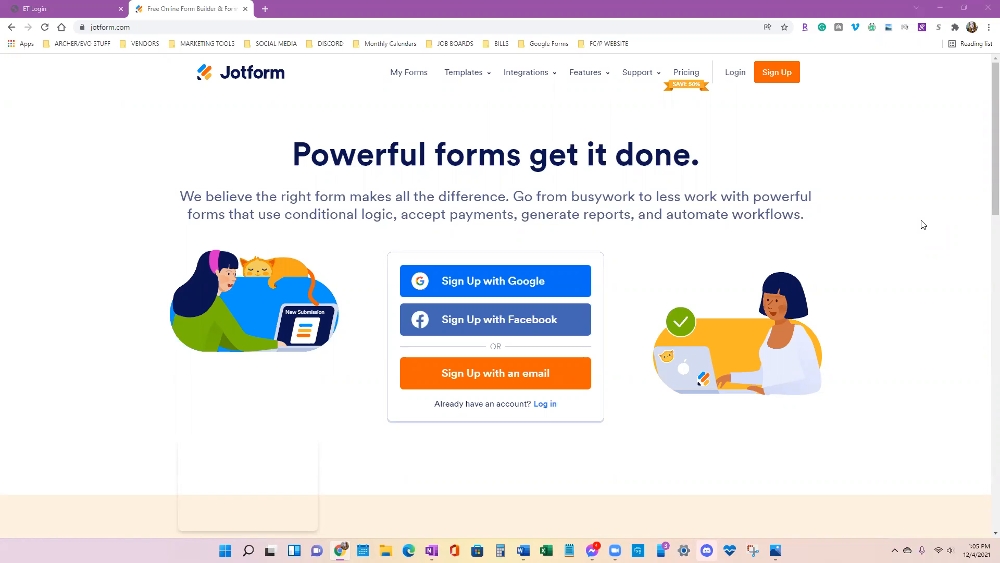
Log in to the existing Jotform account from the home page
left_click(638, 27)
double_click(639, 27)
triple_click(638, 27)
left_click(735, 74)
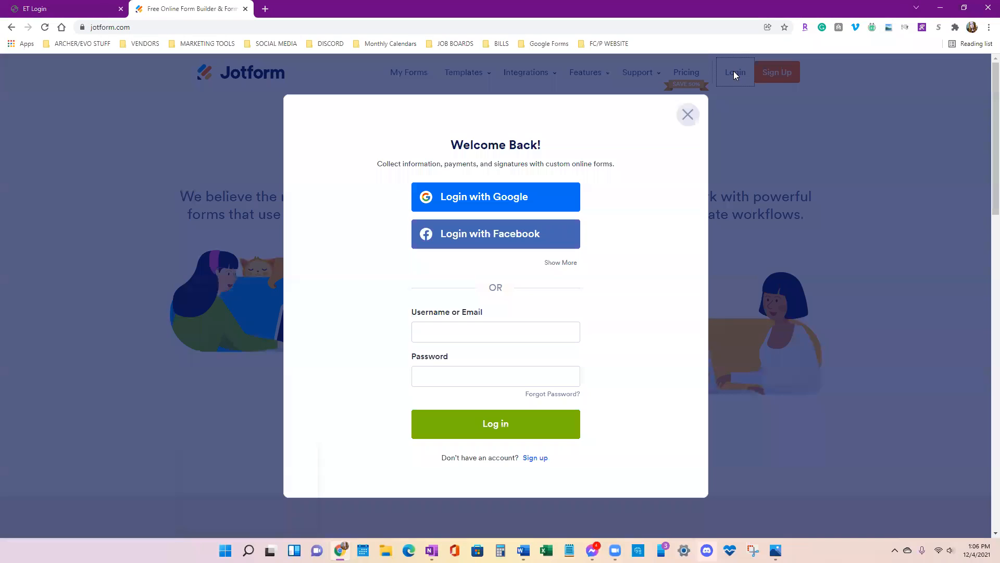
left_click(476, 424)
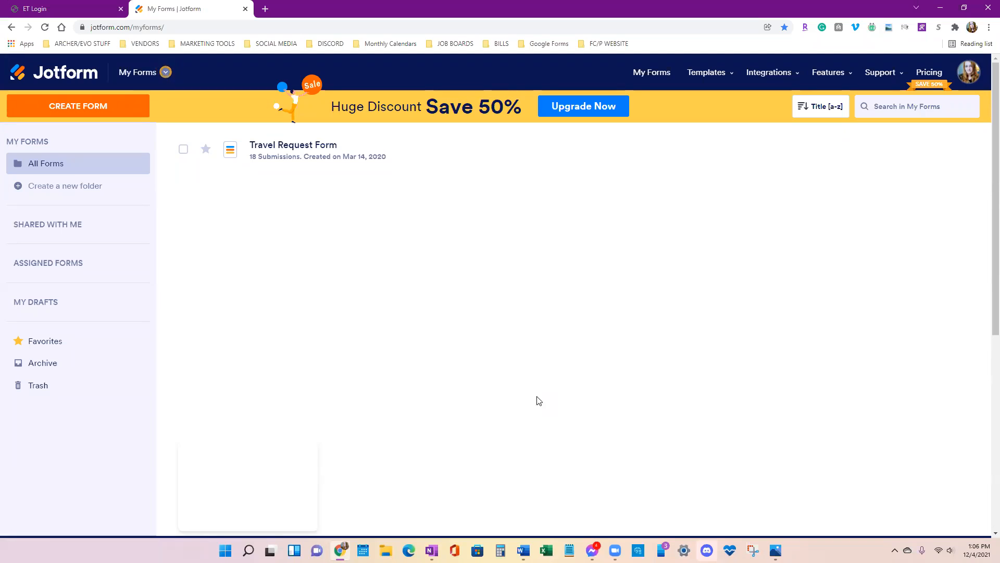
Open the live view of the Travel Request Form and look over its introduction and list of sections
left_click(965, 158)
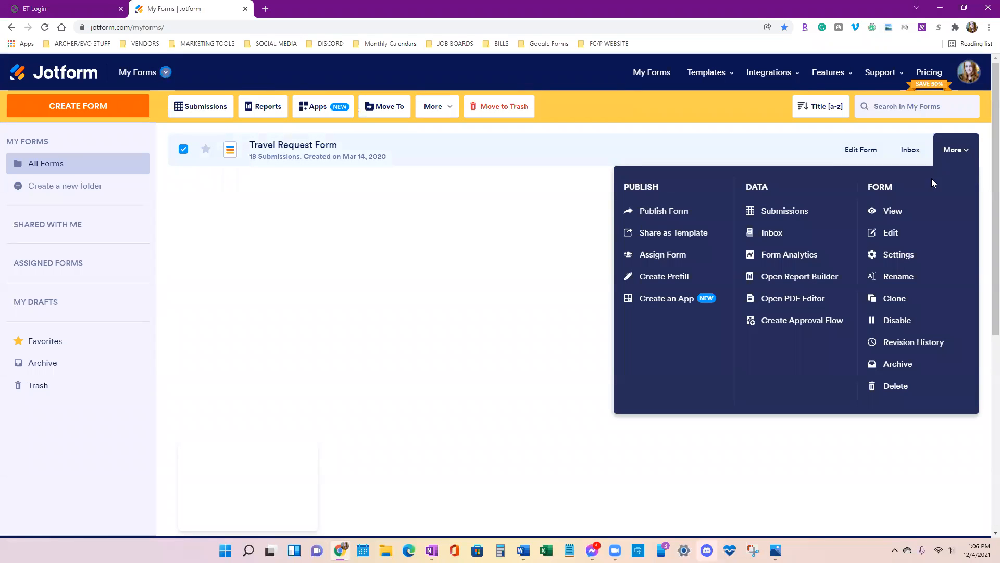
left_click(899, 214)
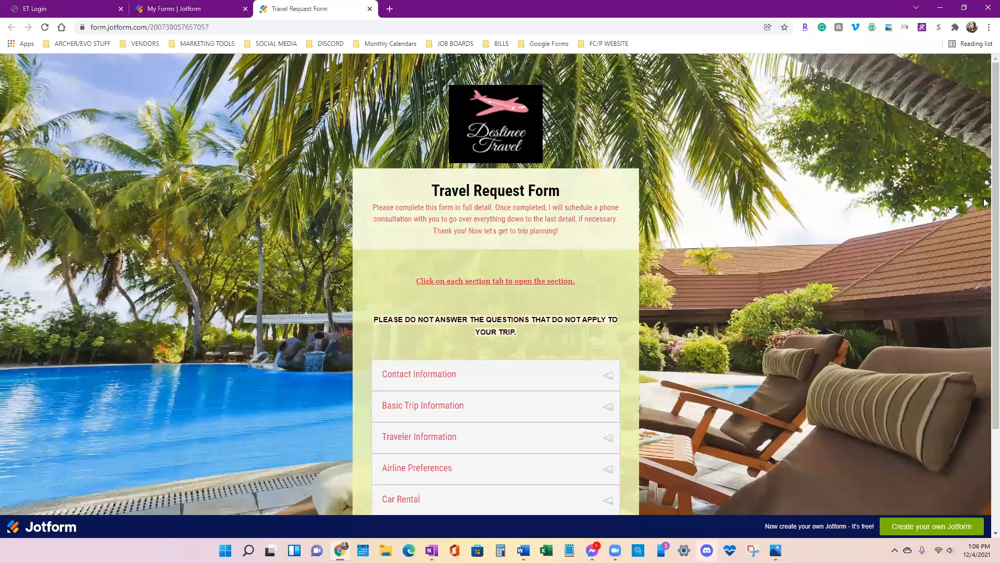
left_click(987, 27)
left_click(692, 364)
scroll(692, 369, "down", 2)
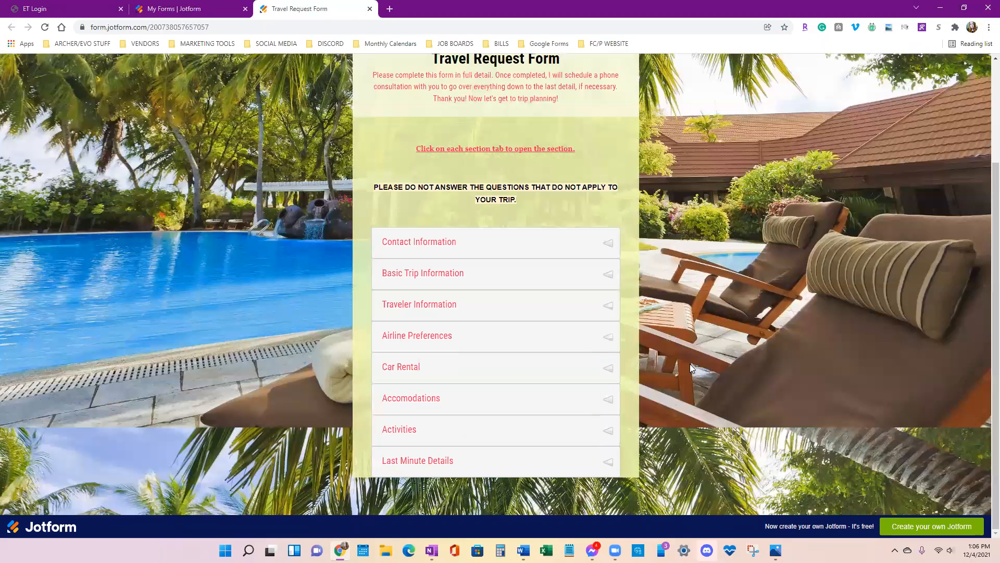
scroll(397, 424, "up", 2)
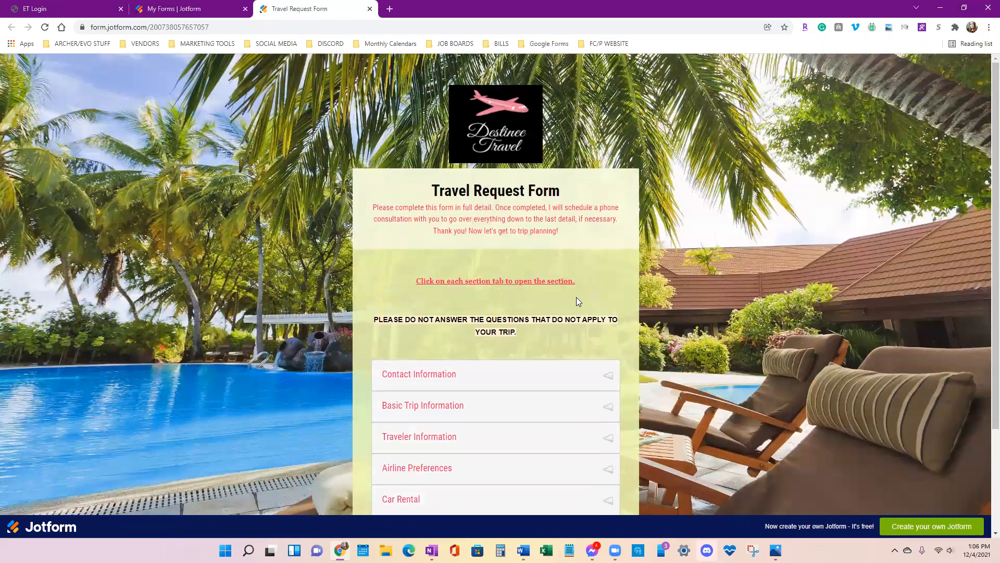
scroll(823, 306, "down", 2)
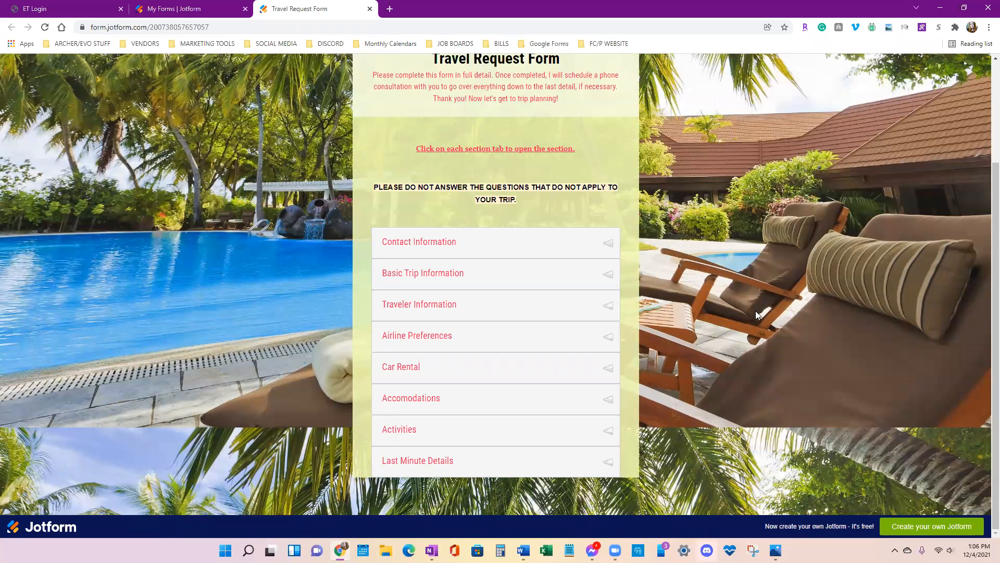
scroll(757, 314, "up", 3)
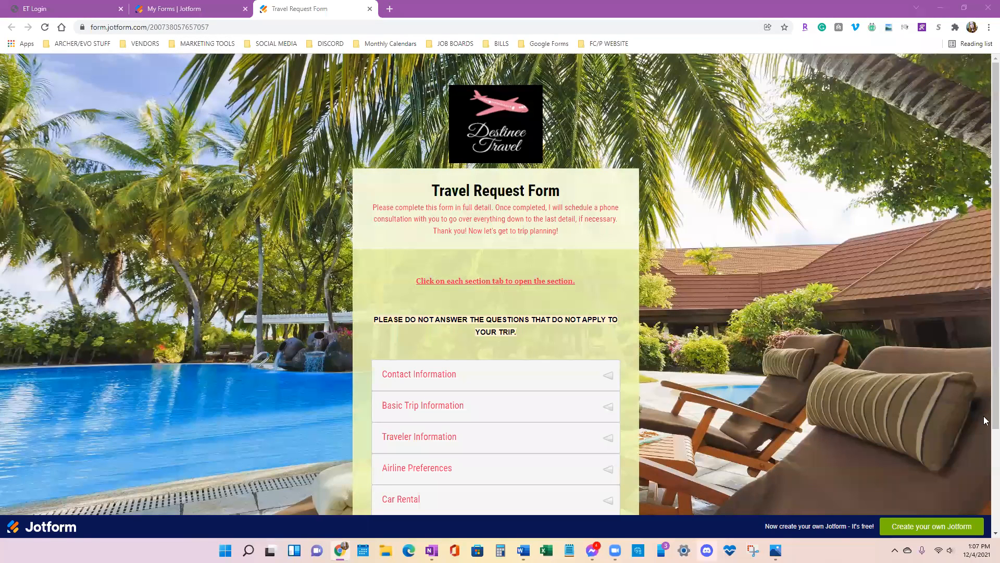
Select the form's web address, and expand the Contact Information and Basic Trip Information sections to review their questions
left_click(734, 30)
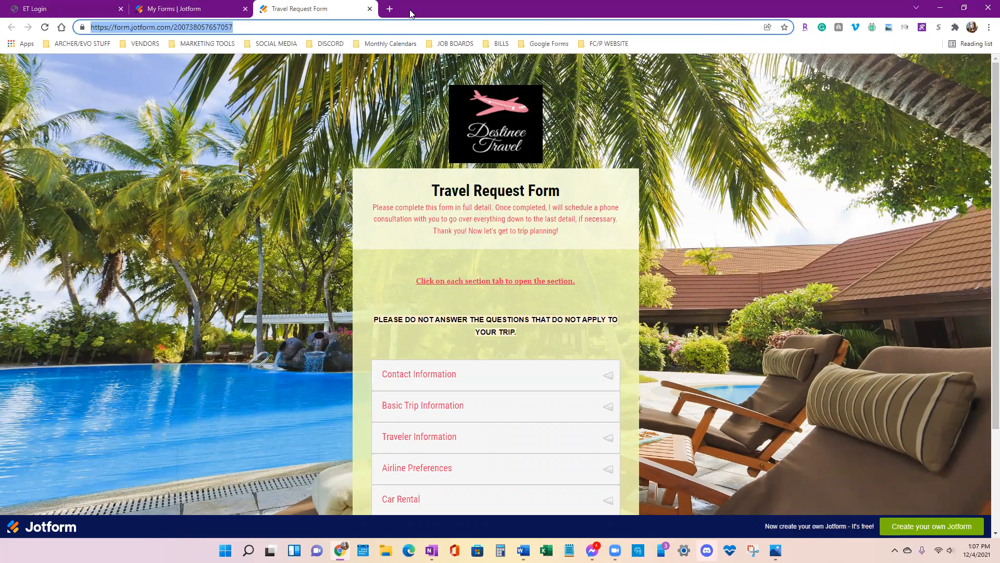
scroll(586, 250, "down", 2)
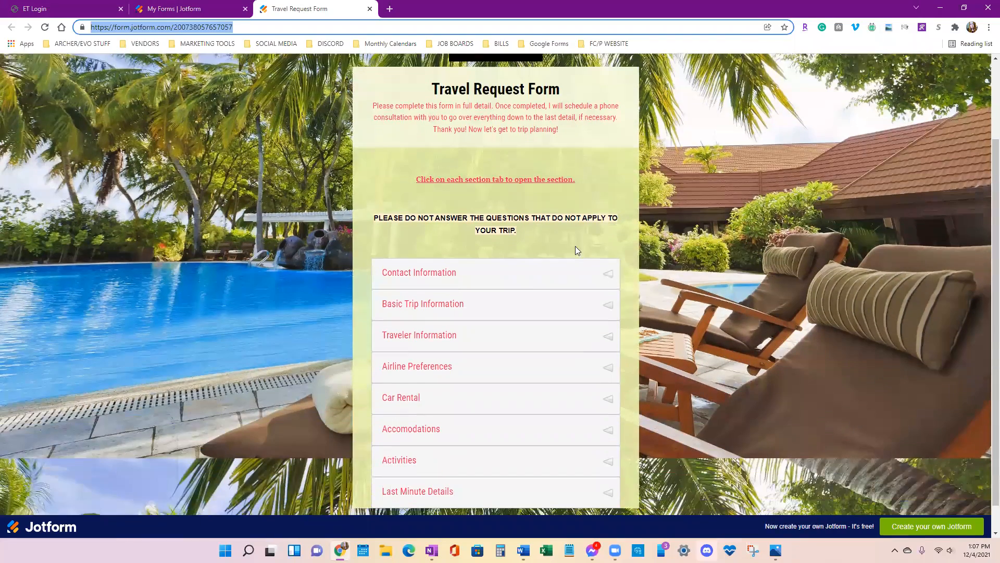
left_click(564, 277)
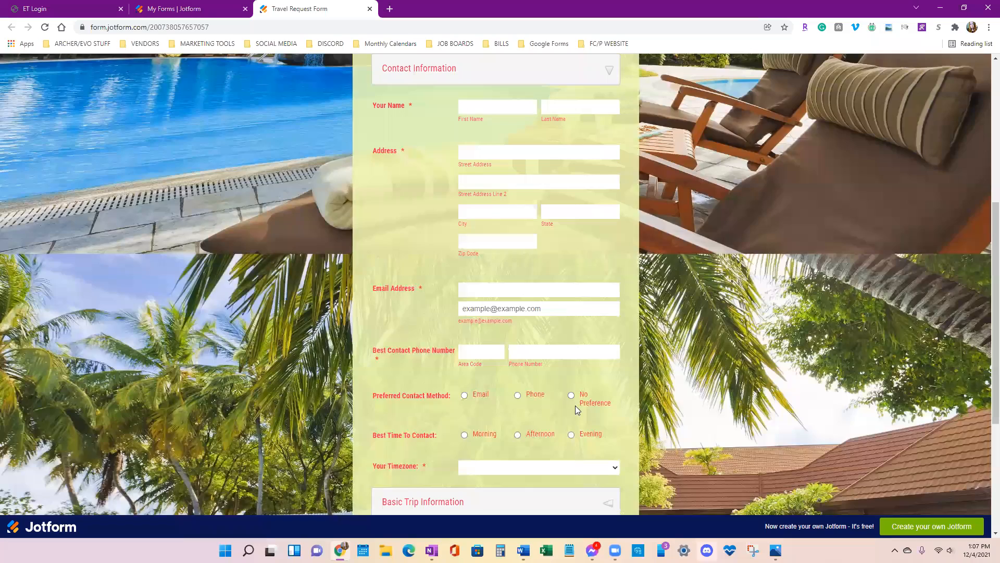
scroll(547, 370, "down", 3)
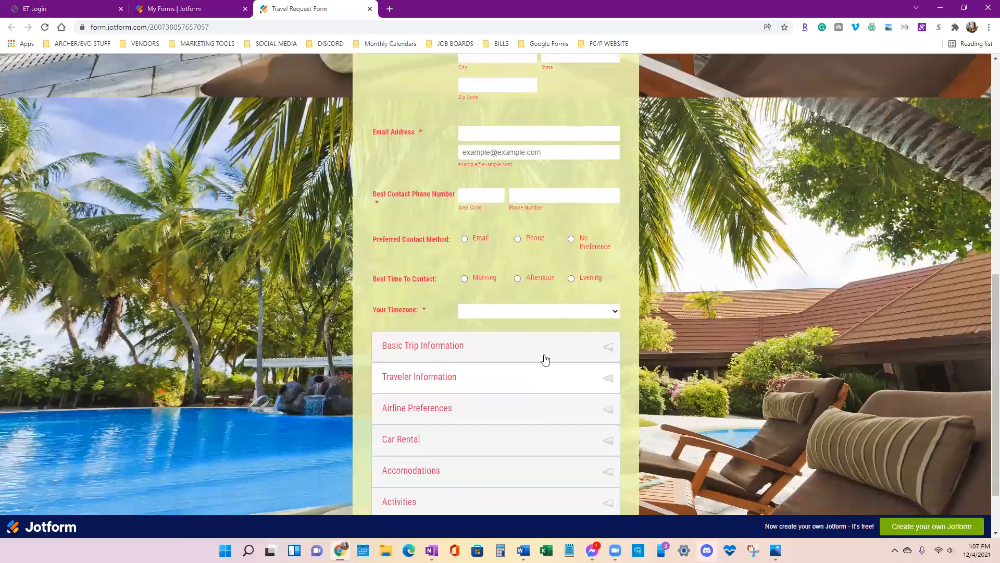
left_click(543, 341)
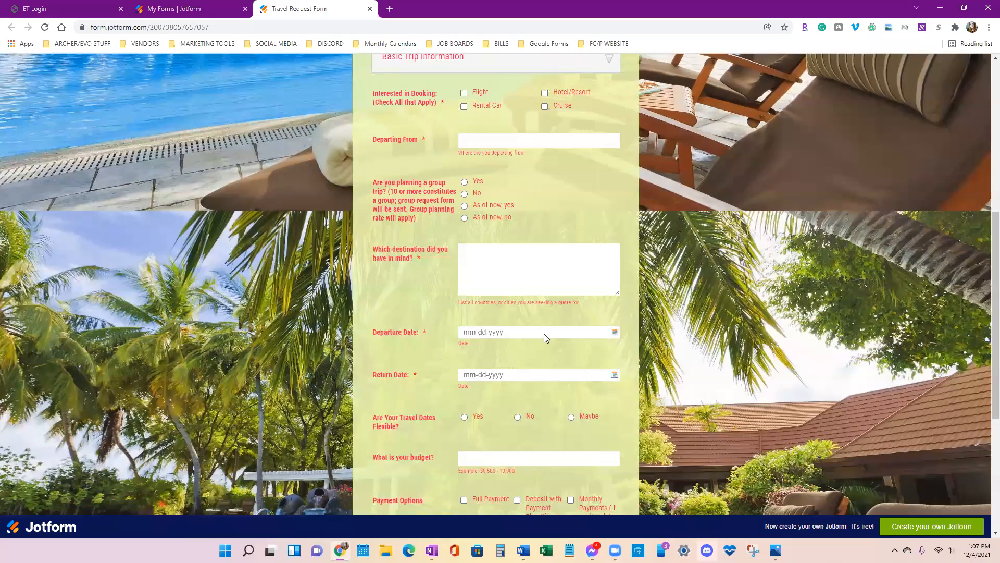
scroll(536, 328, "down", 3)
scroll(530, 323, "down", 2)
Review the questions in the Traveler Information and Airline Preferences sections, and collapse Airline Preferences
left_click(527, 313)
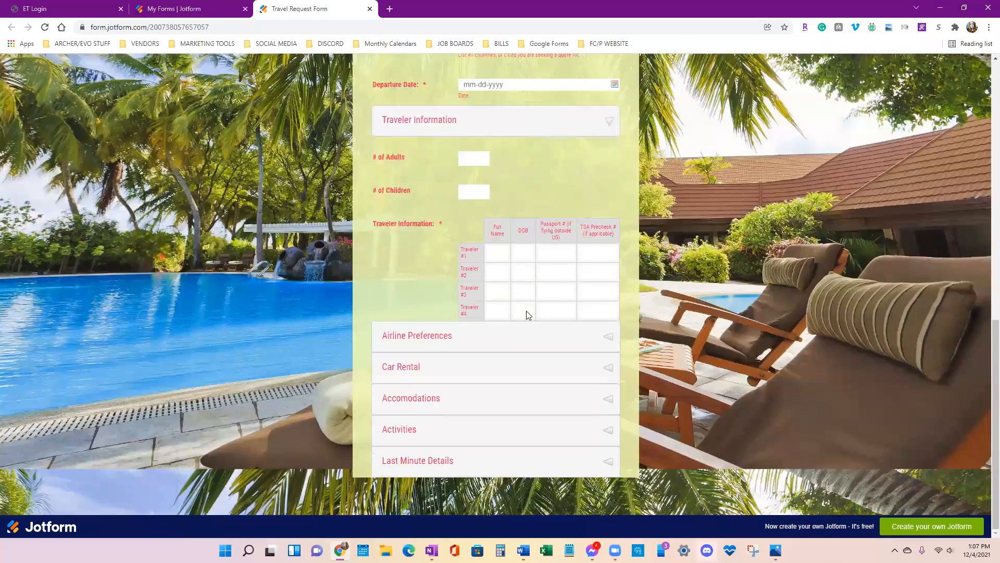
scroll(523, 313, "down", 4)
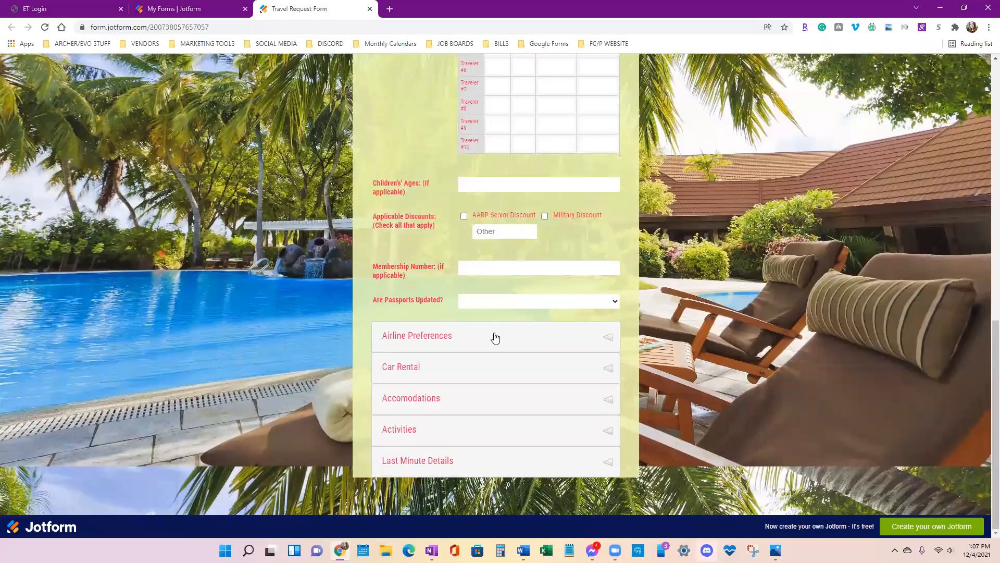
left_click(509, 328)
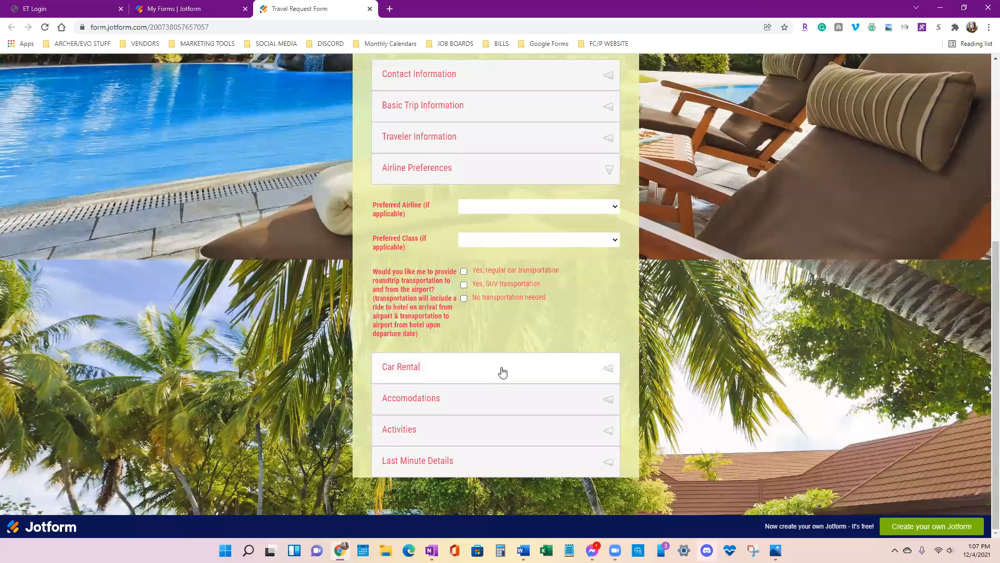
scroll(473, 376, "up", 1)
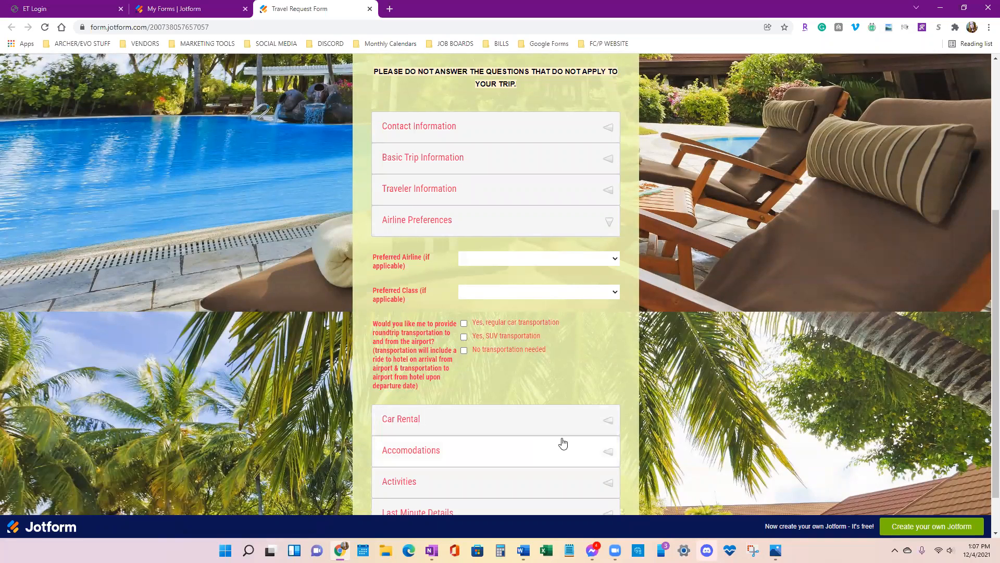
left_click(554, 225)
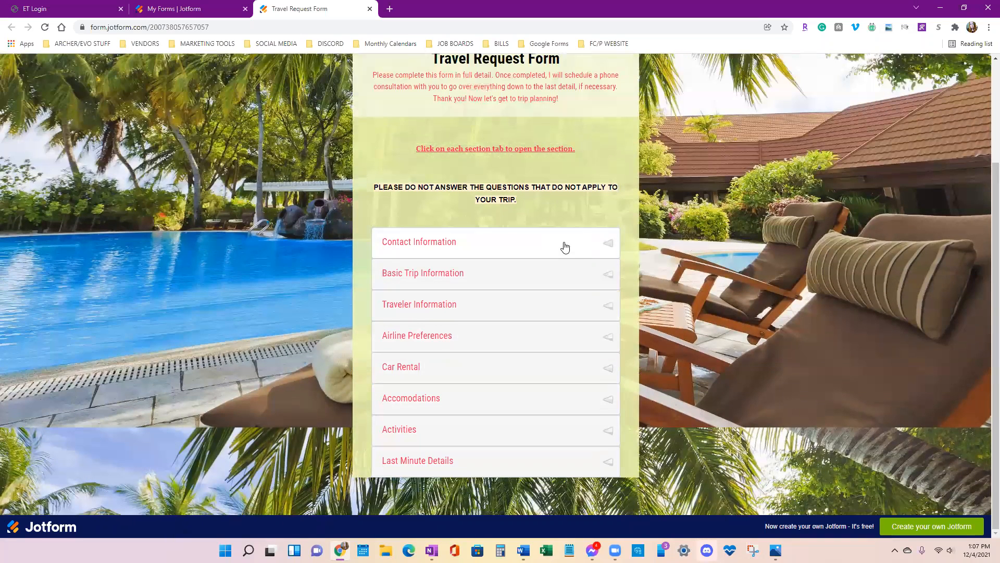
Highlight the note about not answering questions that do not apply to the trip, and clear the highlight
scroll(565, 249, "up", 1)
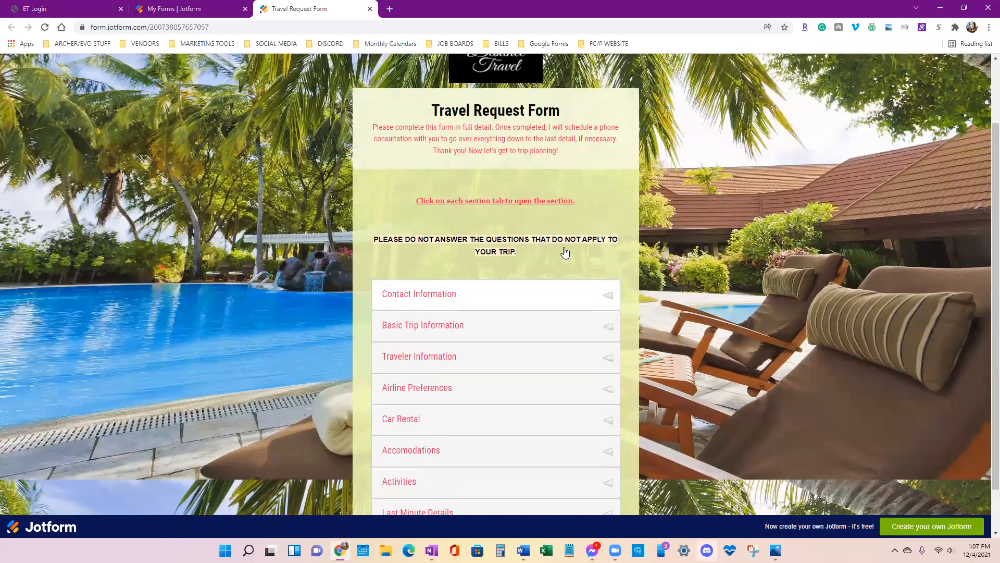
left_click_drag(565, 251, 372, 240)
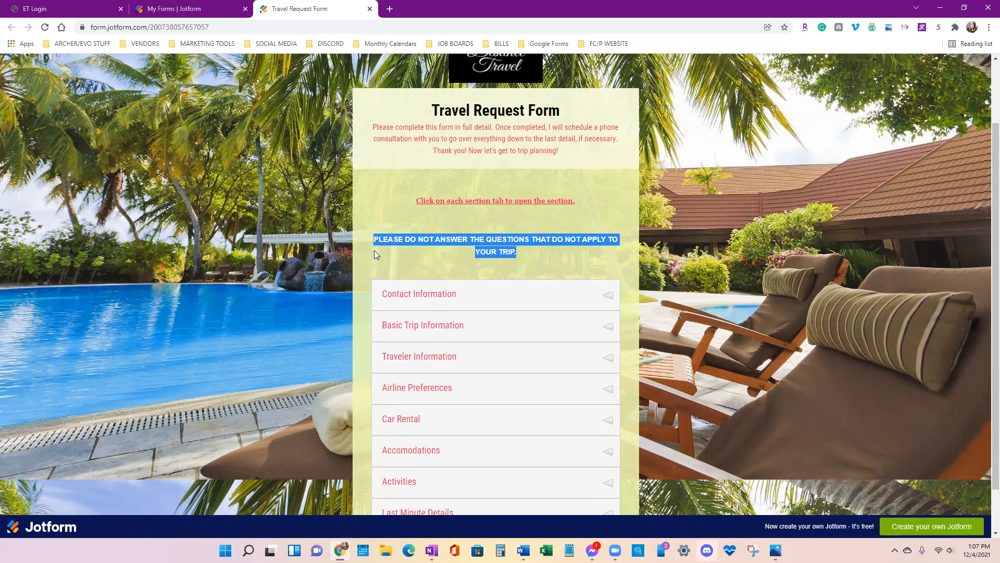
left_click(586, 265)
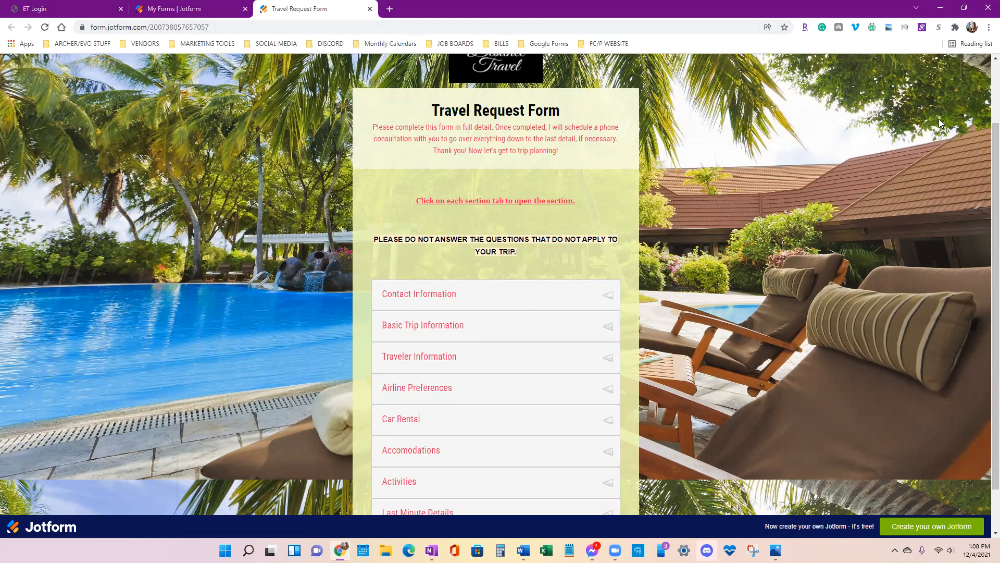
Review the Contact Information and Last Minute Details sections down to the submit option, and reopen Contact Information
scroll(902, 438, "down", 1)
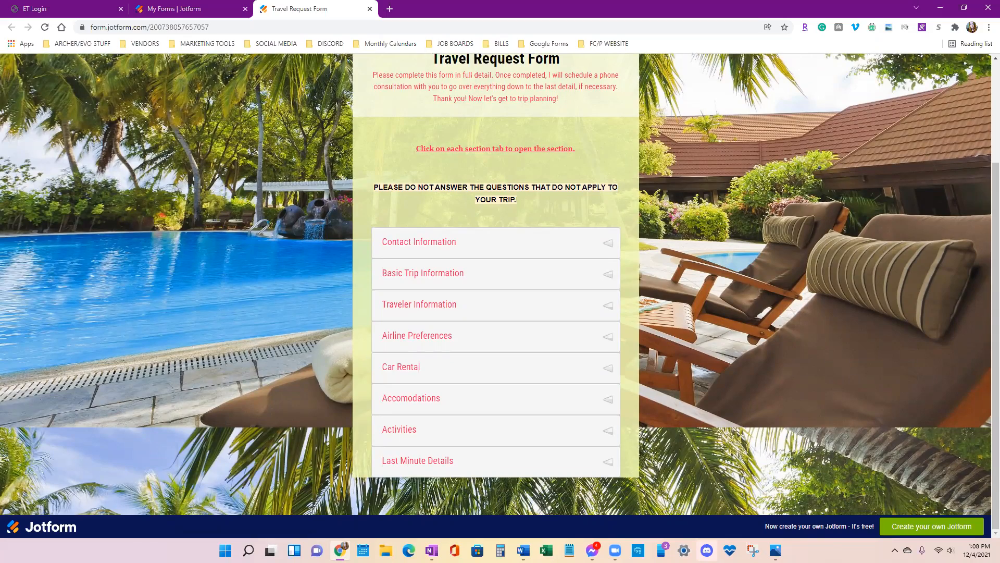
left_click(547, 245)
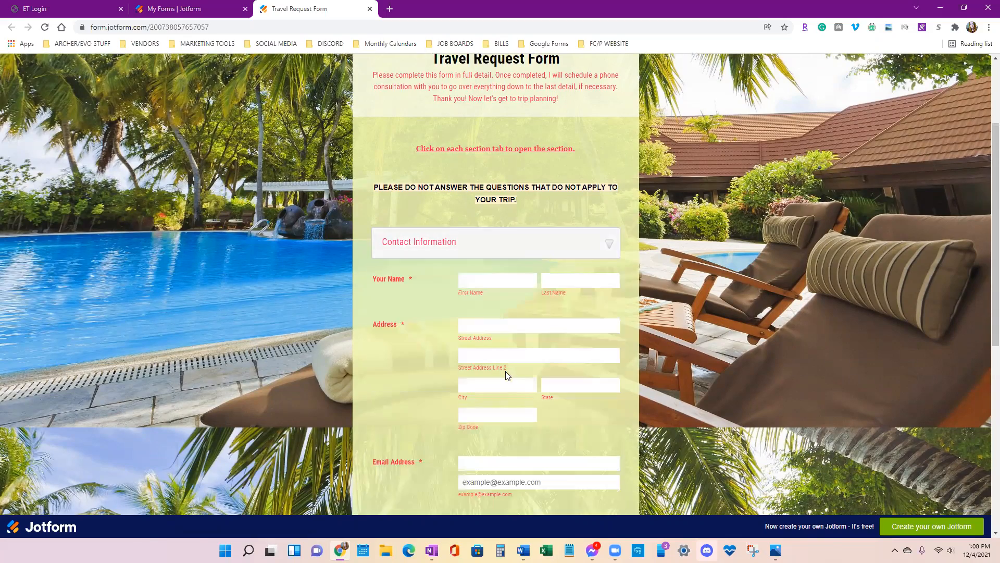
scroll(505, 375, "down", 5)
scroll(503, 378, "down", 3)
left_click(492, 459)
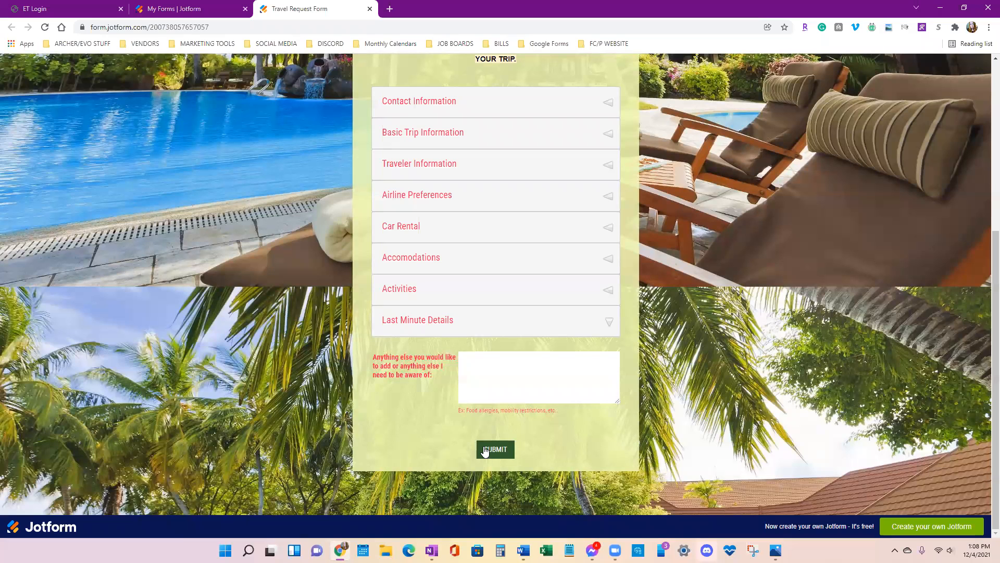
scroll(652, 396, "up", 2)
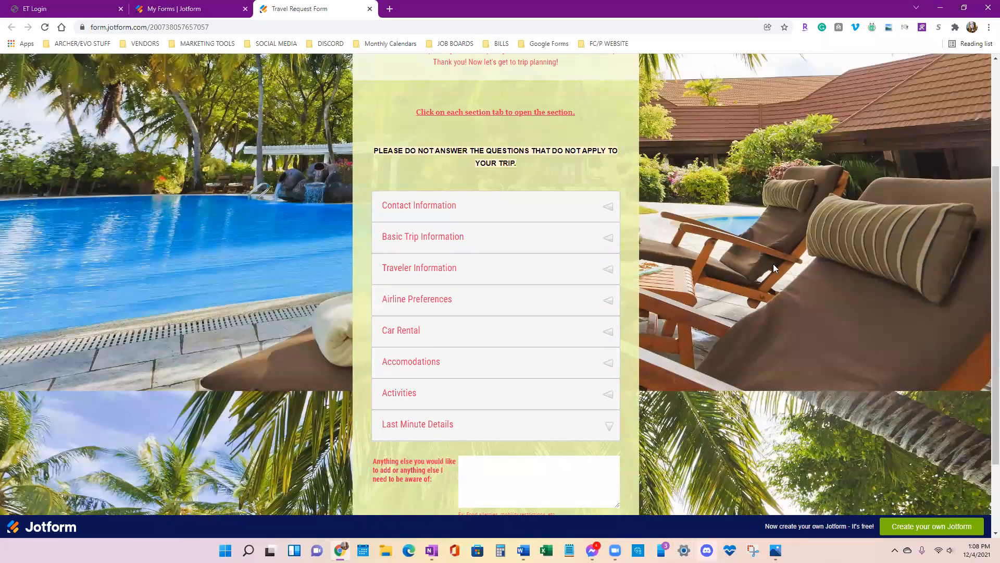
left_click(393, 199)
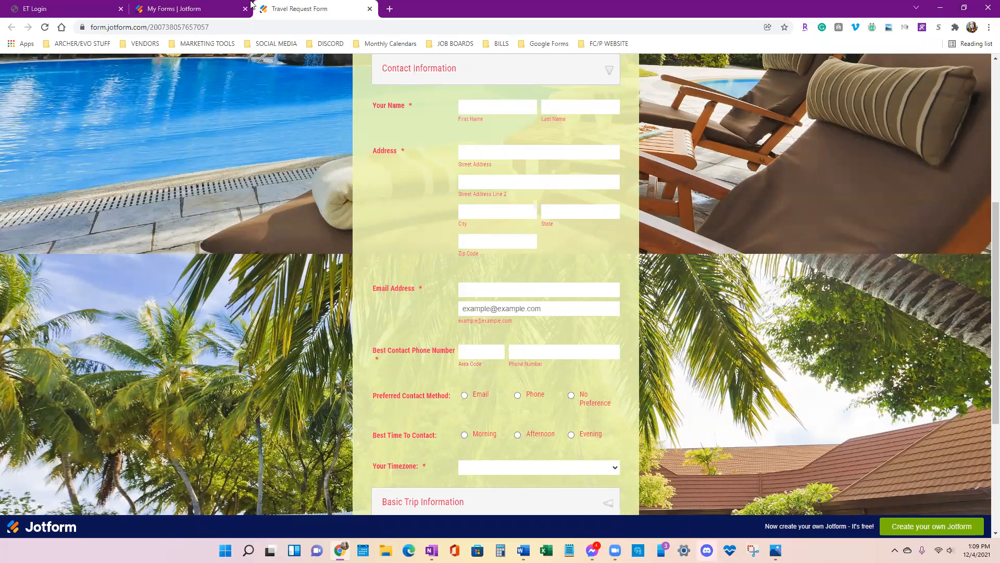
Return to the My Forms list and open the Travel Request Form's submissions table
left_click(198, 9)
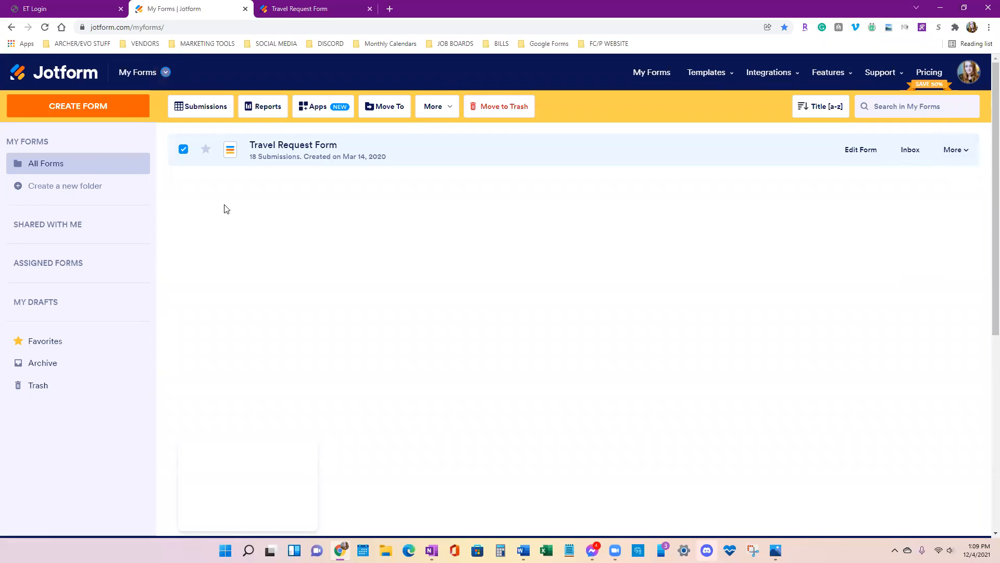
left_click(973, 152)
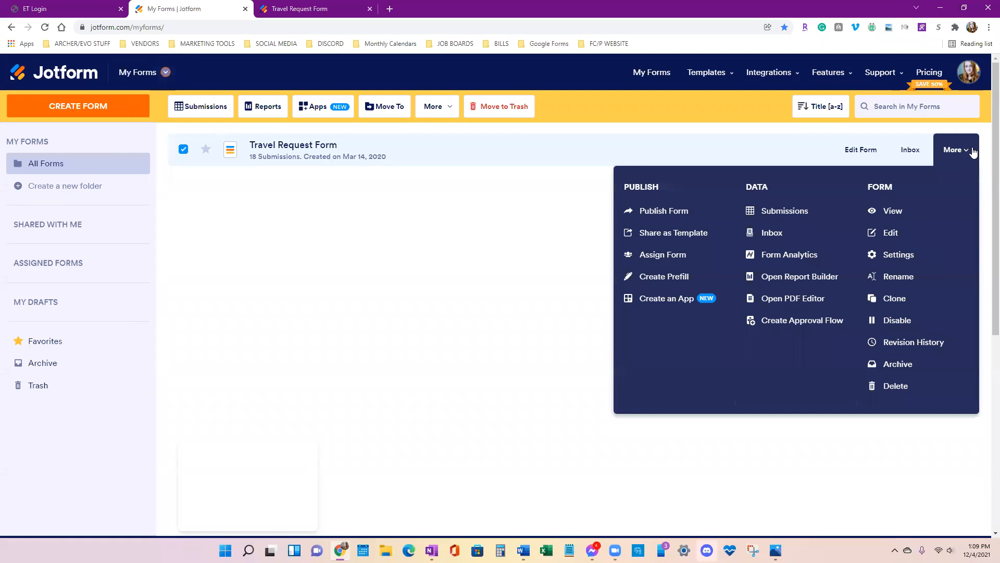
left_click(794, 218)
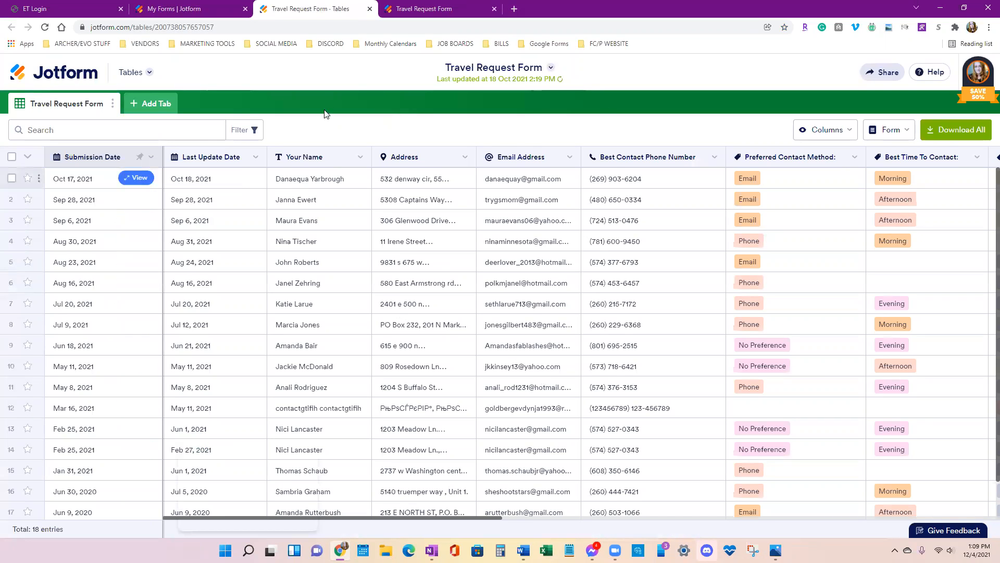
Read through the answers in the Oct 17, 2021 submission, and close the entry and the submissions table
left_click(136, 178)
scroll(834, 313, "down", 10)
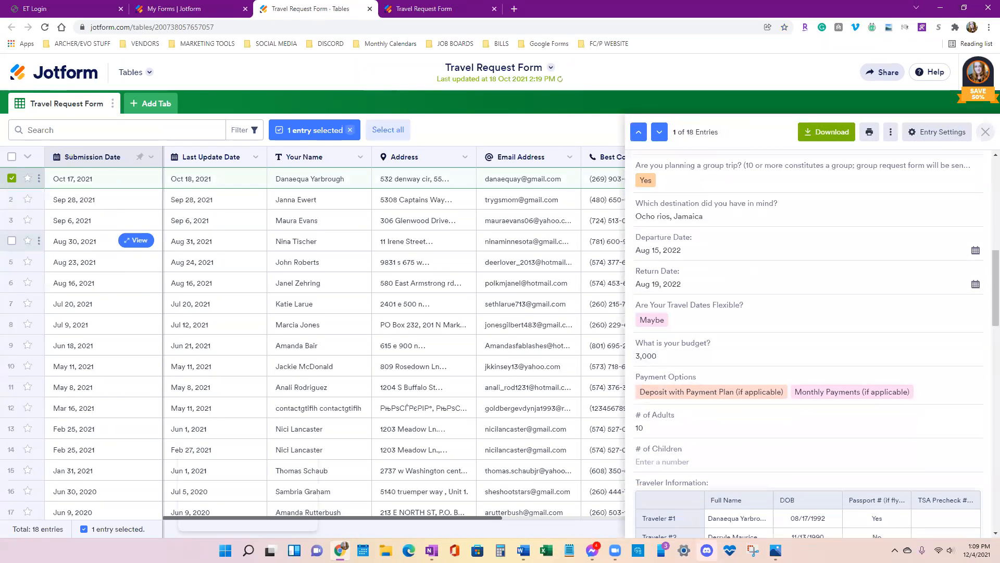
scroll(766, 314, "down", 7)
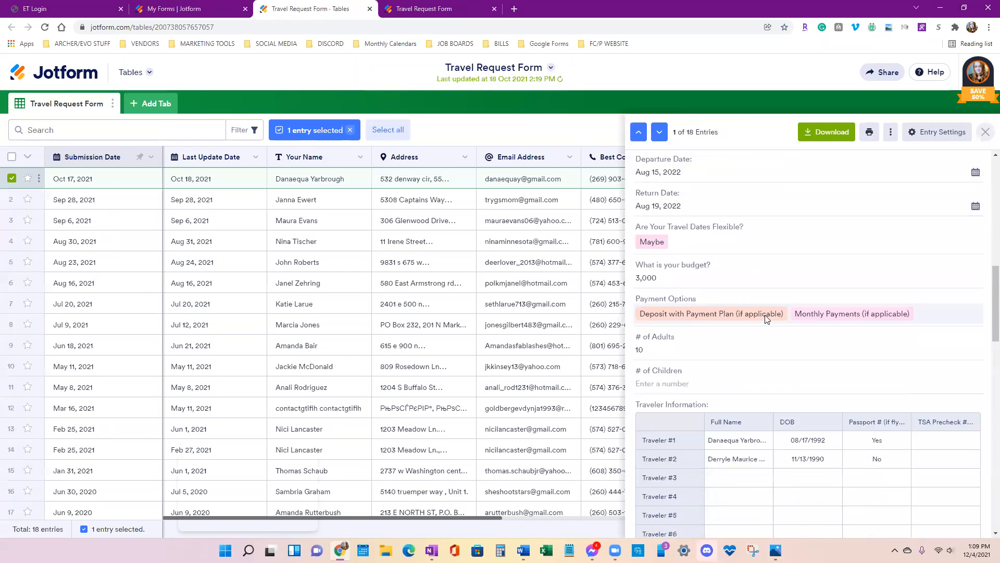
scroll(752, 315, "down", 7)
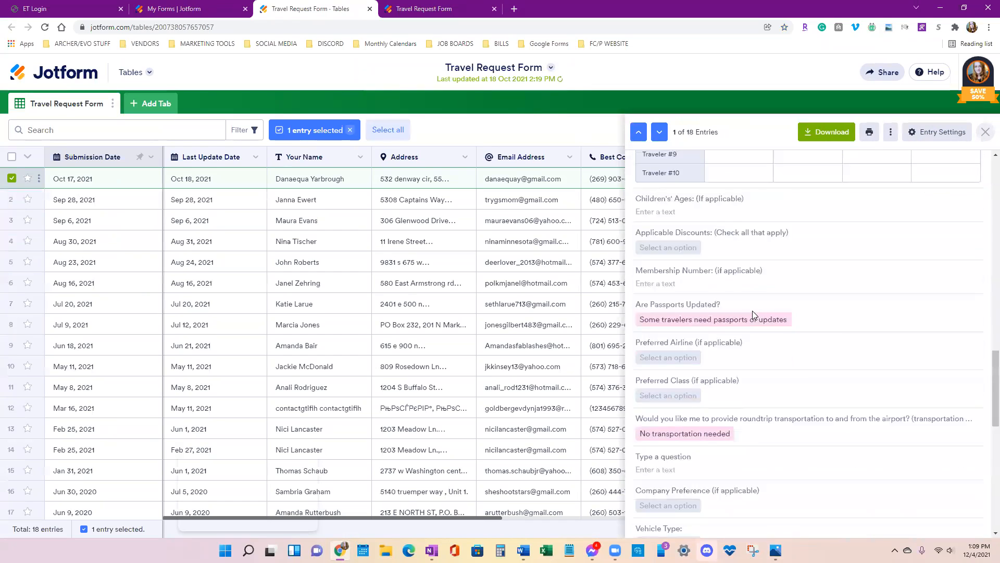
scroll(752, 315, "down", 2)
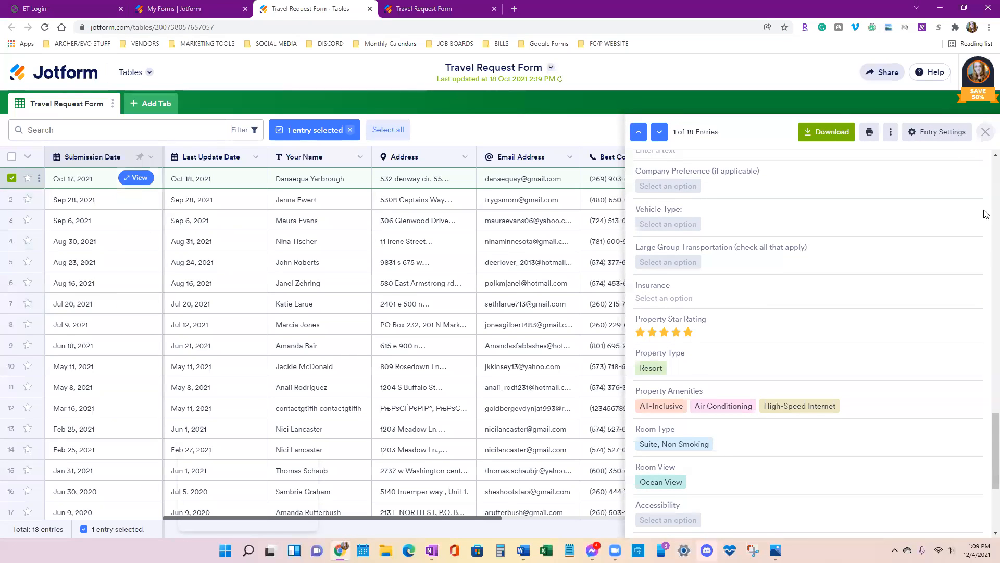
left_click(984, 133)
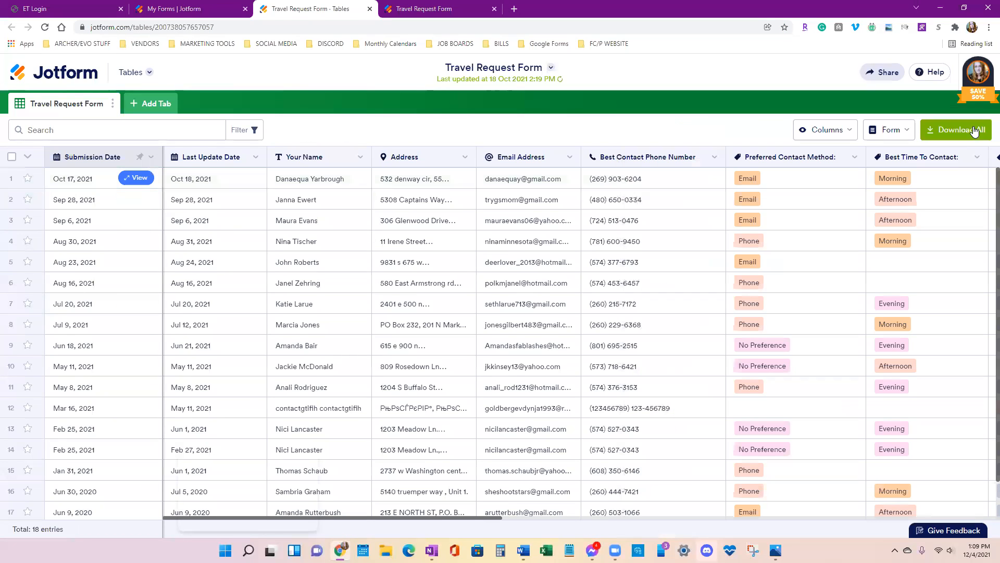
left_click(370, 9)
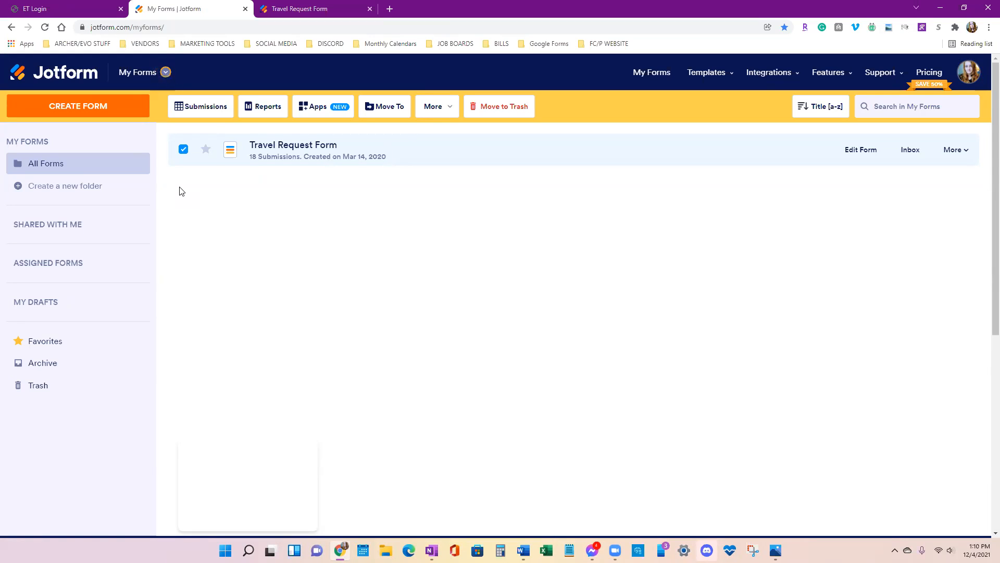
Review the live Travel Request Form's instructions and Contact Information section once more
left_click(378, 6)
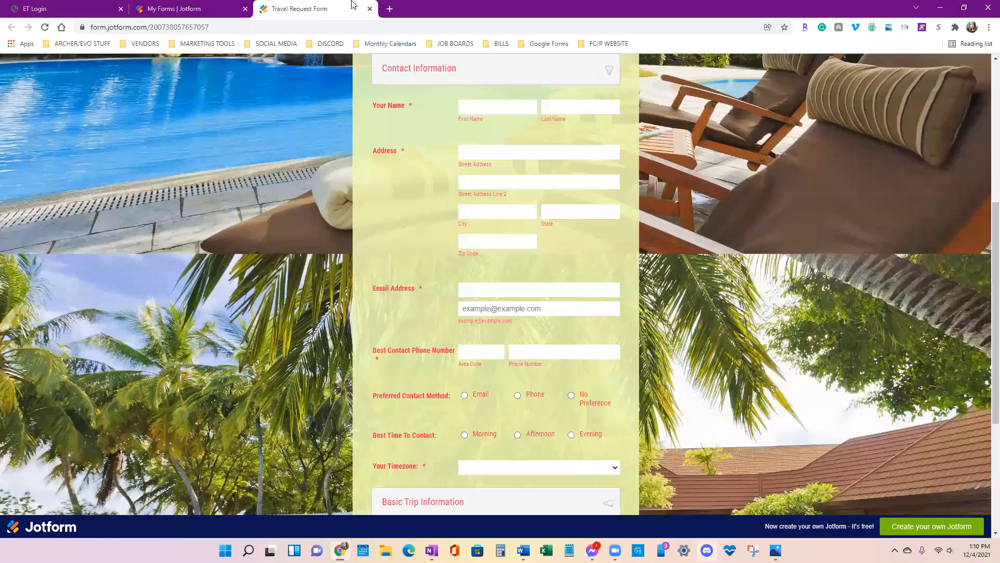
scroll(225, 318, "up", 4)
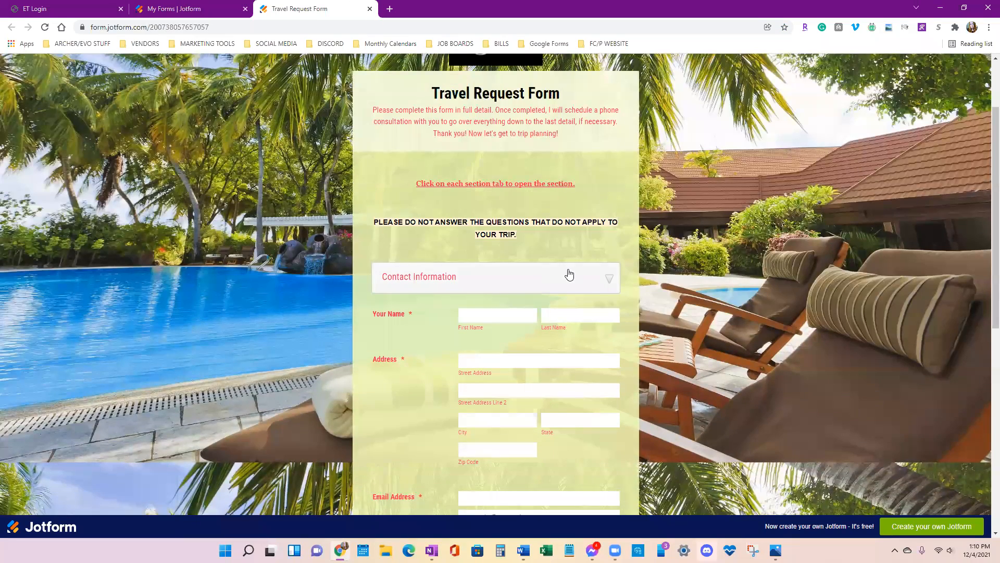
scroll(568, 272, "up", 1)
scroll(545, 260, "down", 3)
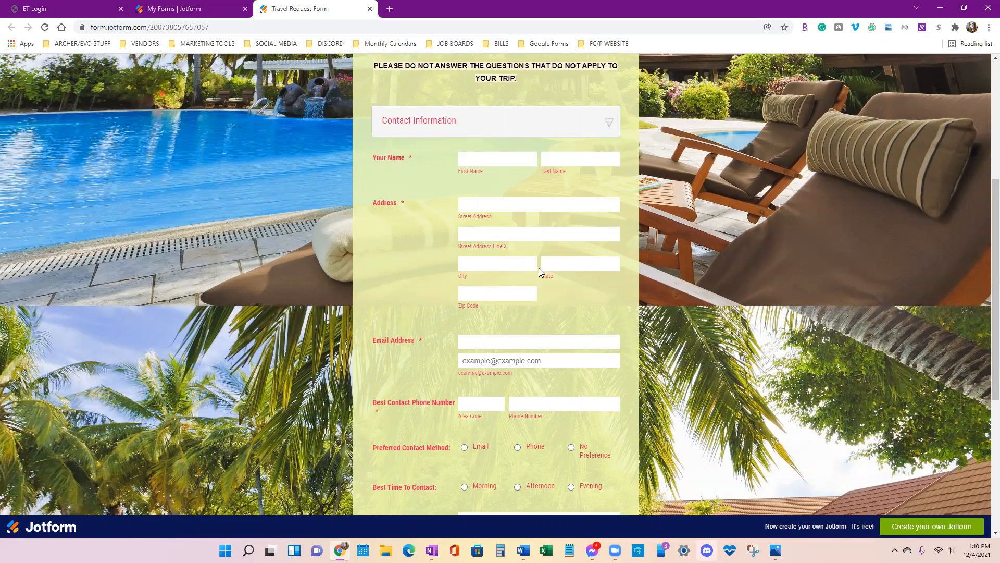
scroll(539, 268, "up", 1)
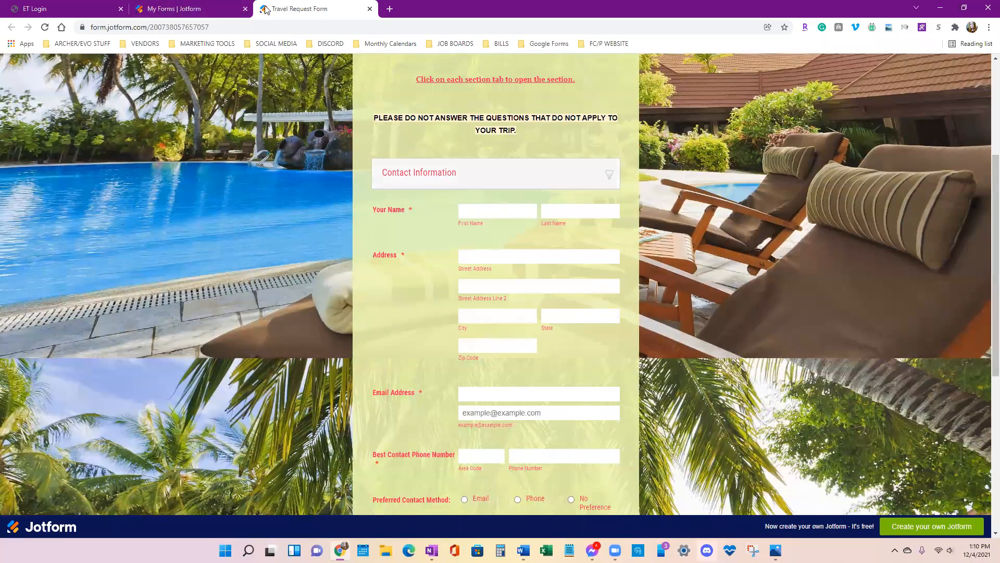
scroll(544, 280, "up", 5)
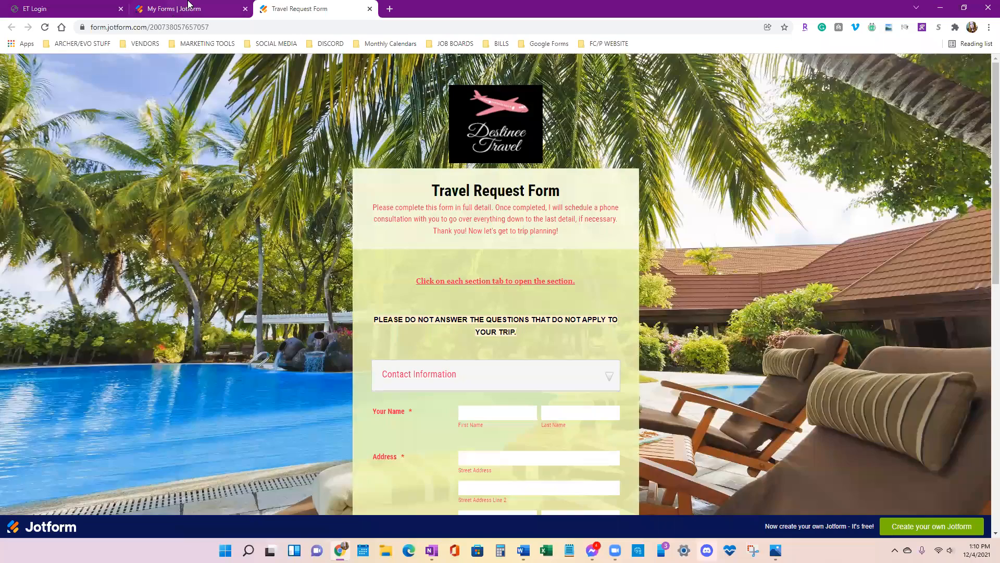
Return to the My Forms list, deselect the Travel Request Form and start creating a new form
left_click(193, 6)
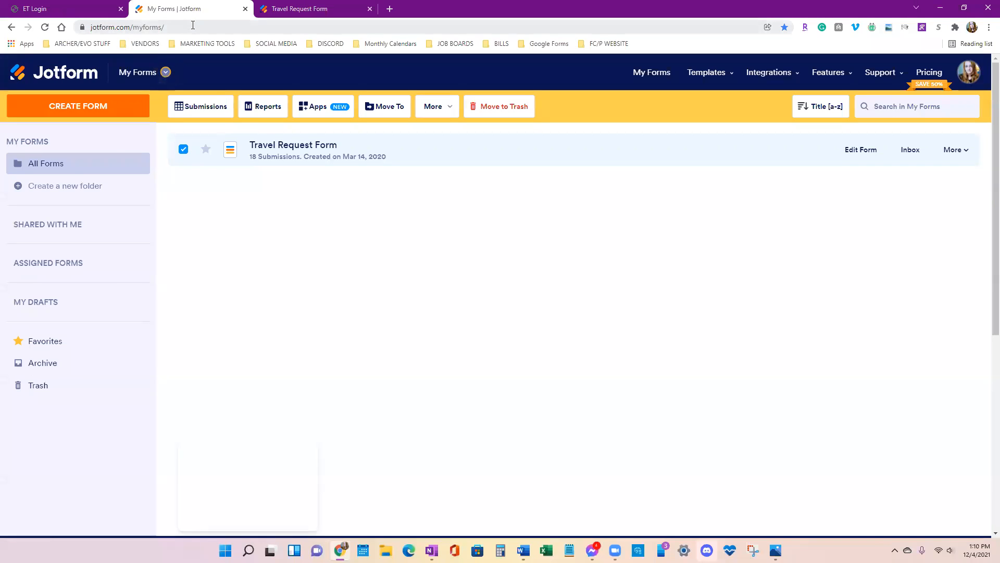
left_click(181, 152)
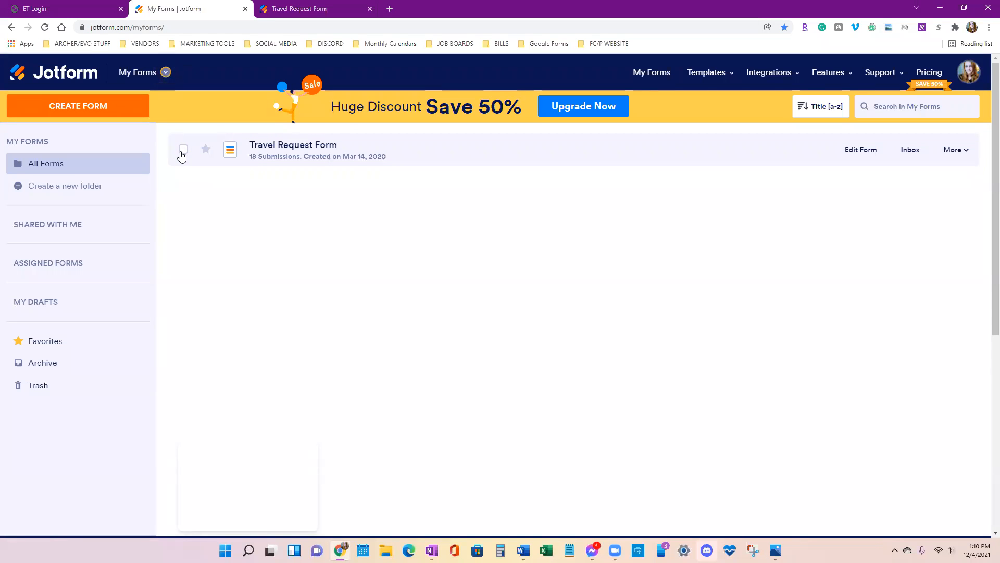
left_click(73, 115)
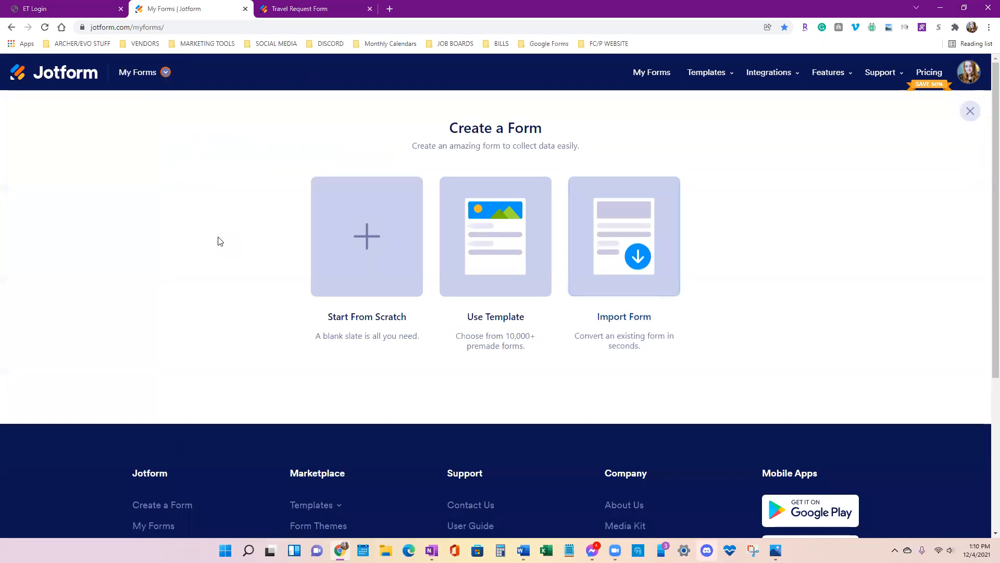
Browse the ready-made Booking Forms templates down to the Travel Booking Forms group
left_click(465, 284)
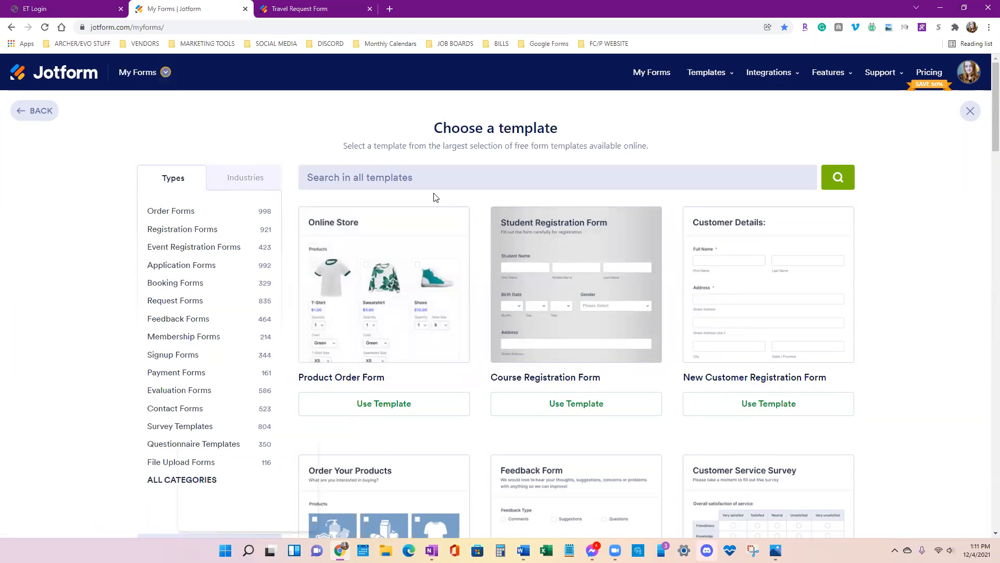
left_click(154, 284)
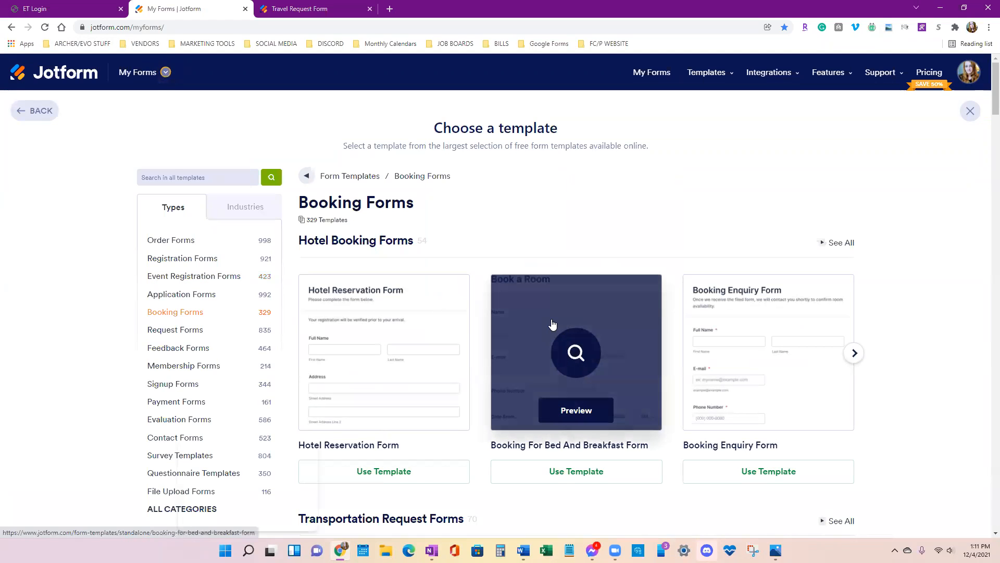
scroll(521, 287, "down", 5)
scroll(499, 311, "down", 12)
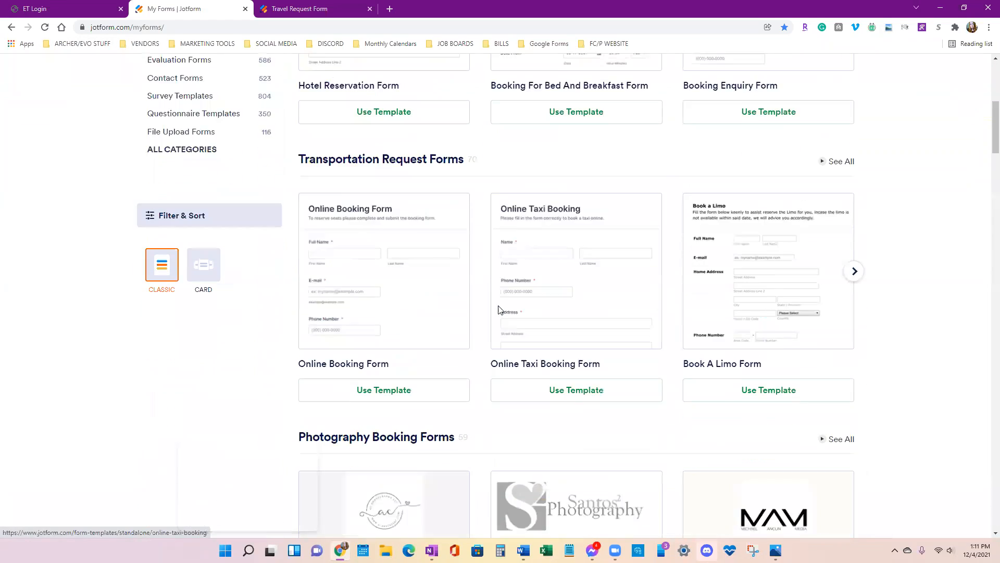
scroll(495, 311, "down", 3)
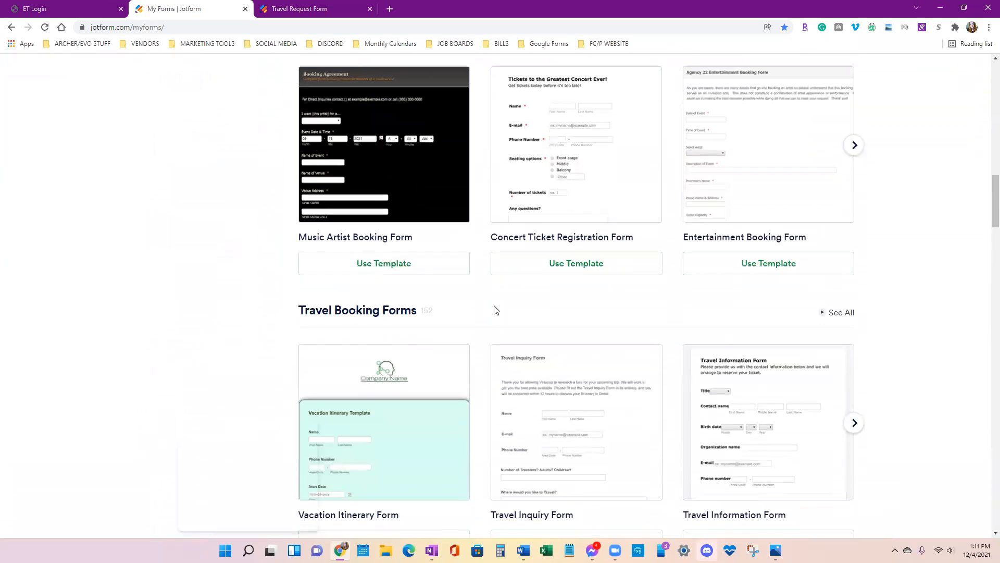
scroll(495, 311, "down", 1)
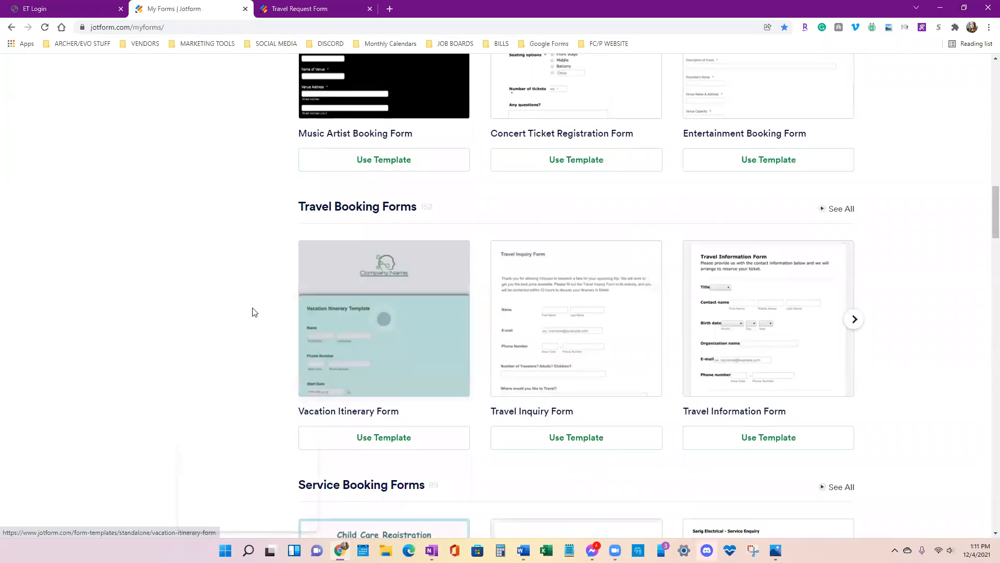
scroll(369, 367, "down", 2)
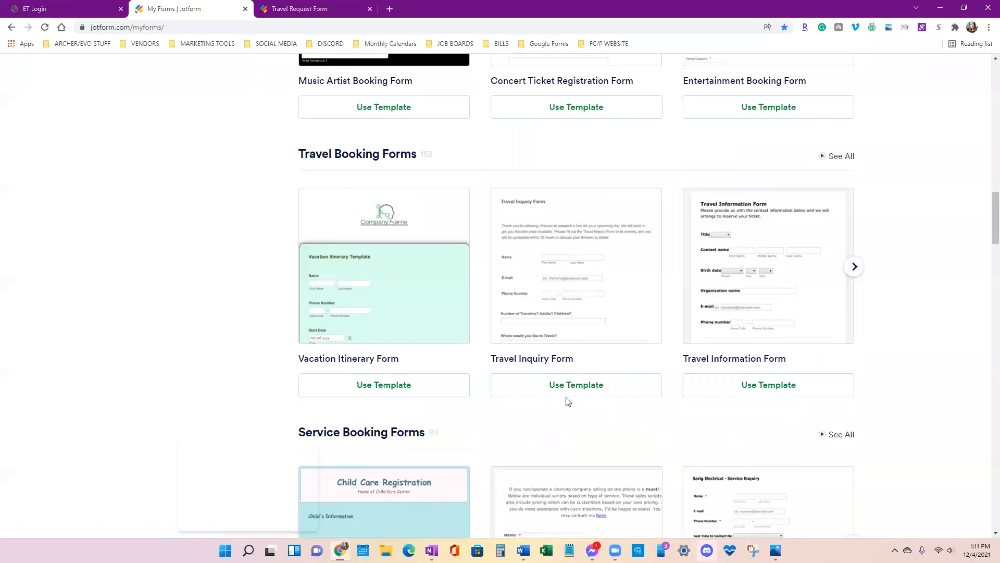
Preview the Vacation Itinerary Form template down to its end, and close the preview
left_click(415, 323)
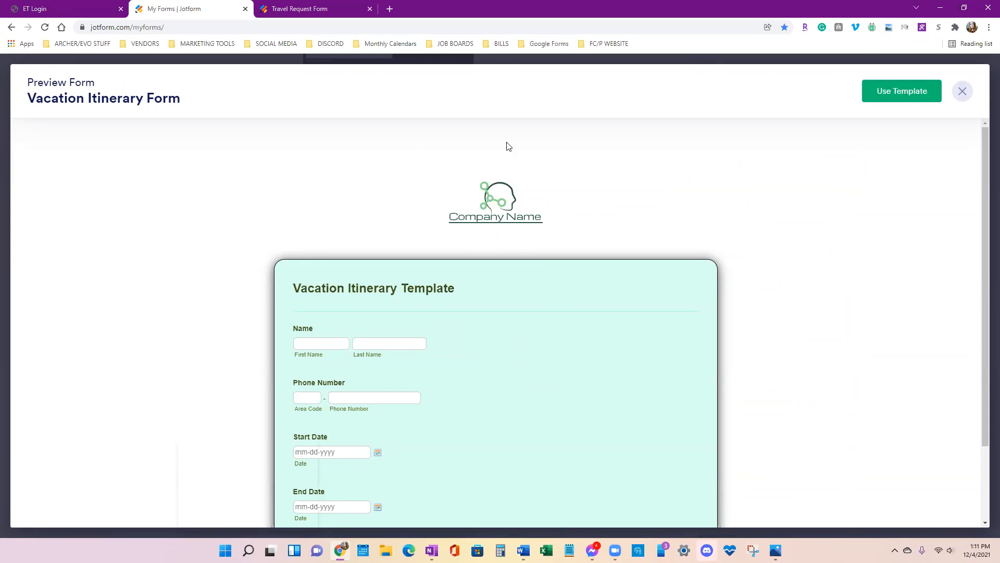
scroll(466, 272, "down", 2)
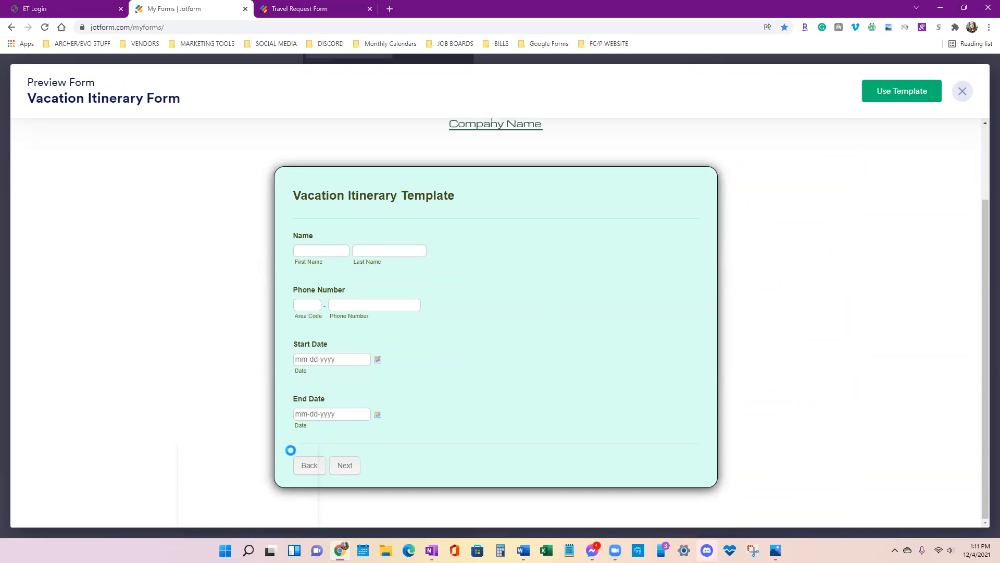
left_click(963, 93)
Leave the template gallery and choose to start the new form from scratch
scroll(722, 513, "up", 5)
scroll(723, 514, "up", 15)
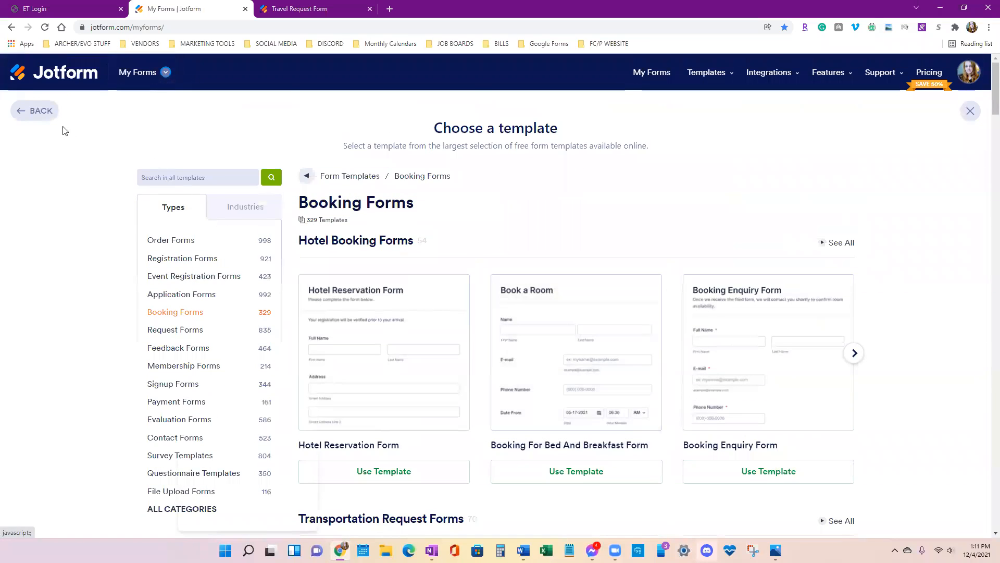
left_click(29, 111)
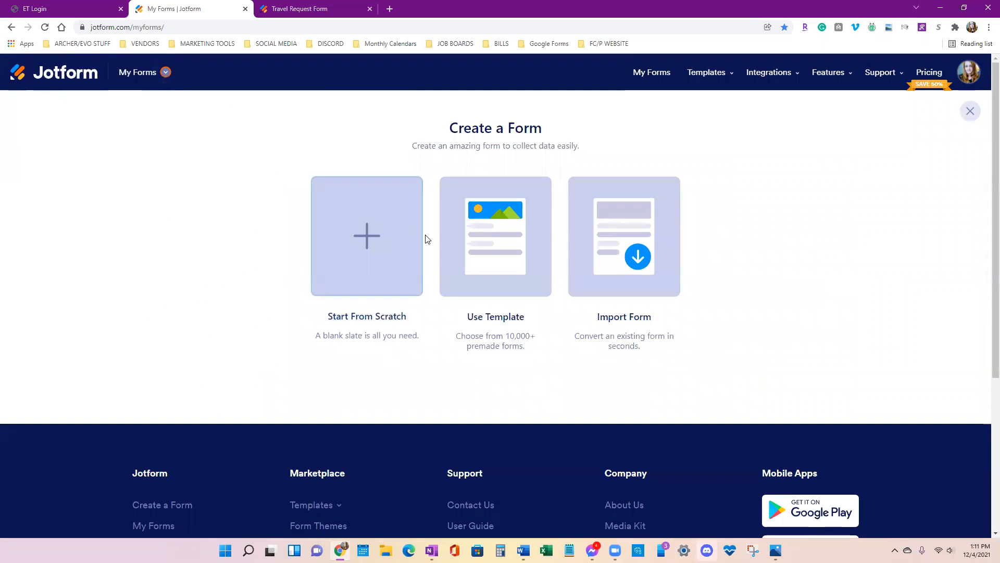
left_click(348, 232)
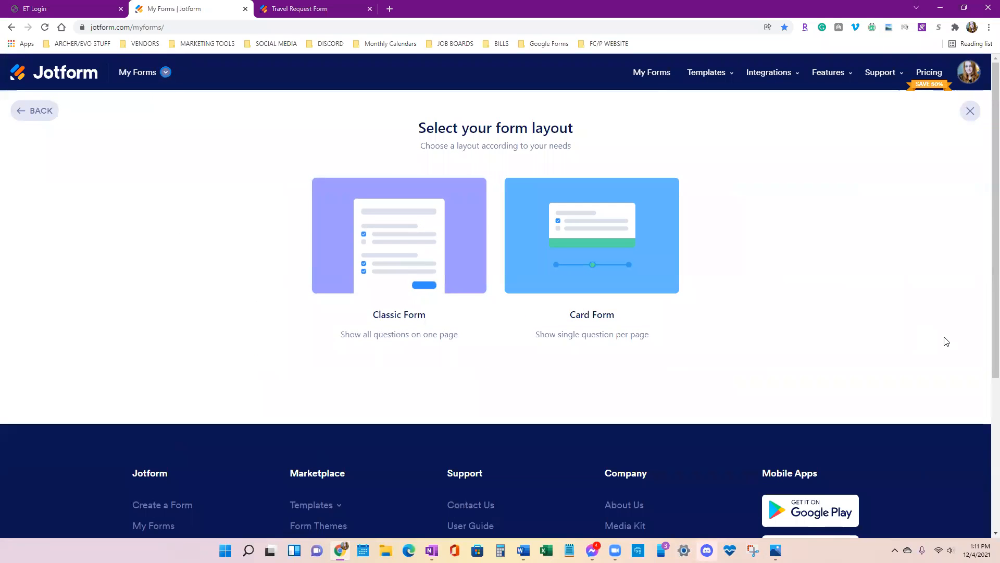
Look over the layout of the live Travel Request Form, comparing it with the Classic Form and Card Form choices
left_click(335, 9)
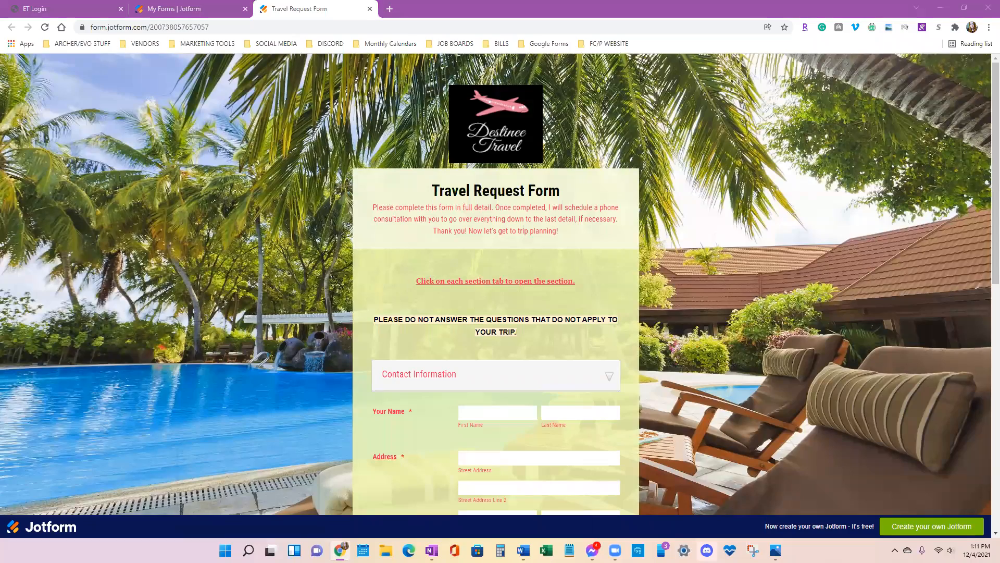
scroll(498, 80, "down", 3)
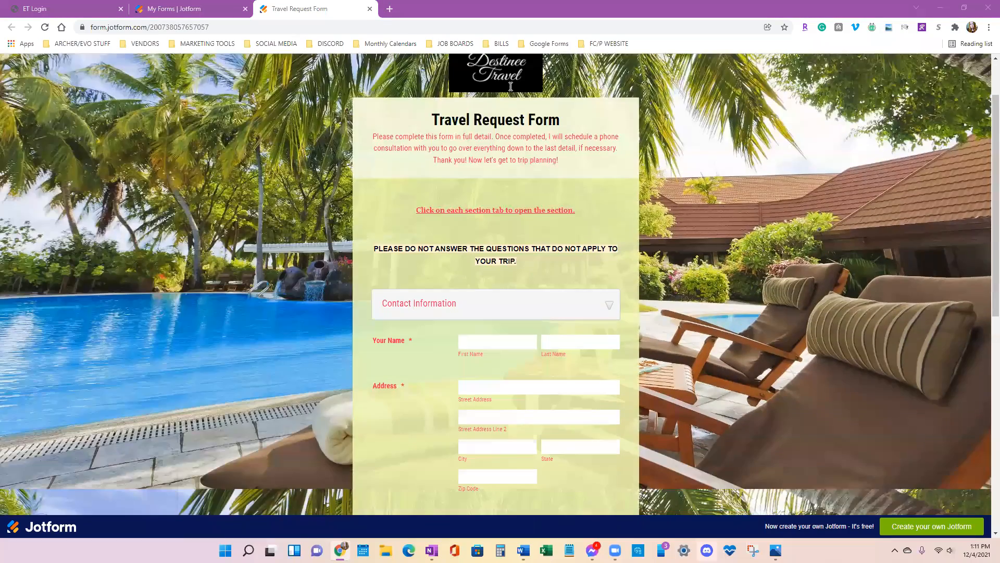
scroll(535, 356, "down", 5)
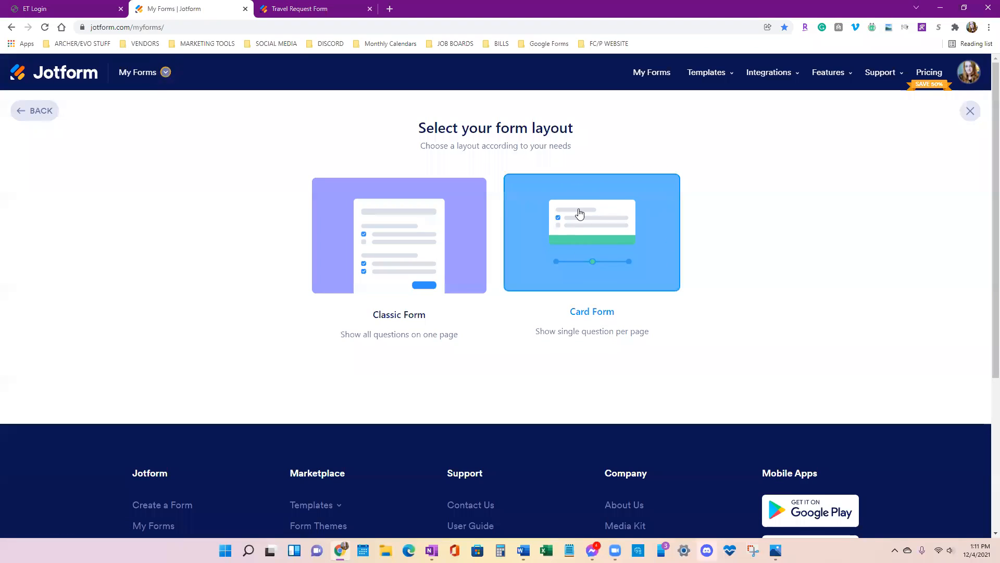
left_click(299, 9)
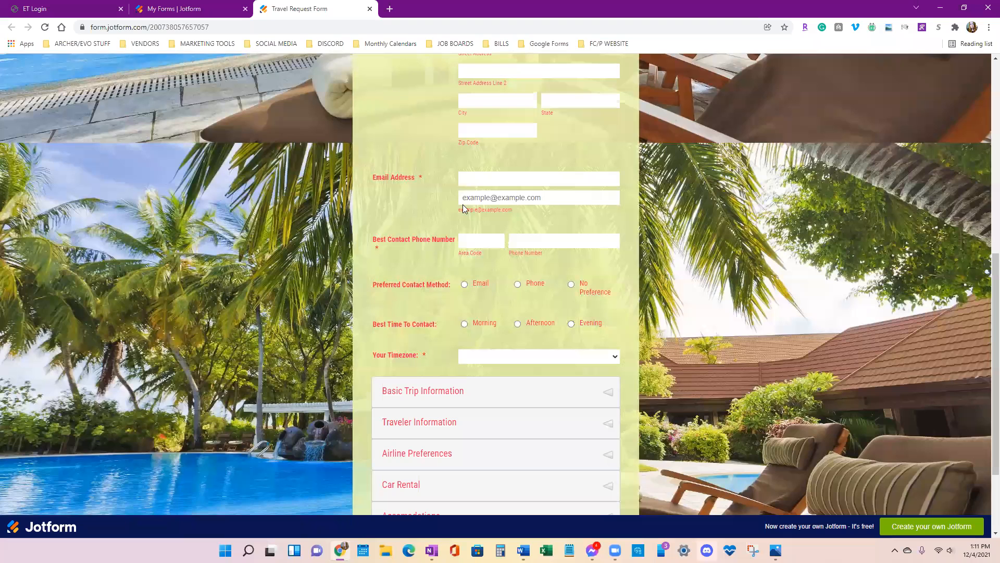
scroll(379, 88, "up", 2)
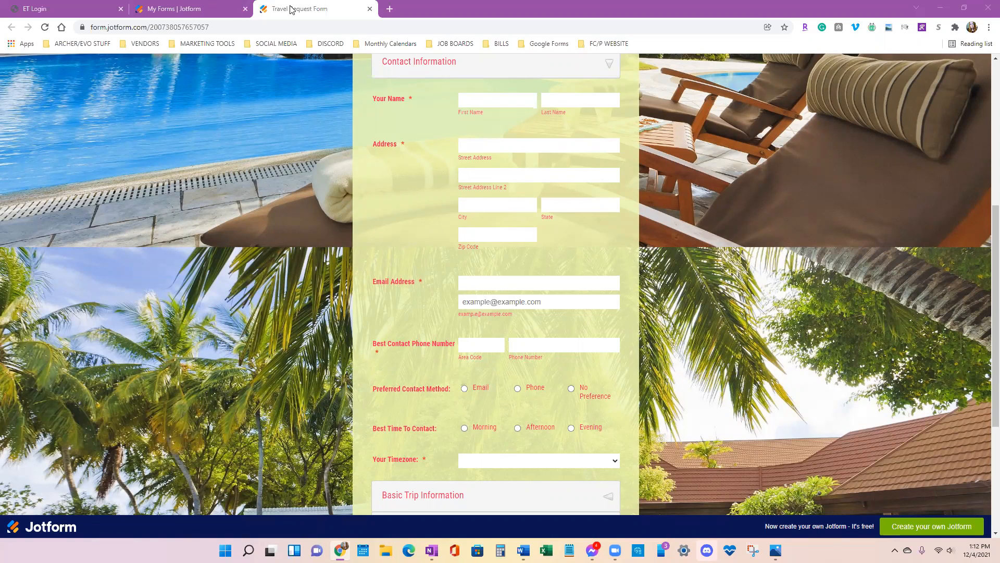
Return to the form layout choice and create the new form as a Classic Form
left_click(214, 9)
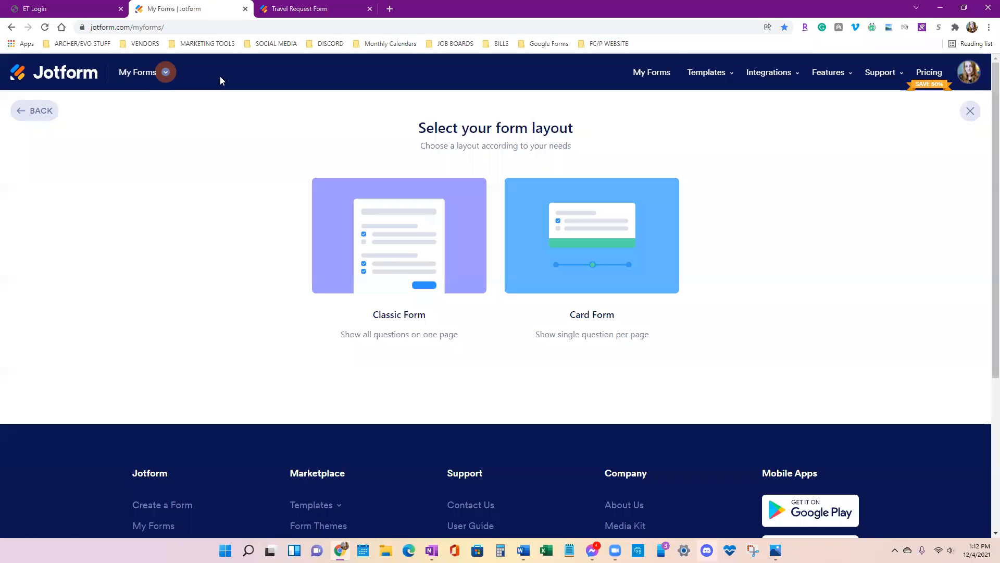
left_click(390, 231)
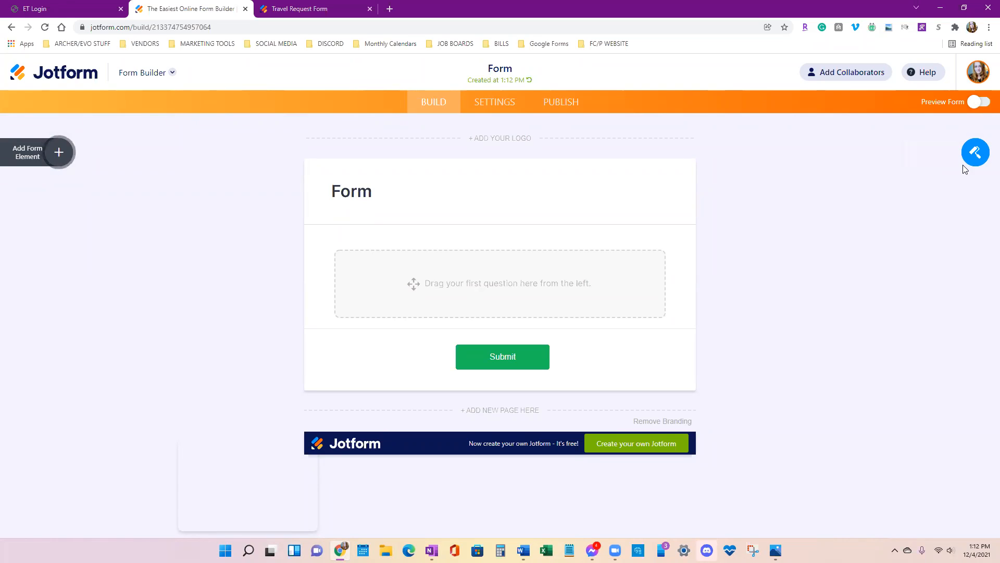
Open the list of form elements and look through the basic ones, from Header down to Captcha
left_click(56, 153)
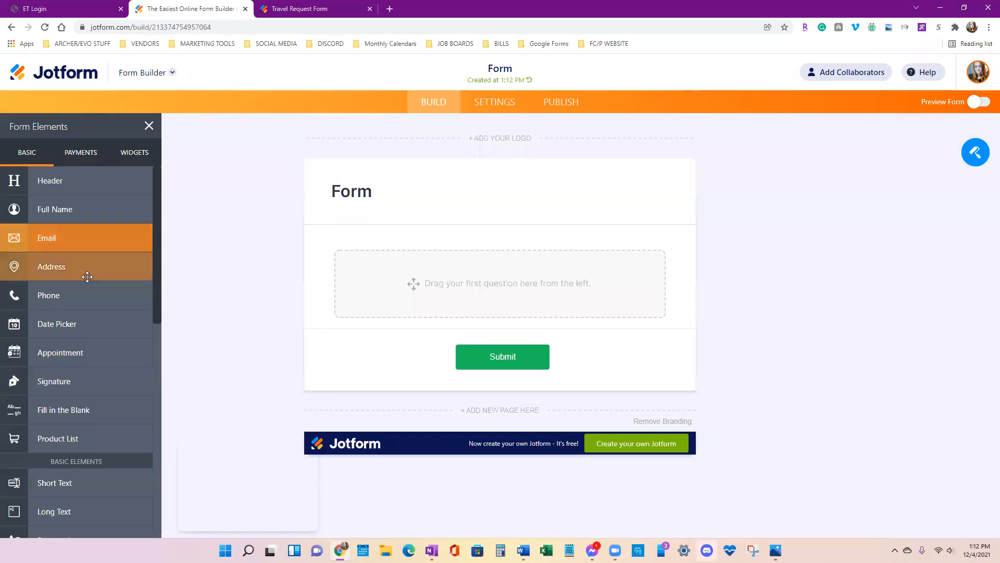
scroll(89, 295, "down", 3)
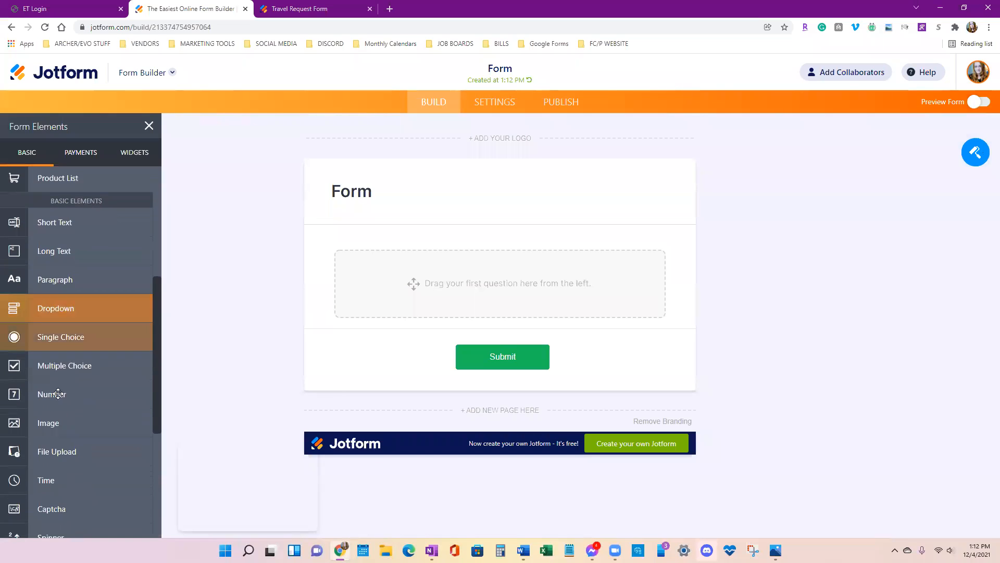
scroll(90, 360, "up", 3)
scroll(84, 292, "up", 3)
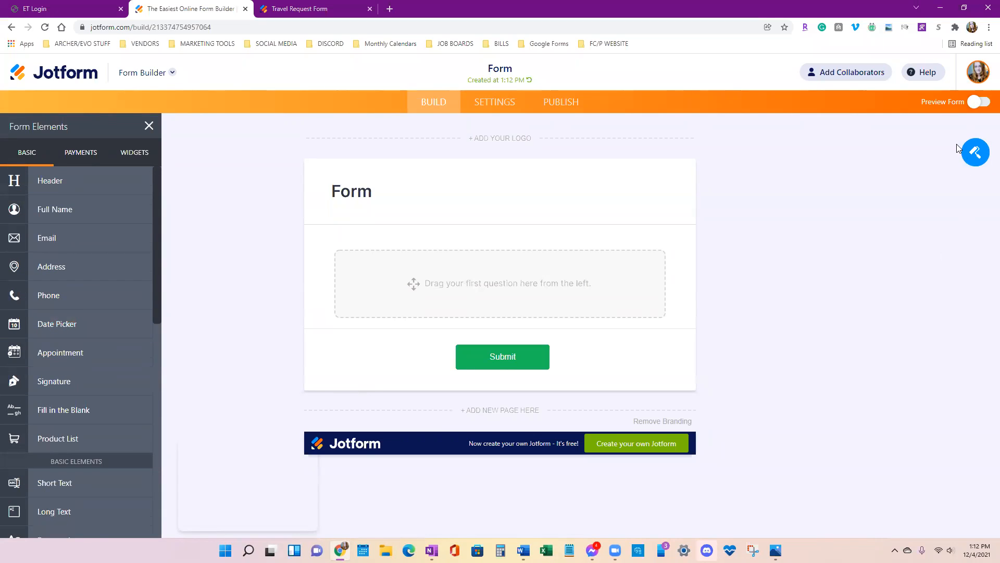
Open the Form Designer, try the green, pink, dark blue, purple and white color schemes, and apply the light blue one
left_click(981, 157)
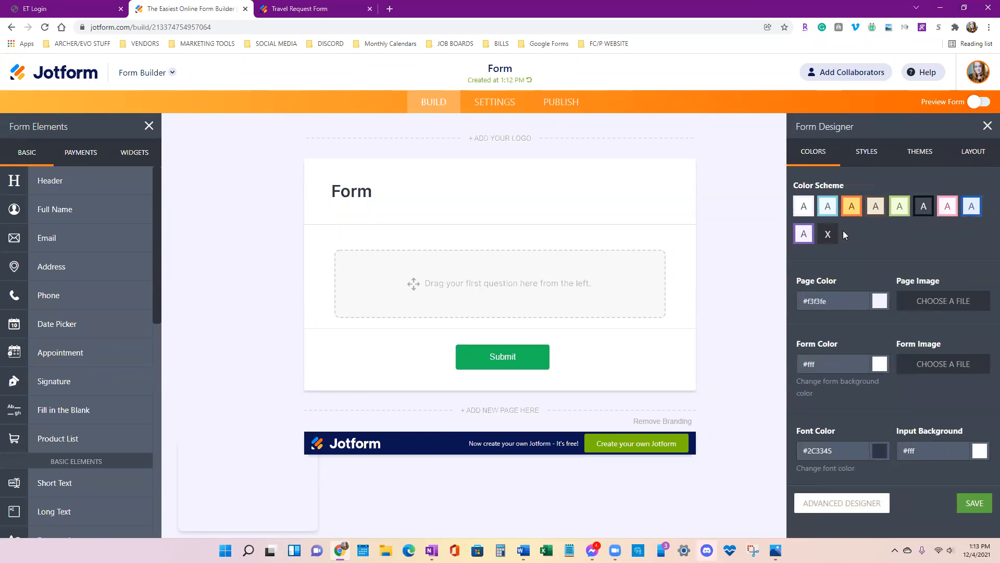
left_click(892, 211)
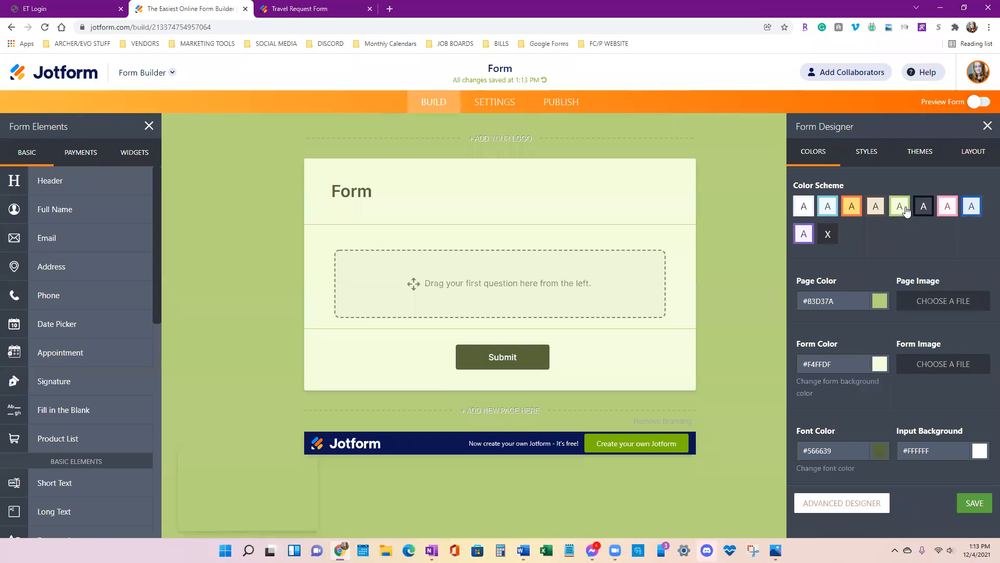
left_click(948, 209)
left_click(969, 210)
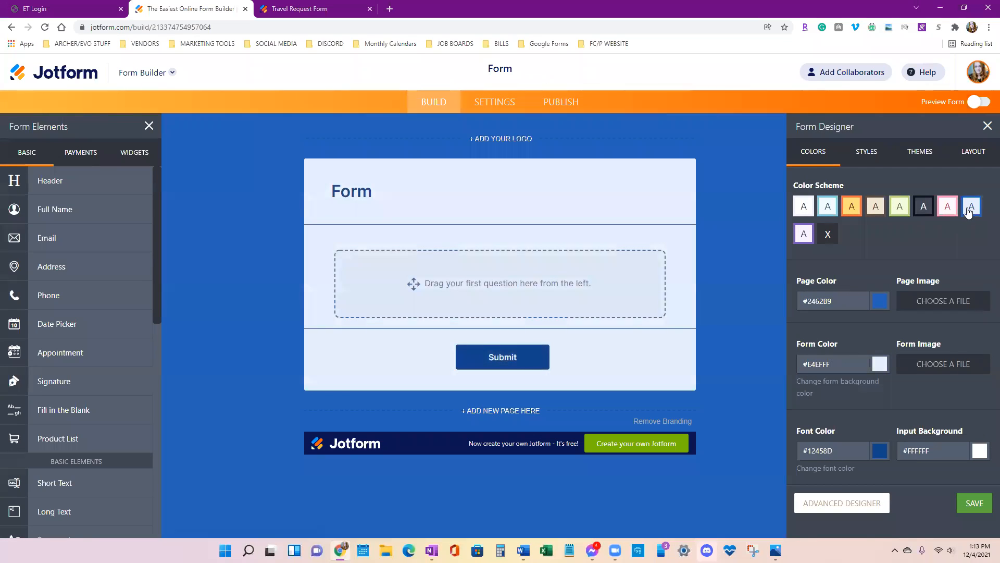
left_click(803, 235)
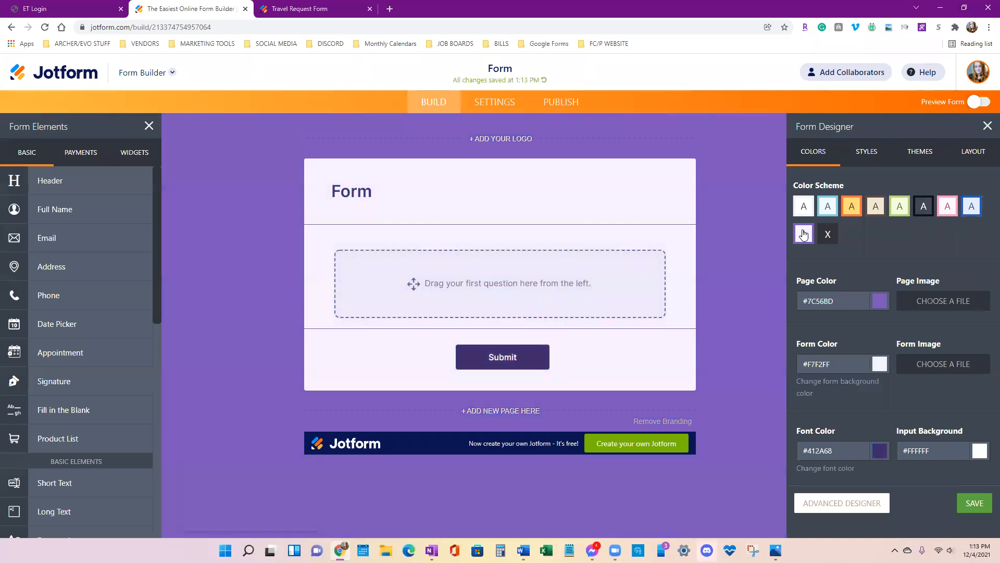
left_click(806, 207)
left_click(829, 216)
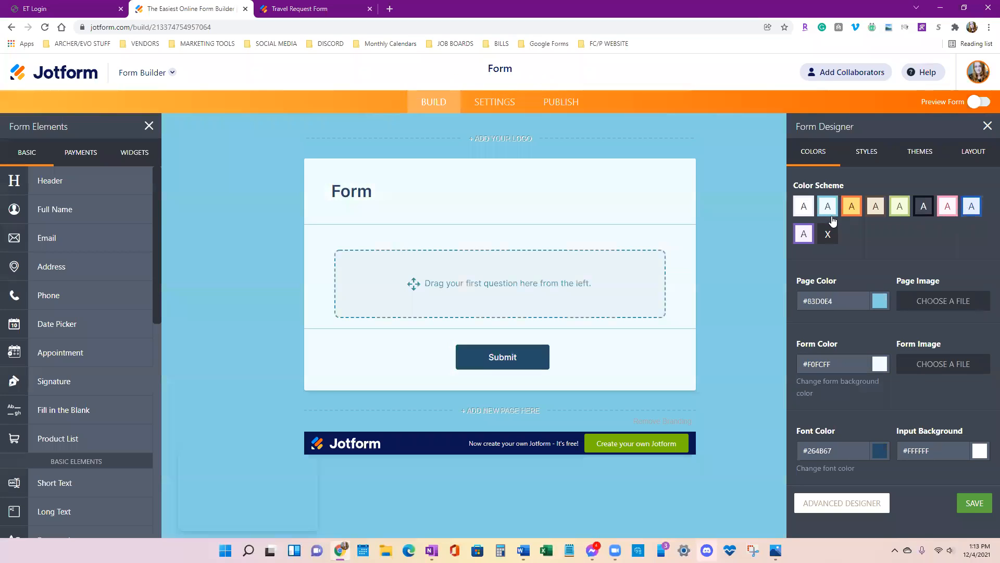
Change the page color to the bright blue #01ceff and close the list of form elements
left_click(880, 301)
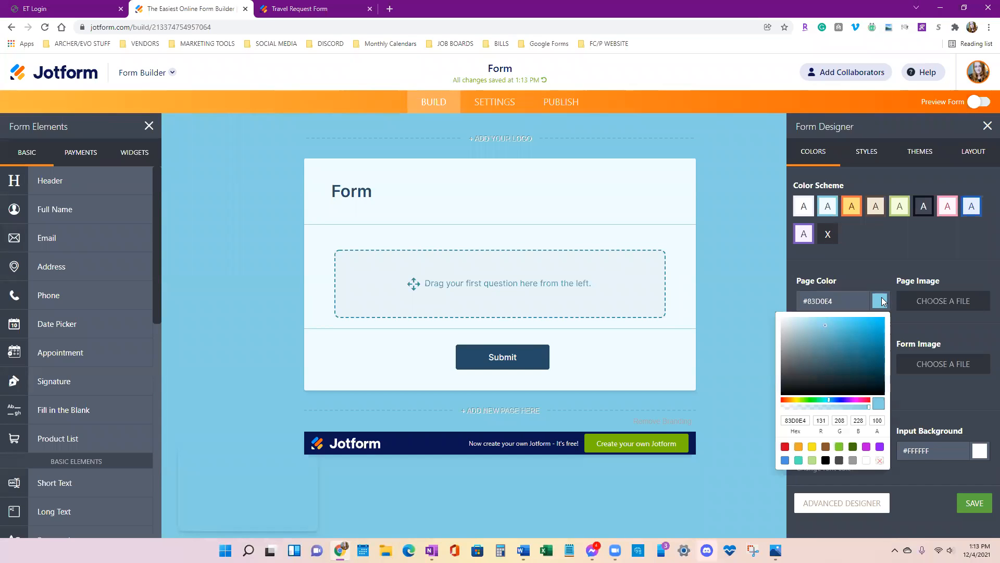
left_click_drag(864, 339, 804, 324)
left_click(883, 319)
left_click(957, 325)
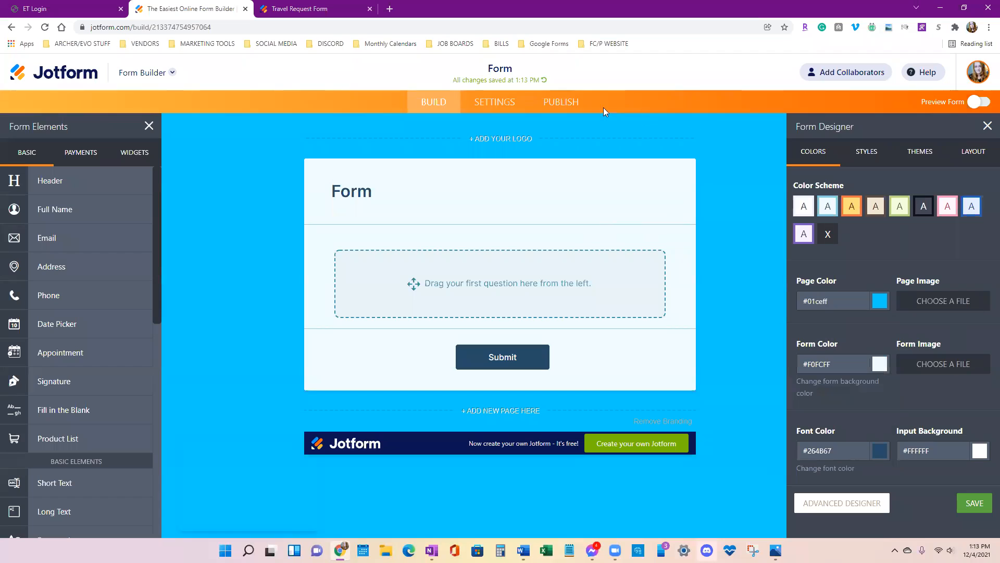
left_click(149, 126)
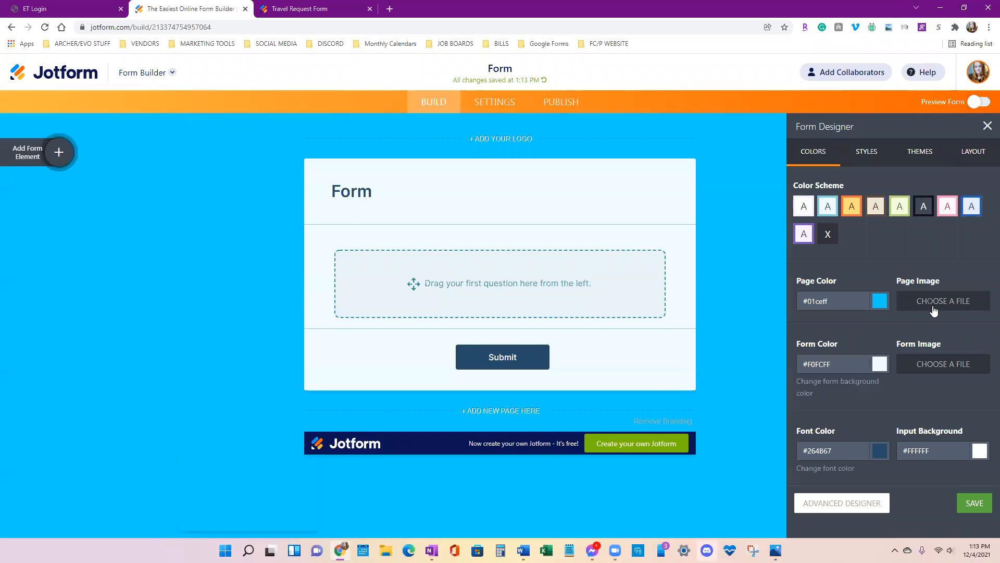
Look at the background image, logo and header of the live Travel Request Form, and return to the form builder
left_click(301, 6)
scroll(156, 218, "up", 4)
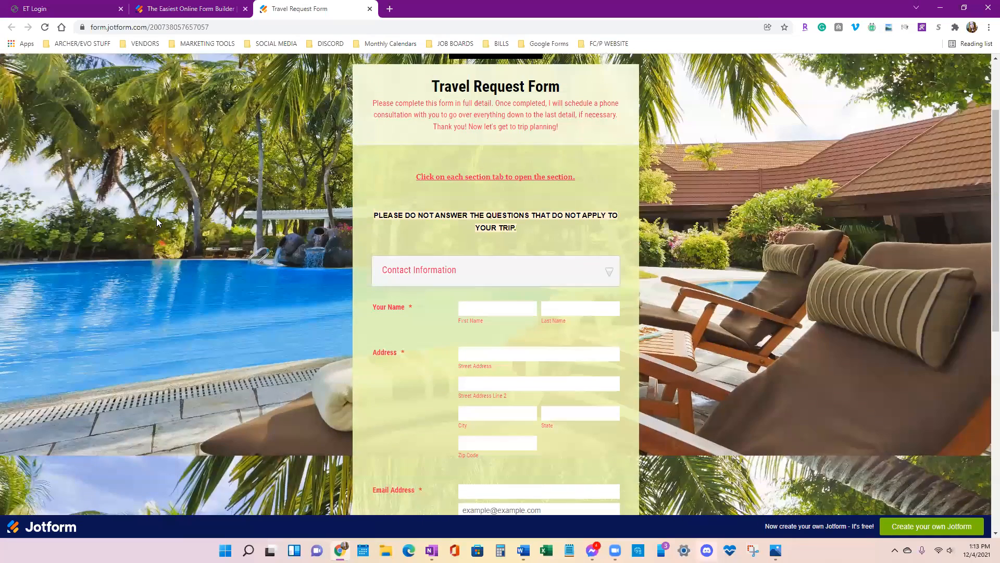
scroll(158, 252, "up", 2)
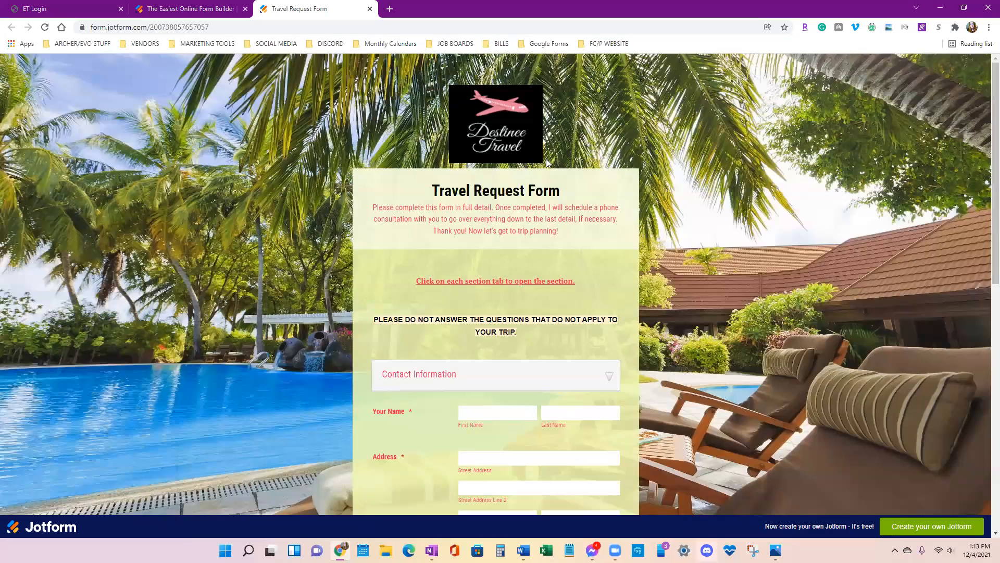
left_click(191, 7)
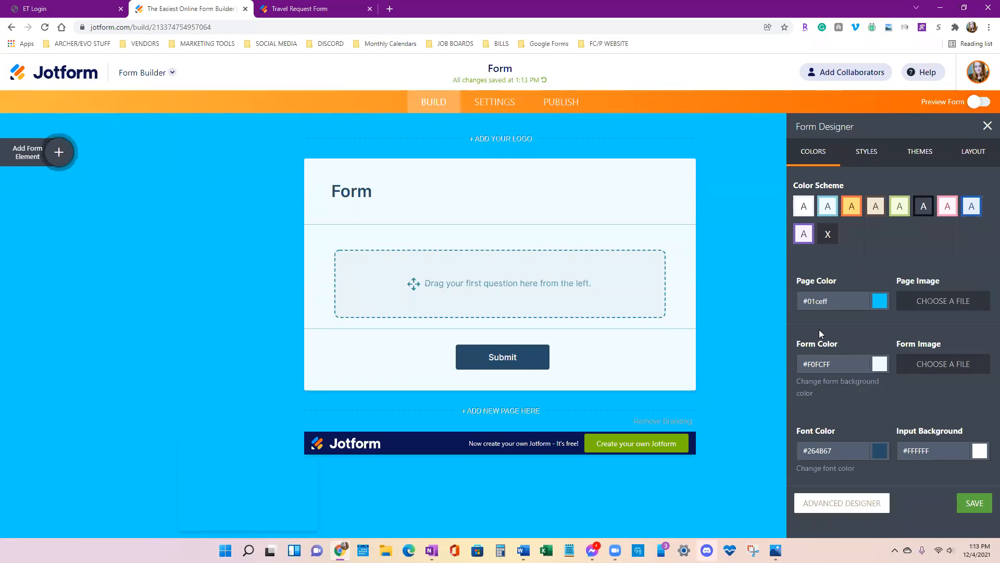
Try several form background colors and set the form color to the pale purple #f5e7f8
left_click(883, 366)
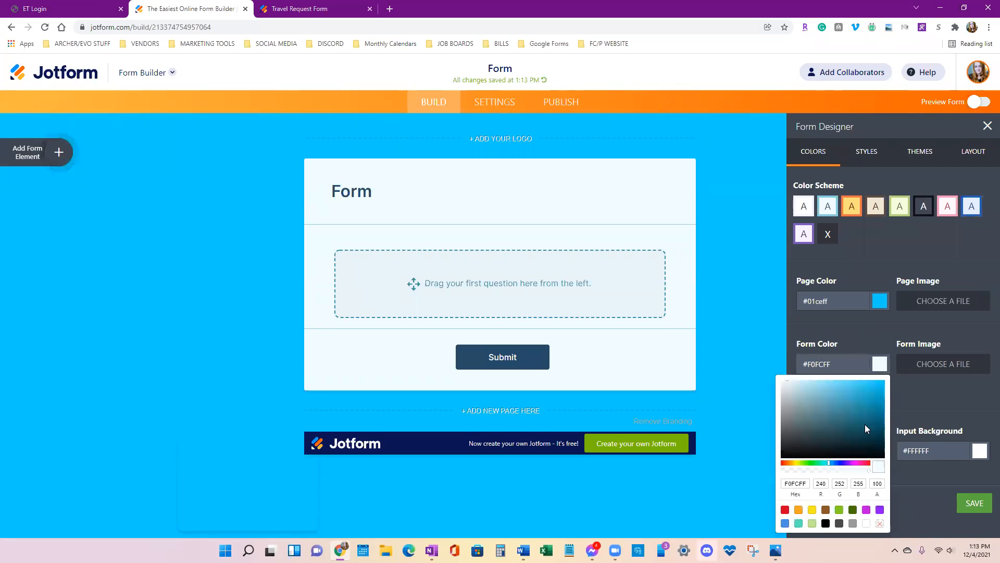
left_click(793, 461)
left_click_drag(837, 411, 774, 380)
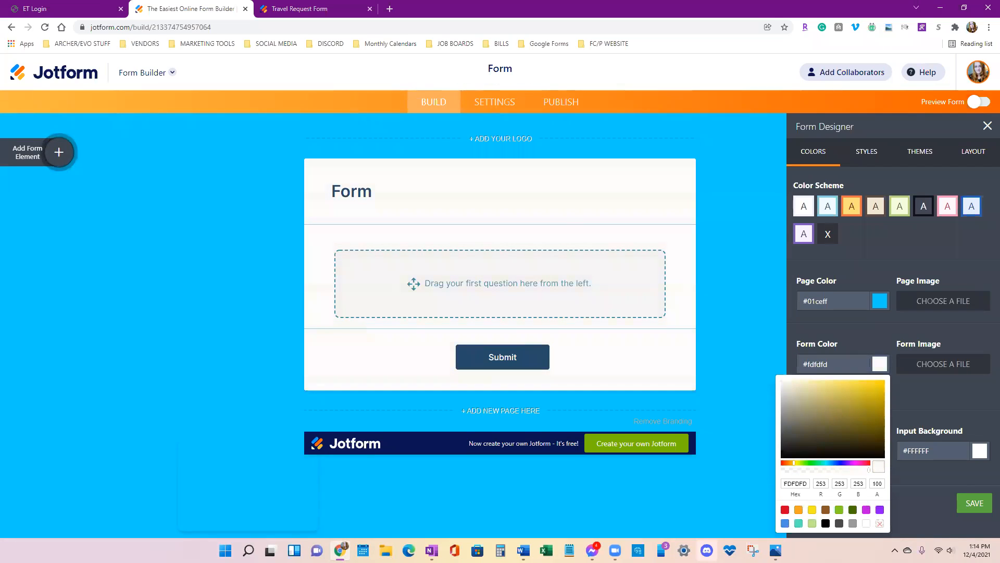
left_click(853, 462)
left_click(815, 381)
left_click_drag(809, 403, 765, 376)
left_click(787, 382)
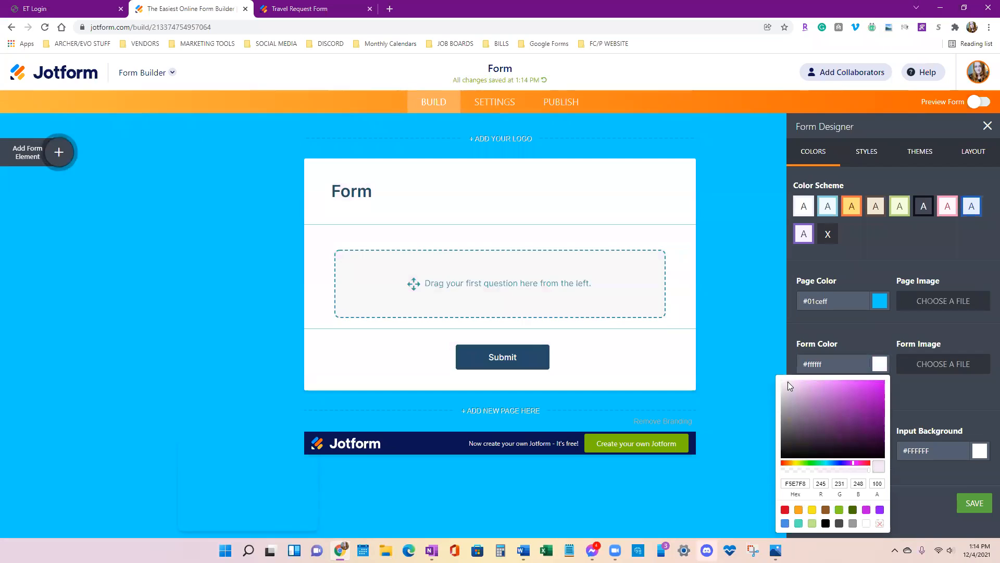
left_click(970, 399)
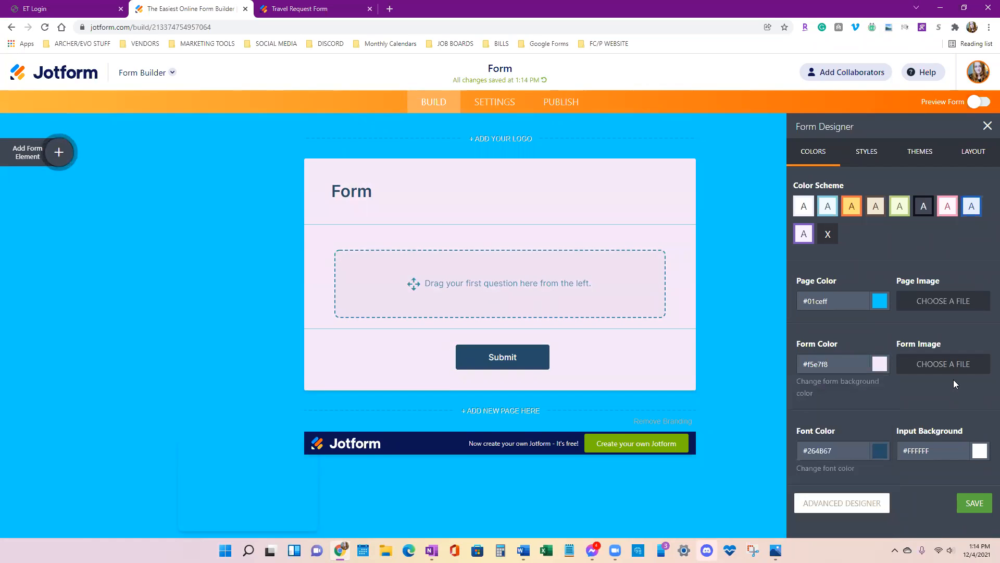
Set the form's font color to the near-black #0d0d0e
left_click(880, 451)
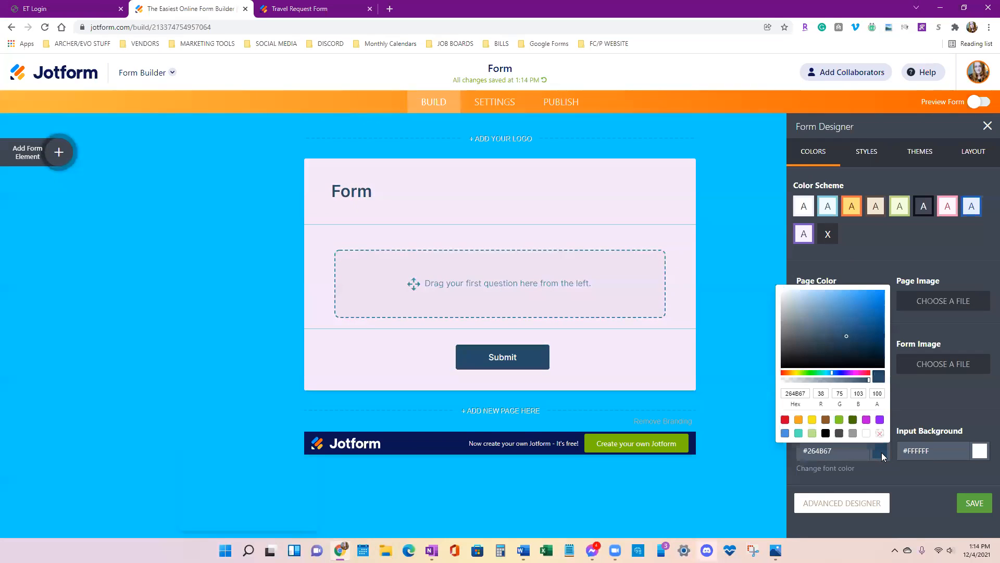
left_click(784, 366)
left_click(941, 411)
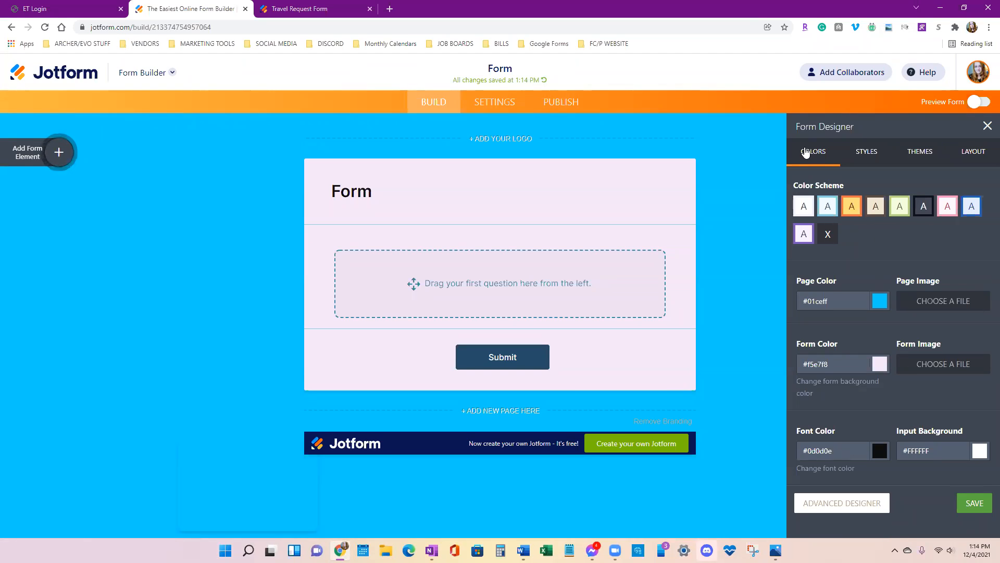
Try the Allerta Stencil font, set the form's font to Allerta, and close the Form Designer
left_click(855, 155)
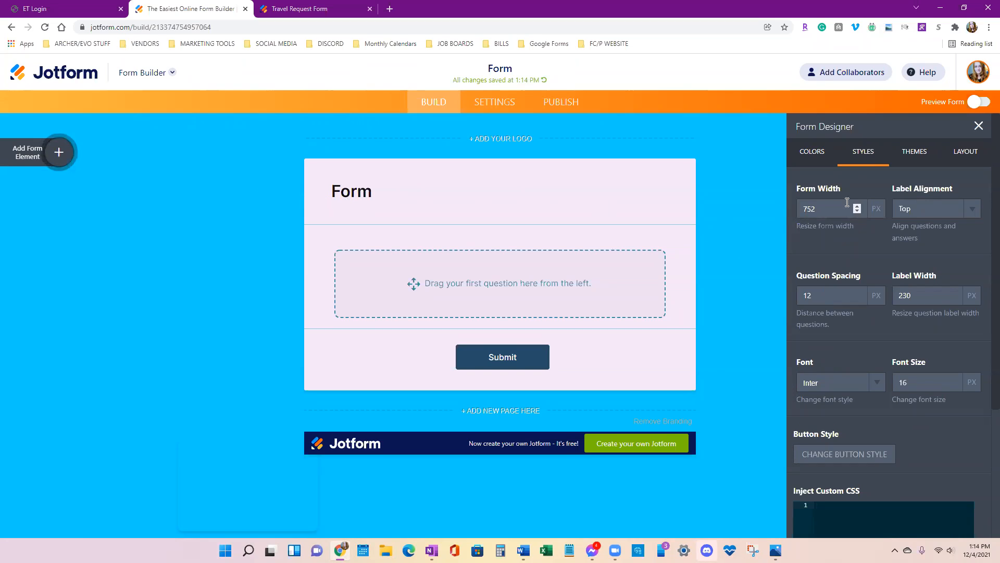
left_click(875, 383)
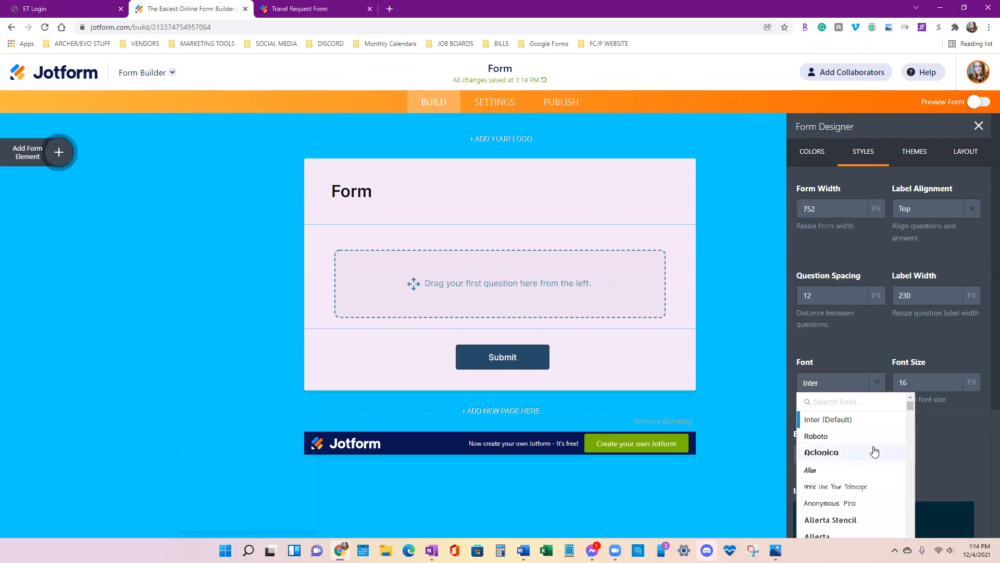
scroll(856, 450, "down", 4)
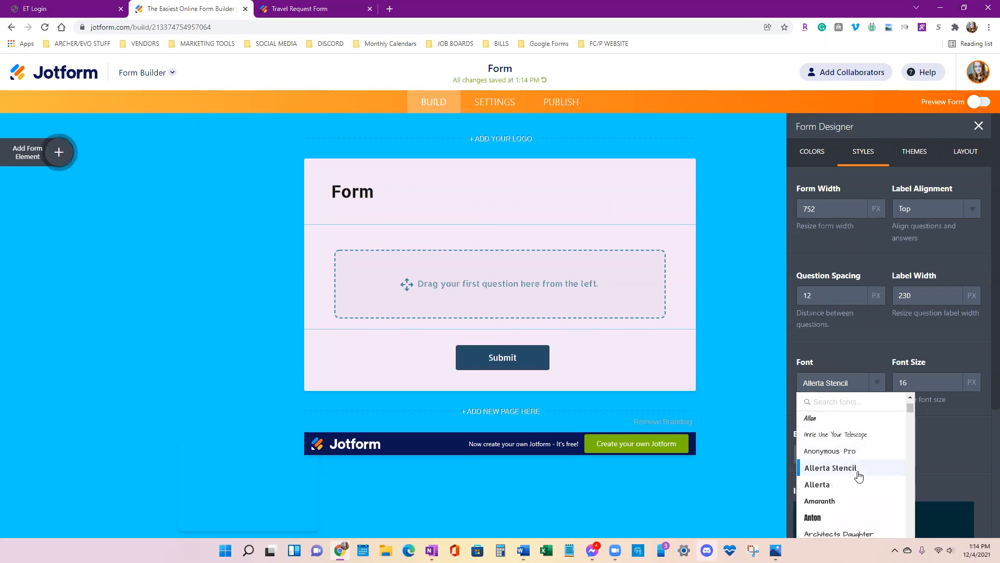
left_click(842, 489)
left_click(954, 459)
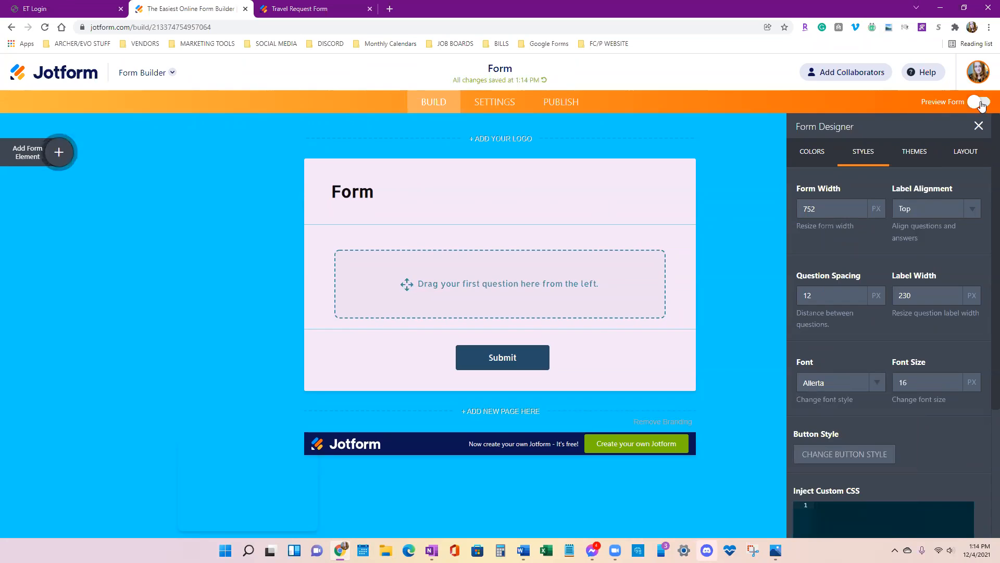
left_click(979, 127)
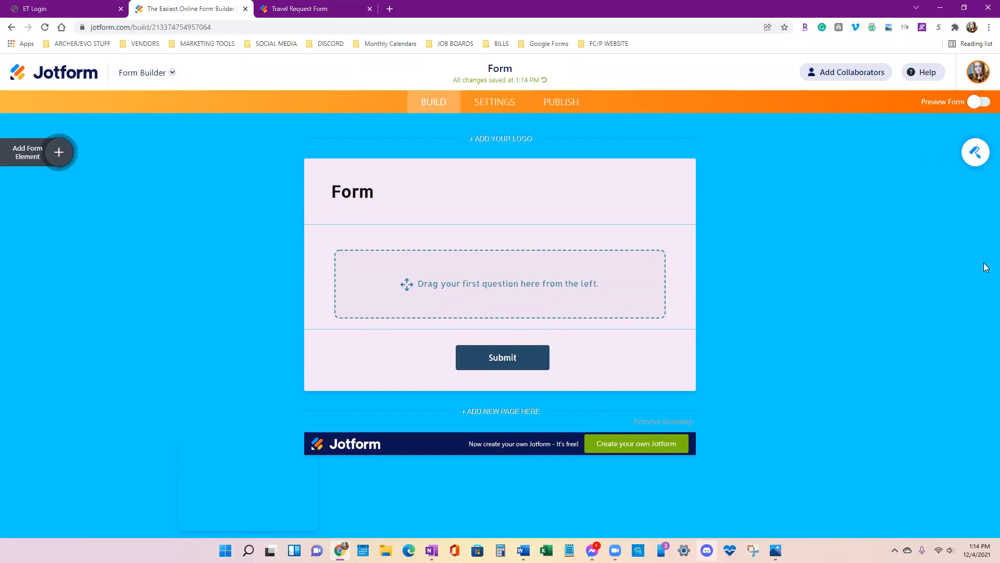
Reopen the list of form elements and compare it with the contact fields of the live Travel Request Form
left_click(59, 152)
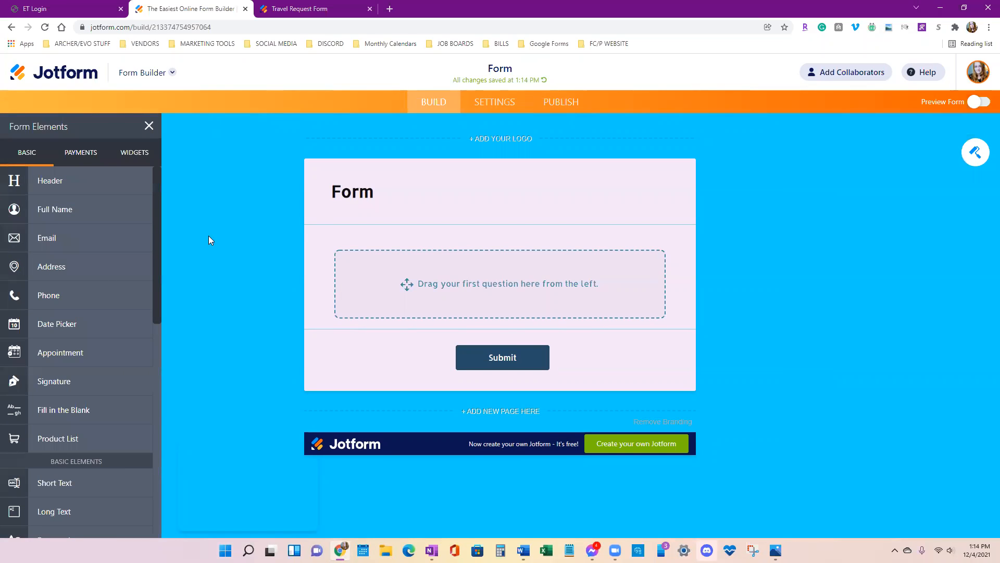
left_click(300, 9)
scroll(472, 386, "down", 3)
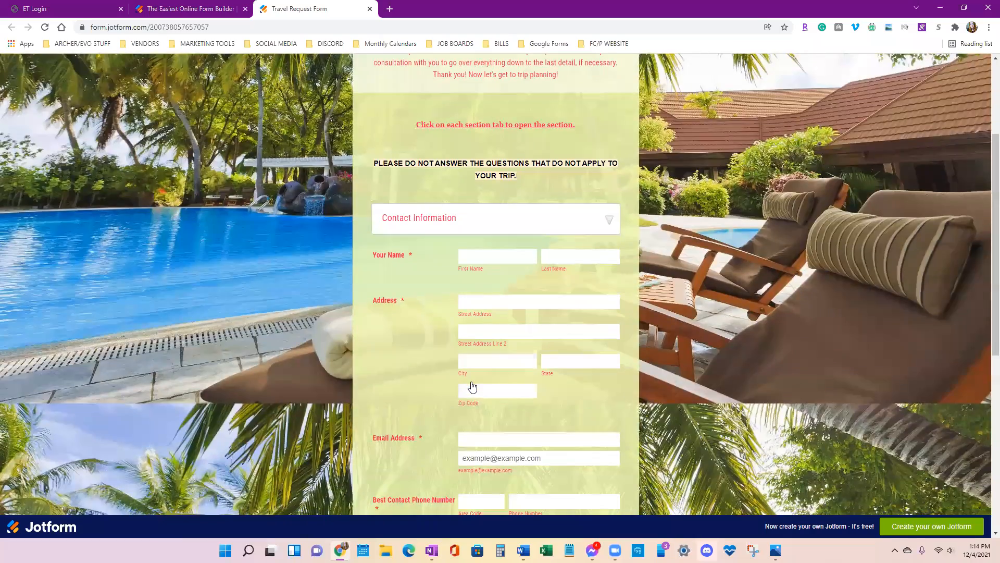
scroll(472, 386, "up", 2)
scroll(472, 385, "down", 1)
scroll(472, 386, "down", 1)
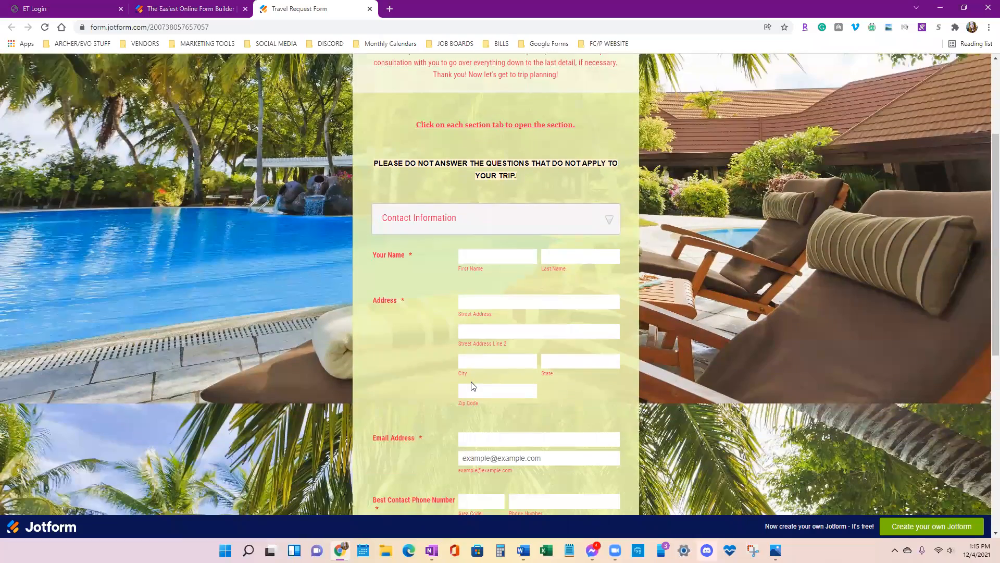
scroll(472, 386, "down", 4)
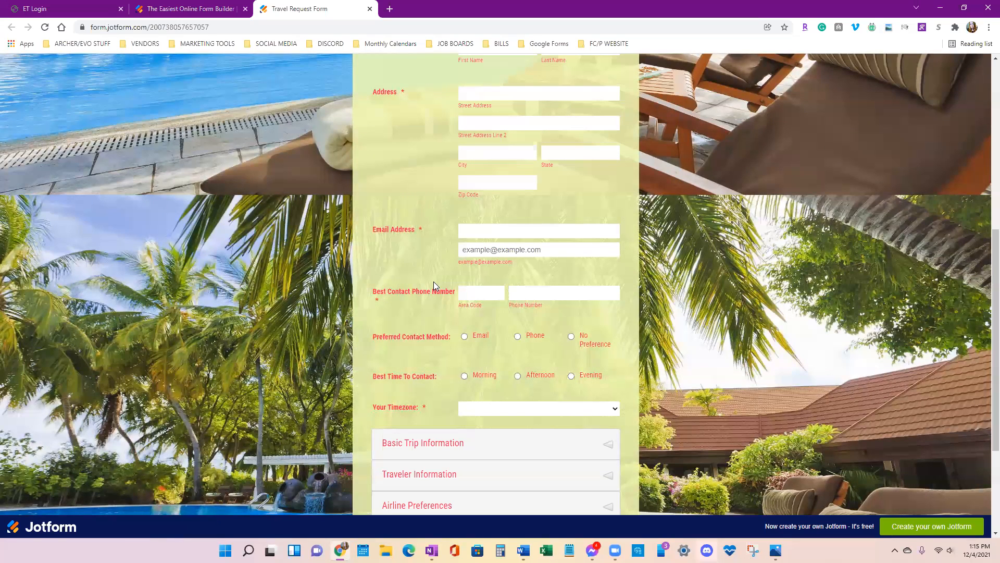
left_click(197, 10)
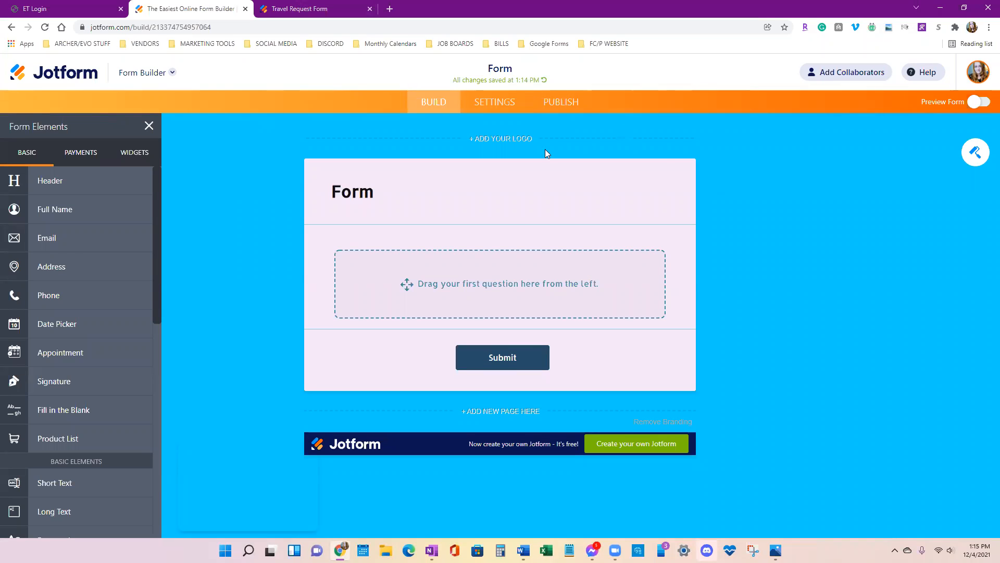
Start uploading a logo for the form and browse to the MY STUFF folder inside Travel Business
left_click(483, 139)
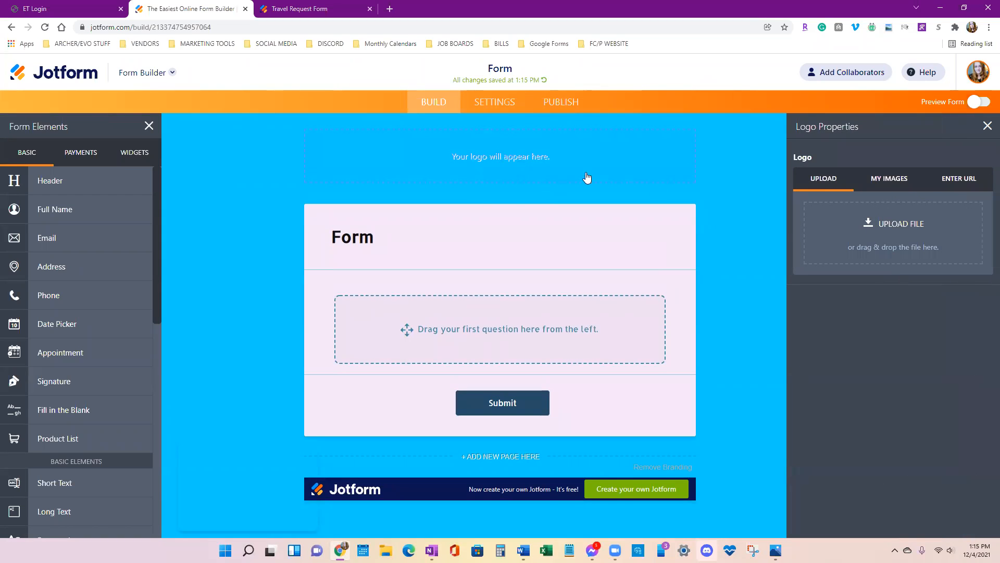
left_click(894, 225)
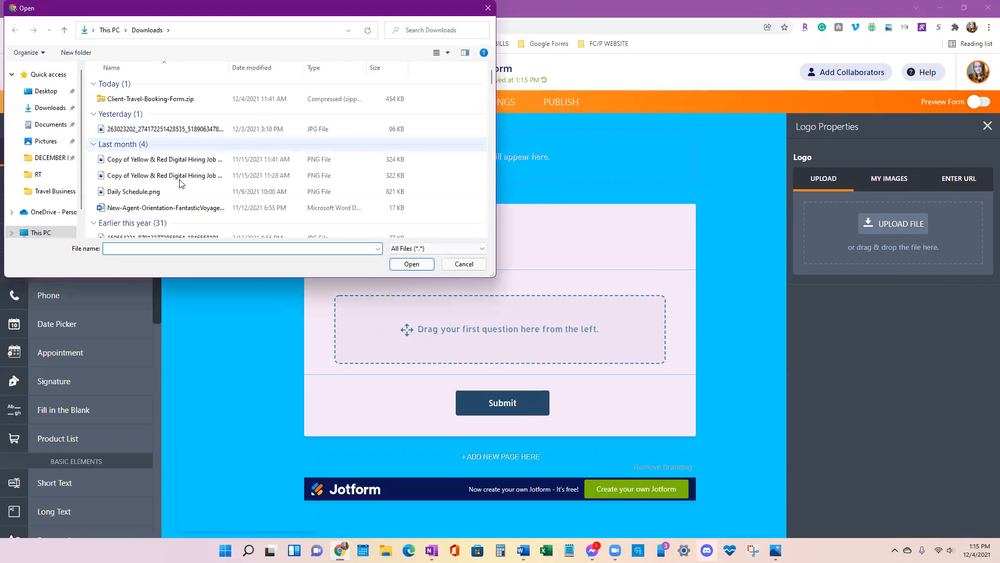
scroll(56, 193, "down", 1)
left_click(55, 175)
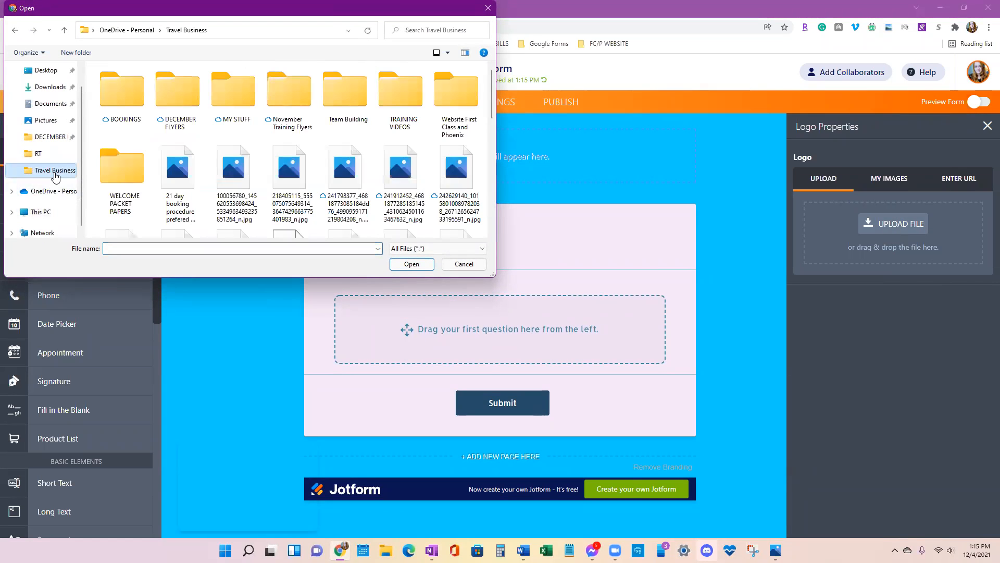
scroll(288, 177, "down", 5)
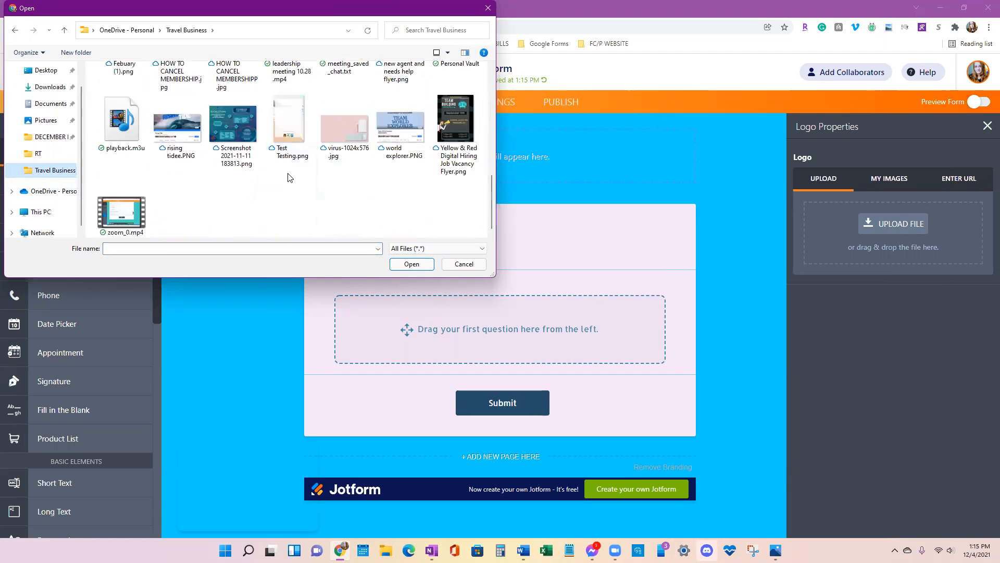
scroll(289, 177, "up", 5)
double_click(233, 90)
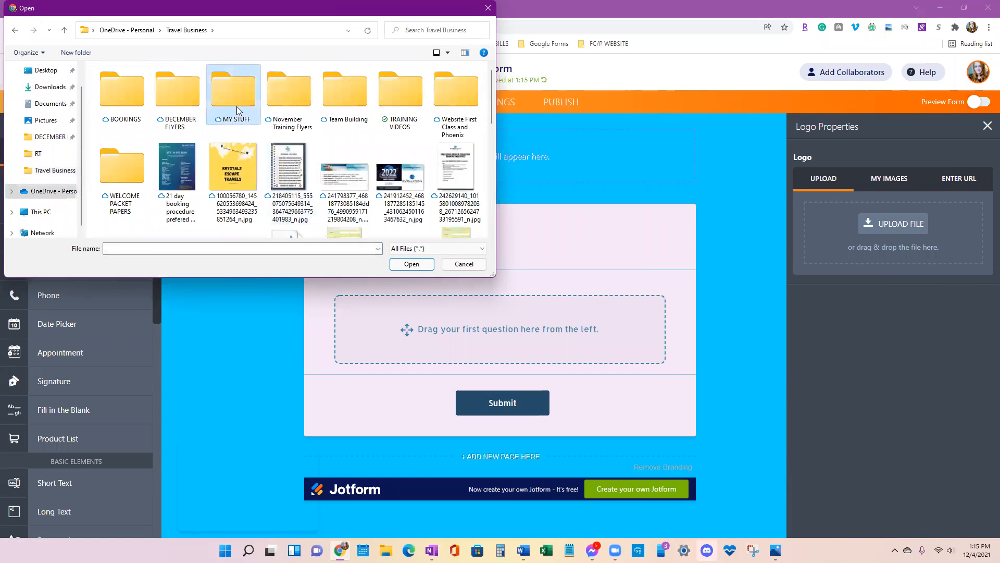
Upload the Destinee Travel logo image from the folder, center it above the form, and close the logo properties
scroll(308, 157, "down", 1)
scroll(307, 156, "down", 2)
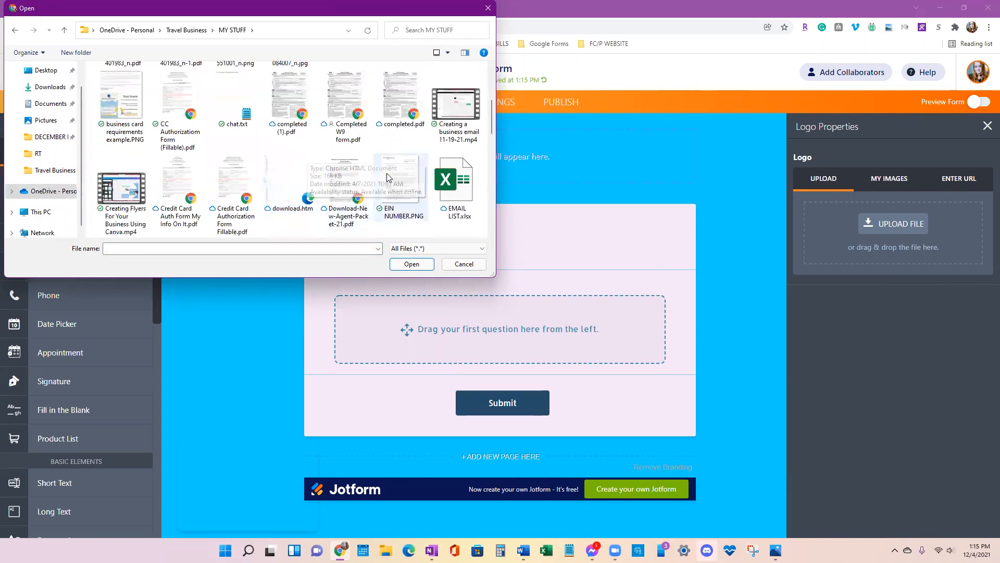
scroll(334, 172, "down", 2)
double_click(344, 179)
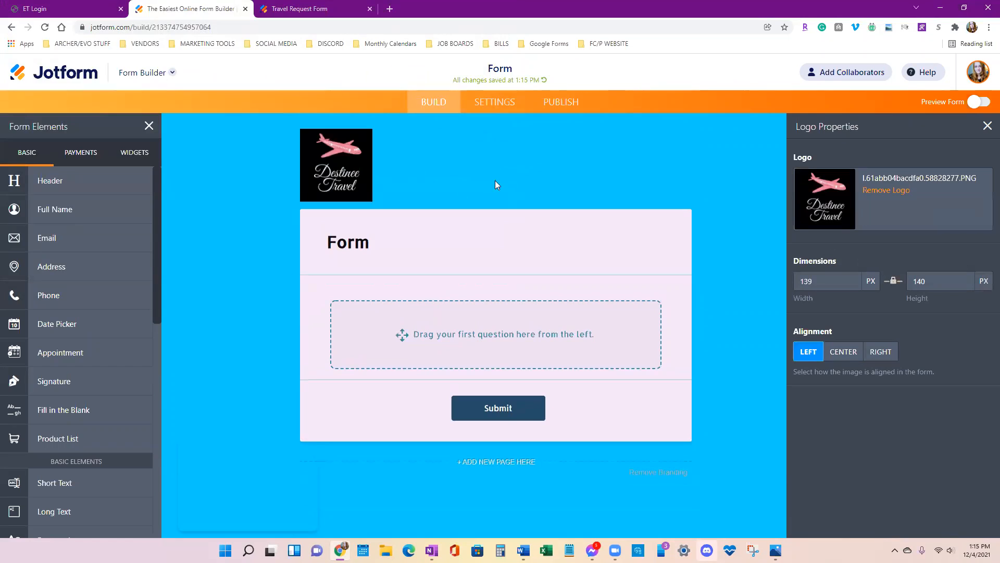
left_click(845, 359)
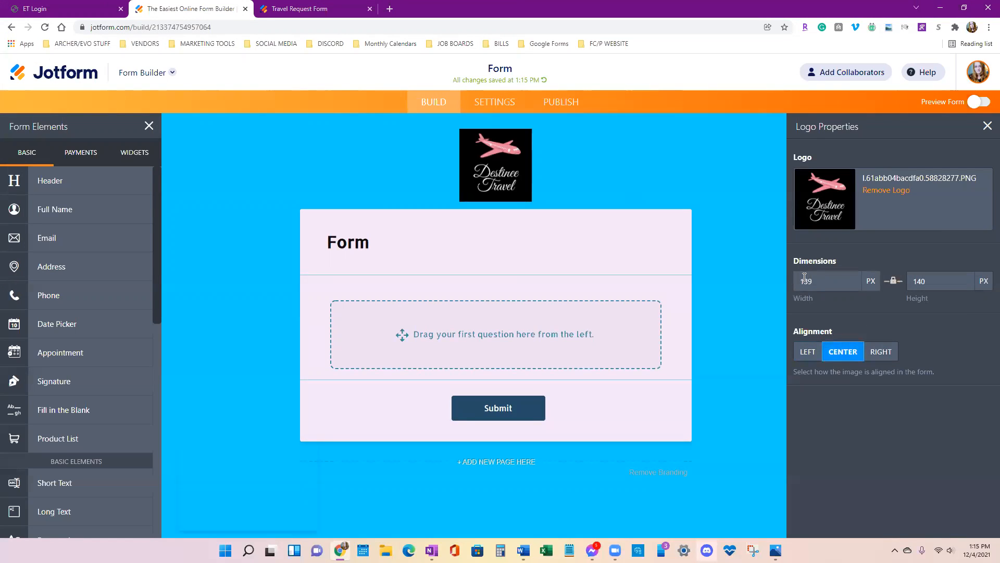
left_click(654, 126)
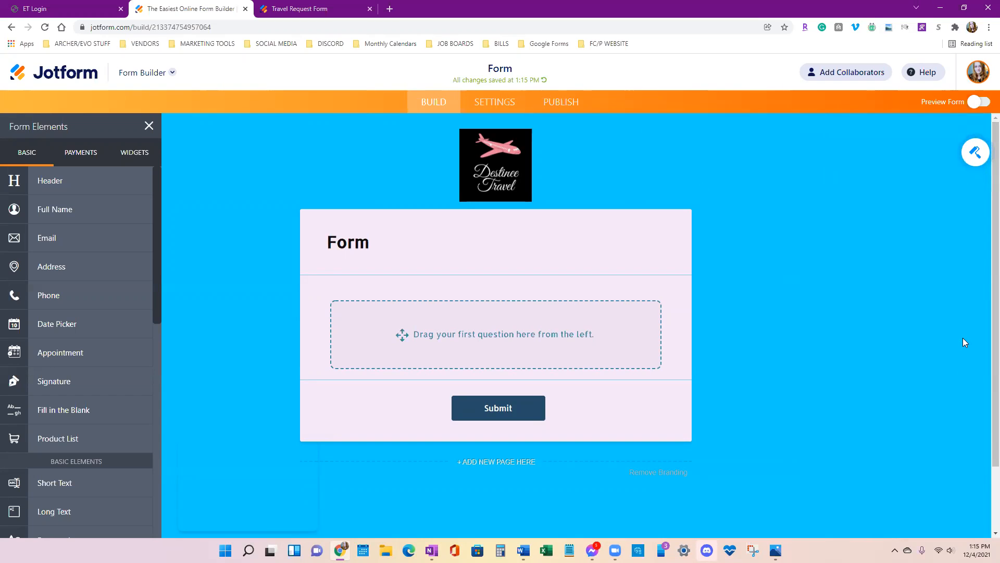
Check the instructions and Contact Information section of the live Travel Request Form, and return to the form builder
left_click(324, 5)
scroll(416, 167, "up", 4)
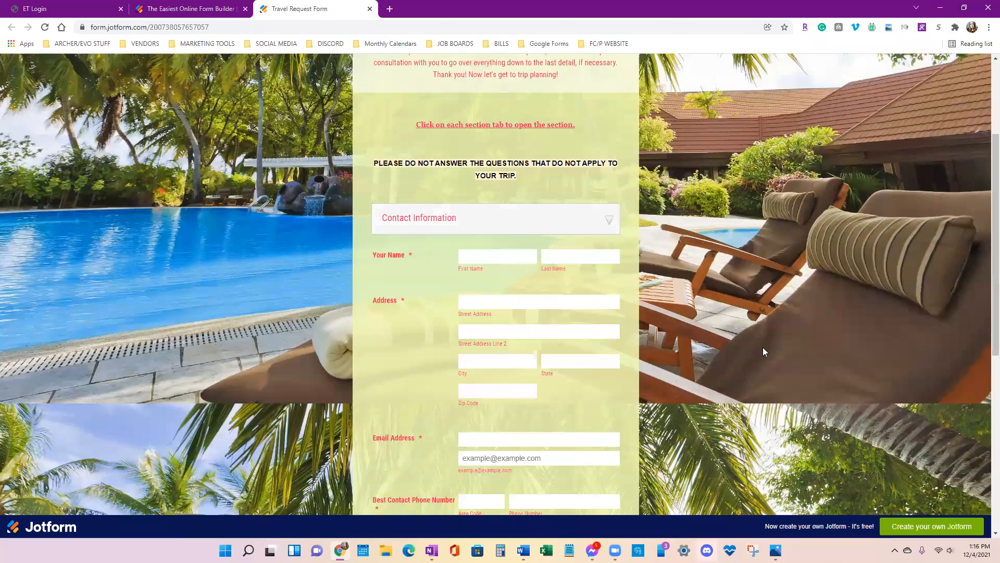
scroll(525, 292, "down", 1)
left_click(182, 9)
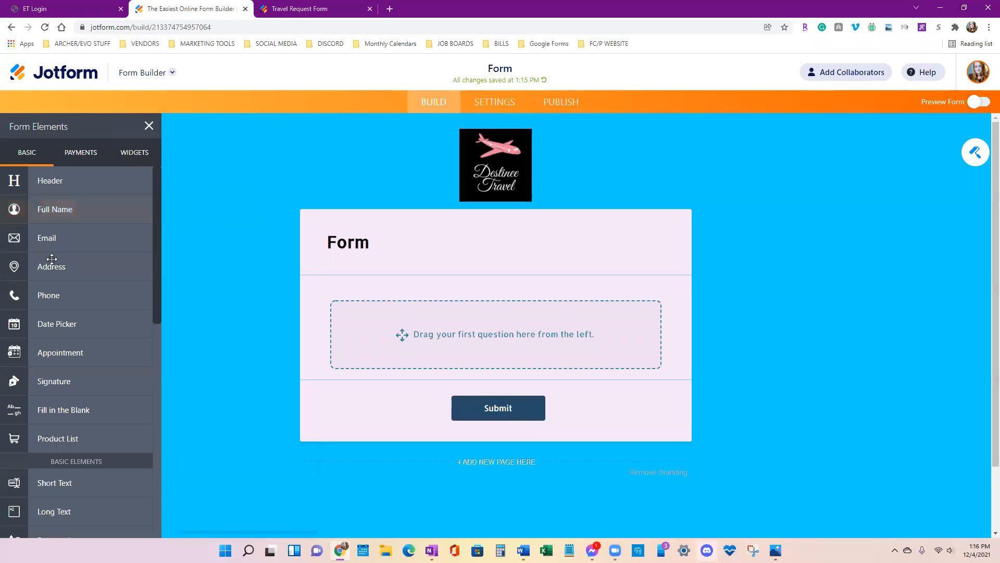
Change the form's heading text to "Travel Request Form"
scroll(323, 281, "down", 1)
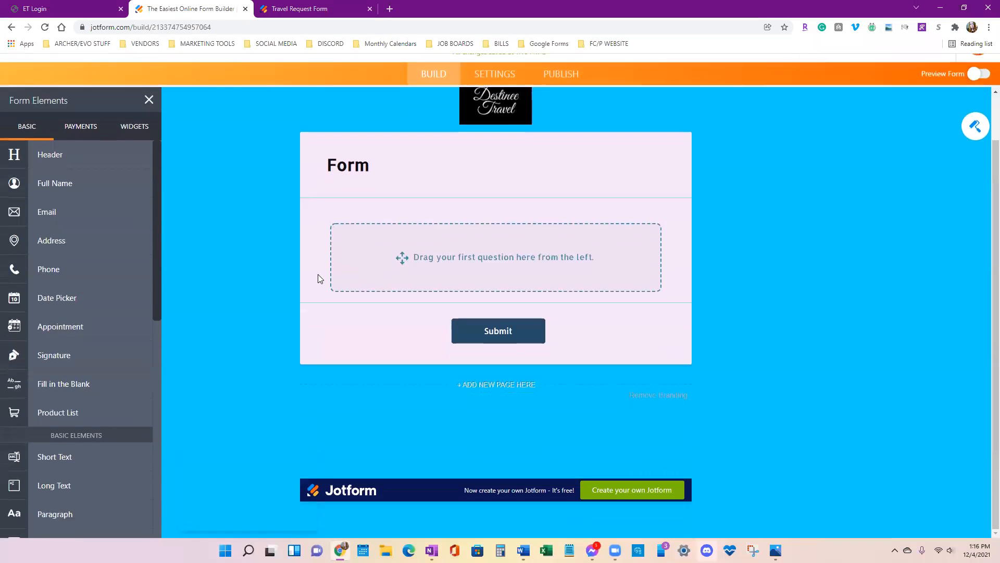
left_click(358, 166)
double_click(358, 167)
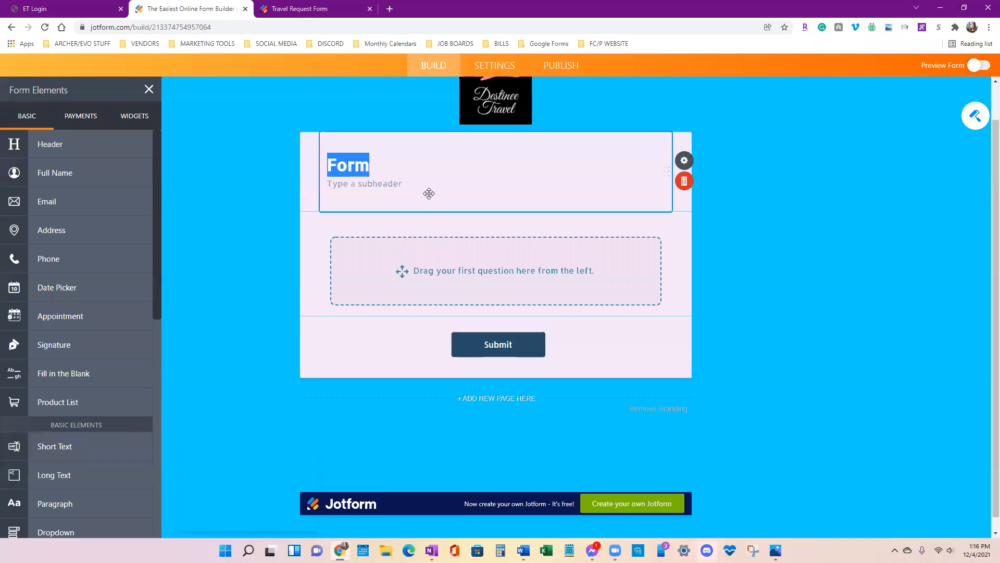
type("Travel ")
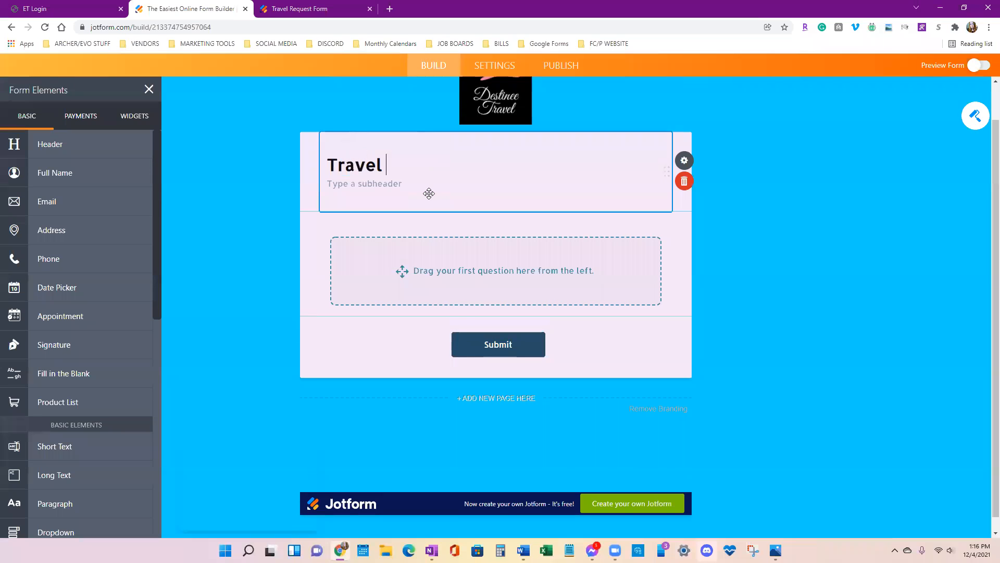
type("Requ")
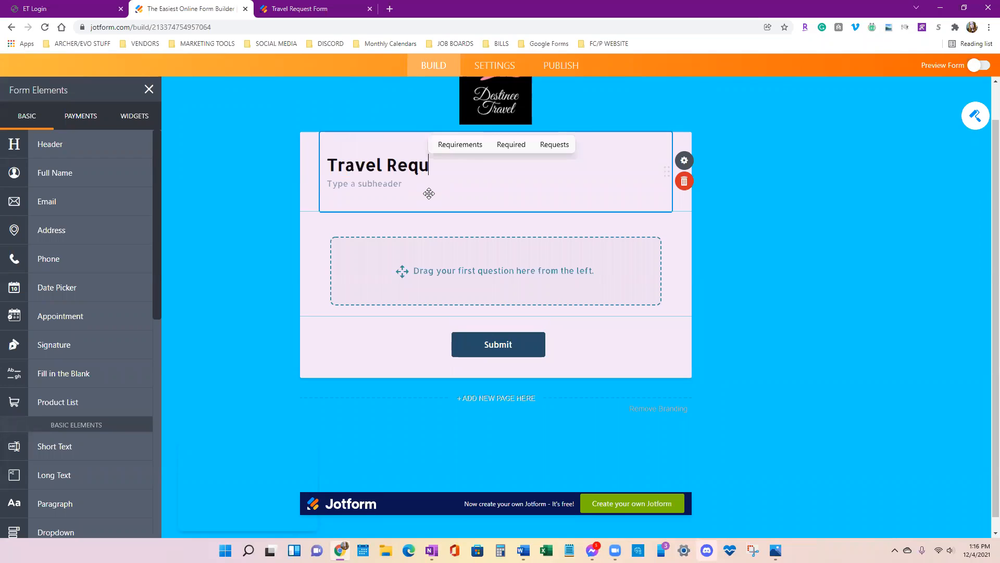
type("est Form")
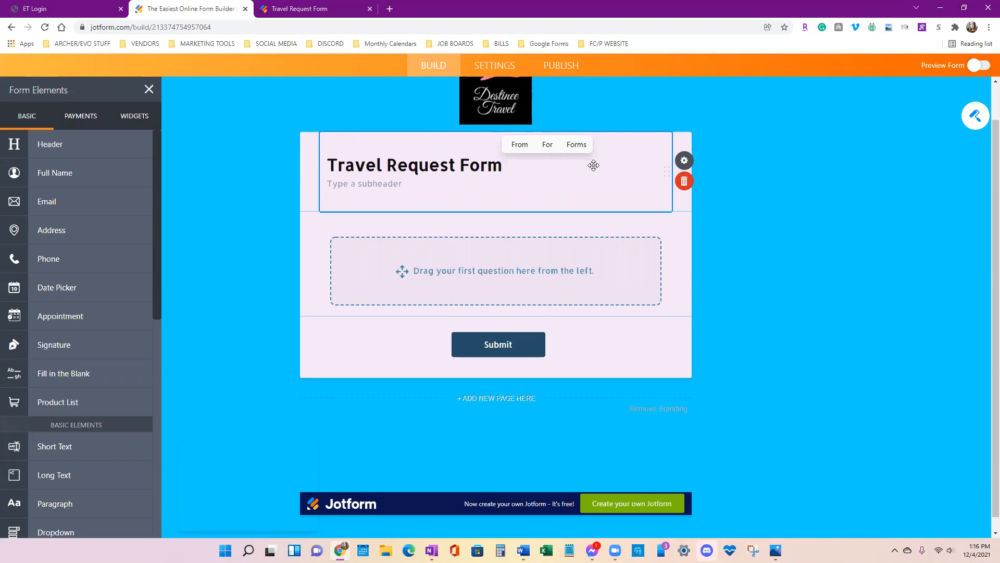
Center the form heading, try the smaller heading sizes, set it back to Large, and close the header properties
left_click(685, 162)
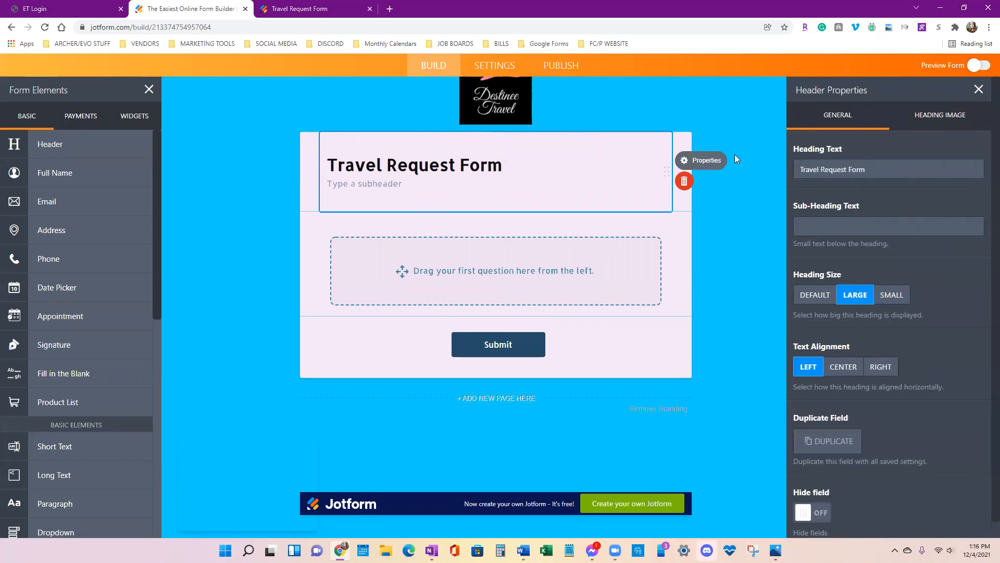
left_click(842, 373)
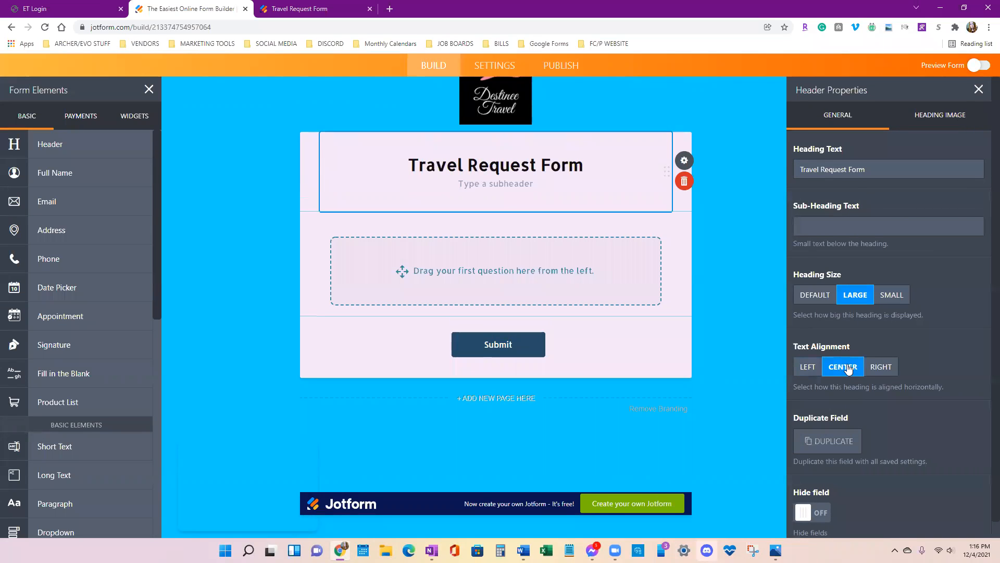
scroll(885, 354, "down", 1)
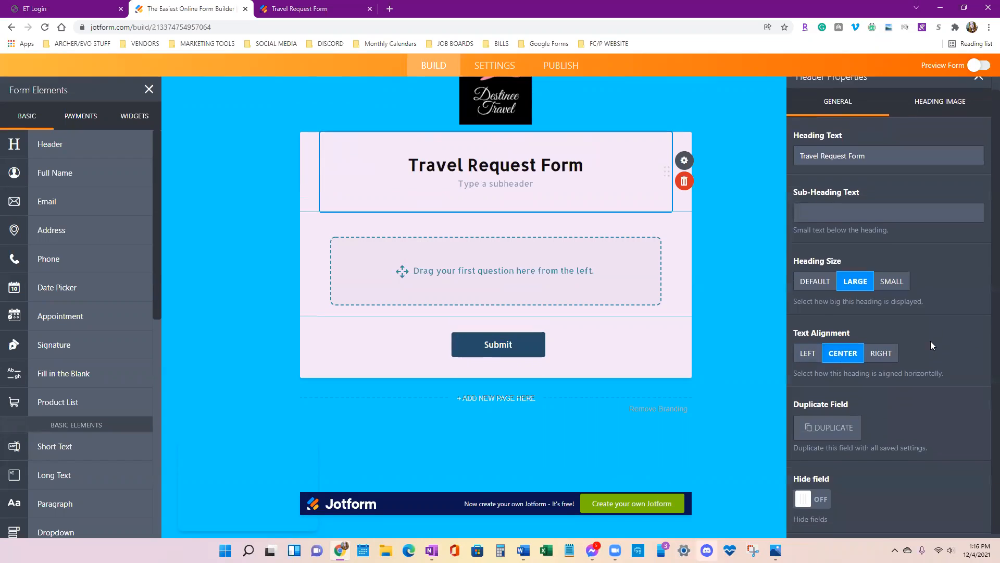
left_click(904, 282)
left_click(813, 280)
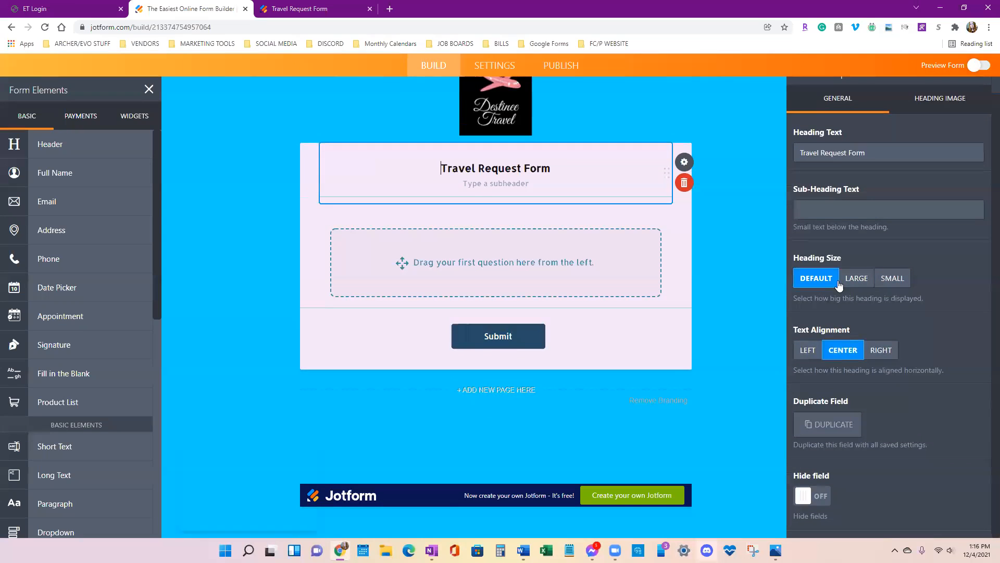
left_click(869, 280)
left_click(722, 242)
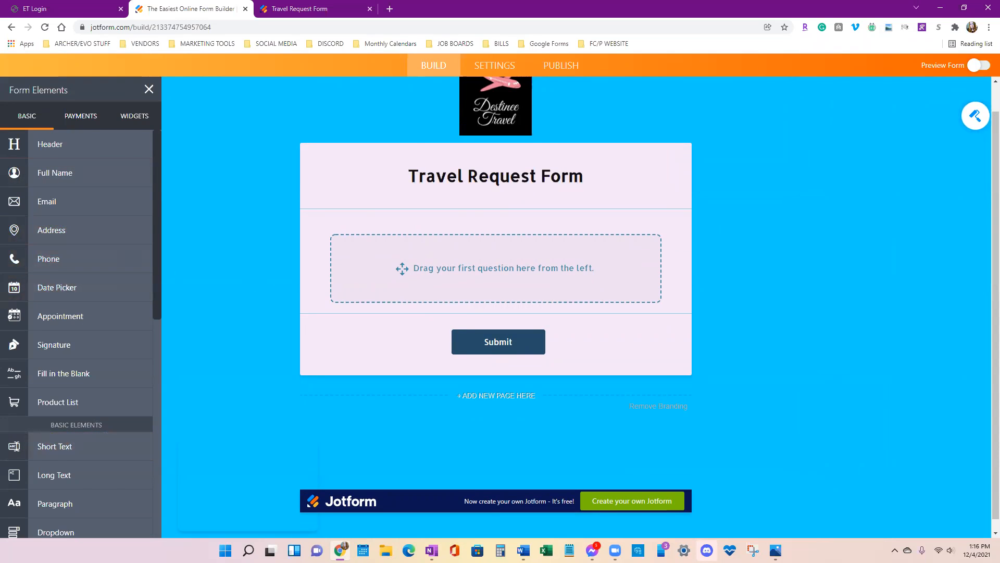
Review the Contact Information fields on the live Travel Request Form and add a Full Name field below the heading in the builder
left_click(307, 12)
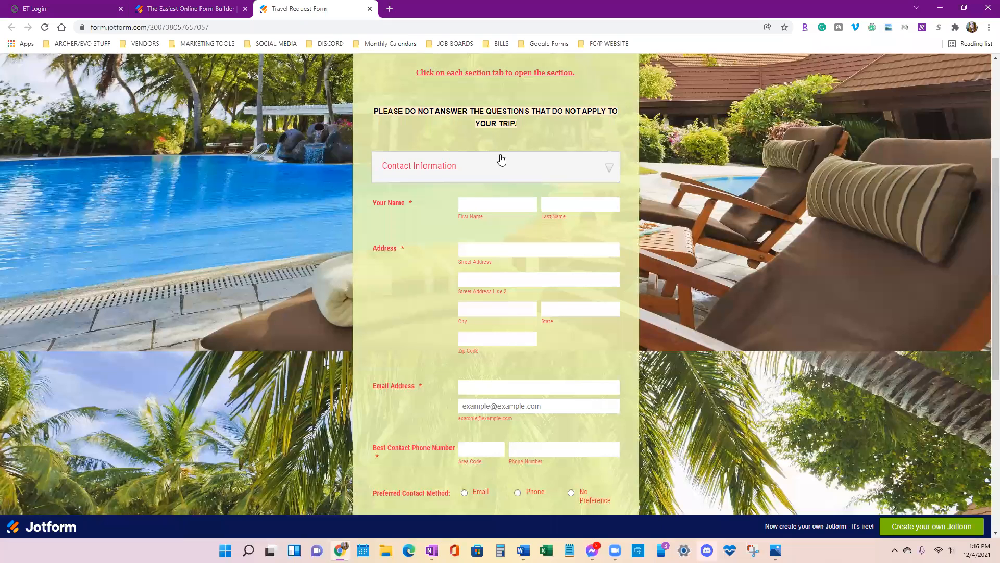
scroll(420, 218, "down", 1)
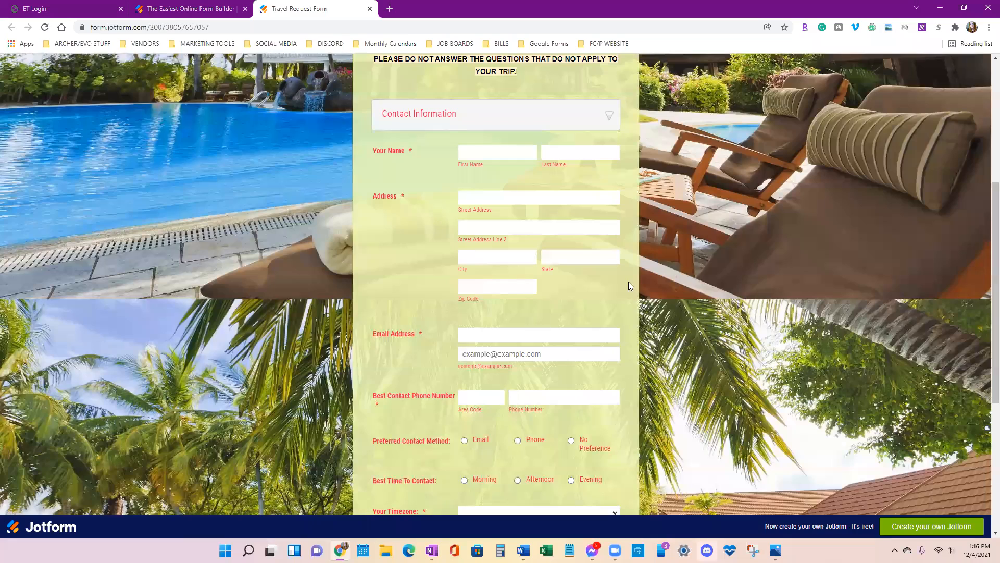
scroll(498, 365, "down", 1)
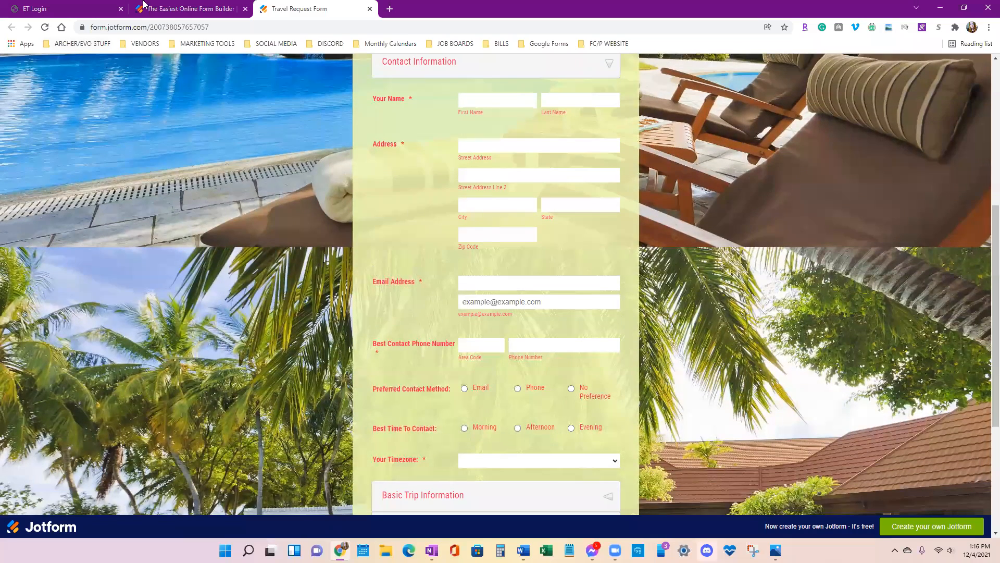
left_click(187, 7)
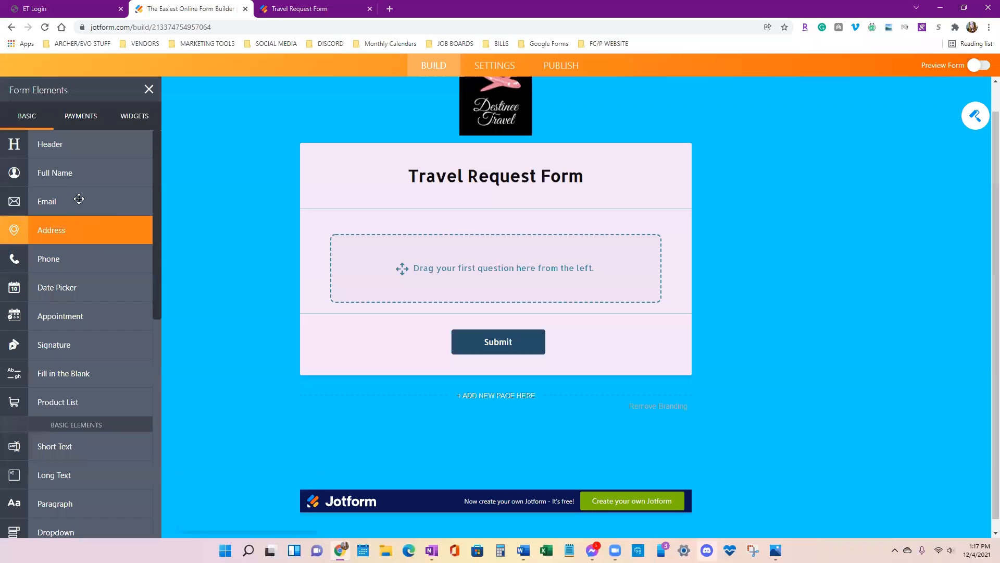
left_click_drag(42, 173, 458, 262)
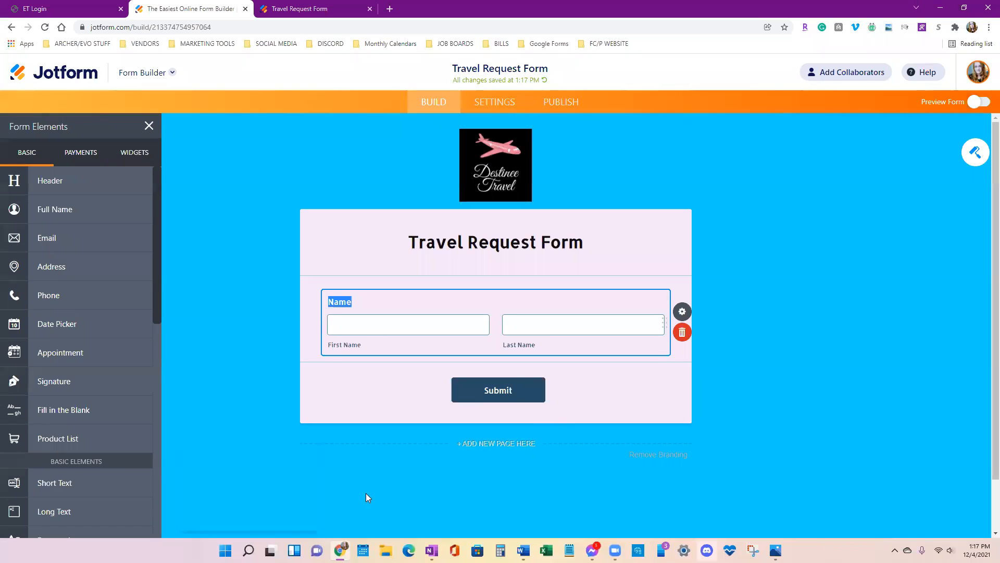
left_click(254, 313)
scroll(282, 313, "down", 2)
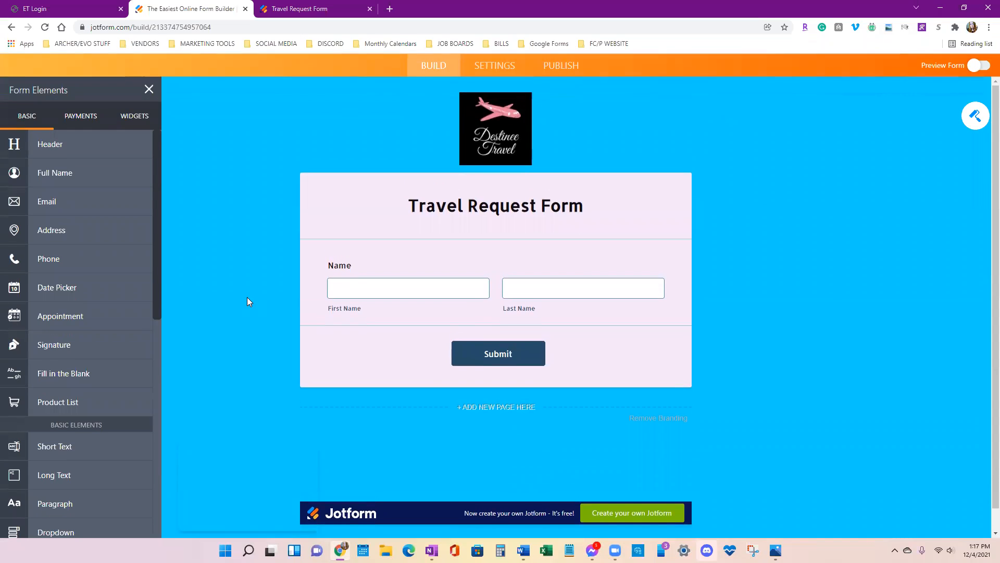
scroll(247, 300, "up", 2)
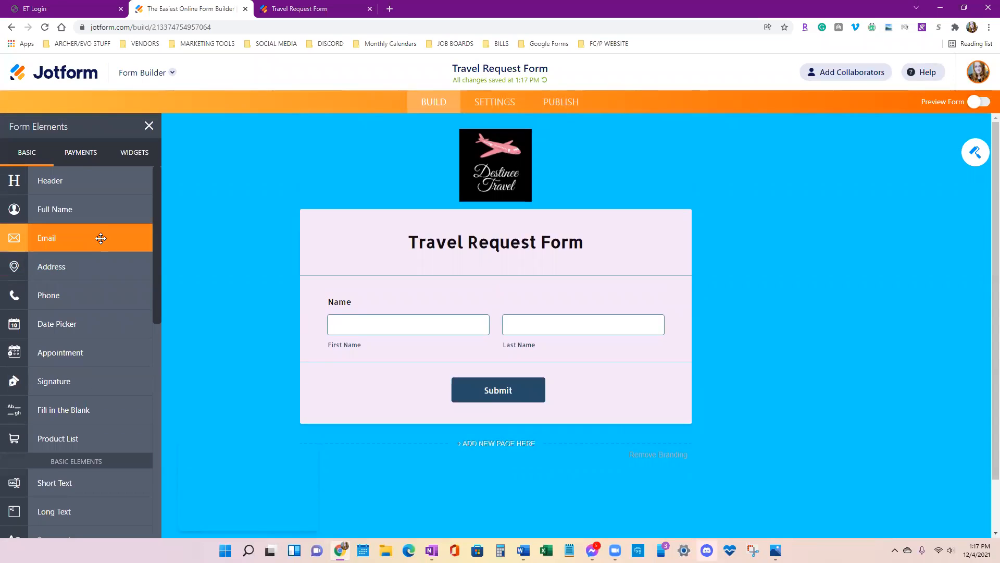
Check the field order on the live form and add an Address field below the Name field
left_click(308, 7)
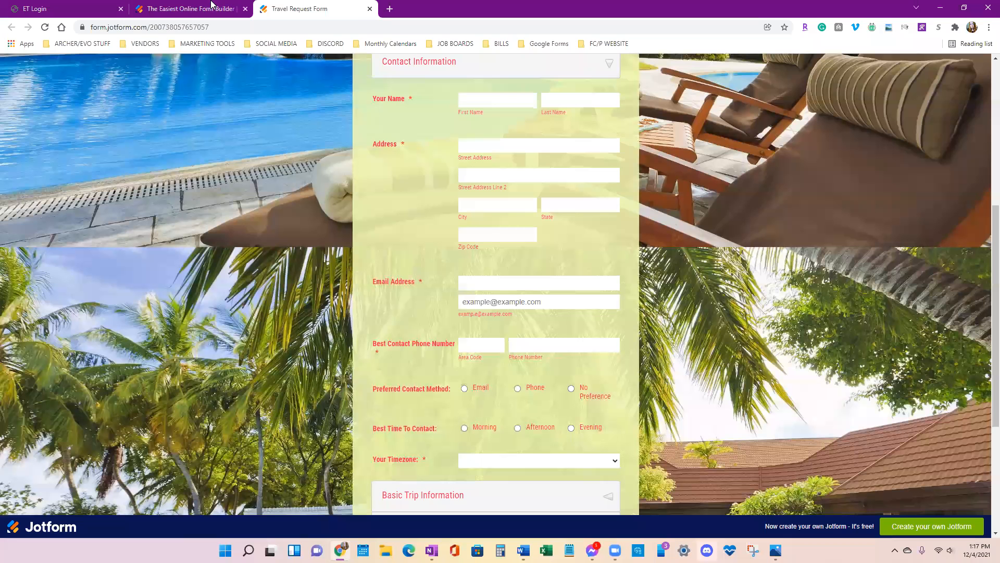
left_click(179, 9)
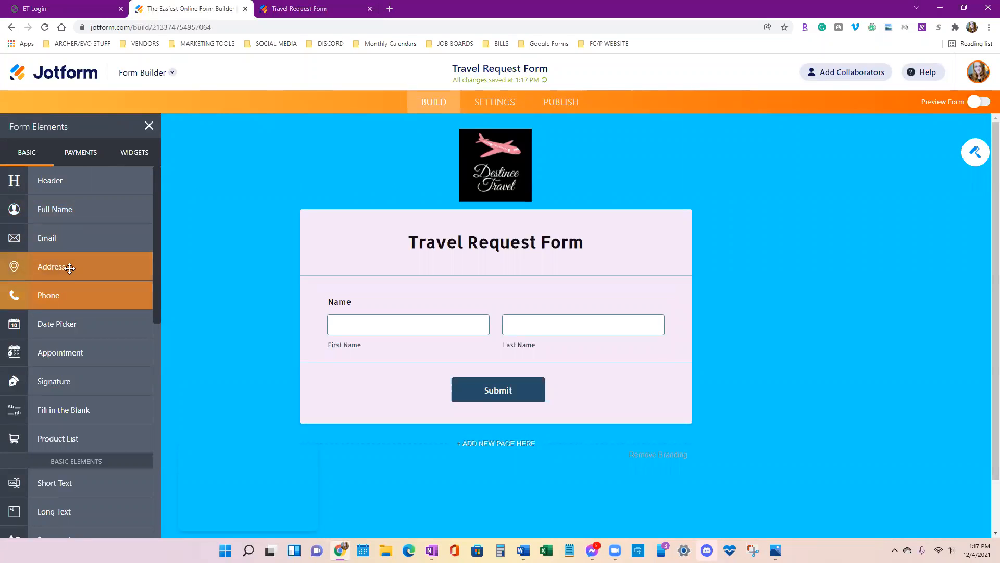
left_click_drag(69, 267, 456, 389)
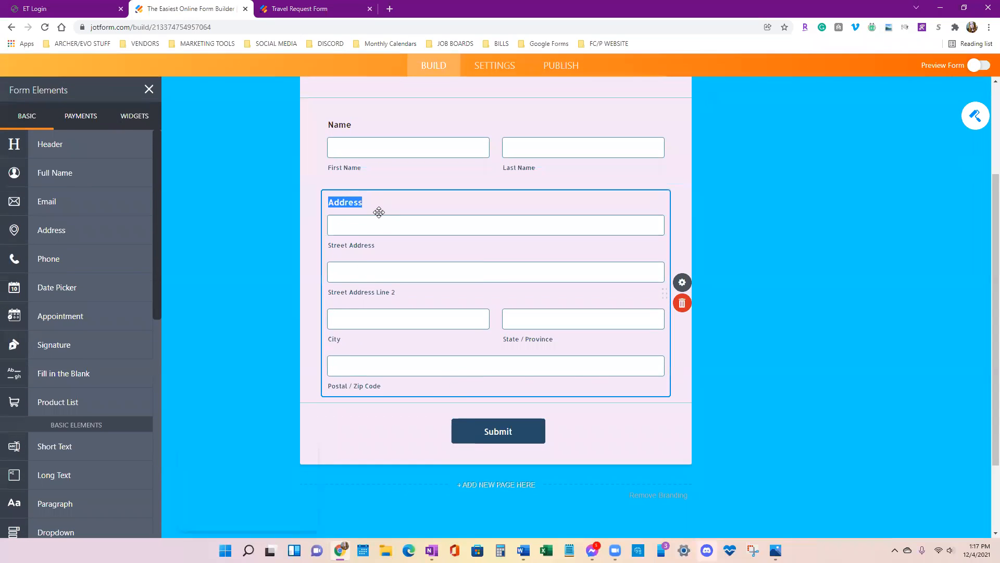
left_click(784, 377)
scroll(508, 297, "up", 1)
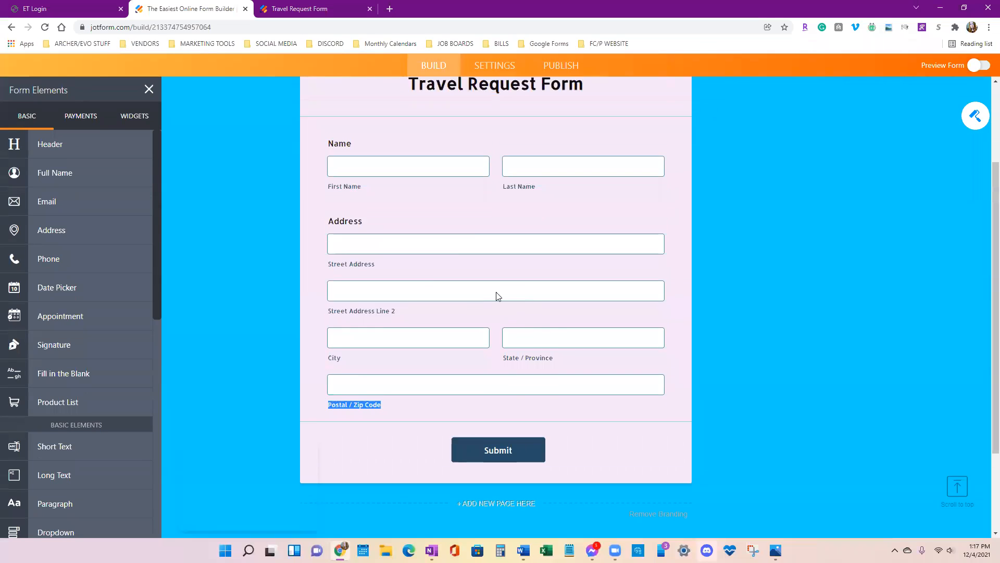
Examine the Address field's Street Address Line 2 sublabel and the field's available actions, including Manage Multiple Fields
left_click(407, 386)
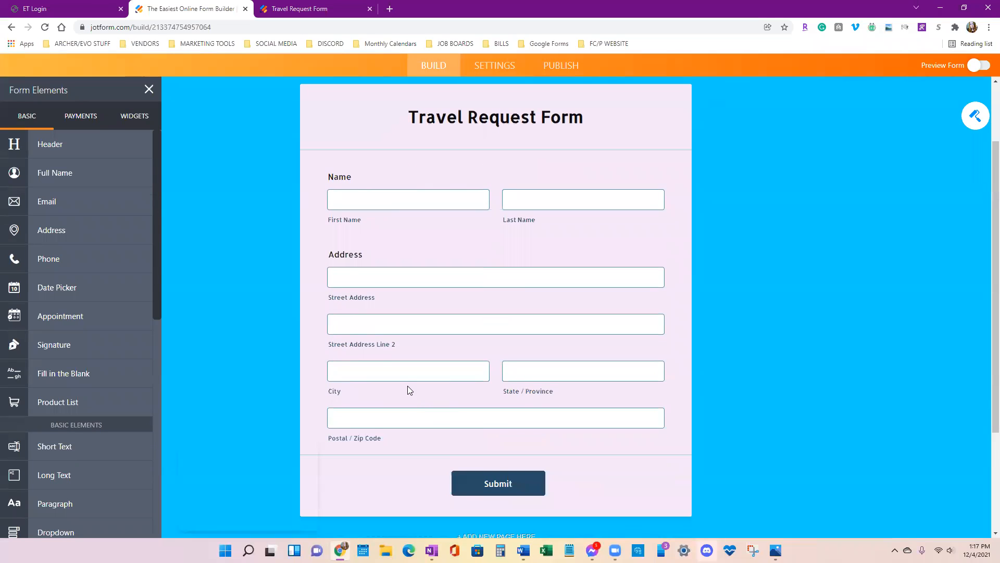
left_click(391, 345)
left_click(382, 345)
left_click(379, 345)
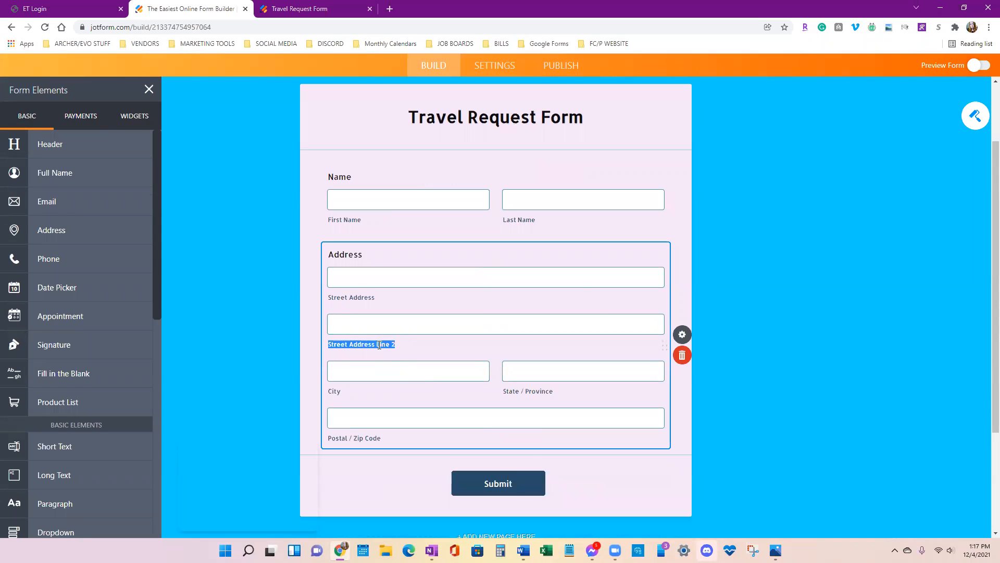
left_click(379, 345)
right_click(519, 326)
left_click(424, 344)
right_click(433, 326)
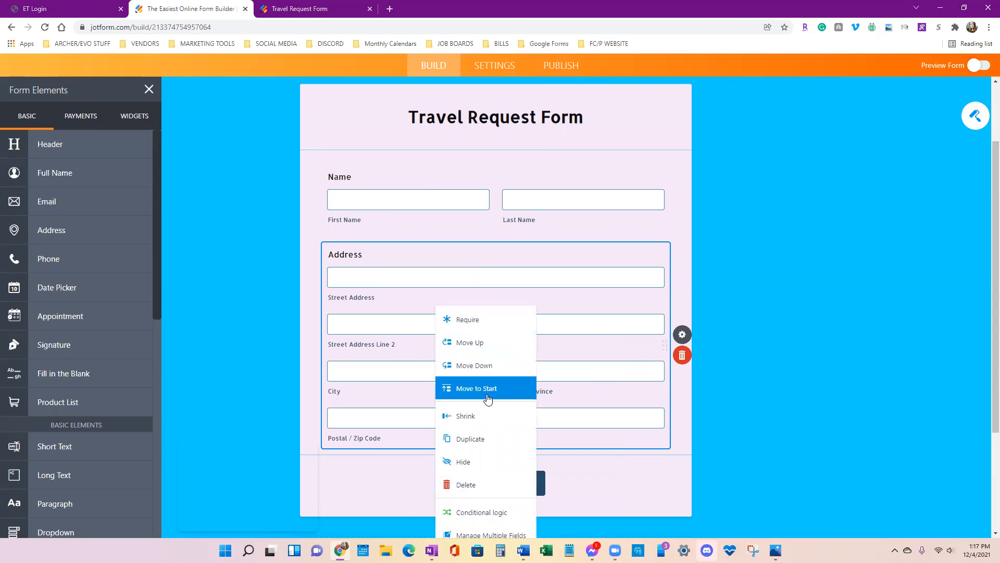
left_click(627, 361)
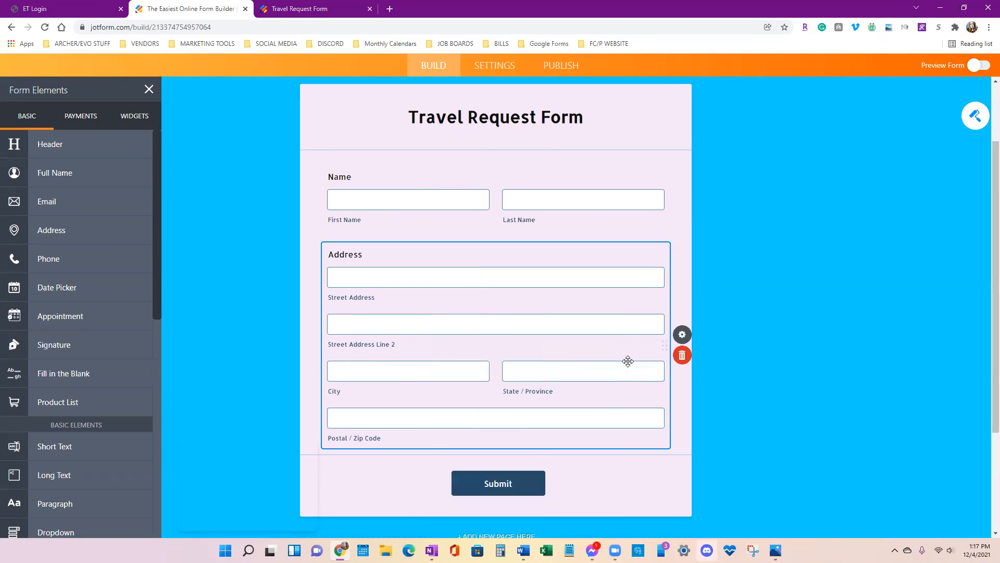
right_click(534, 266)
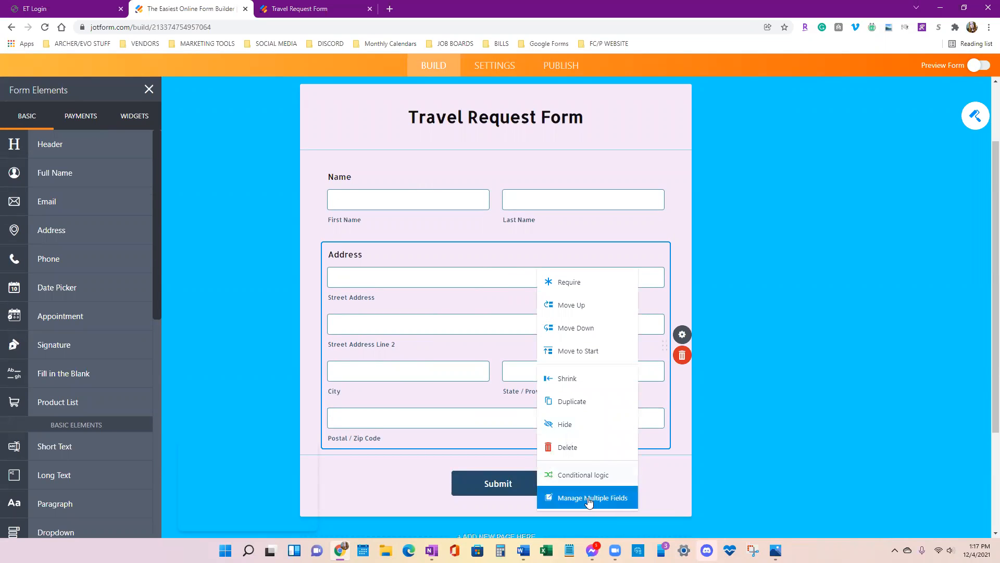
left_click(587, 498)
left_click(872, 400)
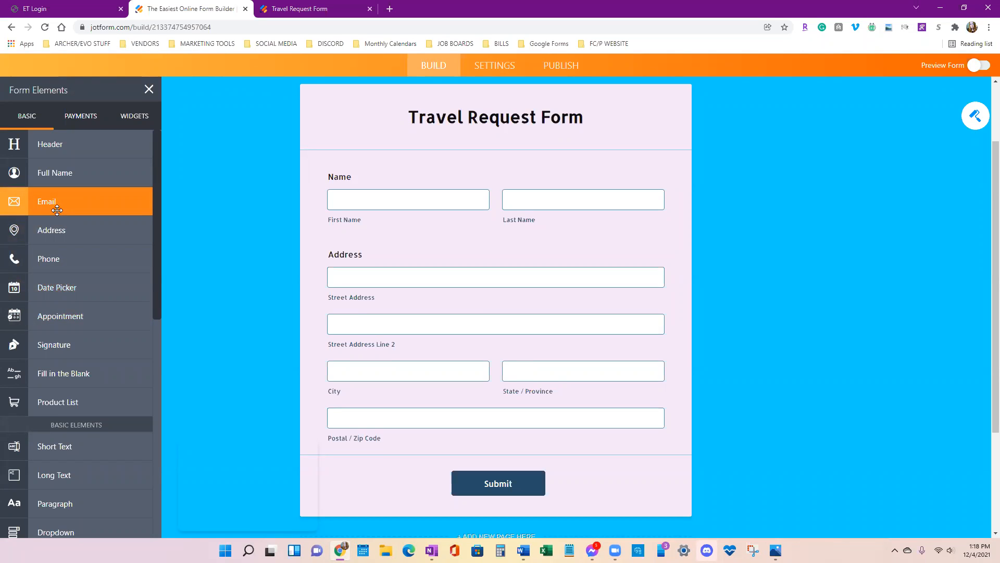
Add an Email field below the Address field and a Phone field beneath it
left_click_drag(57, 209, 493, 493)
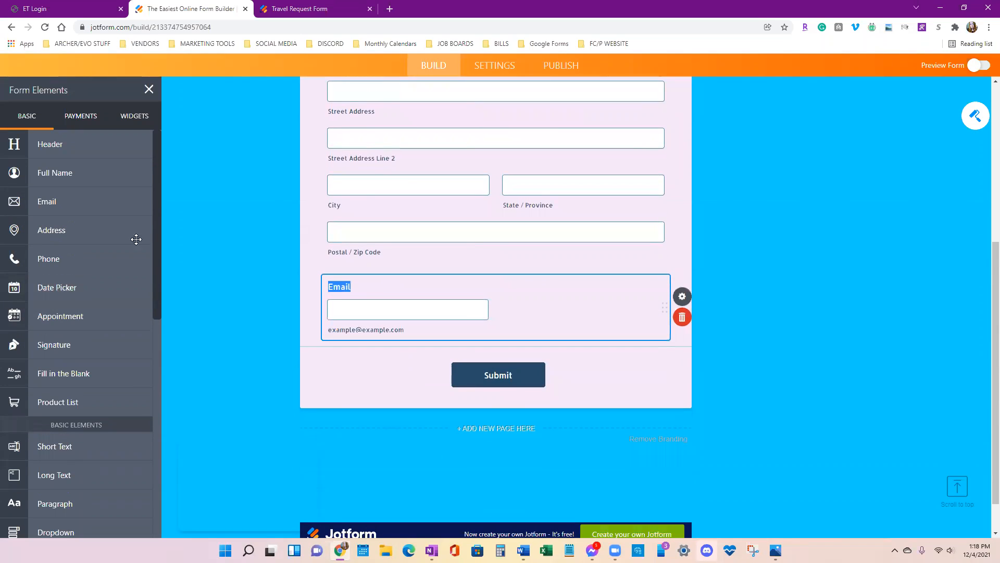
left_click_drag(77, 262, 482, 379)
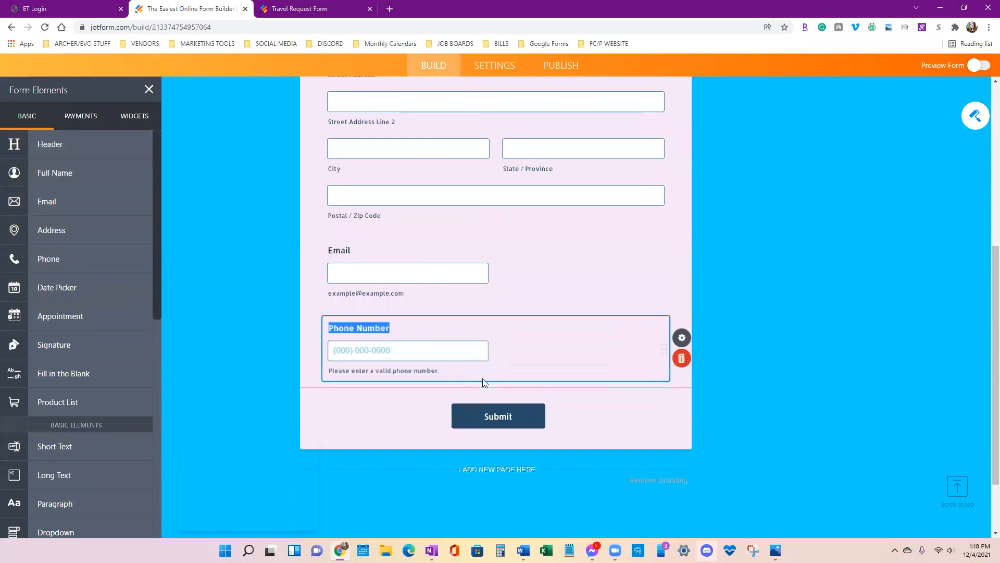
left_click(841, 402)
Open the Name field's properties and turn on its Middle Name option
scroll(768, 403, "up", 4)
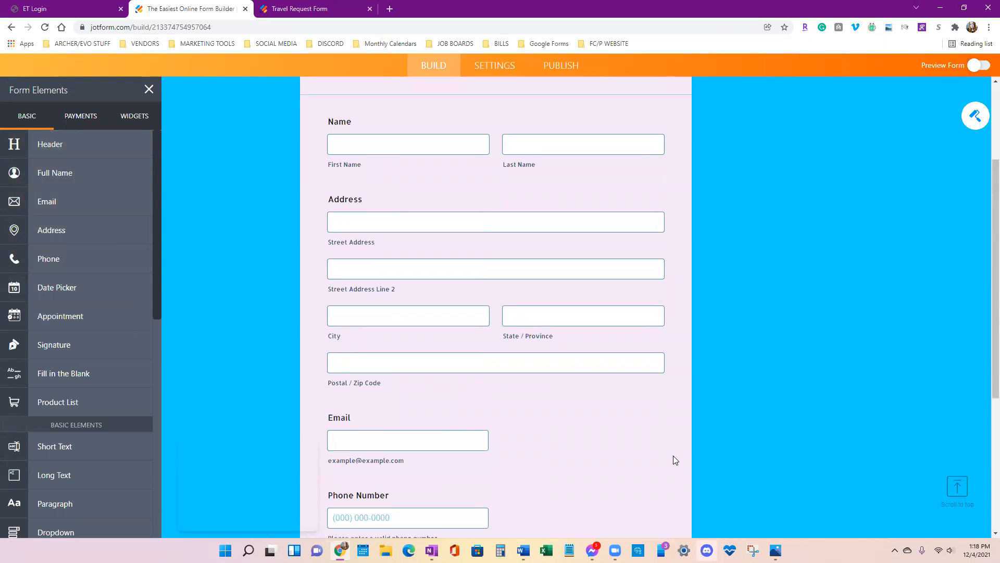
scroll(421, 287, "up", 4)
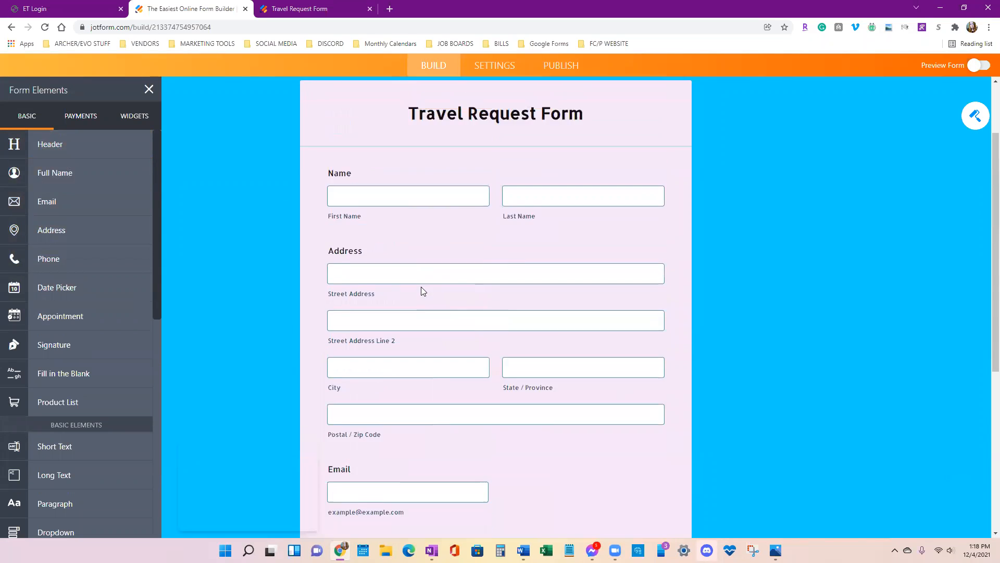
left_click(495, 331)
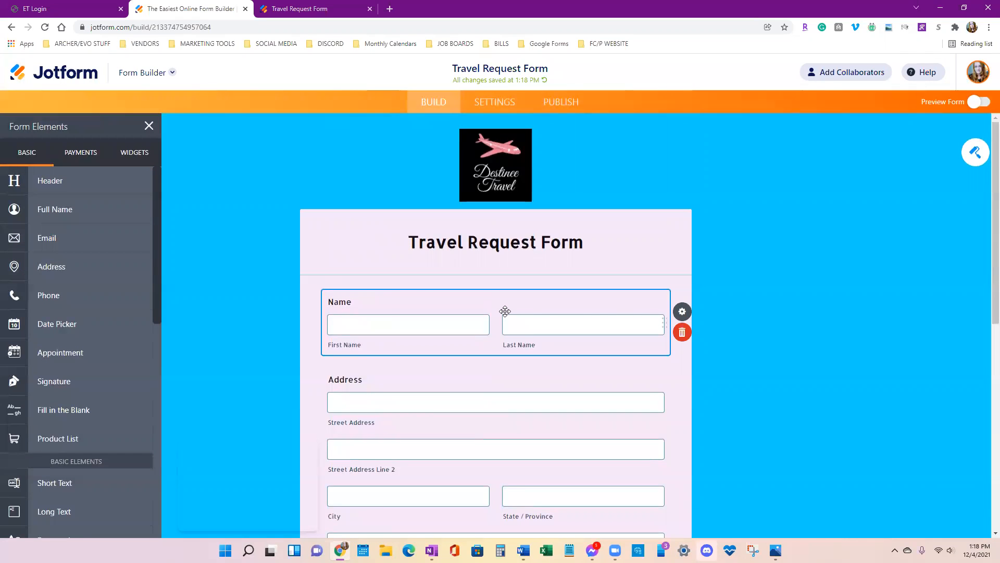
left_click(688, 314)
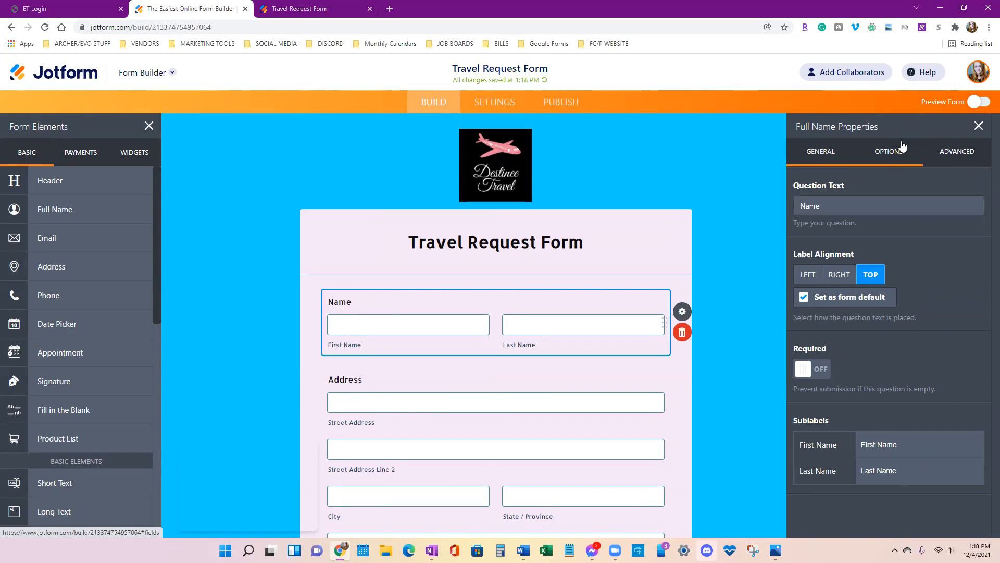
left_click(888, 154)
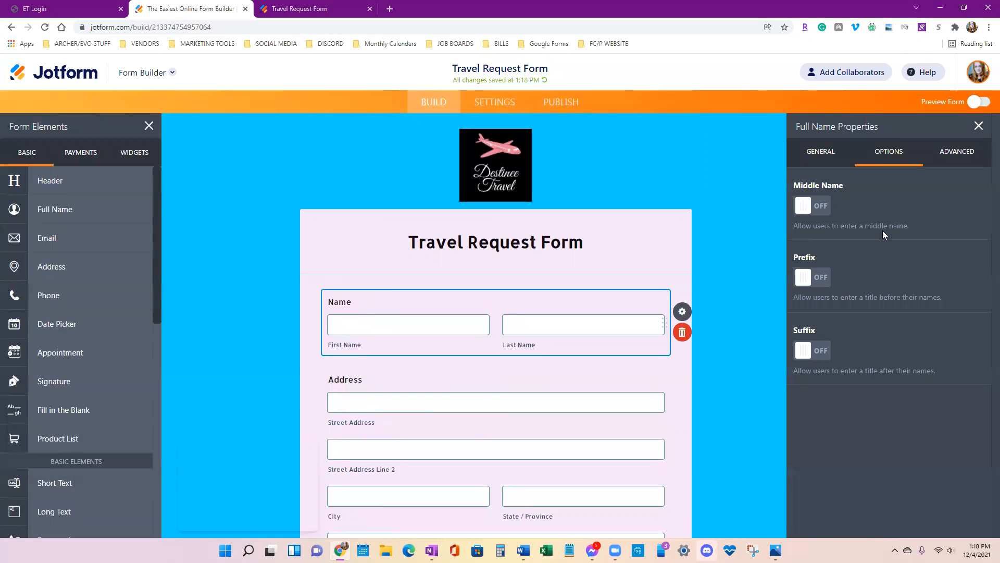
left_click(813, 211)
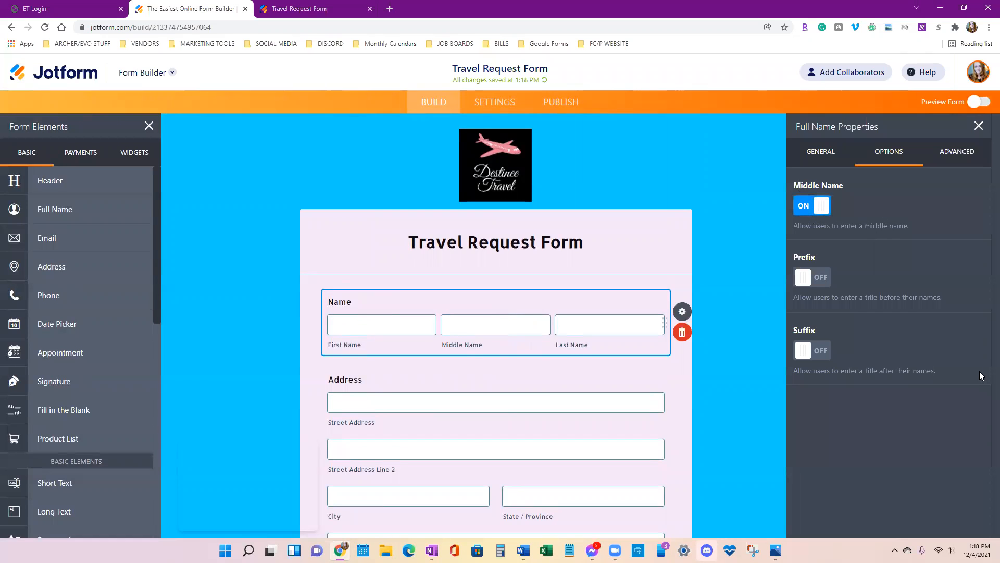
Close the Name field's properties and review the form's fields from Name down to Phone Number
left_click(737, 389)
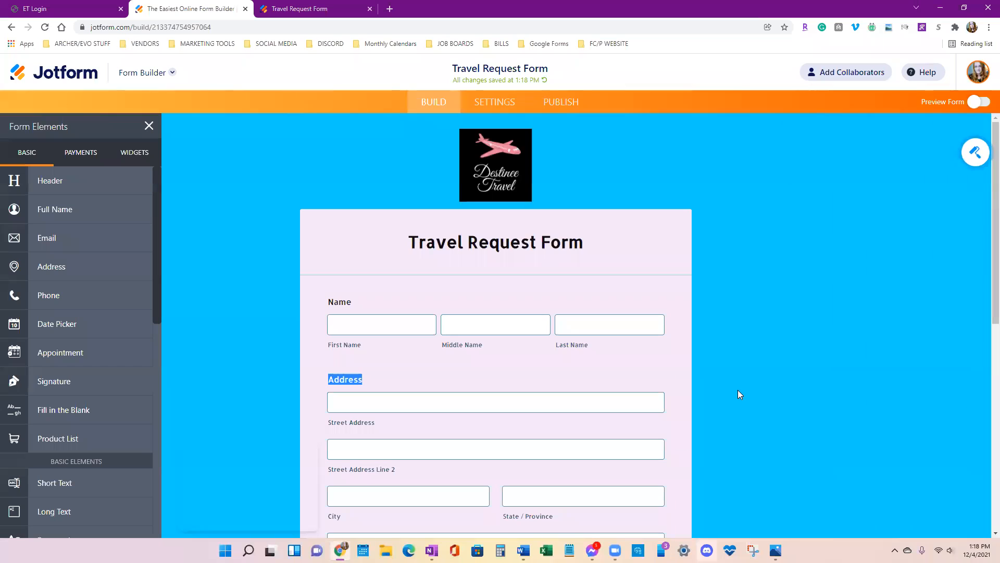
left_click(805, 440)
scroll(682, 217, "down", 3)
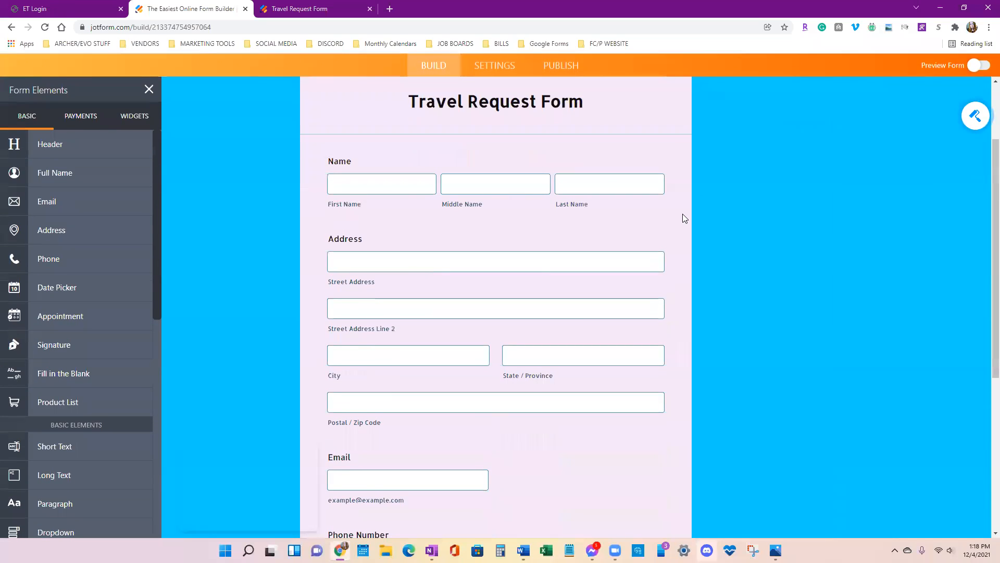
scroll(623, 312, "down", 1)
scroll(627, 316, "down", 2)
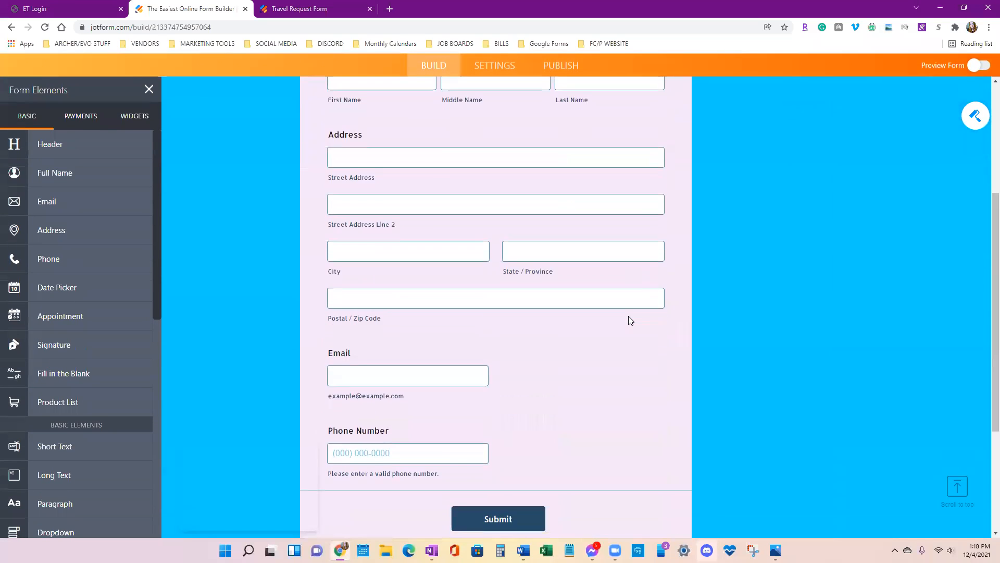
scroll(627, 315, "up", 2)
scroll(628, 315, "down", 3)
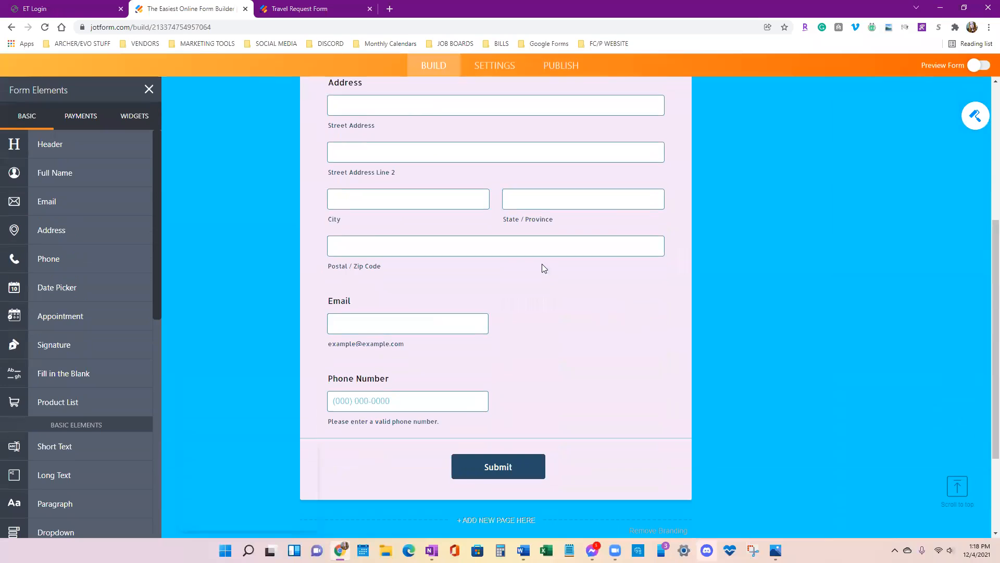
Examine the Preferred Contact Method and Best Time To Contact questions and the section list on the live Travel Request Form
left_click(296, 9)
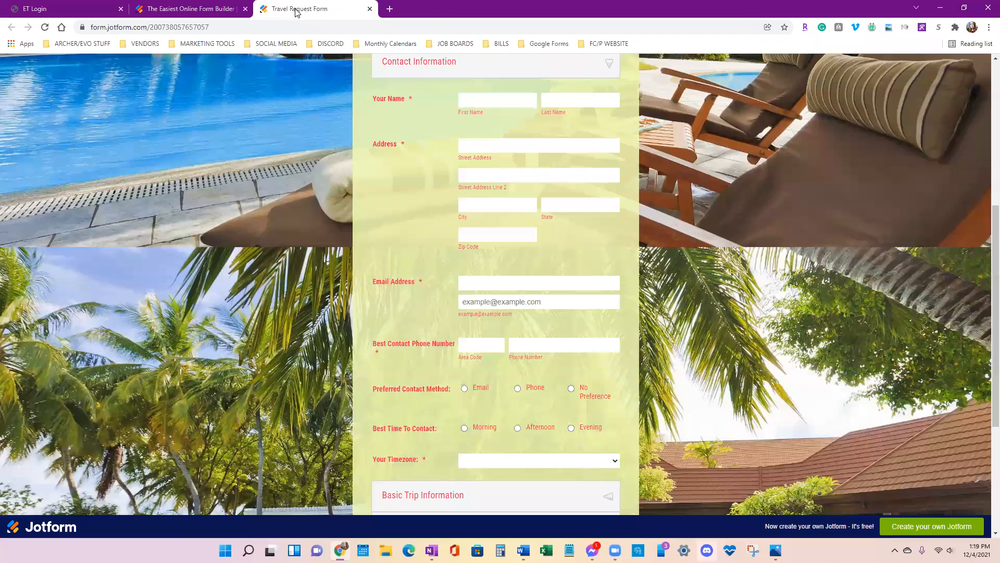
scroll(650, 290, "down", 1)
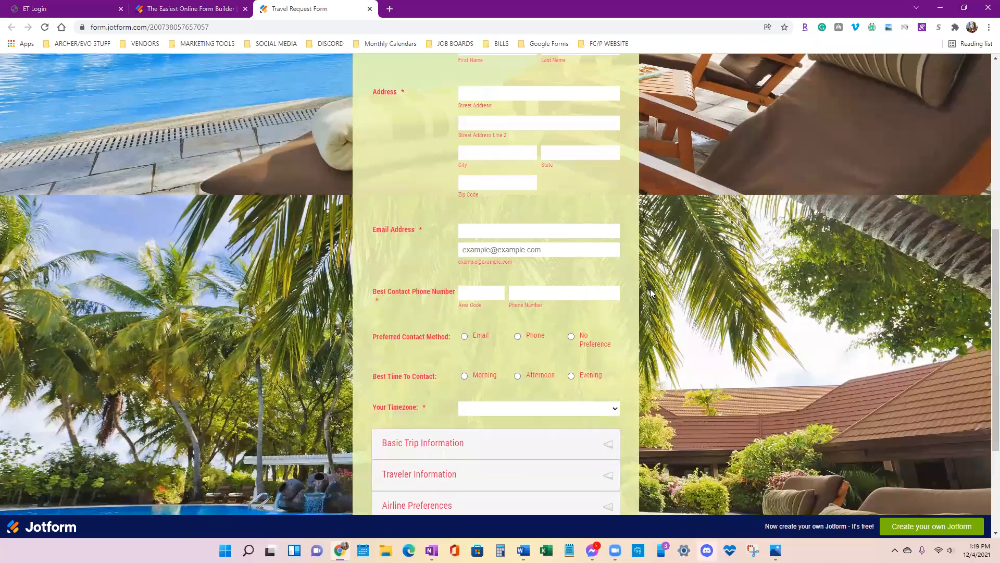
scroll(630, 299, "down", 1)
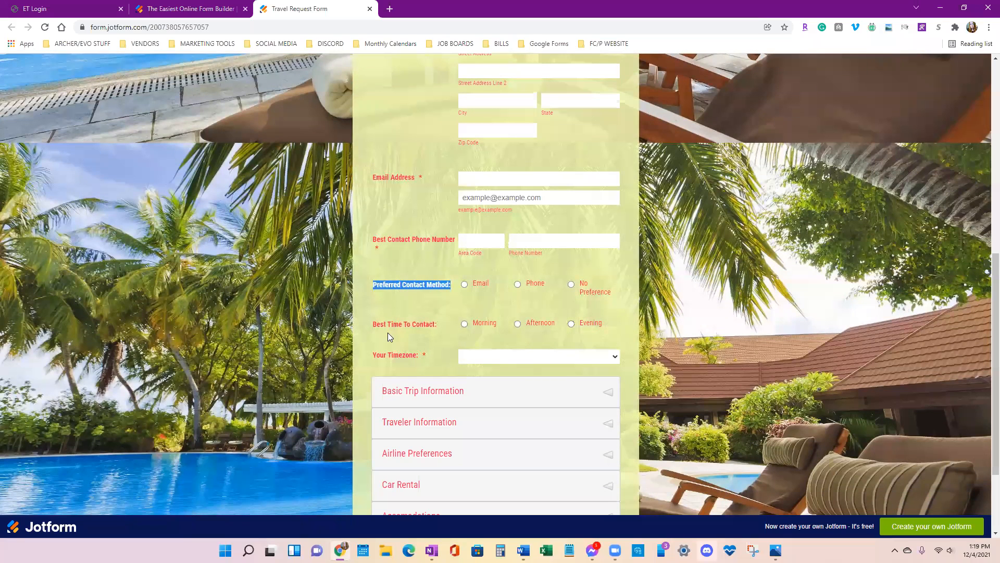
left_click_drag(374, 326, 422, 333)
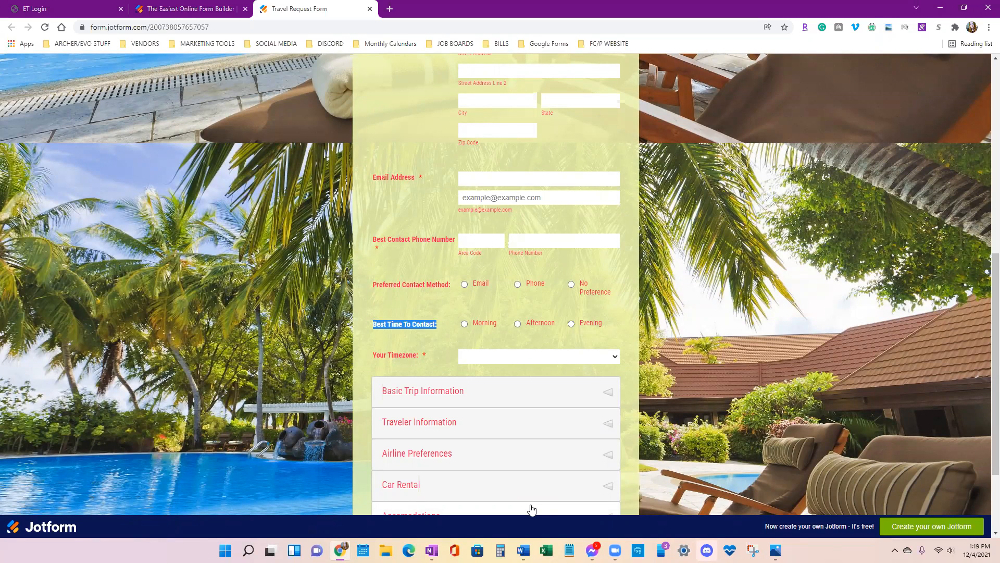
left_click(524, 546)
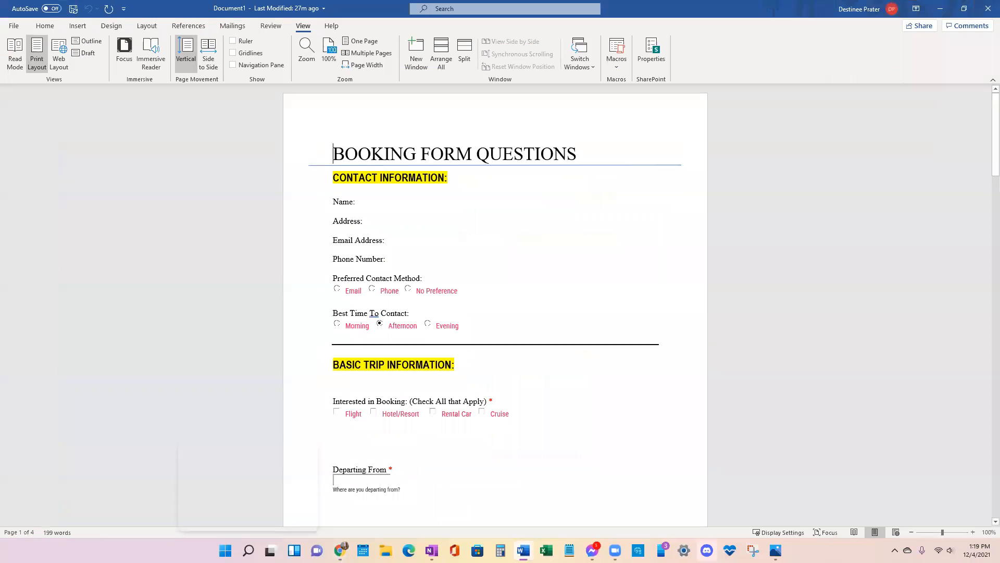
left_click(524, 548)
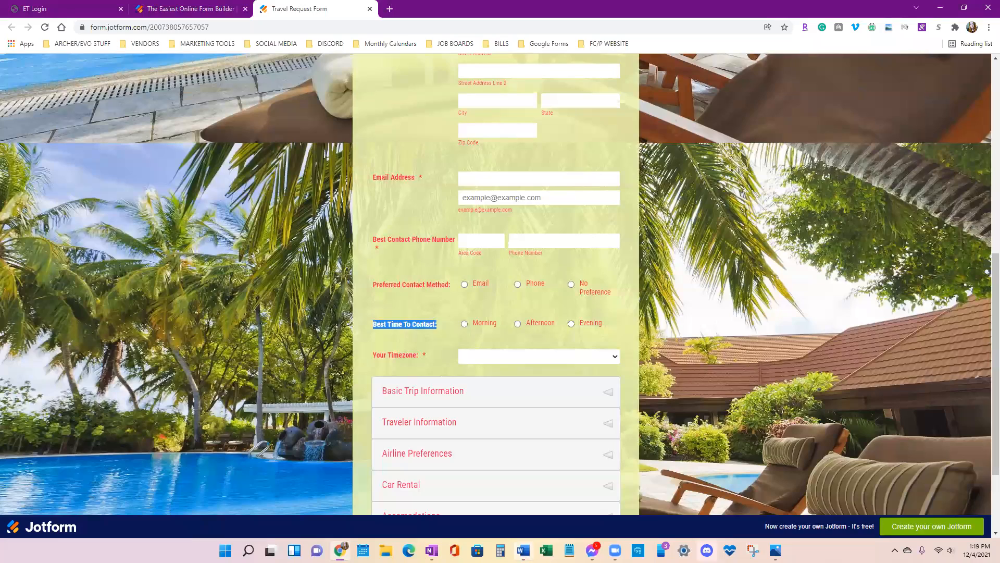
scroll(340, 292, "up", 2)
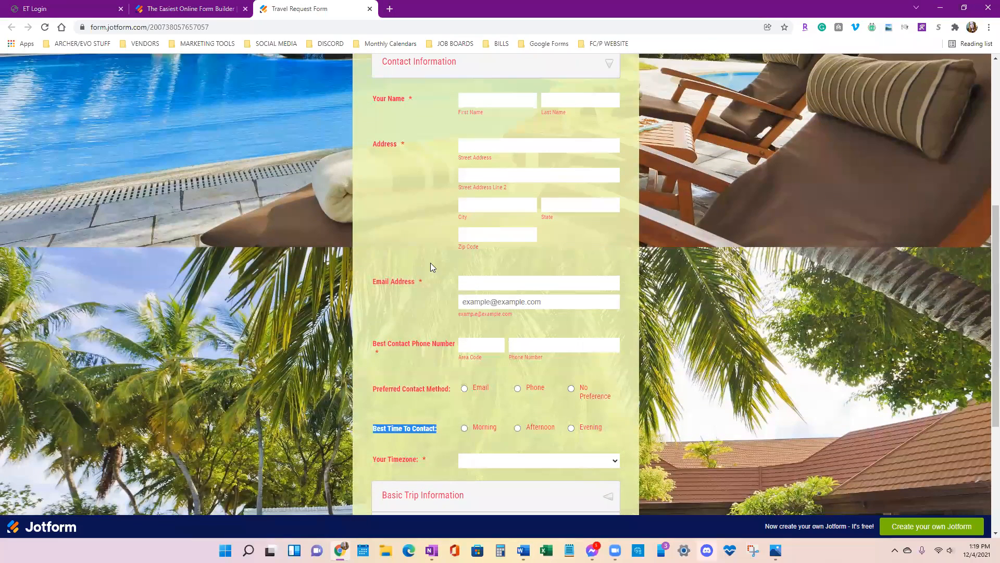
scroll(428, 263, "down", 3)
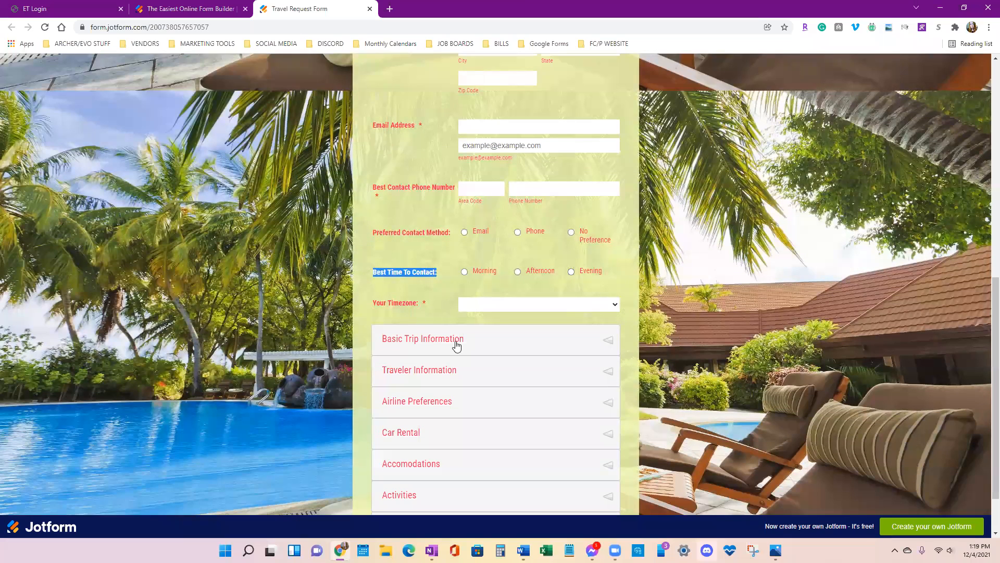
Switch to the Word document of booking form questions and skim it down to the destination and travel date questions
mouse_move(523, 551)
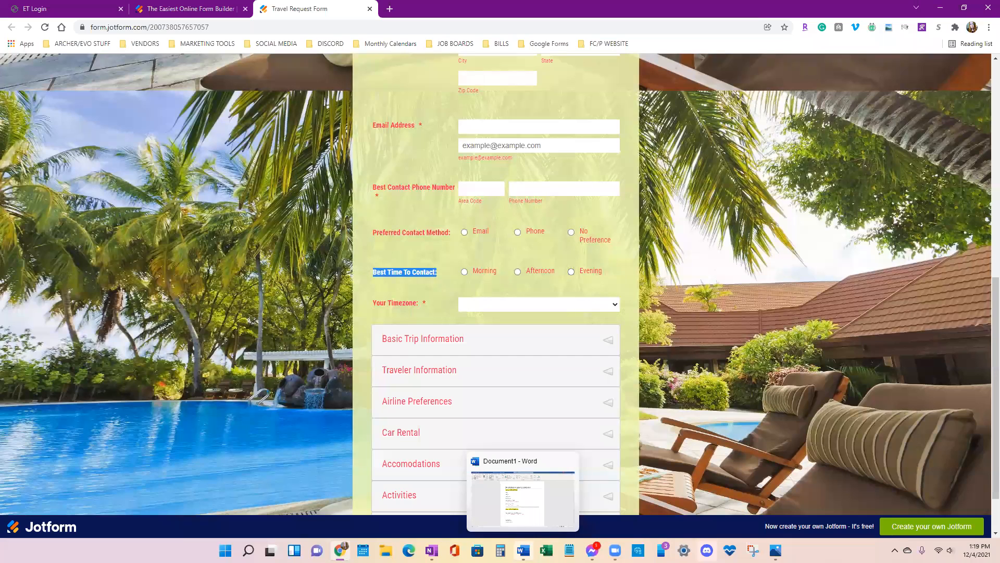
left_click(522, 494)
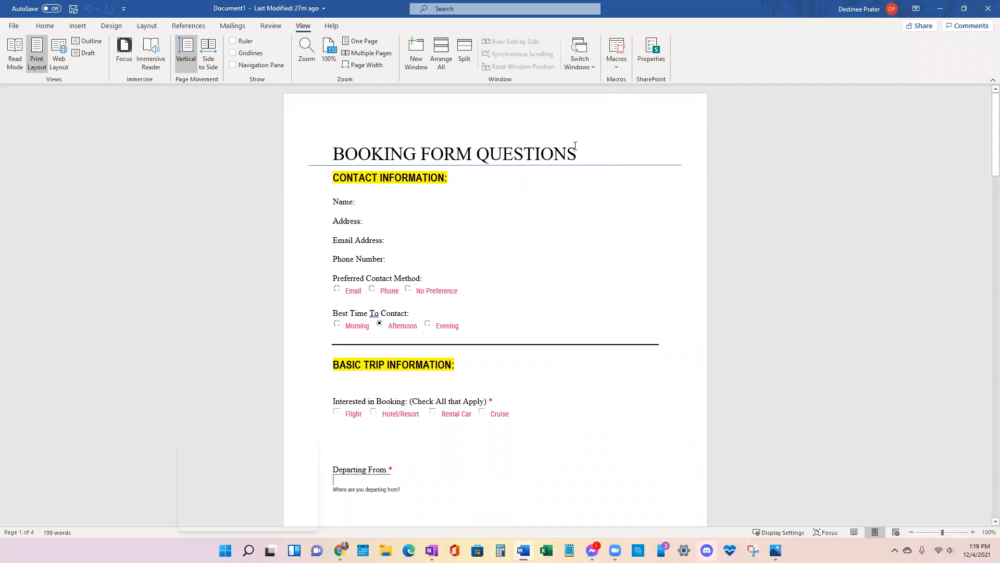
scroll(573, 154, "down", 8)
scroll(546, 166, "down", 2)
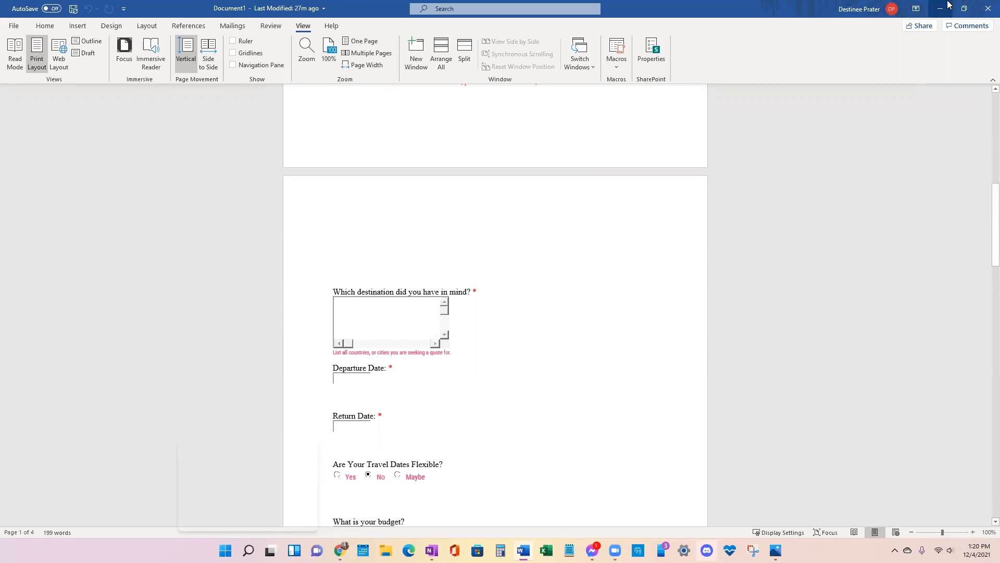
left_click(948, 5)
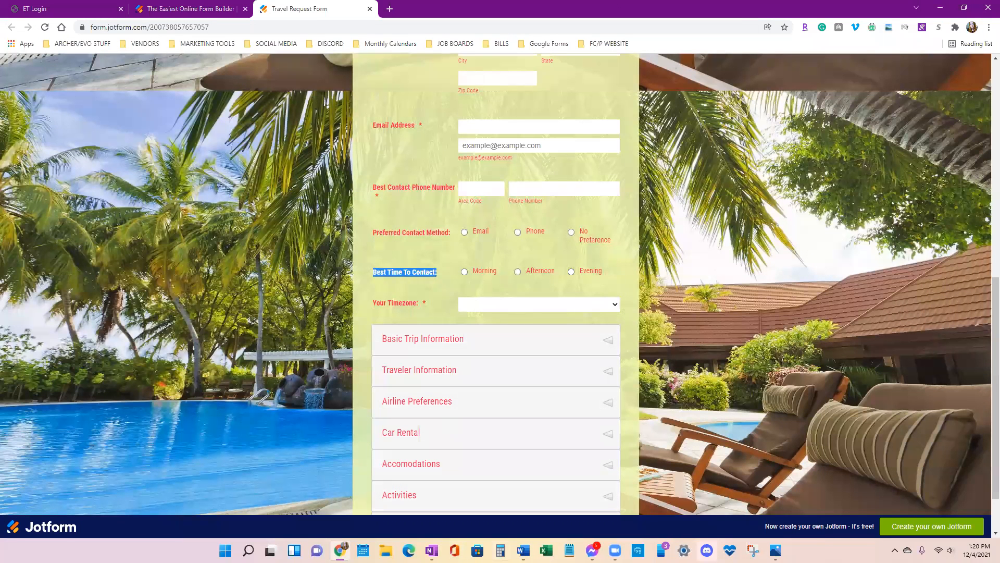
Review the Contact Information and Basic Trip Information sections of the Word question list and return to the live form
key("alt+Tab")
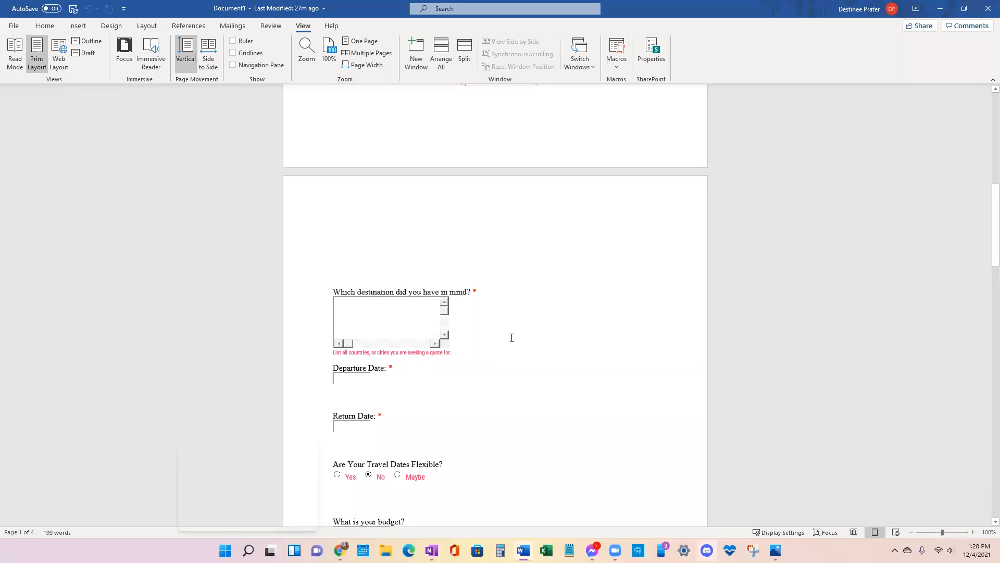
scroll(511, 337, "down", 2)
scroll(511, 337, "up", 2)
scroll(511, 340, "up", 5)
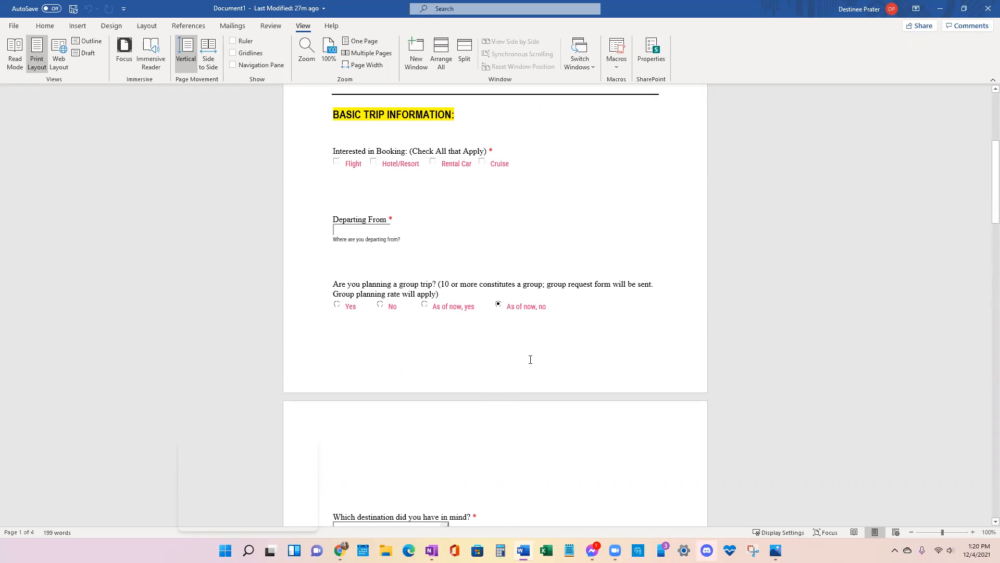
scroll(530, 359, "up", 5)
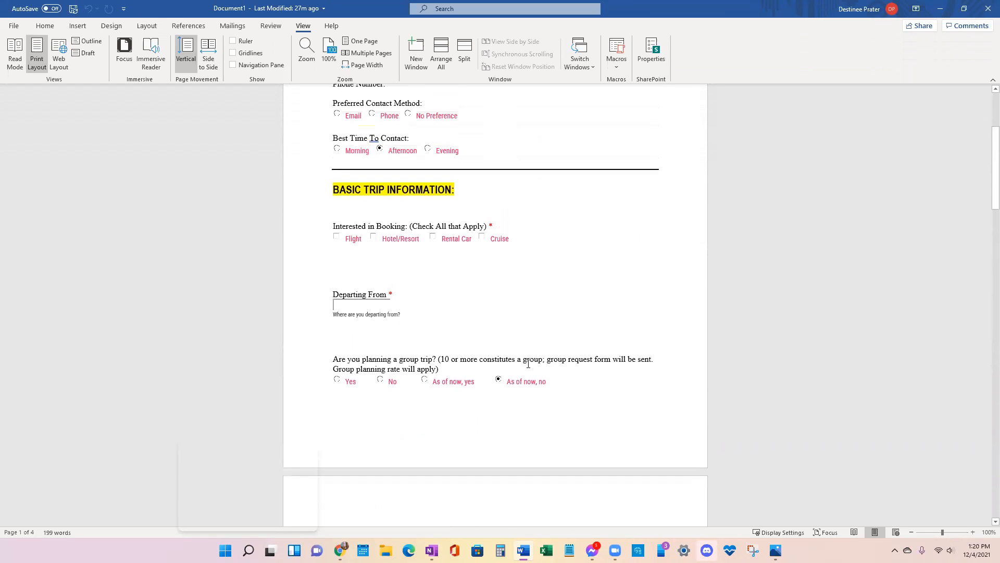
left_click_drag(334, 188, 367, 223)
left_click(635, 488)
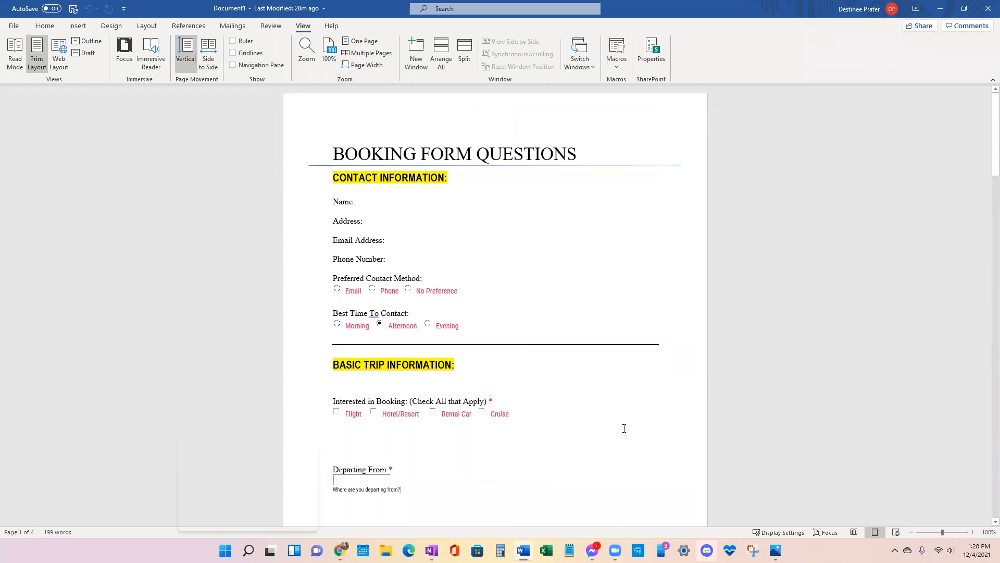
scroll(620, 417, "down", 3)
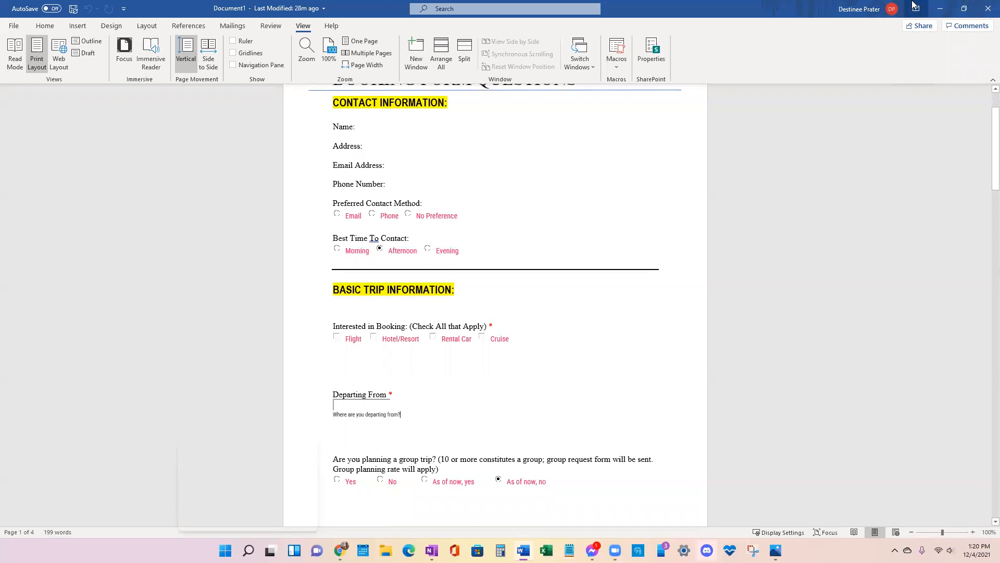
left_click(940, 9)
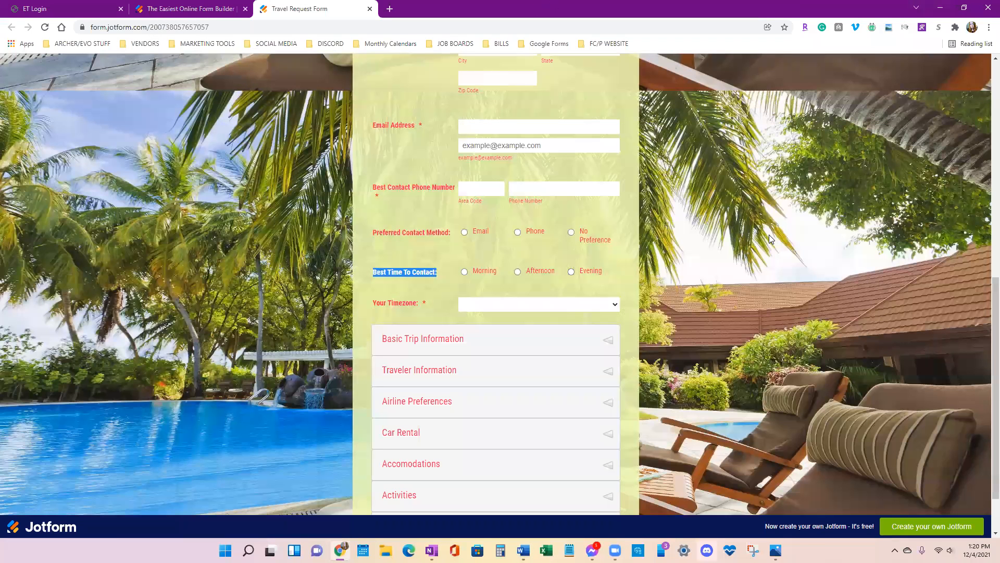
Return to the form builder and add a Single Choice field below the Phone Number field
left_click(823, 244)
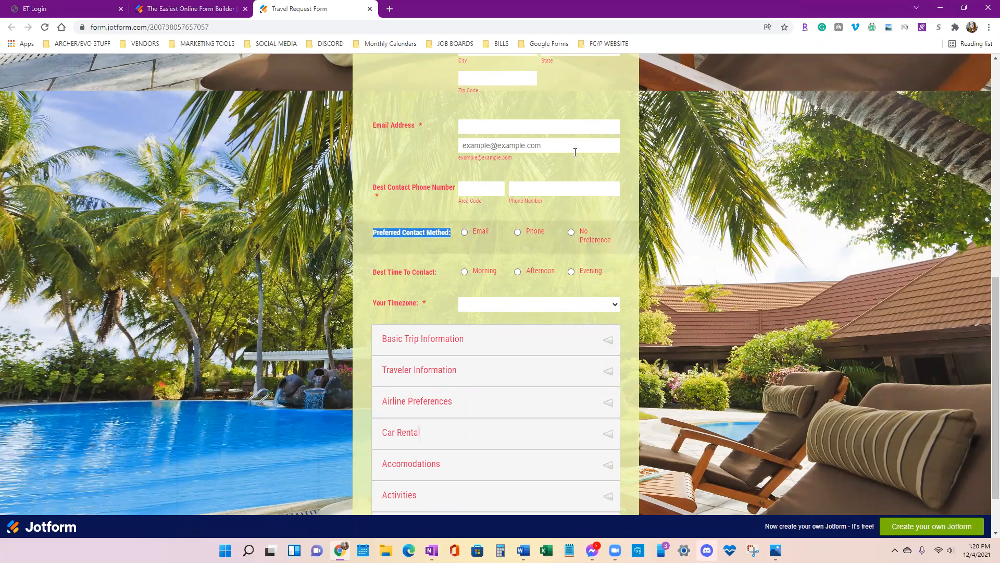
left_click(210, 7)
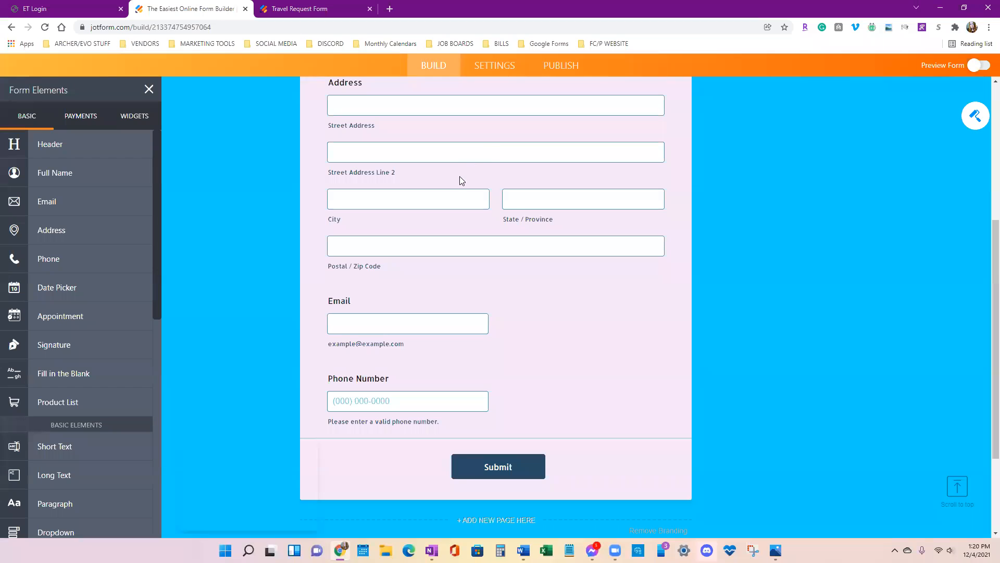
scroll(466, 208, "down", 1)
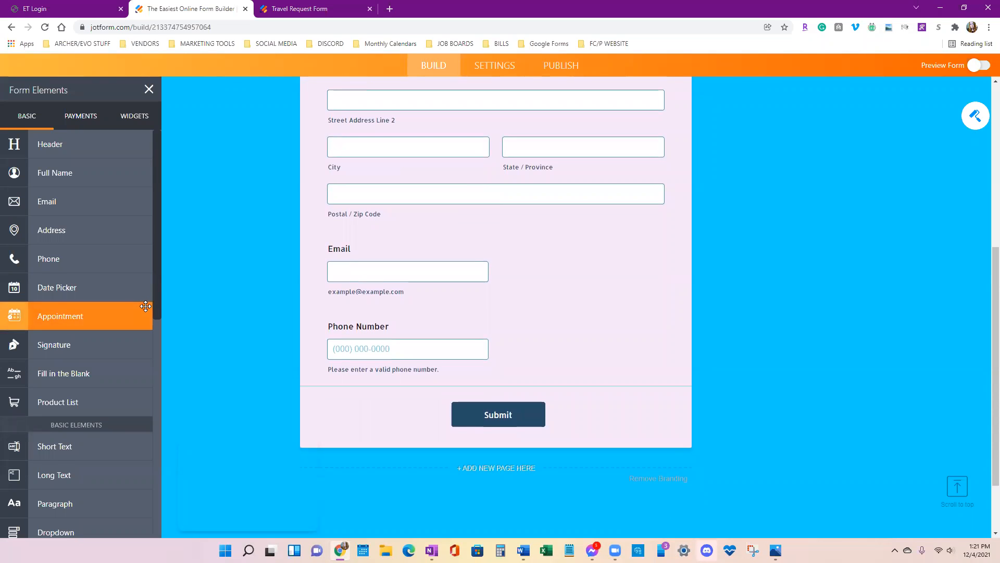
scroll(83, 198, "down", 1)
scroll(83, 198, "down", 2)
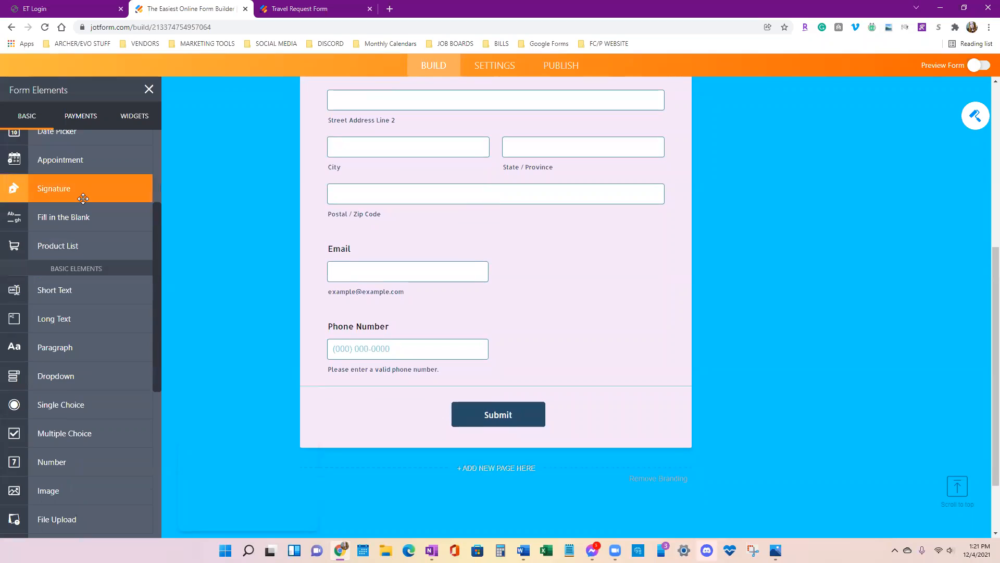
scroll(83, 199, "down", 1)
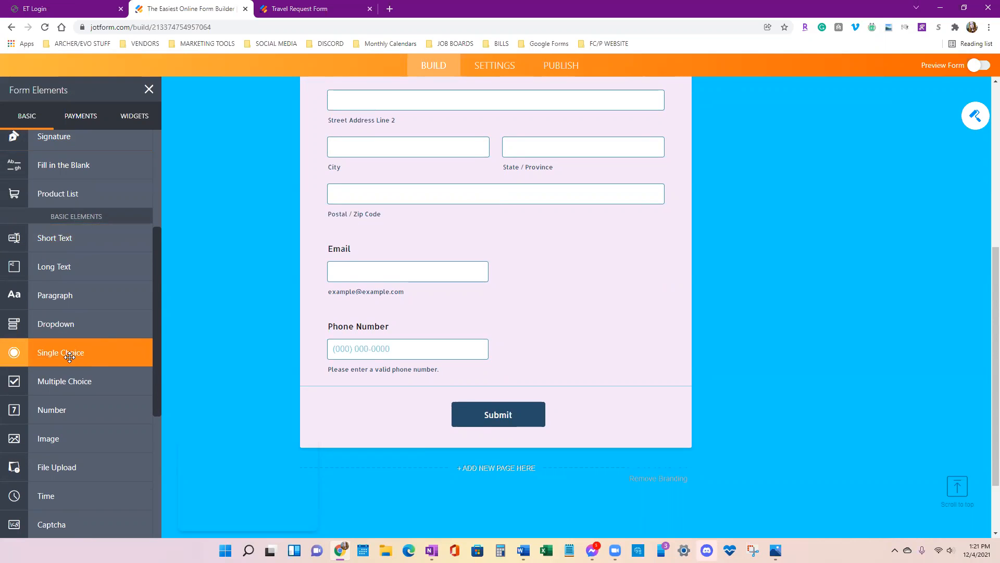
right_click(208, 348)
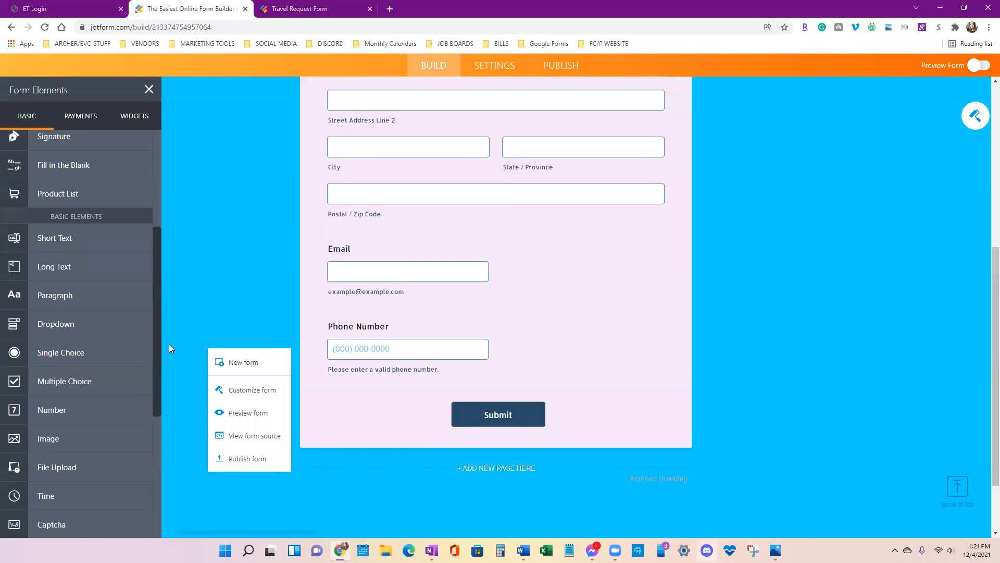
left_click(48, 356)
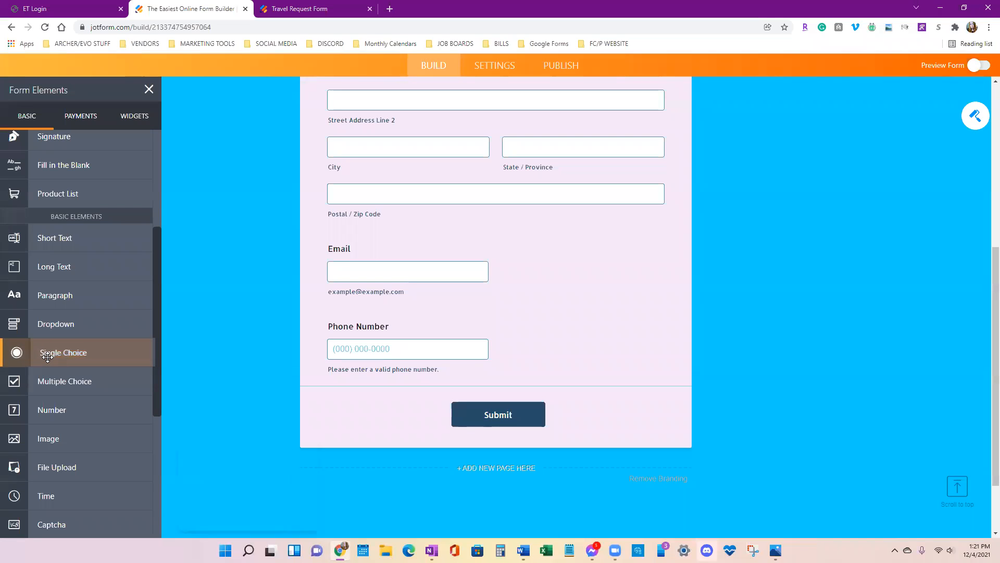
right_click(47, 357)
left_click(47, 357)
left_click_drag(47, 356, 366, 400)
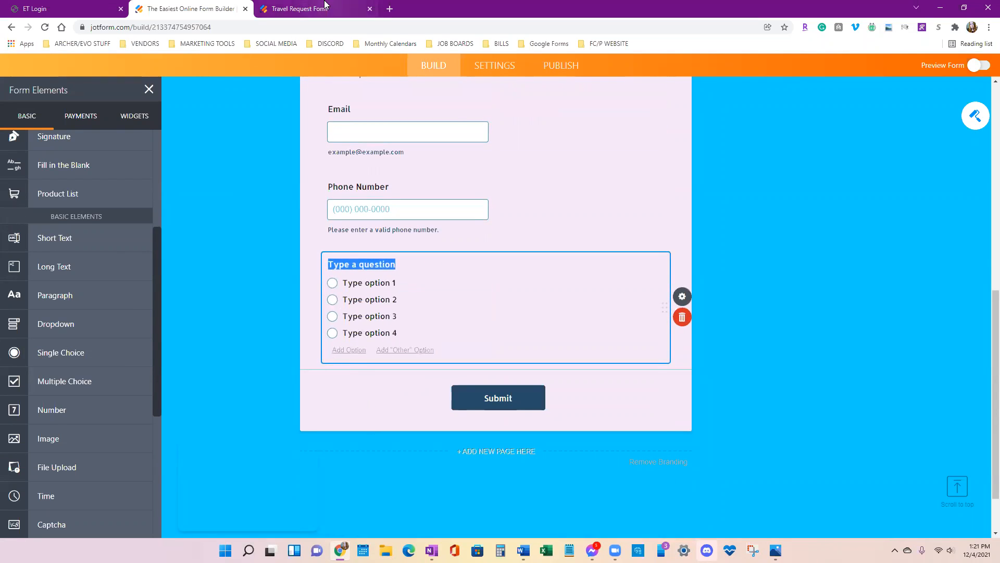
Check the contact method question on the live form and title the new Single Choice field "Preferred Contact Method:" in the form builder
left_click(300, 9)
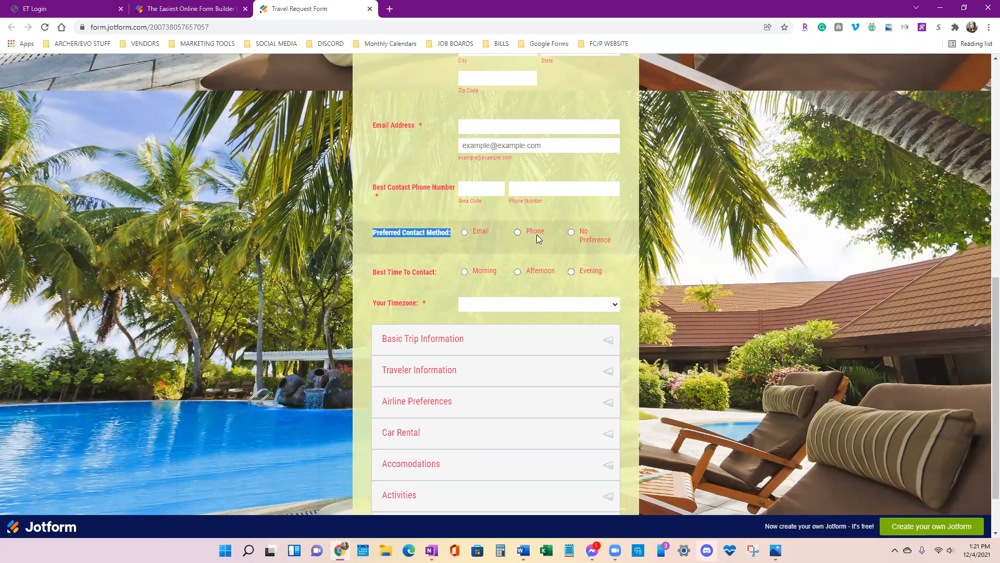
left_click(228, 6)
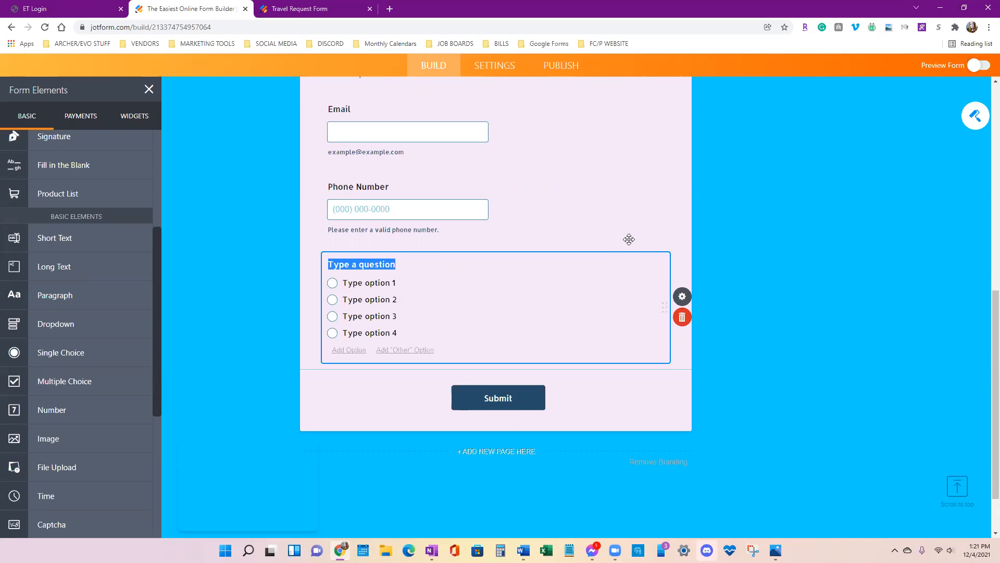
type("B")
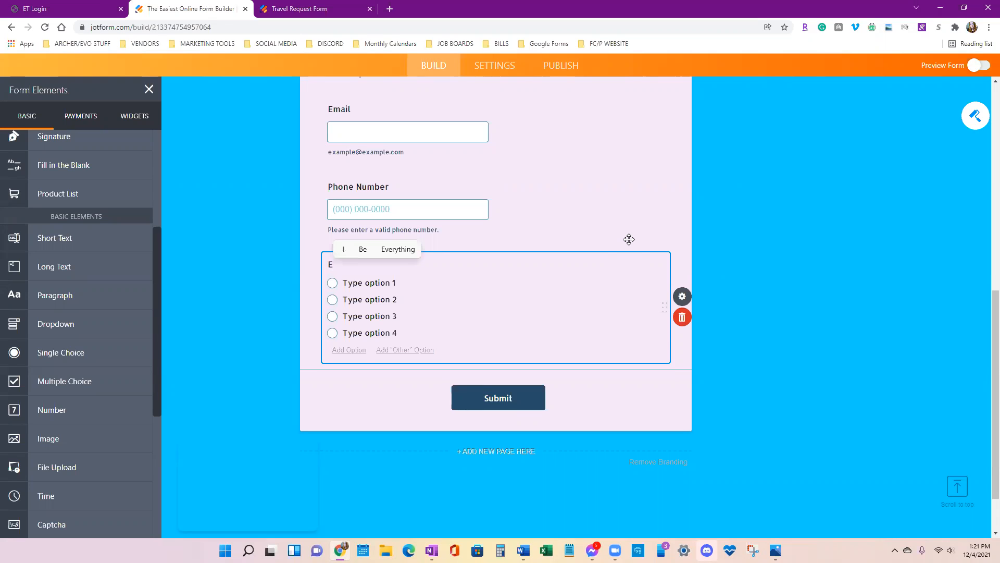
key("BackSpace")
type("Pr")
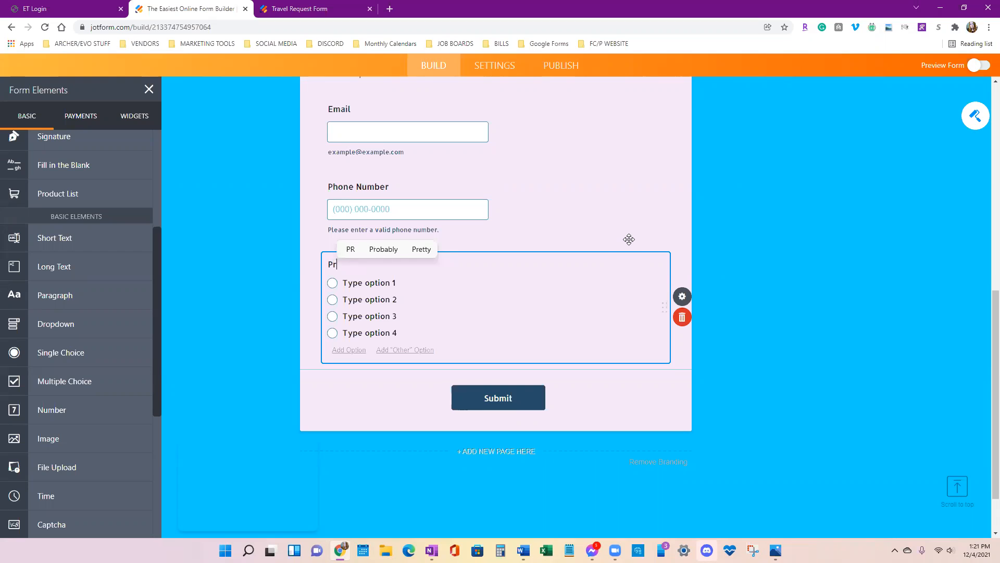
type("eferred ")
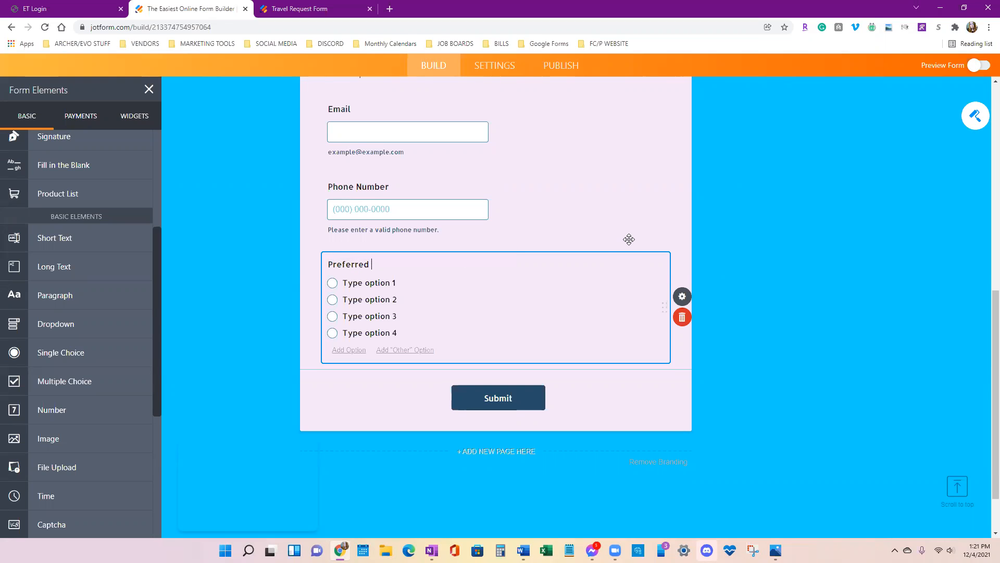
type("Contact Method:")
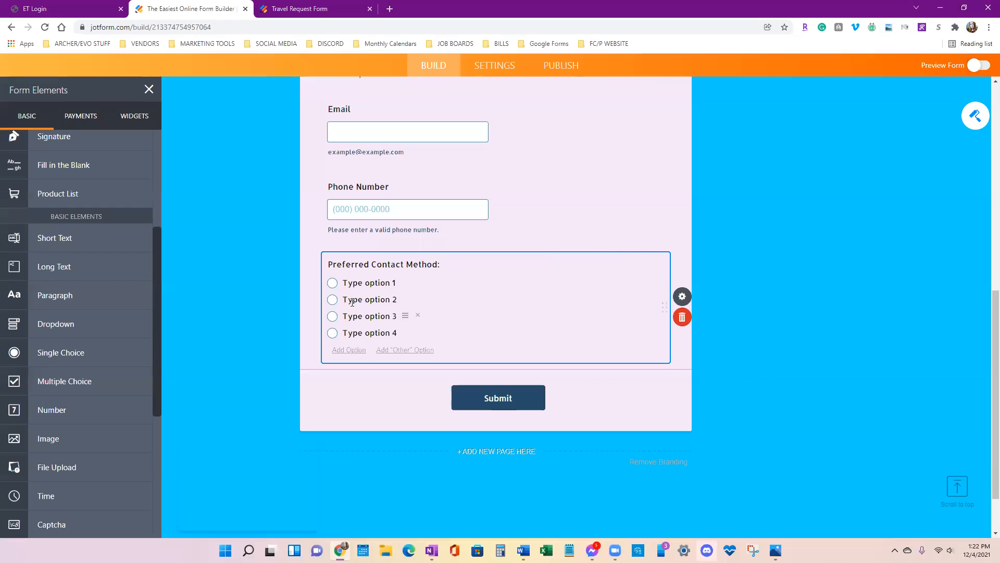
Set the question's options to Email, Phone and No Preference, and remove the fourth option
left_click(364, 284)
type("Email")
key("Tab")
type("Phone")
key("Tab")
type("No ")
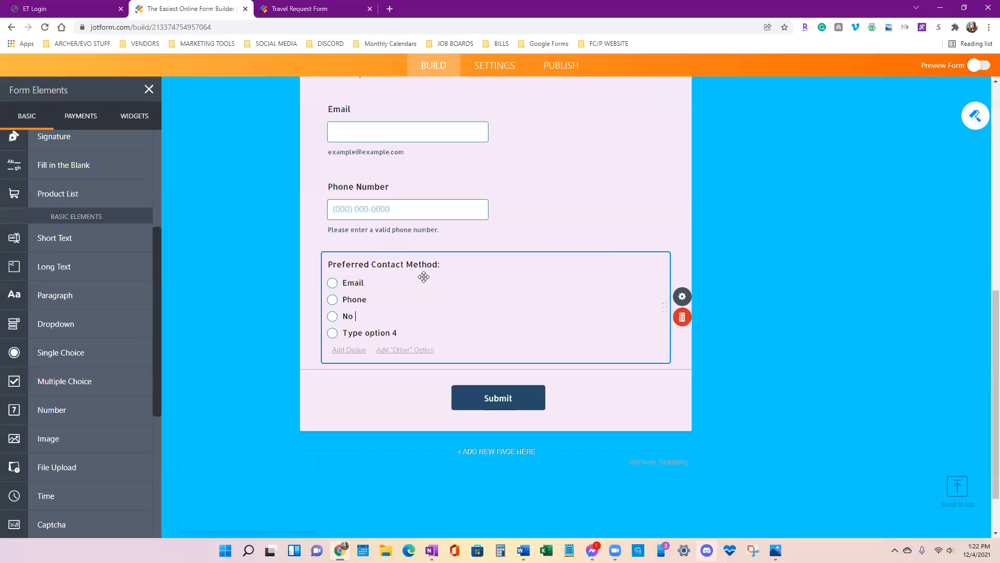
type("Preferance")
double_click(382, 316)
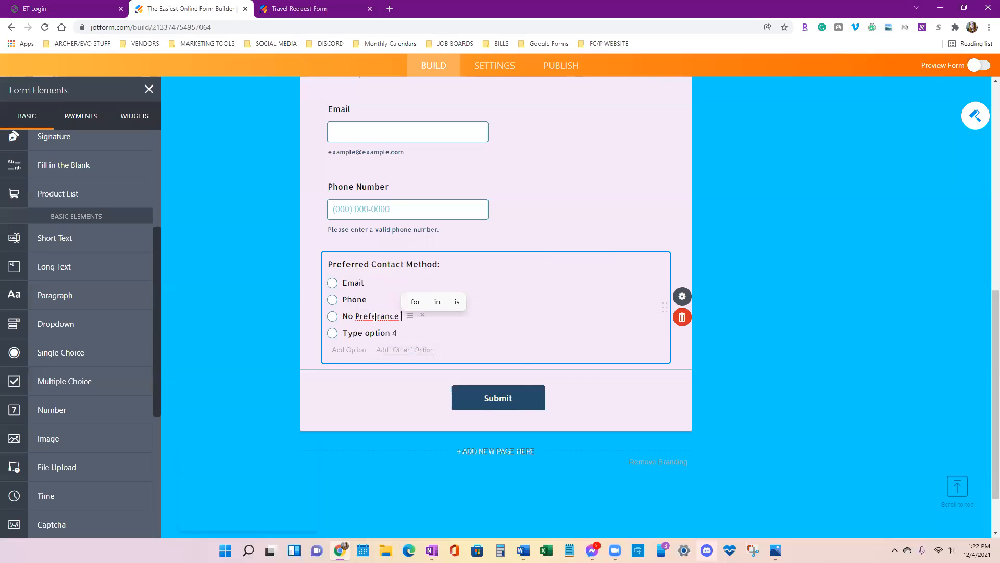
right_click(375, 317)
left_click(402, 326)
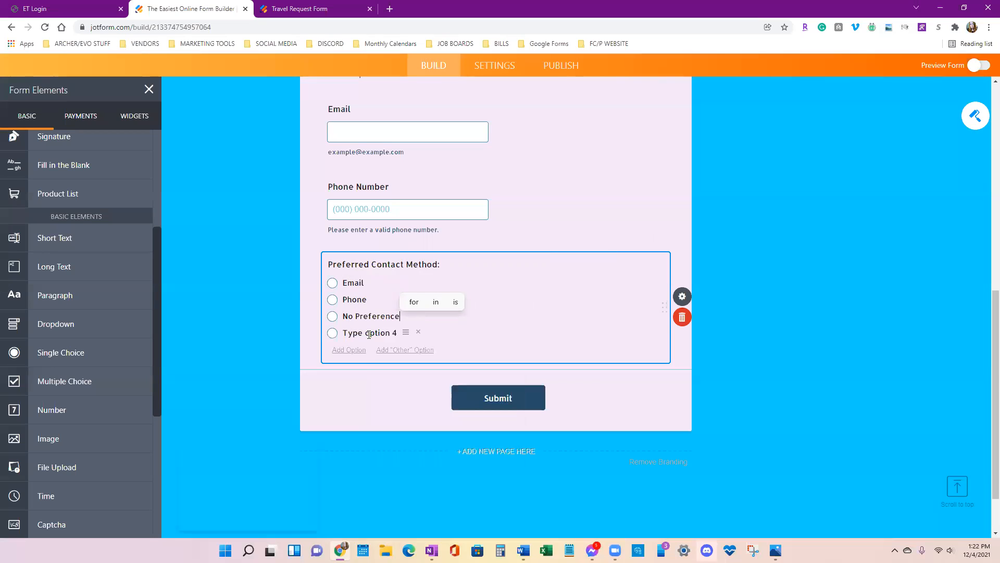
left_click(418, 332)
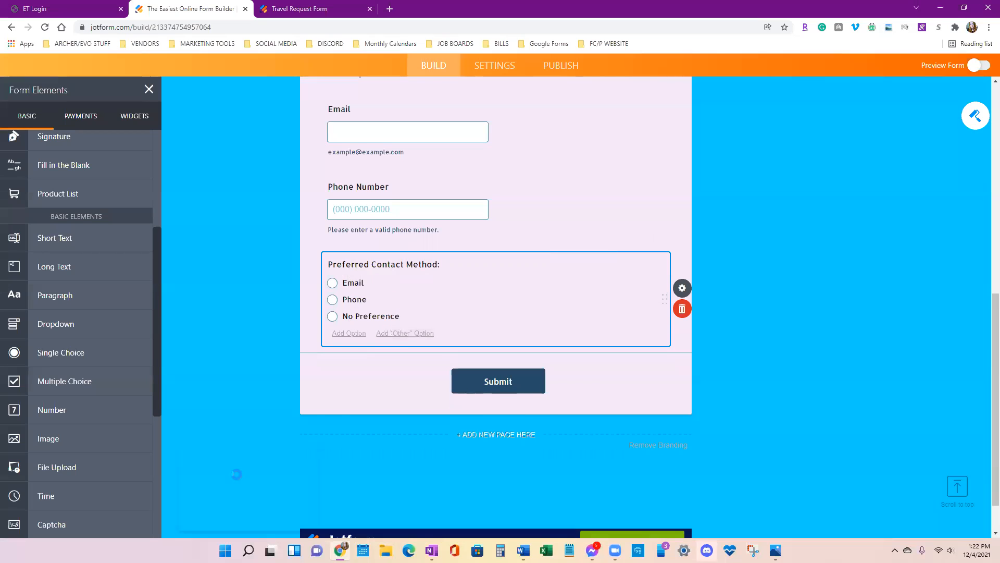
left_click(805, 328)
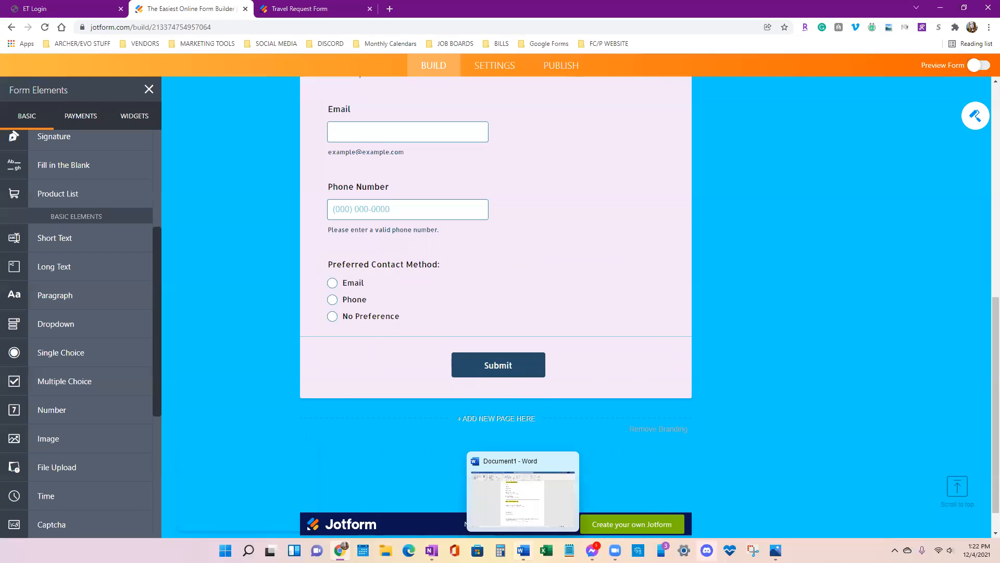
Compare the contact fields in the form builder with the Contact Information section of the live Travel Request Form
scroll(498, 407, "up", 5)
scroll(495, 407, "up", 5)
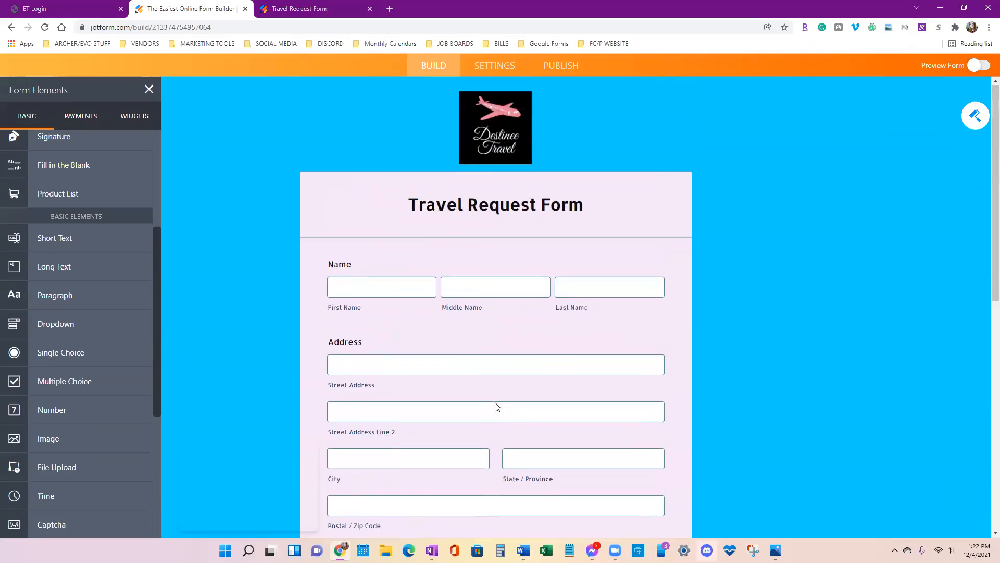
left_click(332, 4)
scroll(438, 300, "up", 4)
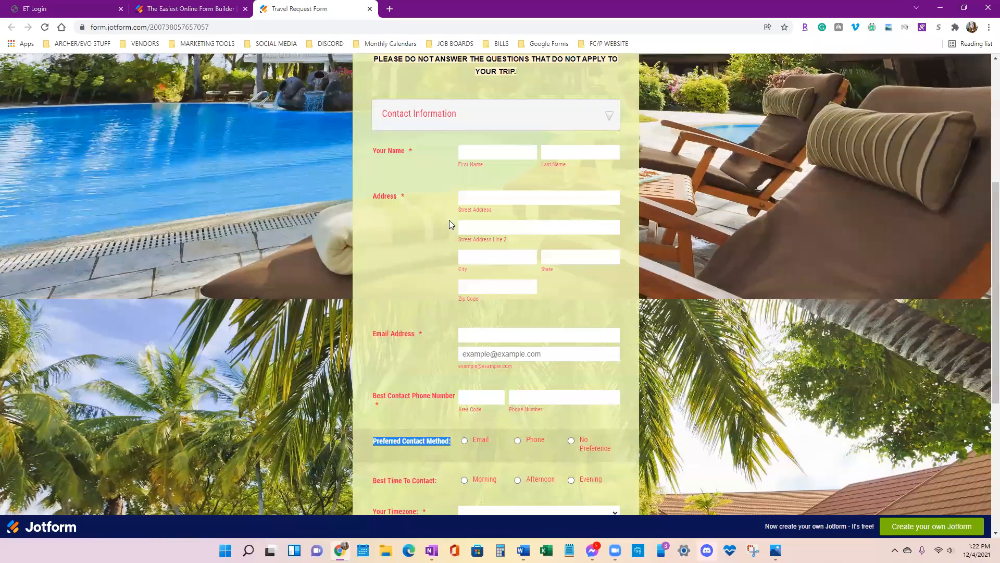
left_click(196, 9)
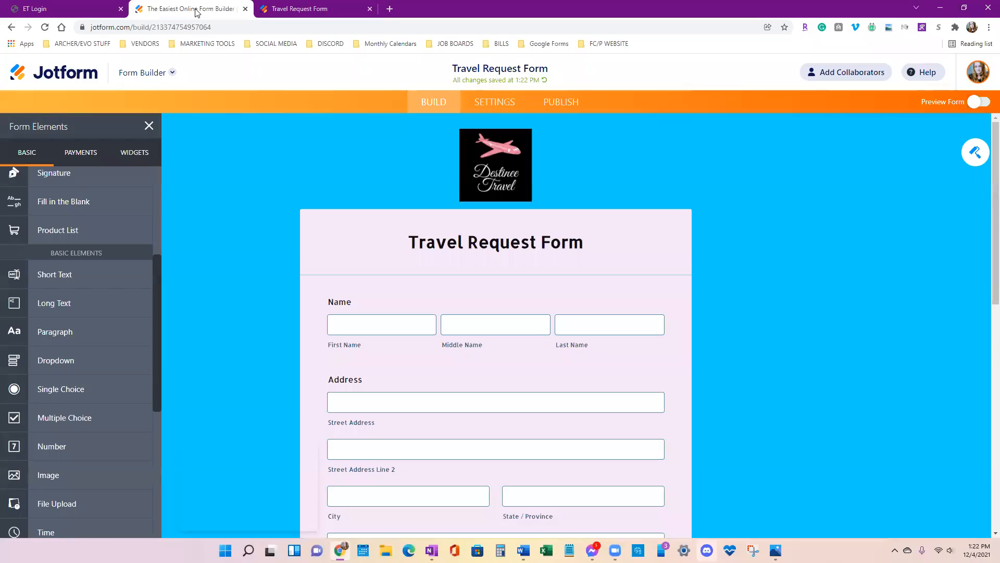
scroll(437, 279, "down", 5)
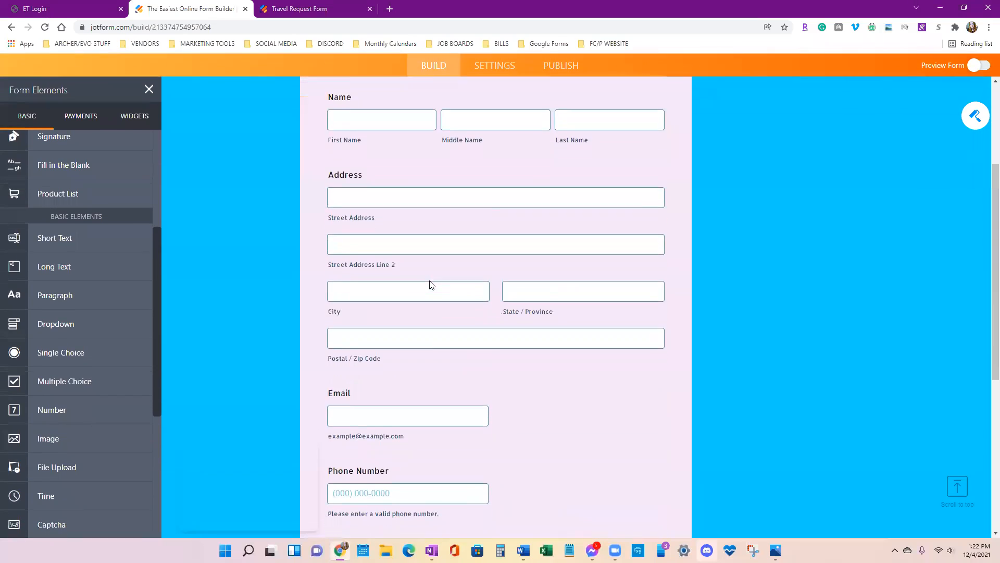
scroll(428, 281, "down", 4)
scroll(417, 290, "up", 8)
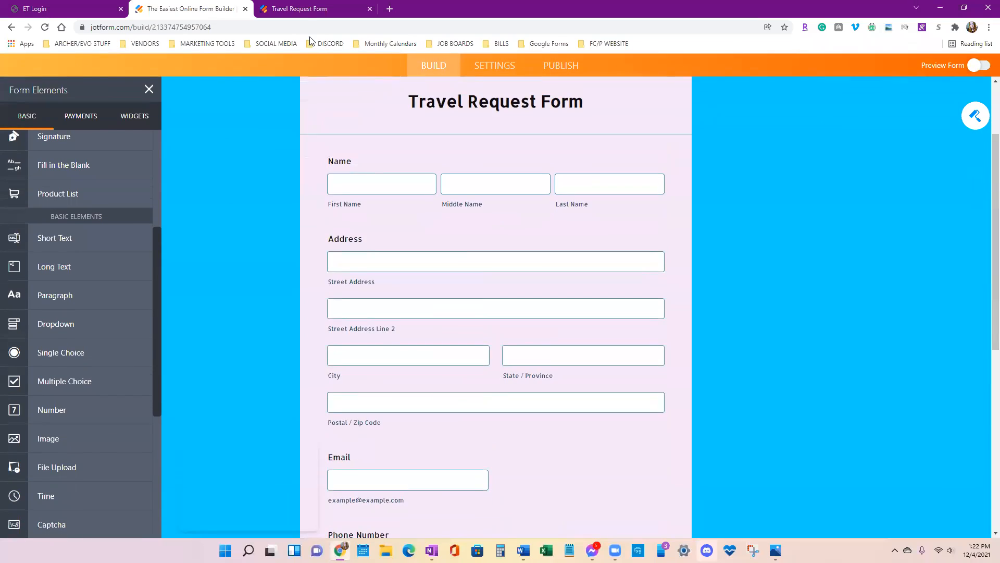
Expand and collapse the Contact Information and Basic Trip Information sections on the live form to examine them, and return to the form builder
left_click(300, 9)
scroll(471, 308, "up", 3)
left_click(480, 226)
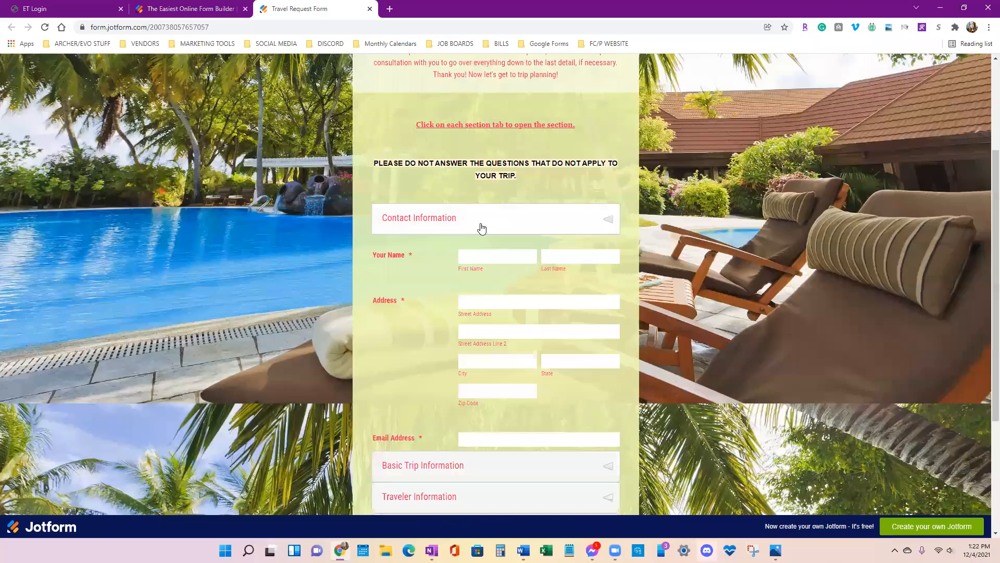
left_click(467, 255)
scroll(467, 256, "down", 3)
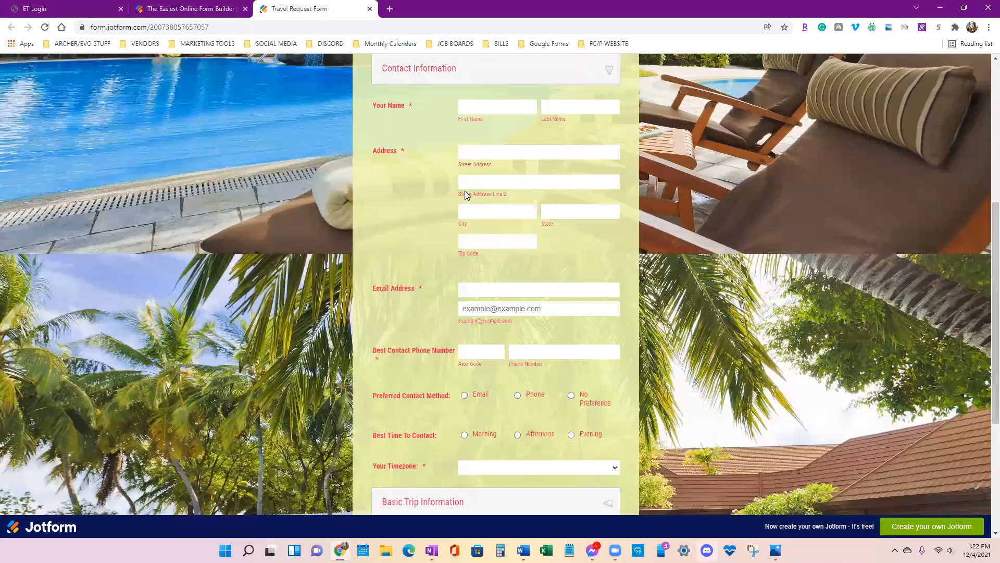
scroll(481, 184, "down", 3)
left_click(457, 348)
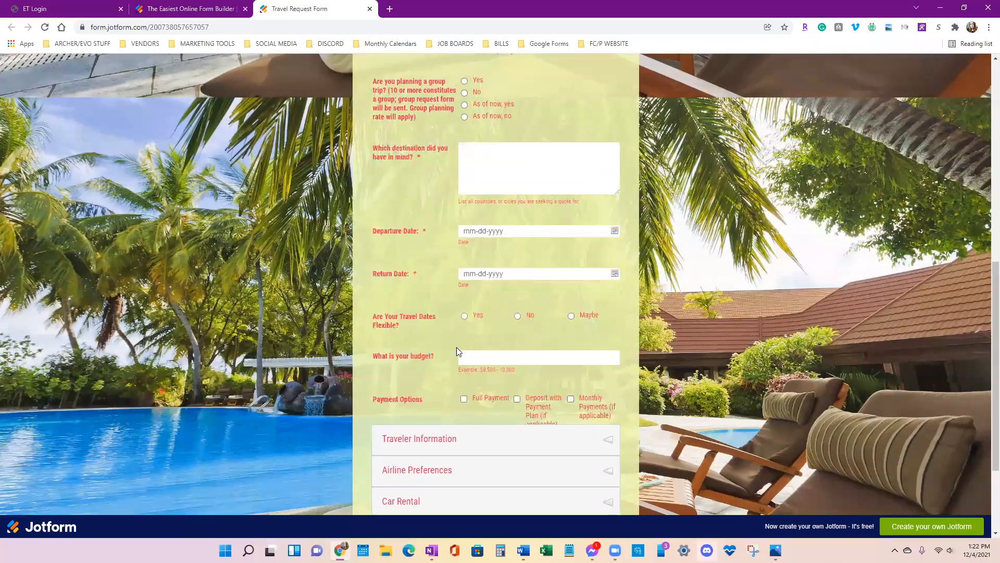
scroll(427, 175, "up", 3)
left_click(423, 151)
scroll(443, 183, "up", 2)
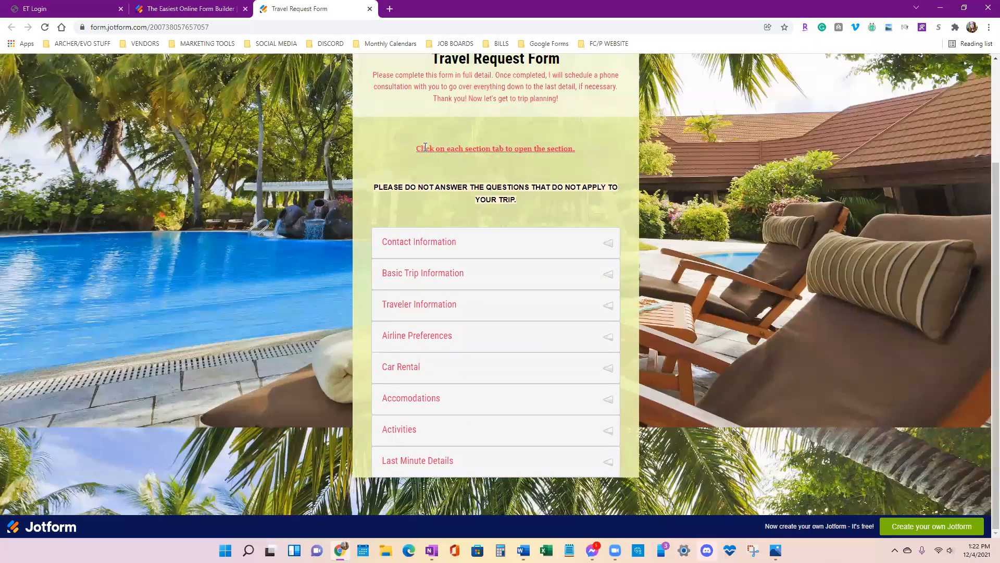
left_click(476, 276)
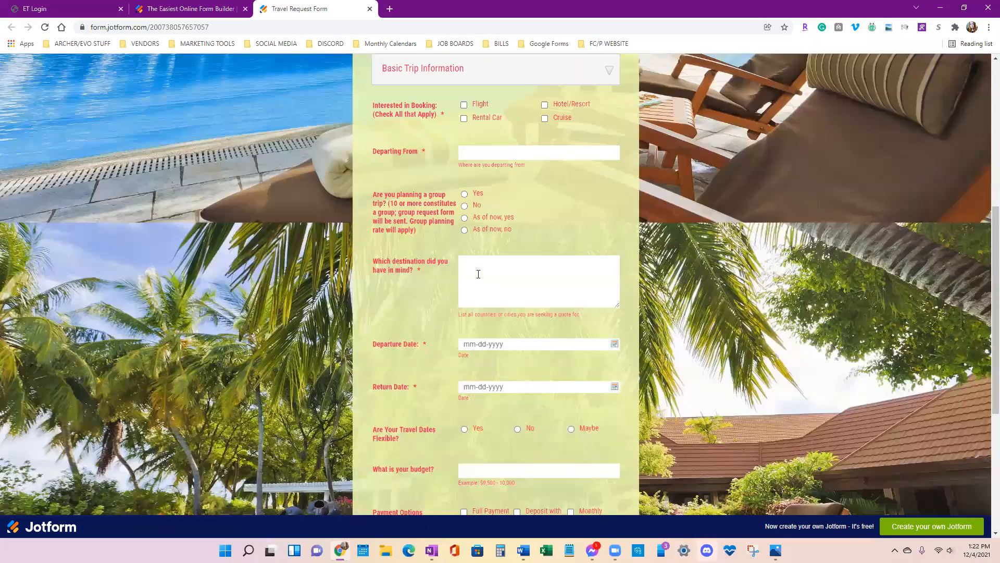
left_click(435, 74)
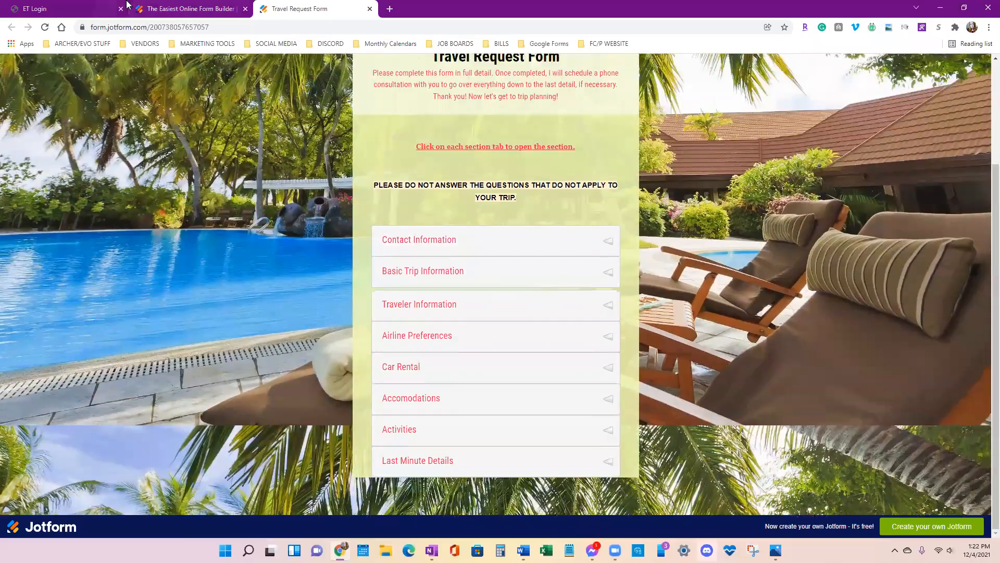
left_click(203, 9)
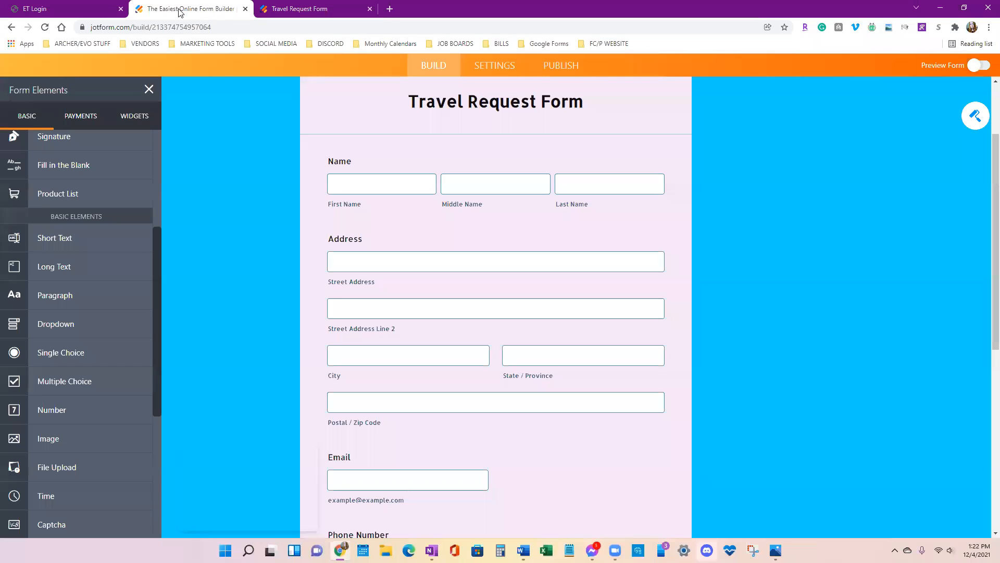
Try a Divider and a Page Break below the Preferred Contact Method question, removing each again
scroll(515, 209, "down", 7)
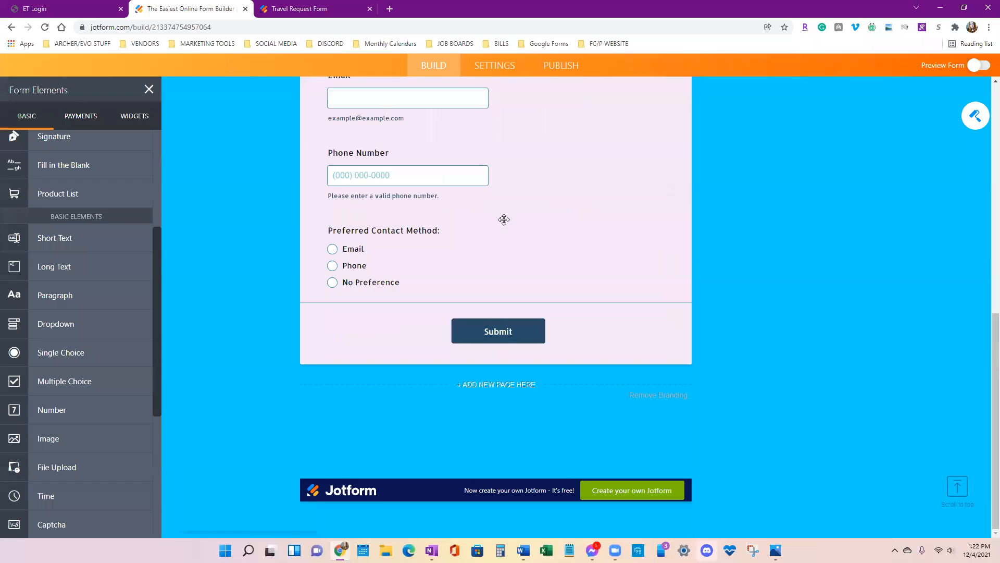
scroll(490, 227, "up", 3)
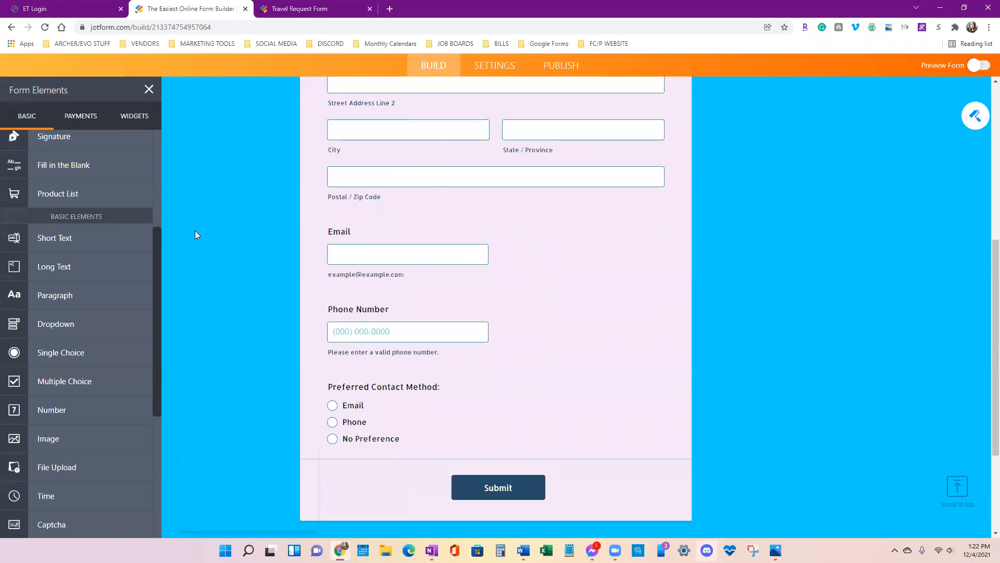
scroll(192, 300, "up", 1)
scroll(193, 300, "down", 2)
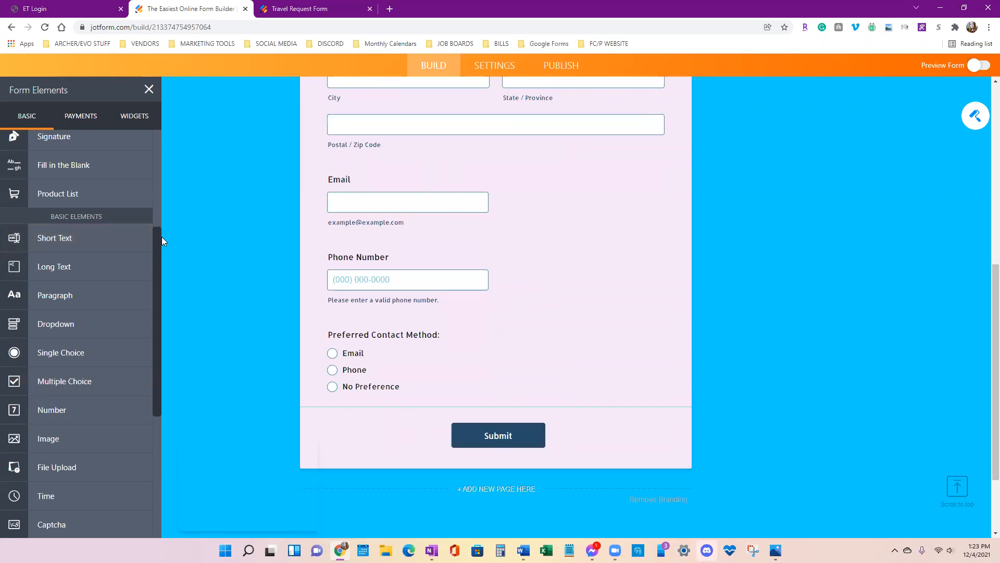
left_click_drag(158, 239, 160, 375)
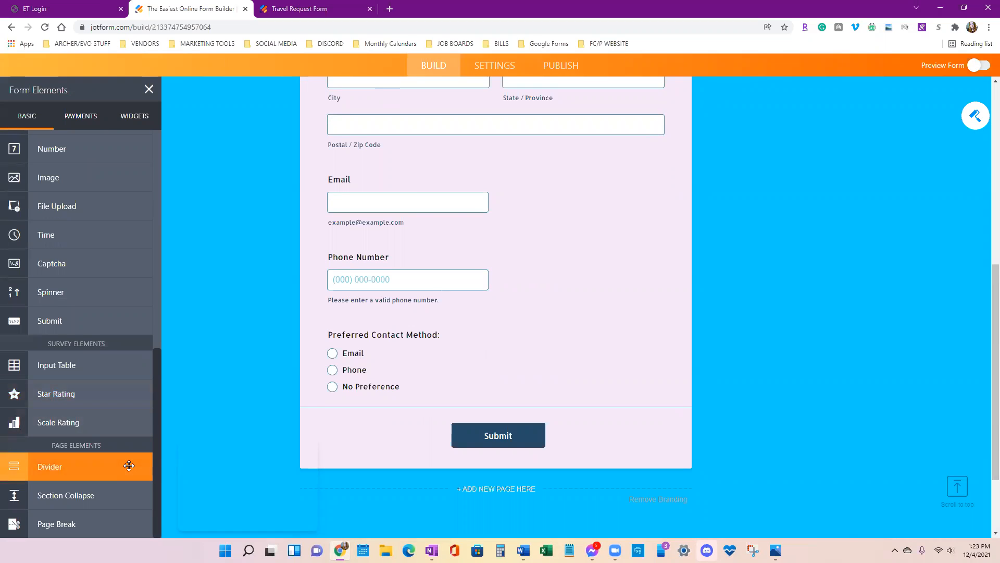
left_click_drag(39, 469, 469, 436)
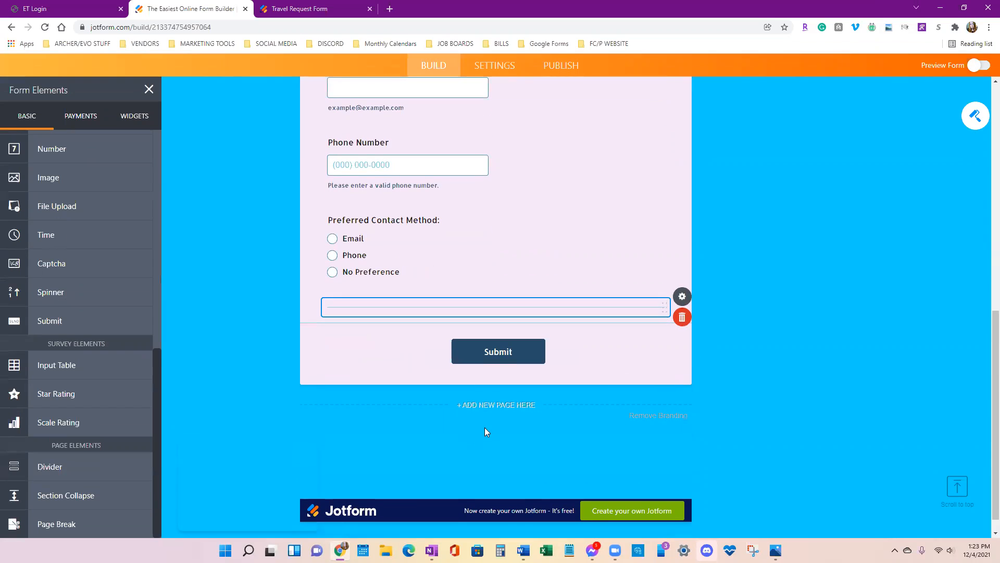
left_click(863, 316)
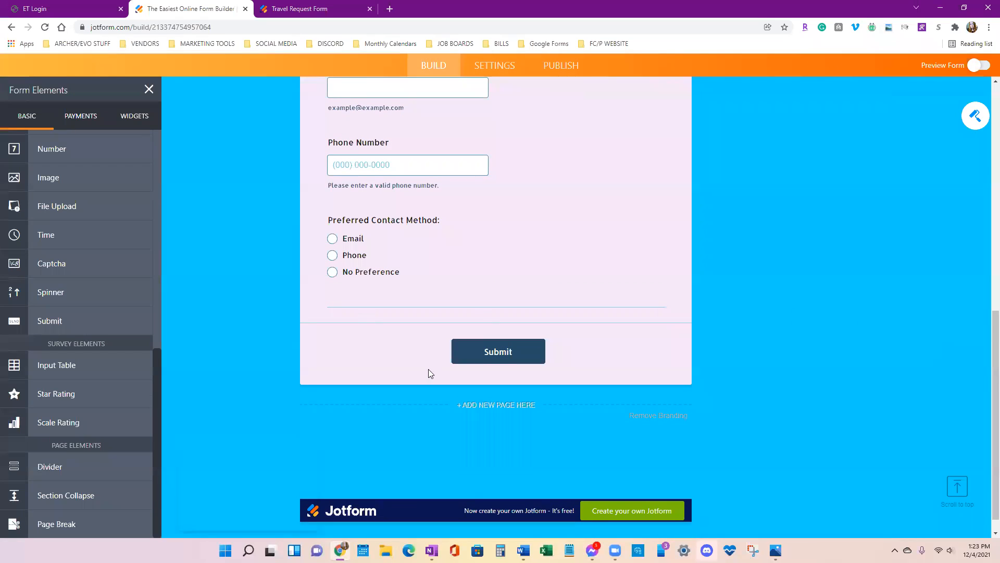
left_click(484, 307)
left_click(683, 316)
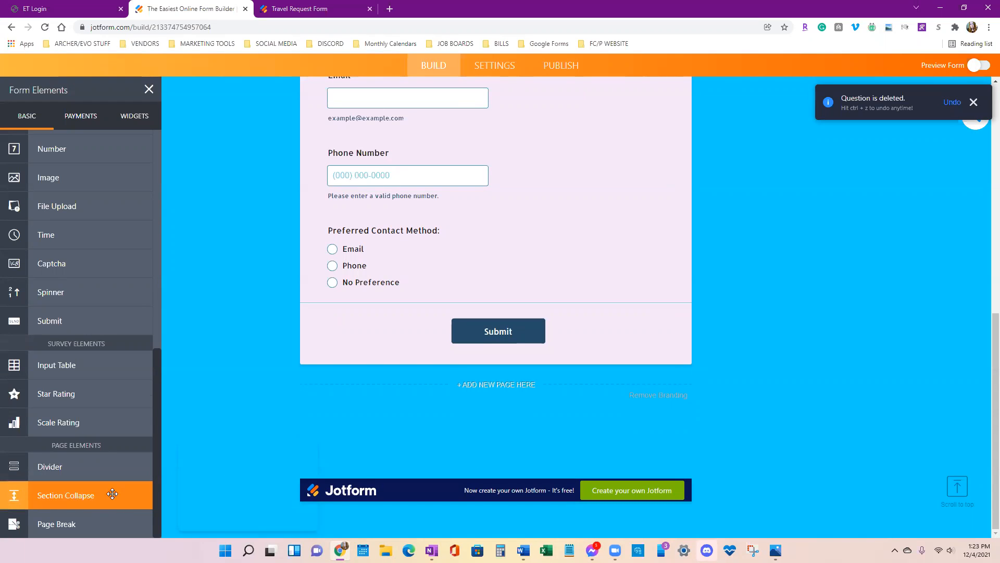
left_click_drag(112, 528, 555, 319)
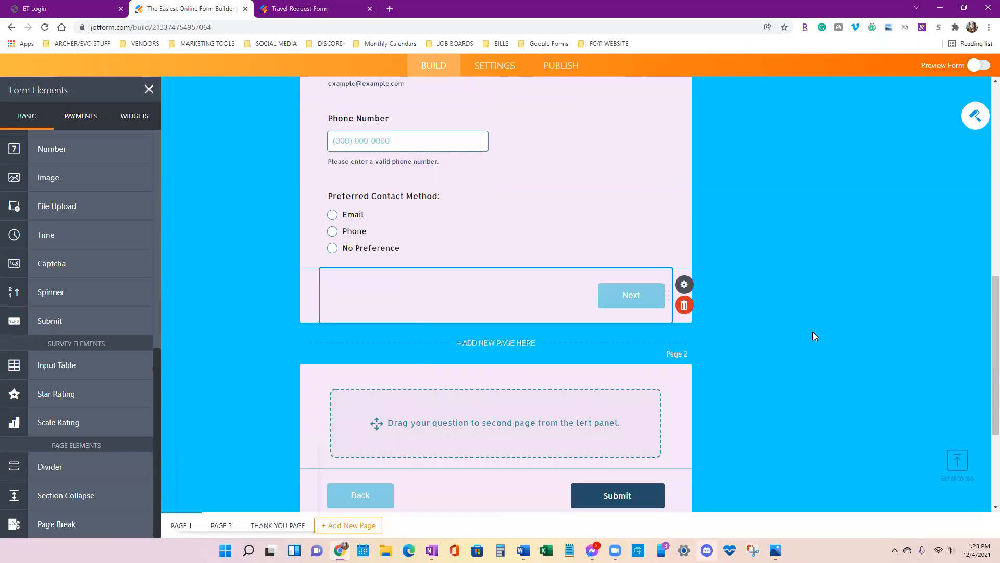
left_click(684, 305)
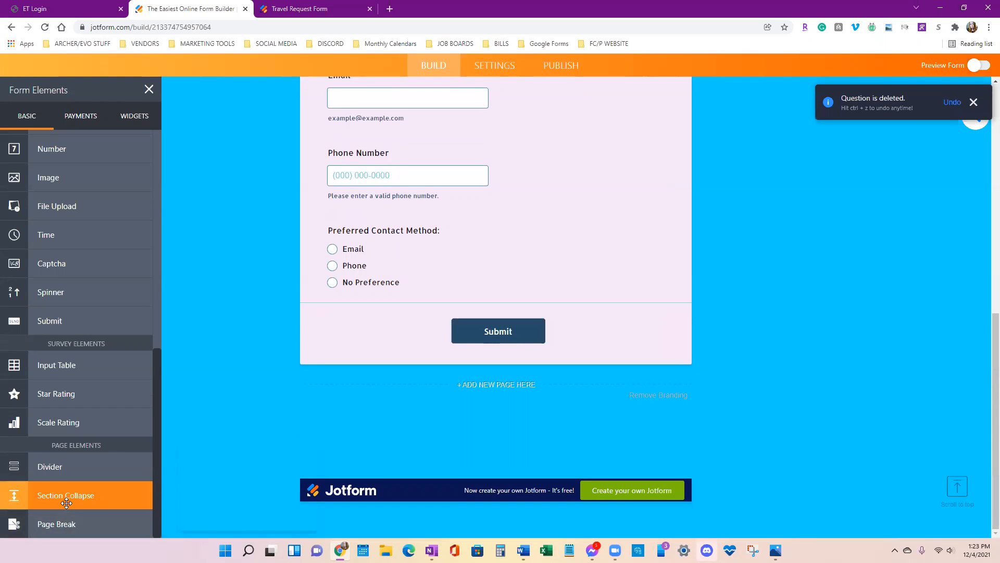
Add a Section Collapse above the Name question and title it "Contact Information"
left_click_drag(67, 502, 418, 339)
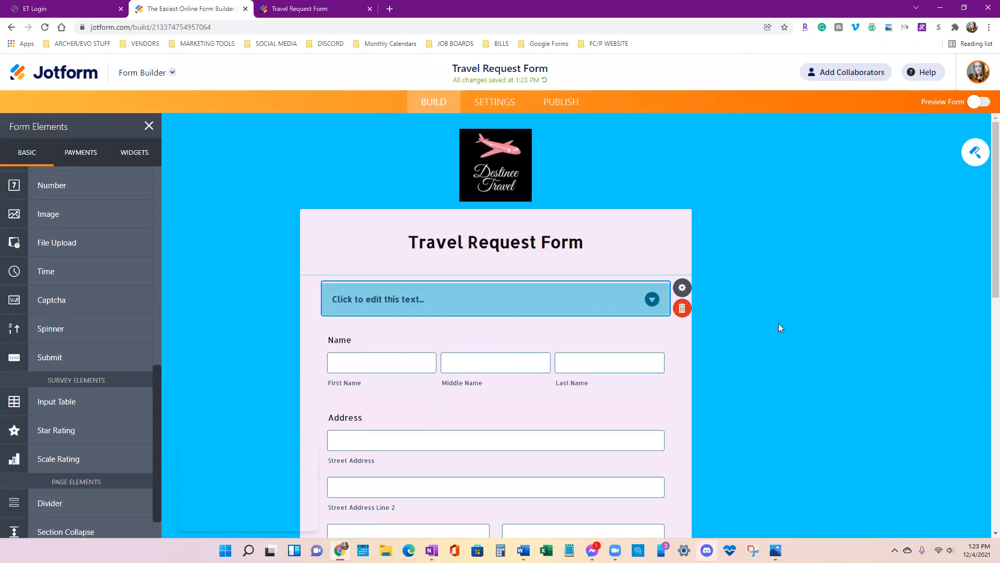
type("Contact")
type("In")
left_click(276, 9)
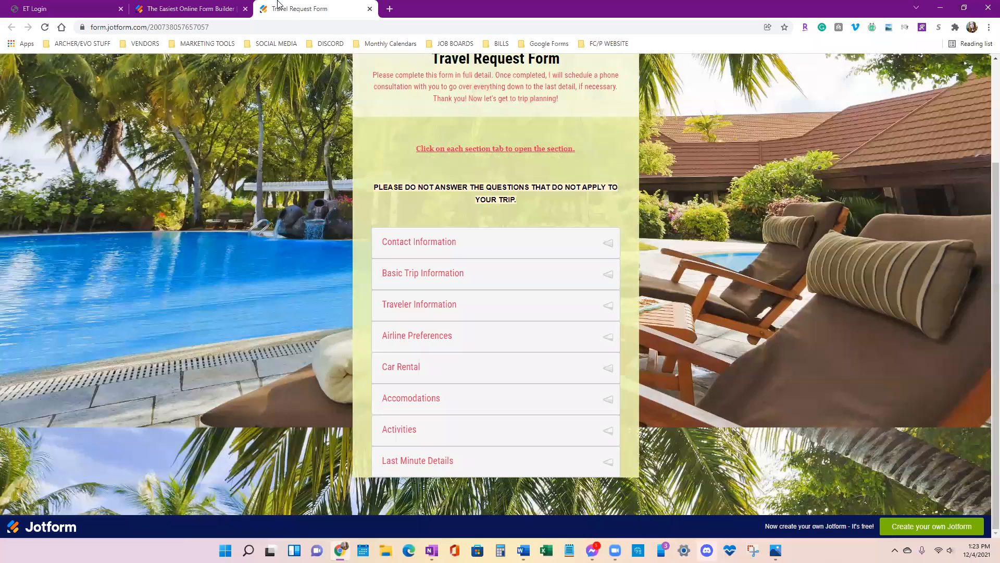
scroll(572, 292, "up", 1)
left_click(177, 11)
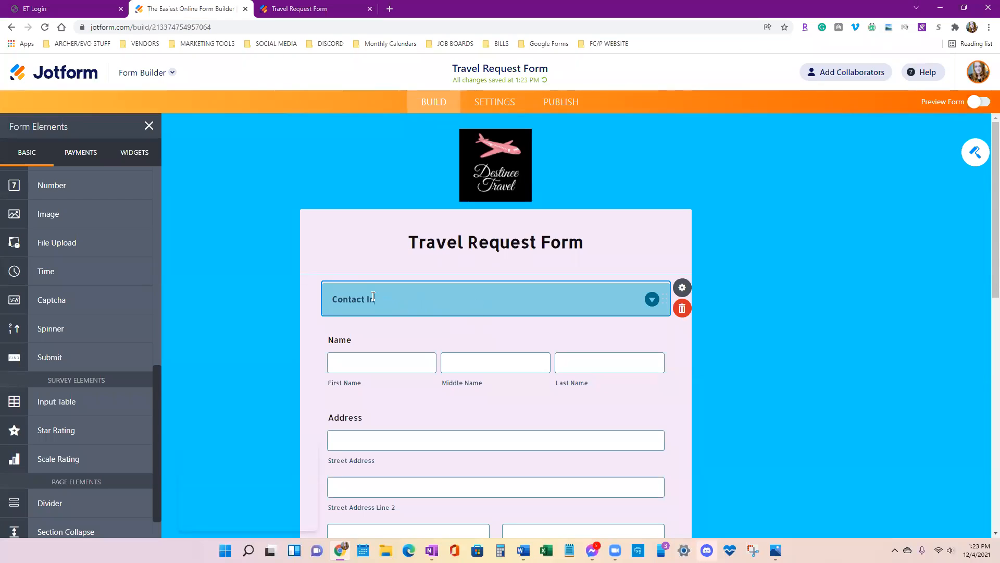
type("formation")
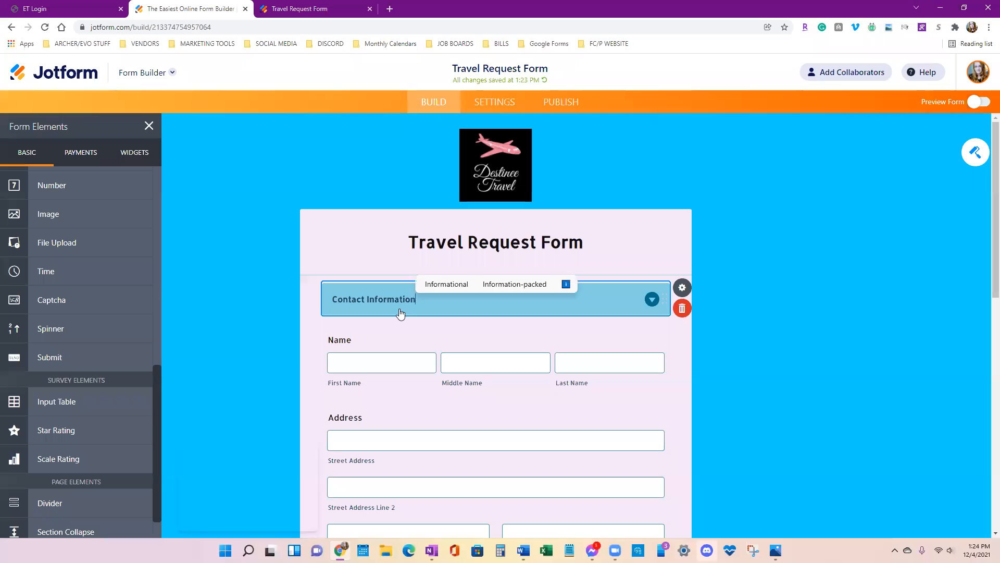
left_click(814, 298)
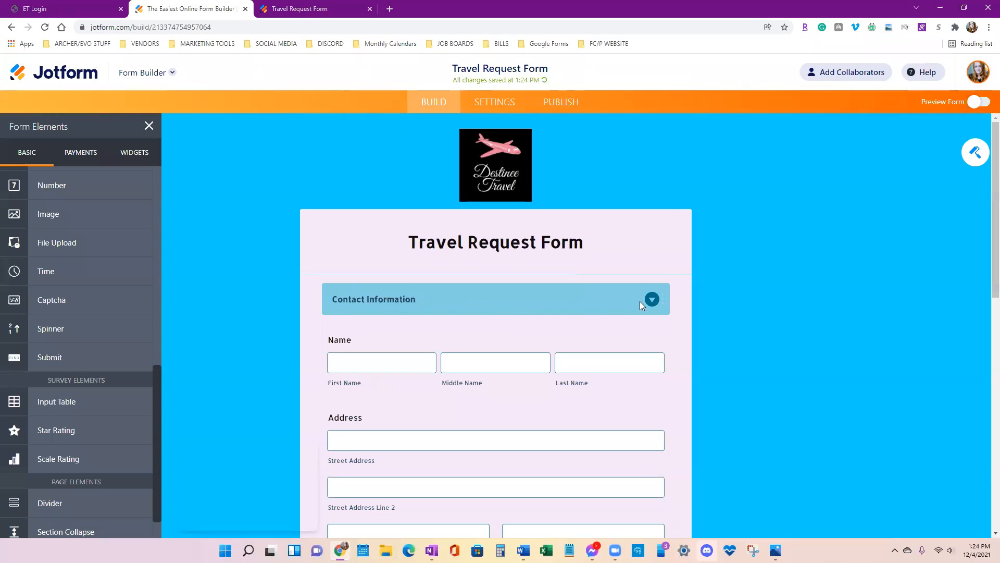
Add a second Section Collapse below the Preferred Contact Method question and title it "Basic Trip Information"
scroll(52, 450, "down", 1)
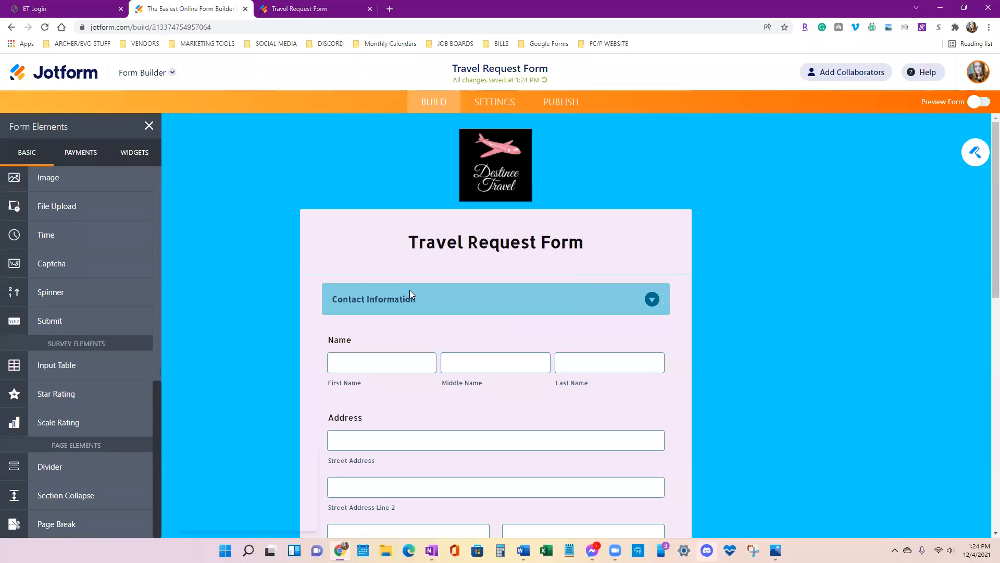
scroll(410, 290, "down", 2)
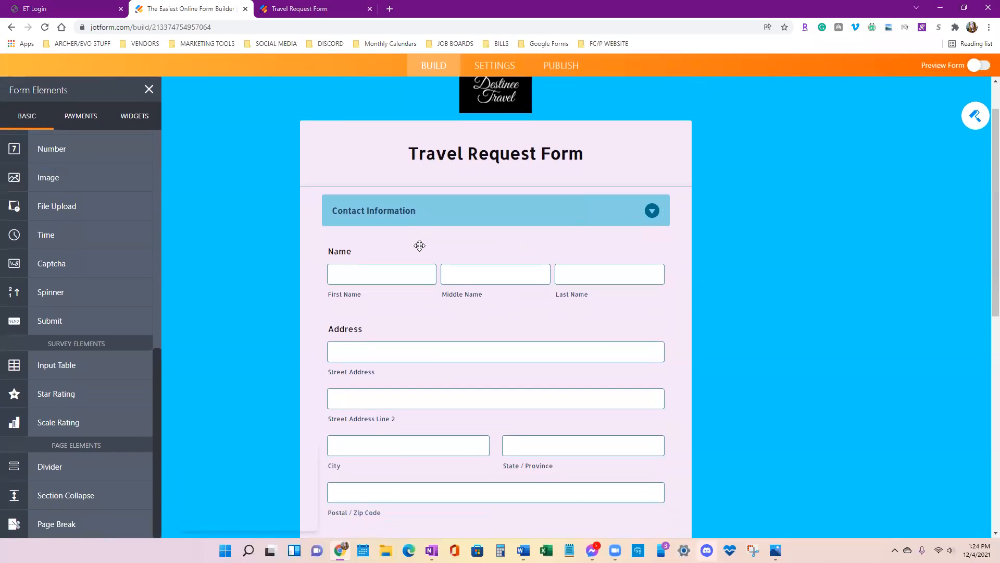
scroll(438, 299, "down", 2)
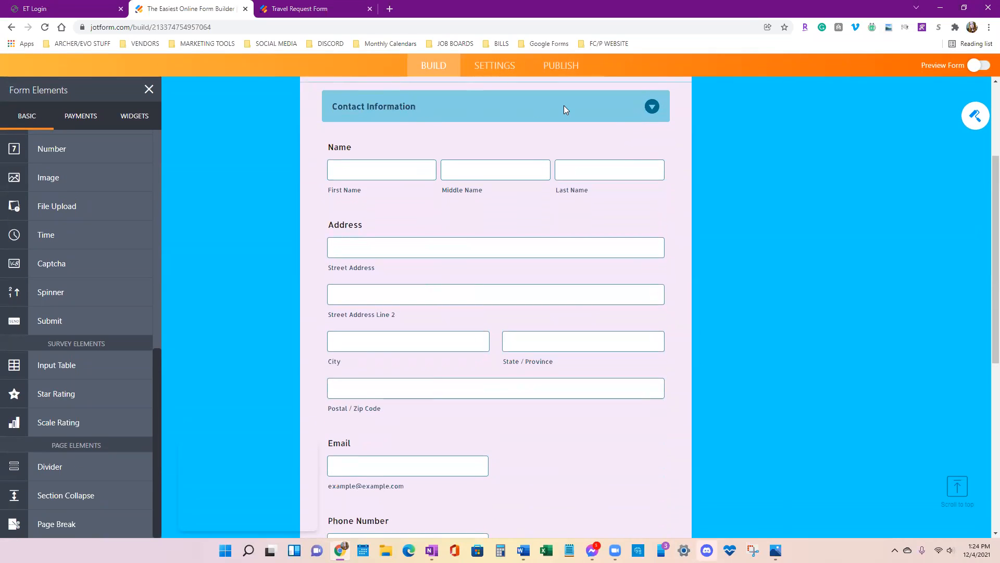
scroll(494, 354, "down", 3)
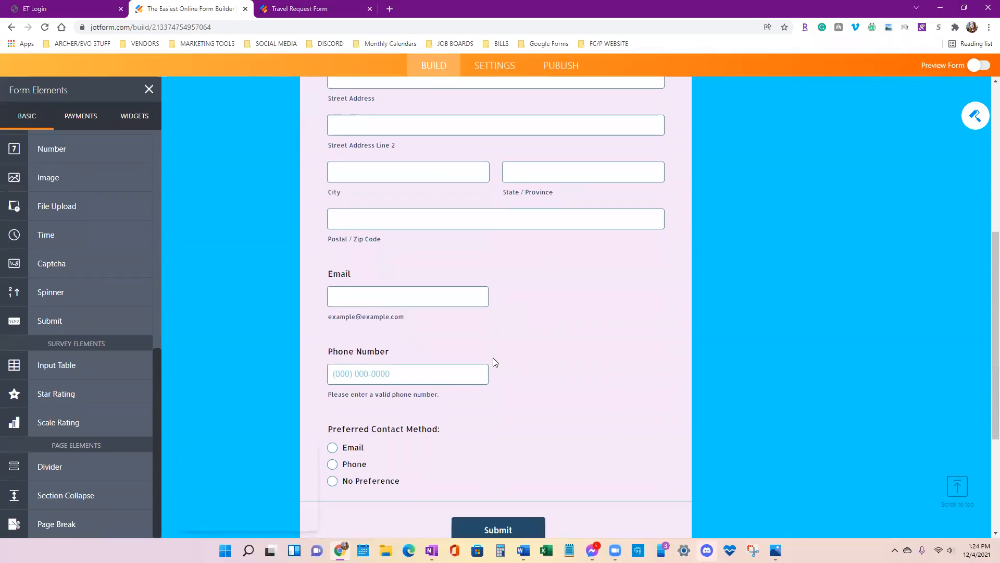
scroll(495, 363, "down", 1)
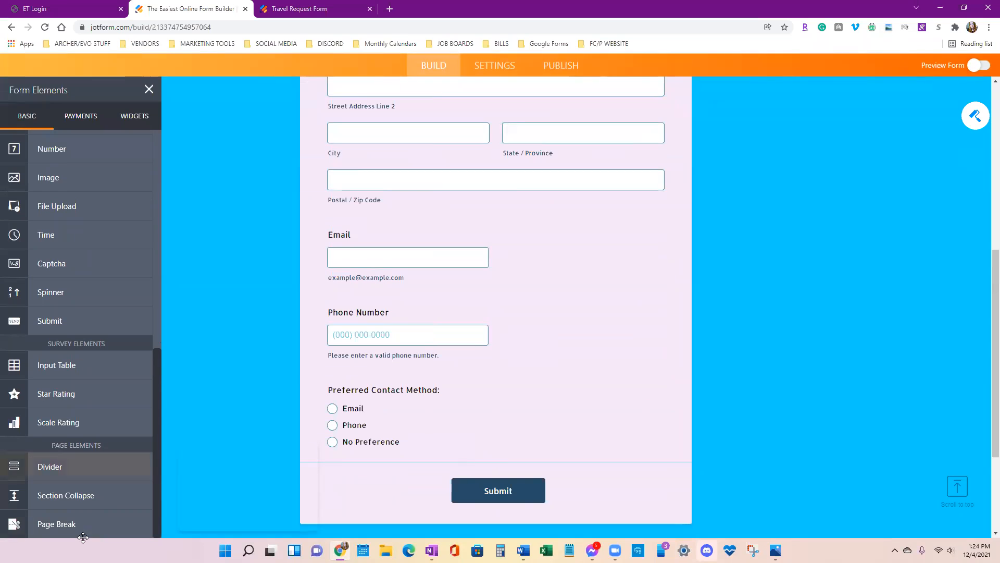
scroll(380, 431, "down", 2)
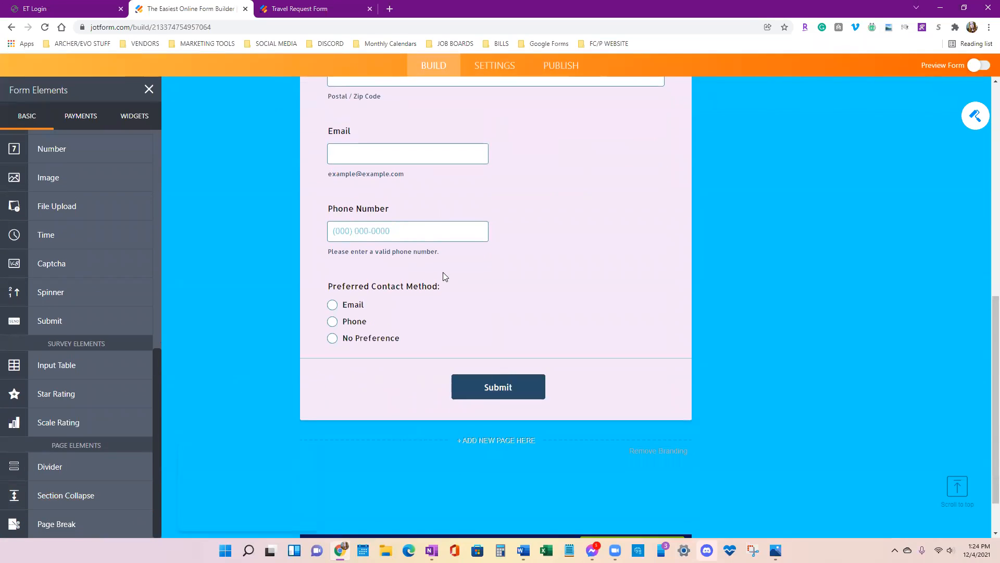
scroll(422, 212, "up", 5)
scroll(426, 142, "down", 4)
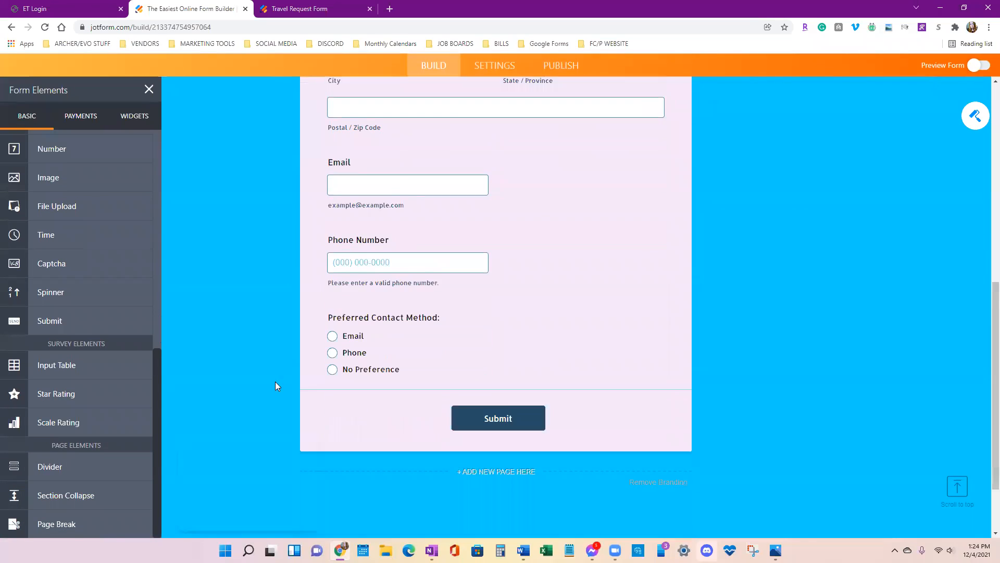
left_click_drag(65, 495, 471, 392)
left_click(310, 11)
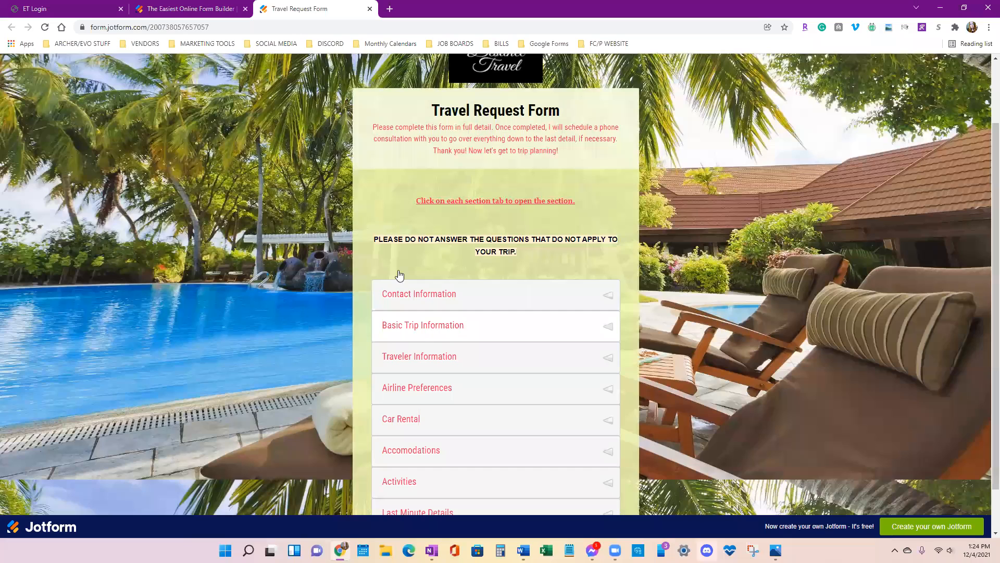
left_click(190, 9)
left_click(356, 311)
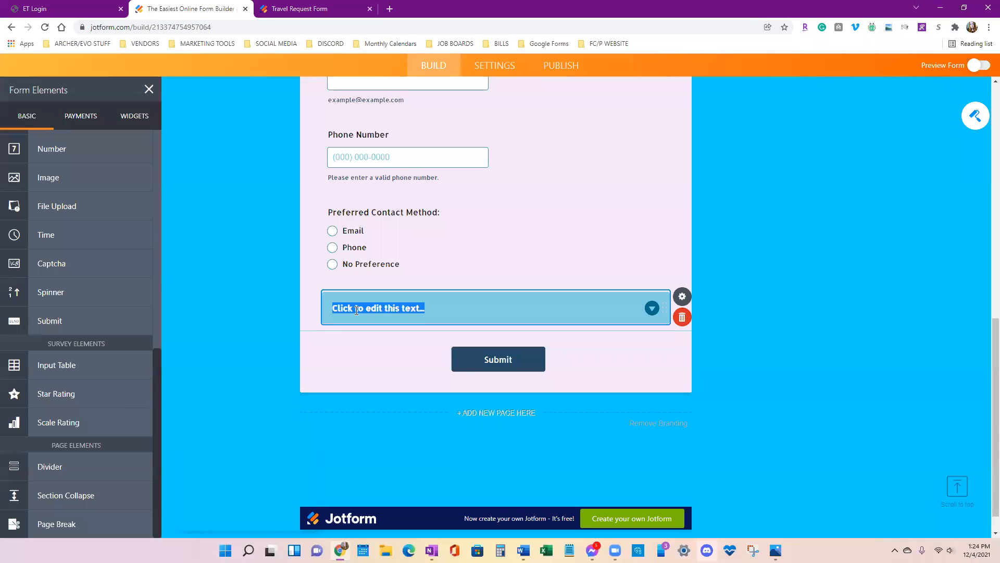
type("Basic Trip Information")
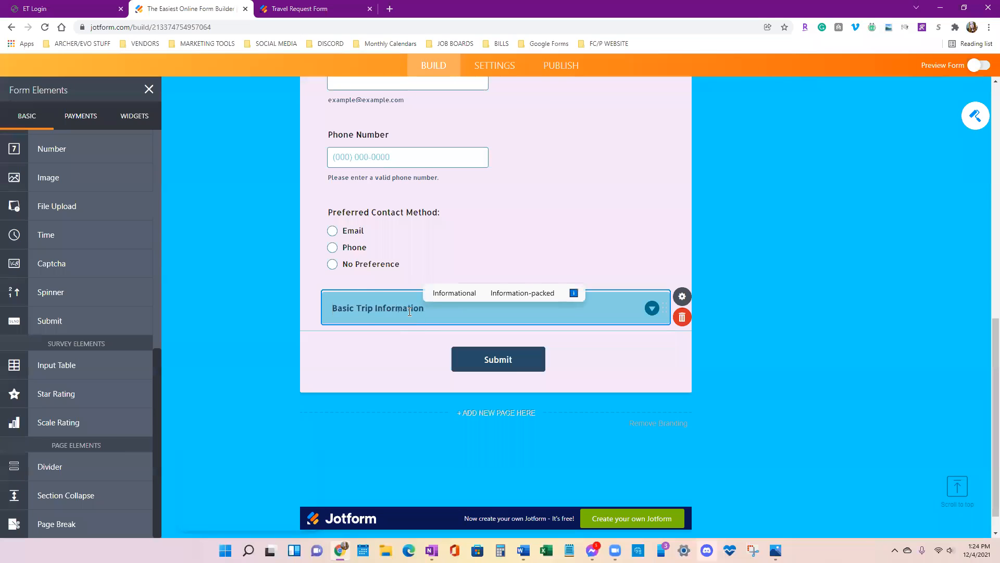
Preview the form and expand the Contact Information and Basic Trip Information sections to check how they open
scroll(545, 317, "up", 4)
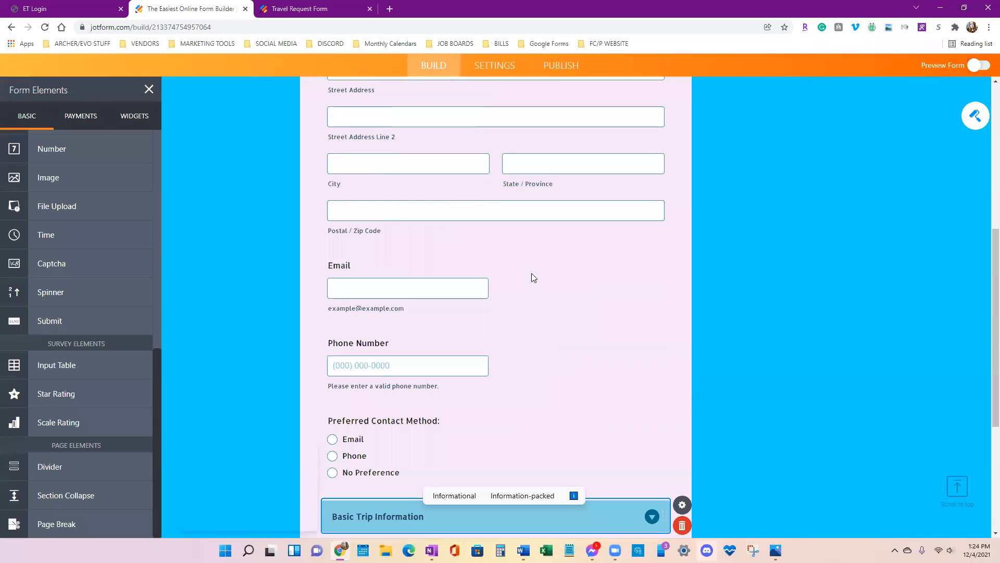
scroll(537, 250, "up", 4)
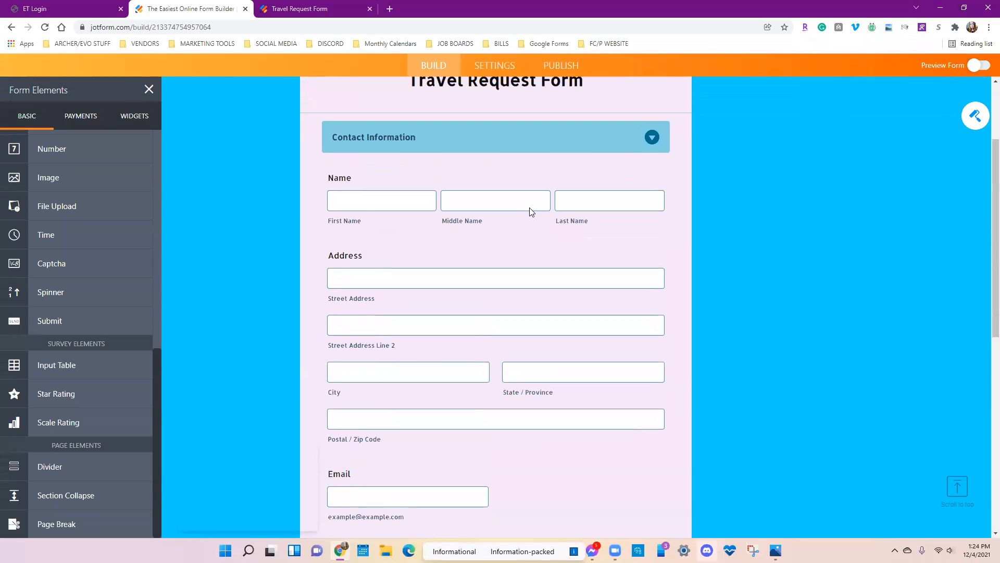
left_click(984, 71)
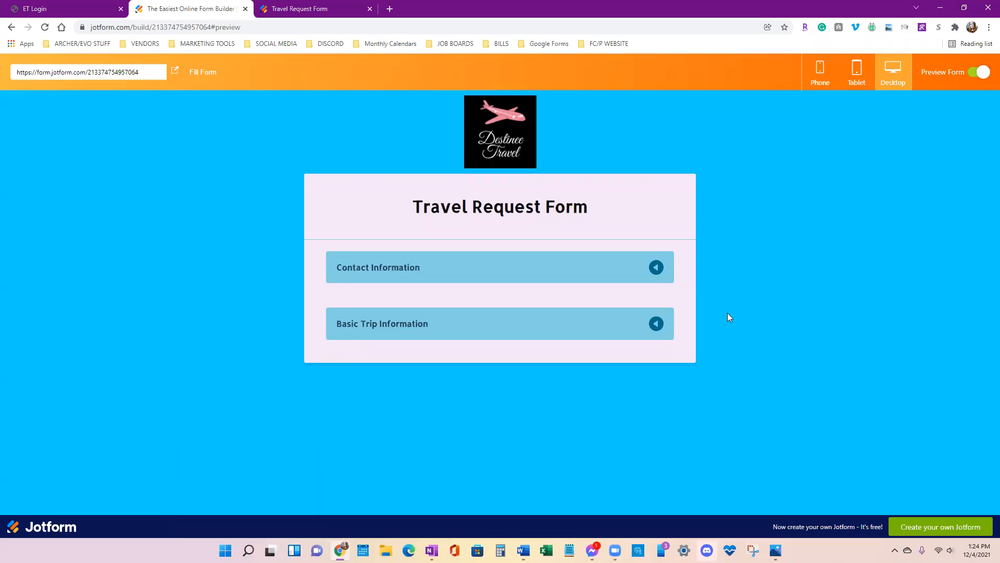
left_click(656, 271)
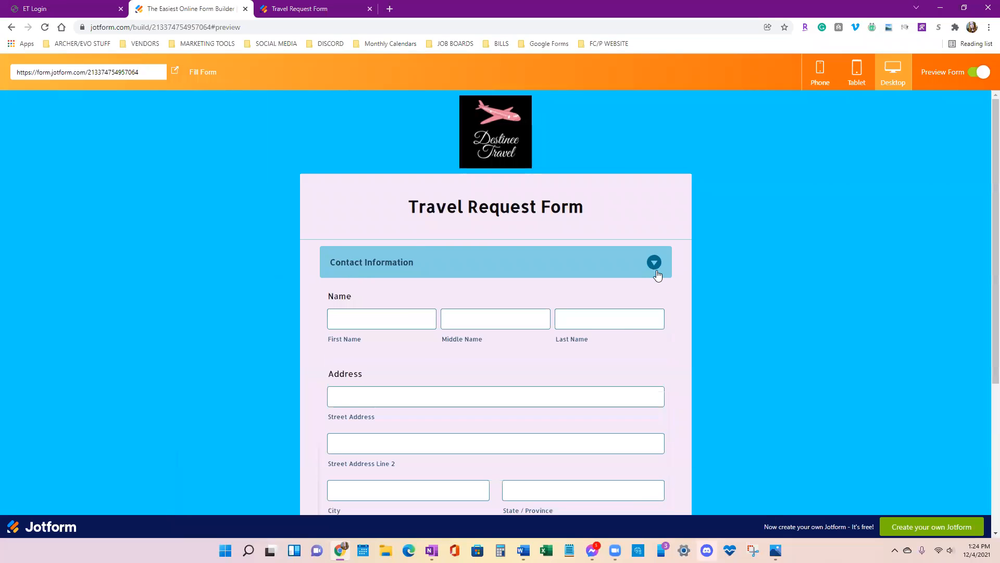
scroll(656, 272, "down", 3)
scroll(508, 174, "down", 4)
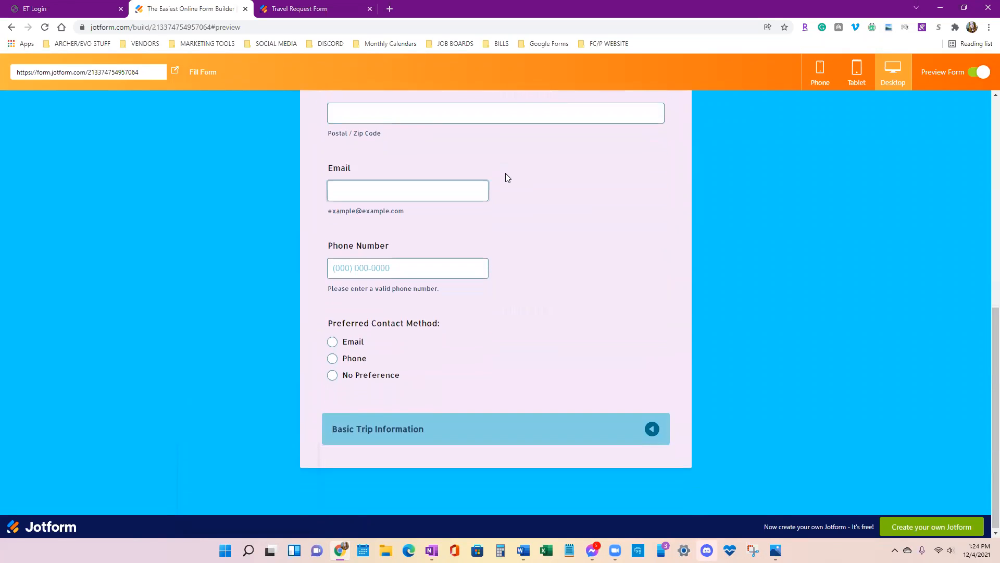
scroll(505, 173, "up", 5)
scroll(501, 175, "down", 5)
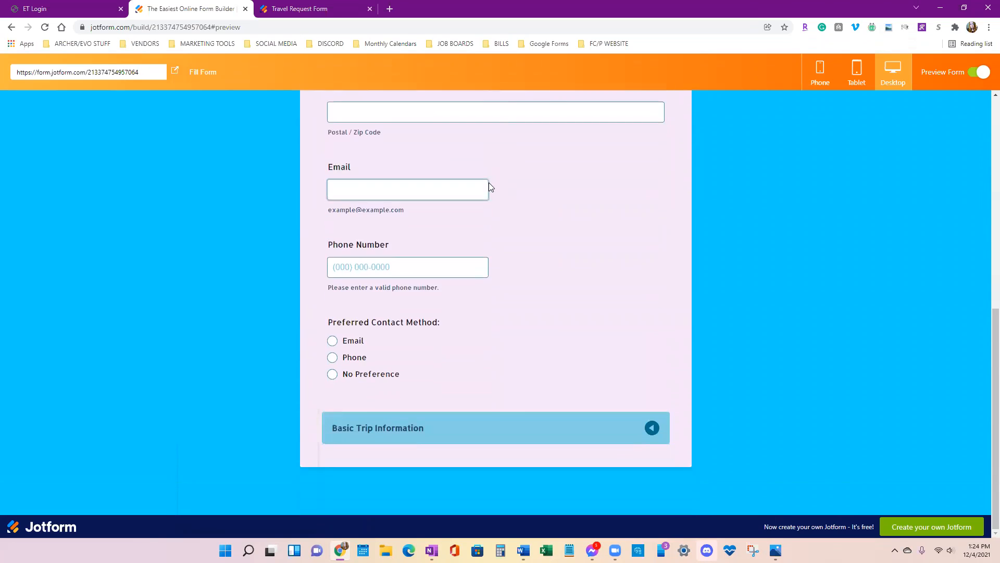
left_click(480, 427)
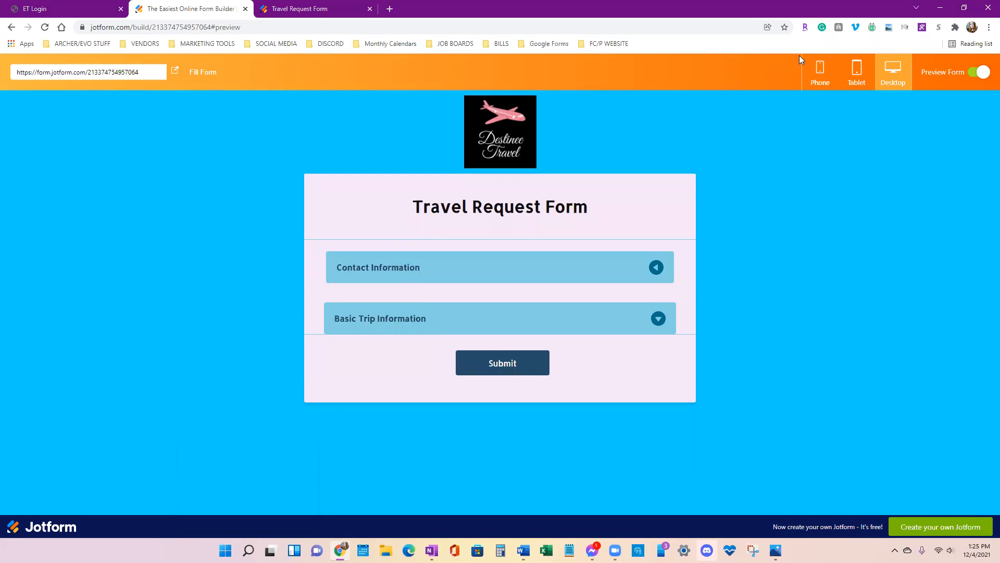
Switch to Word to review the Booking Form Questions document, check the live Travel Request Form's sections in the browser, and return to the preview
left_click(523, 550)
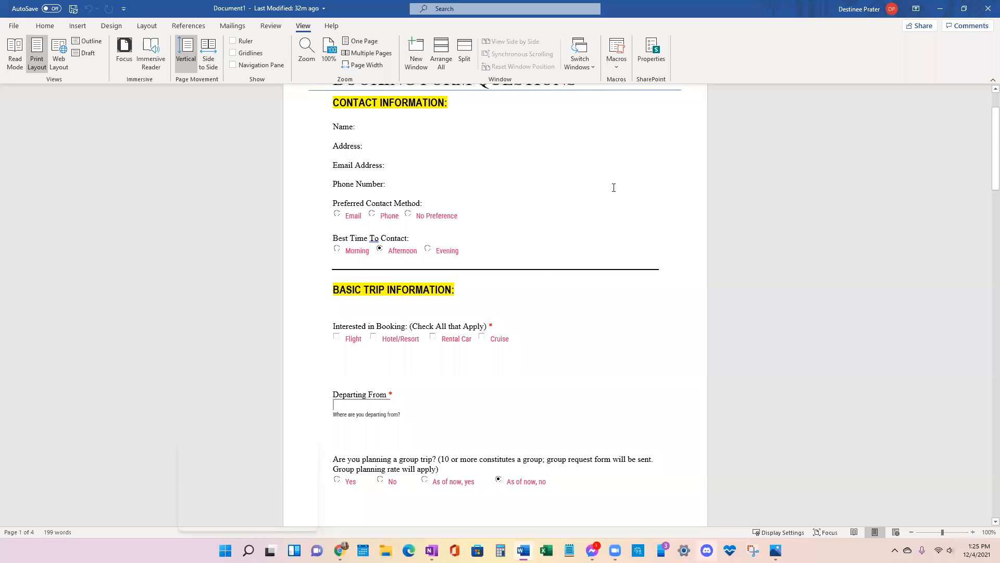
scroll(613, 187, "up", 3)
scroll(960, 82, "up", 4)
scroll(390, 127, "down", 3)
scroll(390, 127, "down", 1)
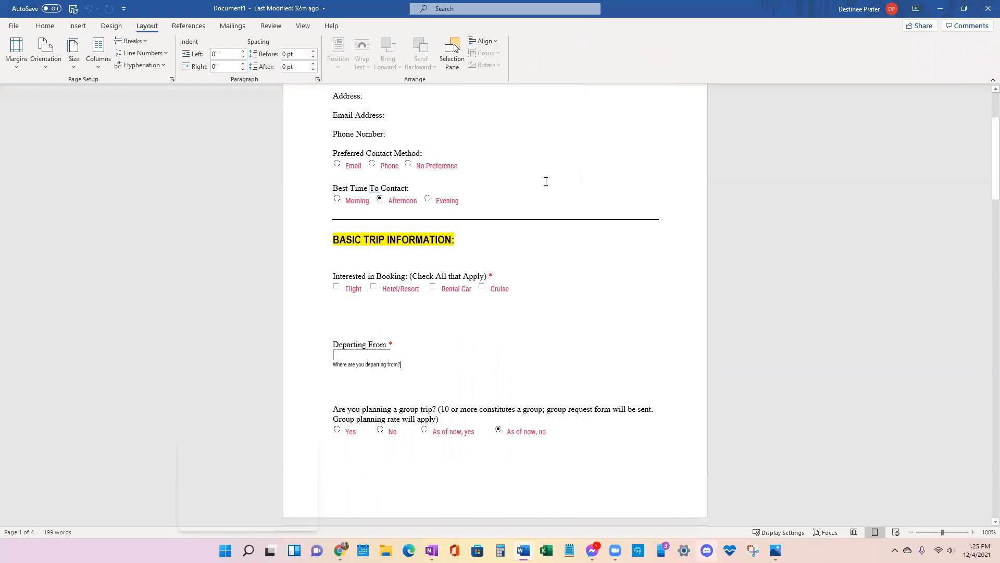
scroll(373, 311, "down", 3)
scroll(645, 436, "up", 5)
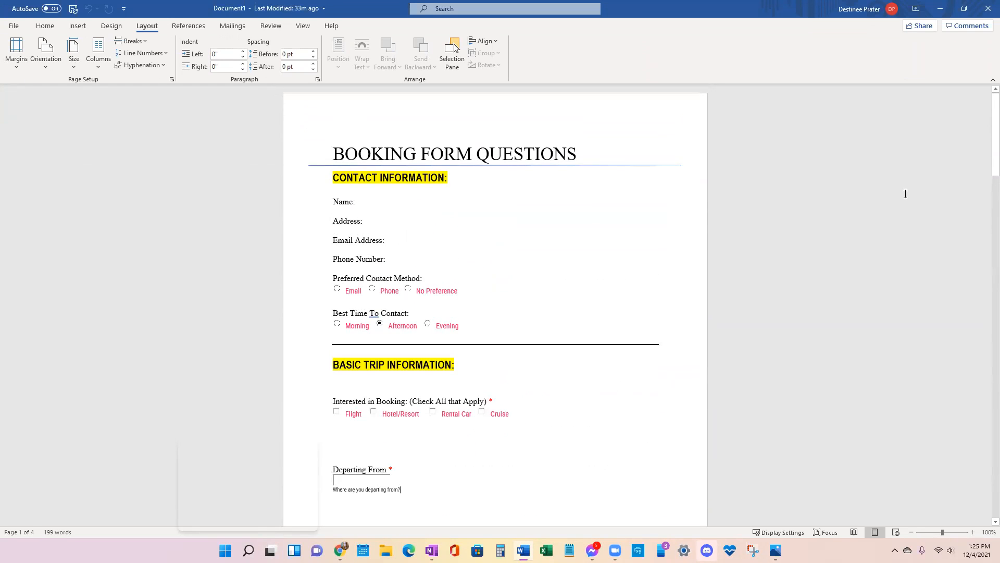
left_click(940, 8)
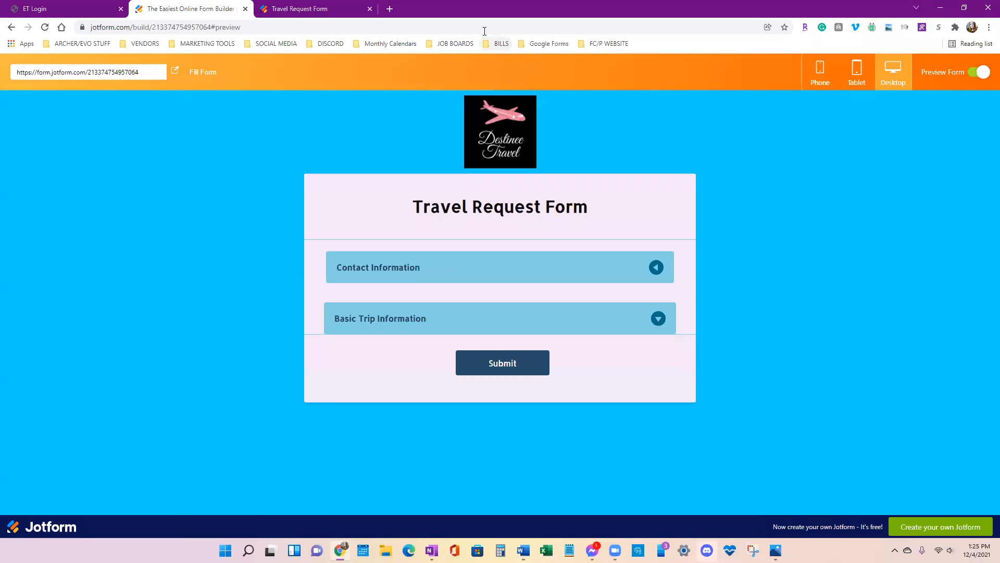
left_click(316, 9)
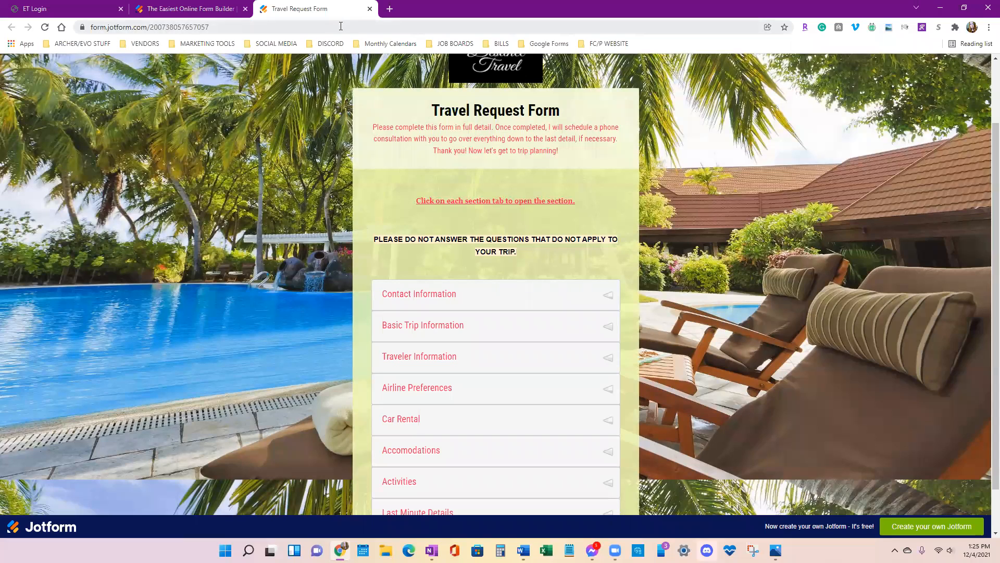
left_click(167, 5)
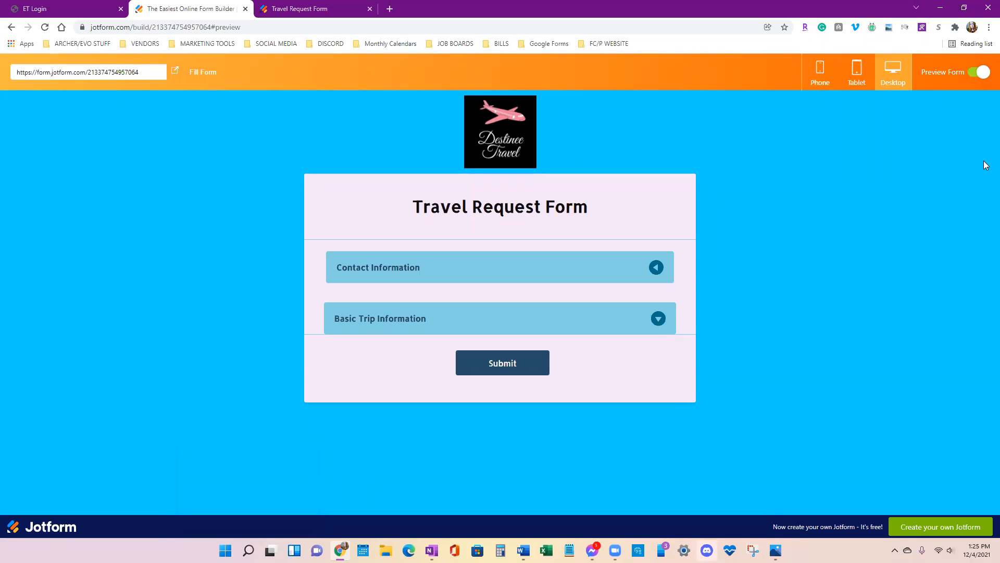
Preview the form in the Phone, Tablet and Desktop layouts, and return to the Basic Trip Information section in the form builder
left_click(822, 73)
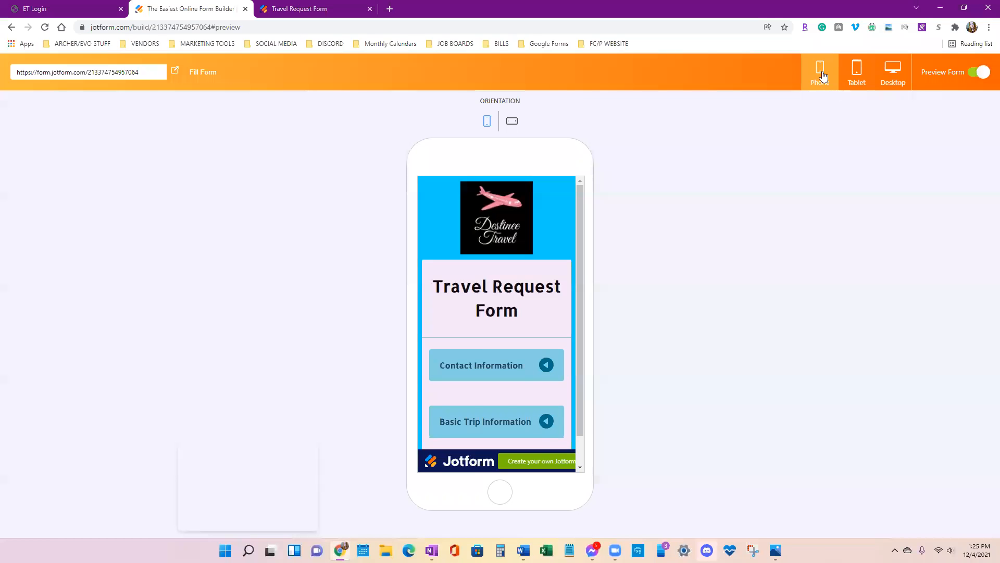
left_click(528, 351)
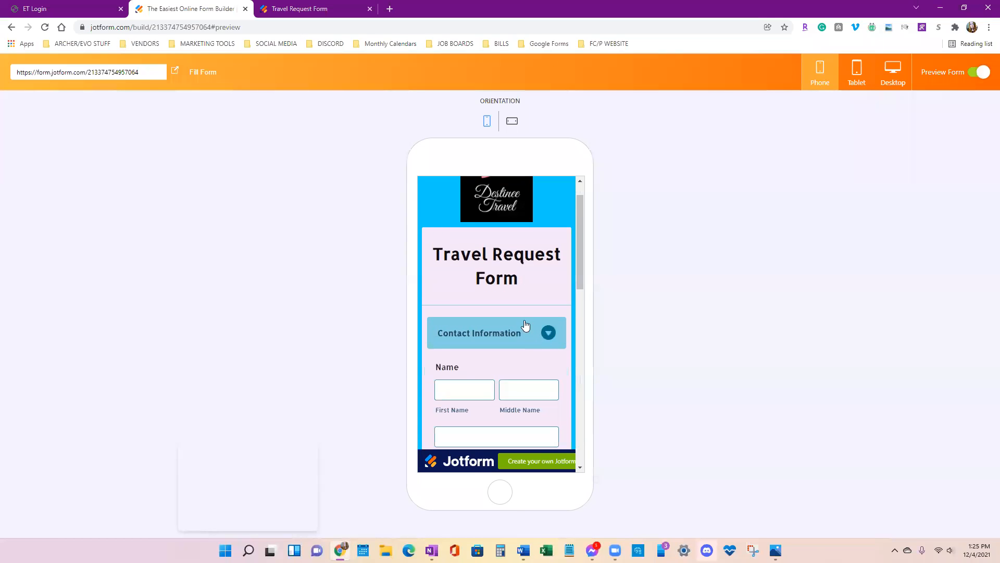
scroll(525, 325, "down", 5)
left_click(849, 70)
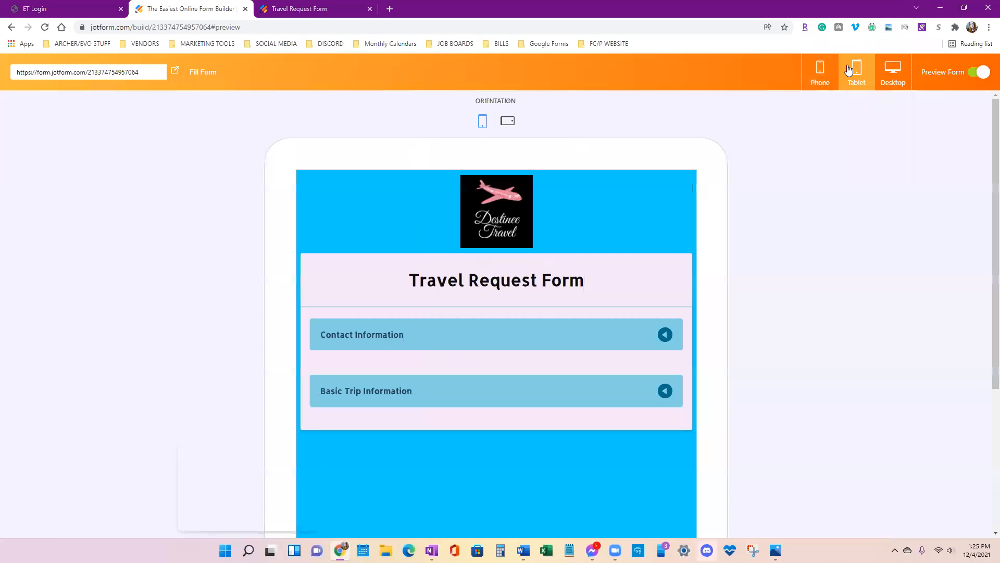
left_click(887, 71)
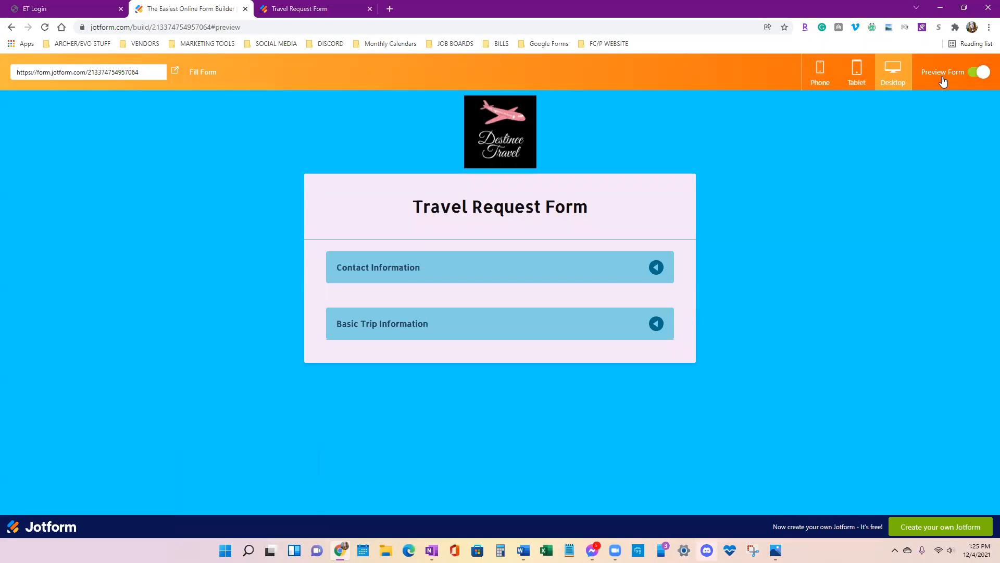
left_click(980, 72)
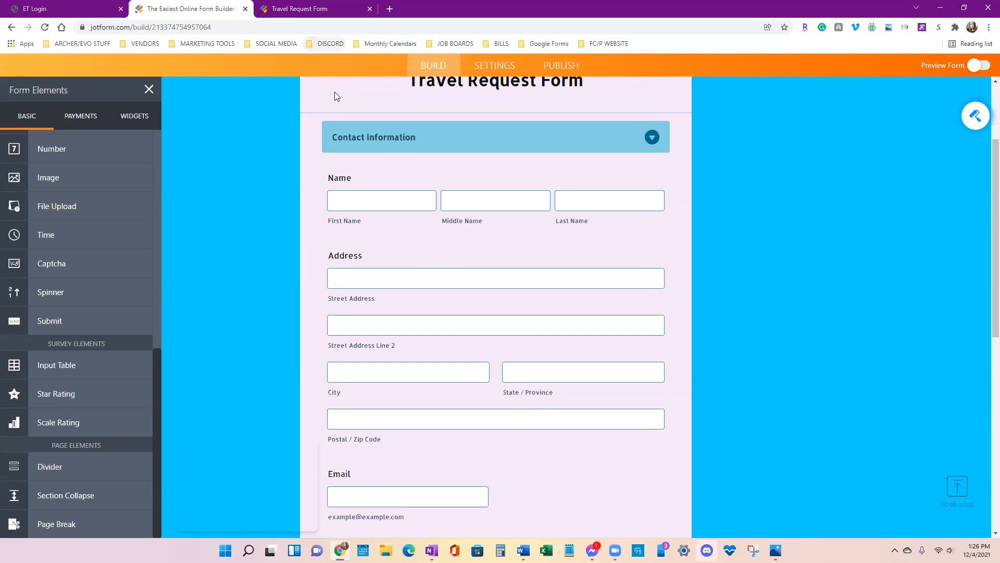
scroll(430, 280, "down", 1)
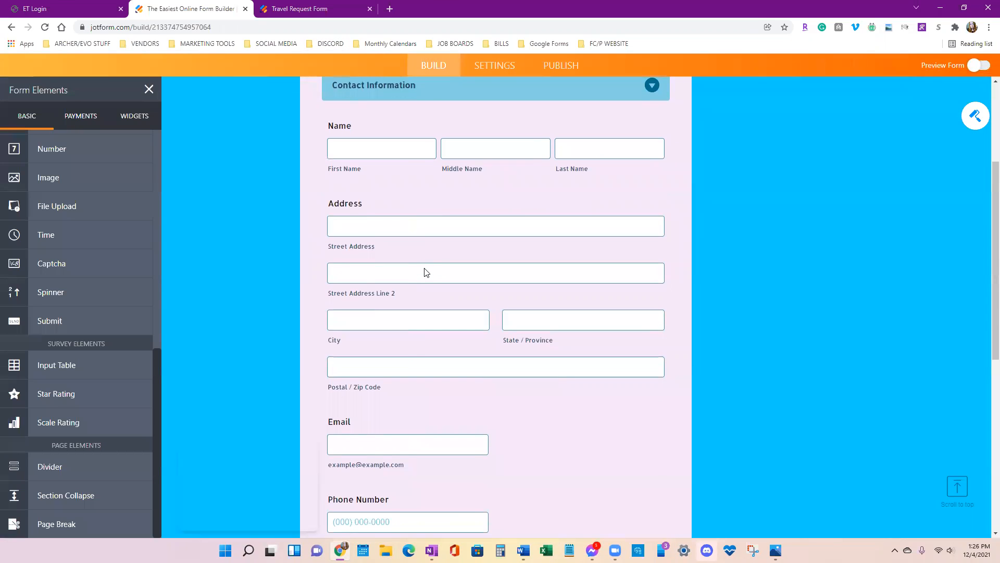
left_click_drag(994, 172, 985, 290)
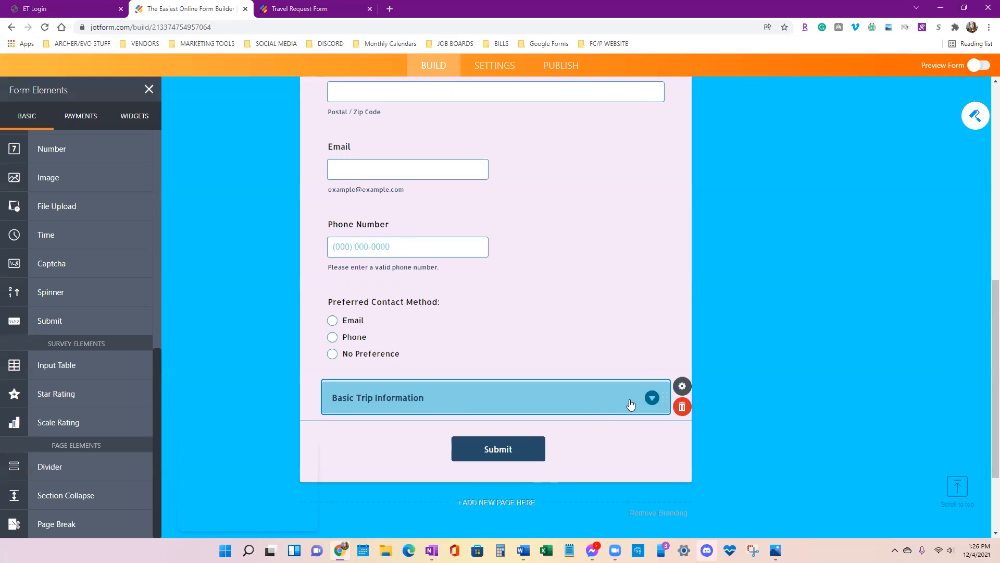
In the live Travel Request Form, expand Basic Trip Information and mark Flight and Rental Car as booking interests
left_click(314, 8)
left_click(477, 331)
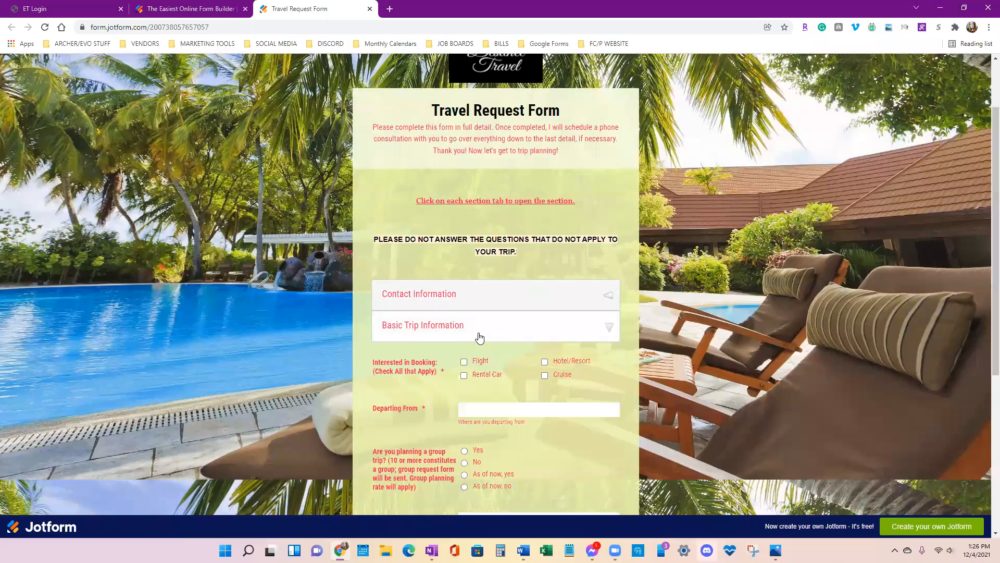
scroll(479, 320, "up", 2)
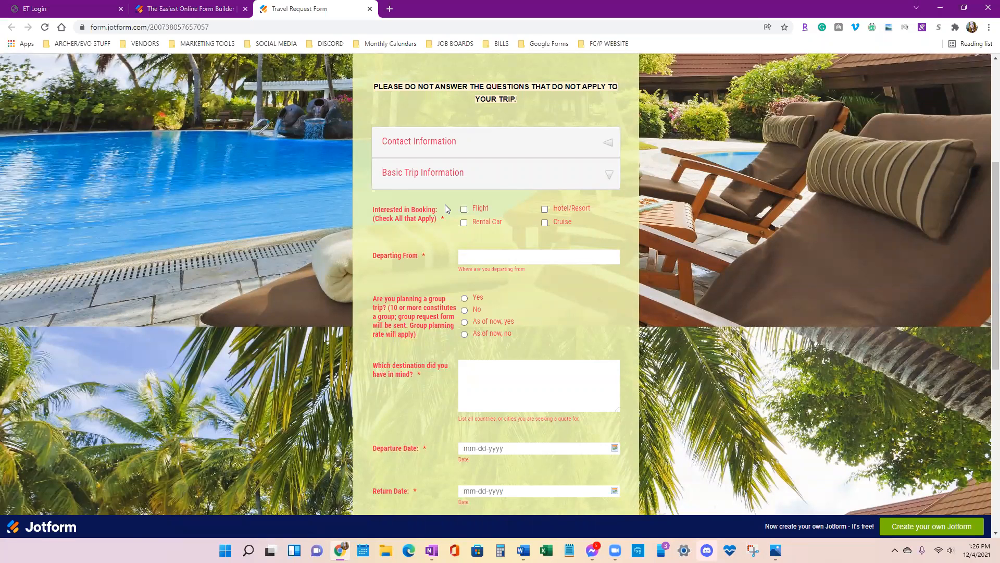
left_click(463, 209)
left_click(464, 222)
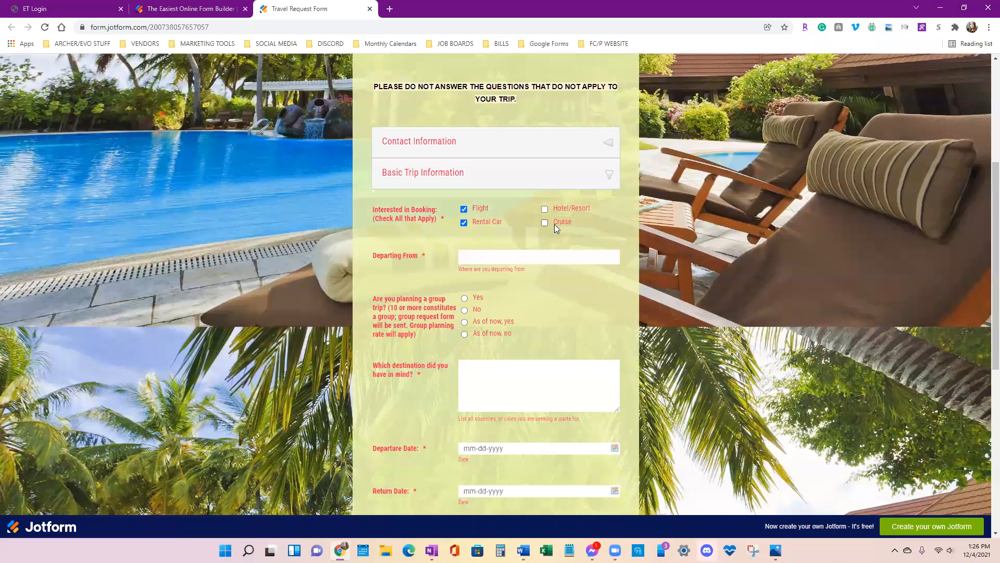
Fill in the live form's Departing From field with "Fort Wayne, Indiana"
left_click(490, 260)
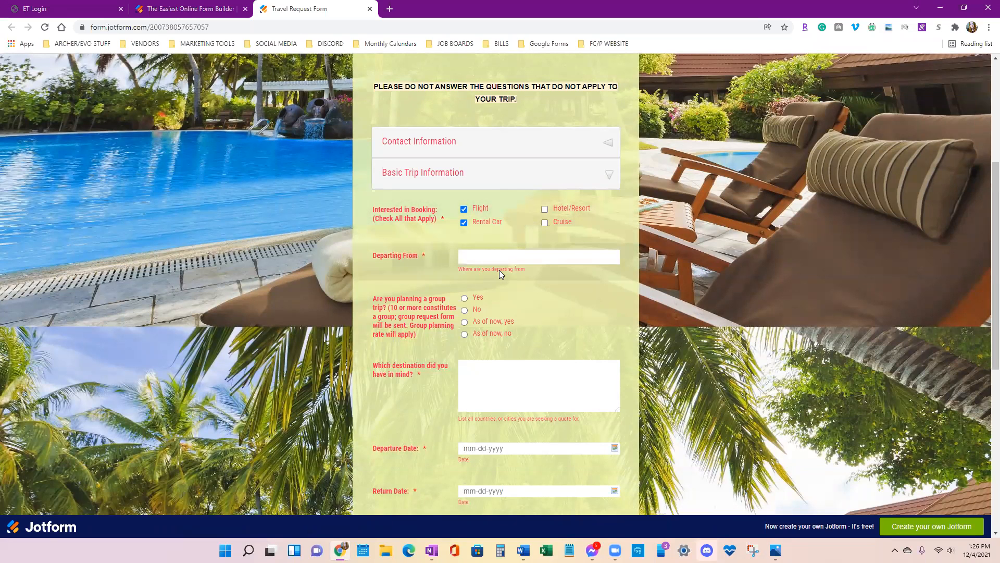
type("Fort ")
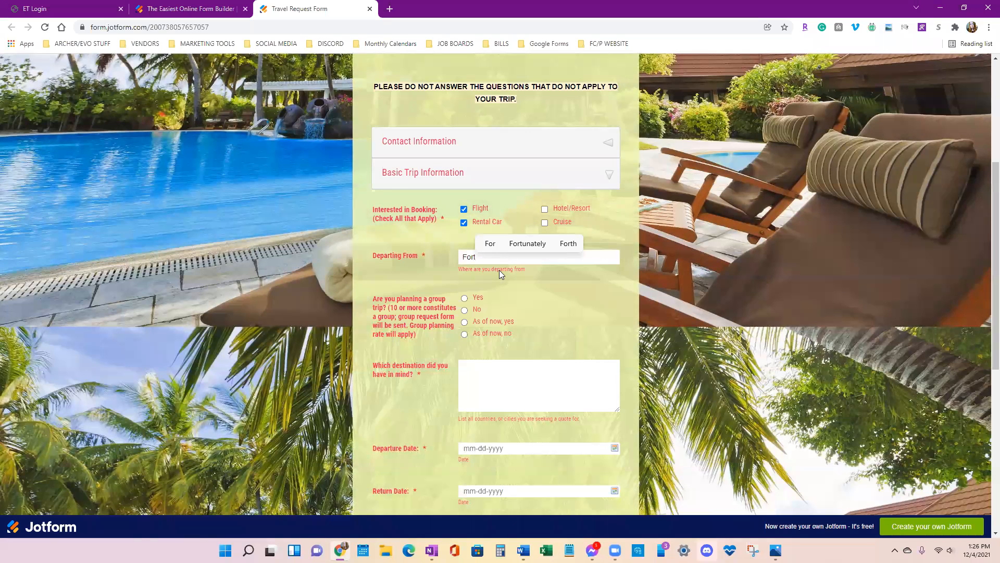
type("Way")
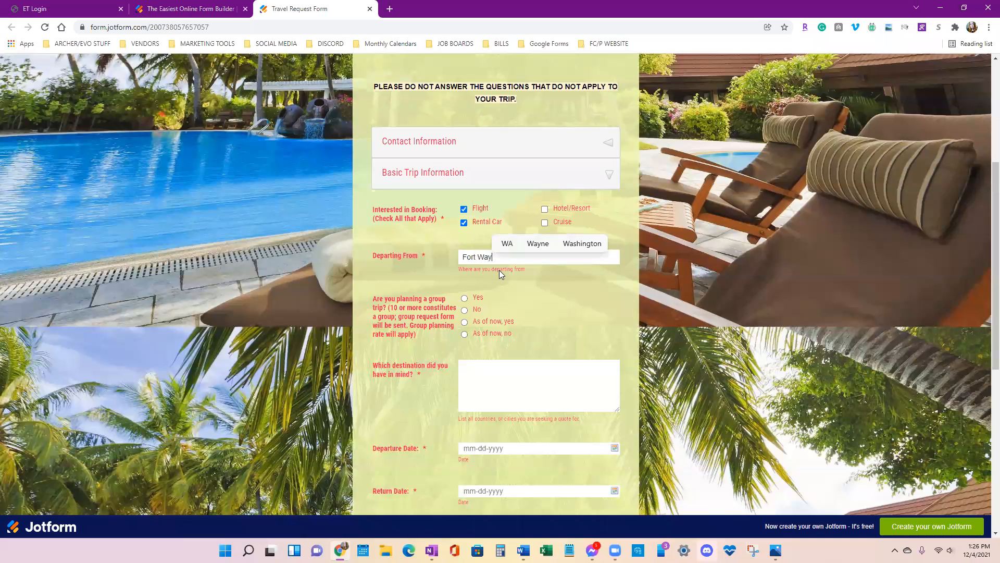
type("ne, Indiana")
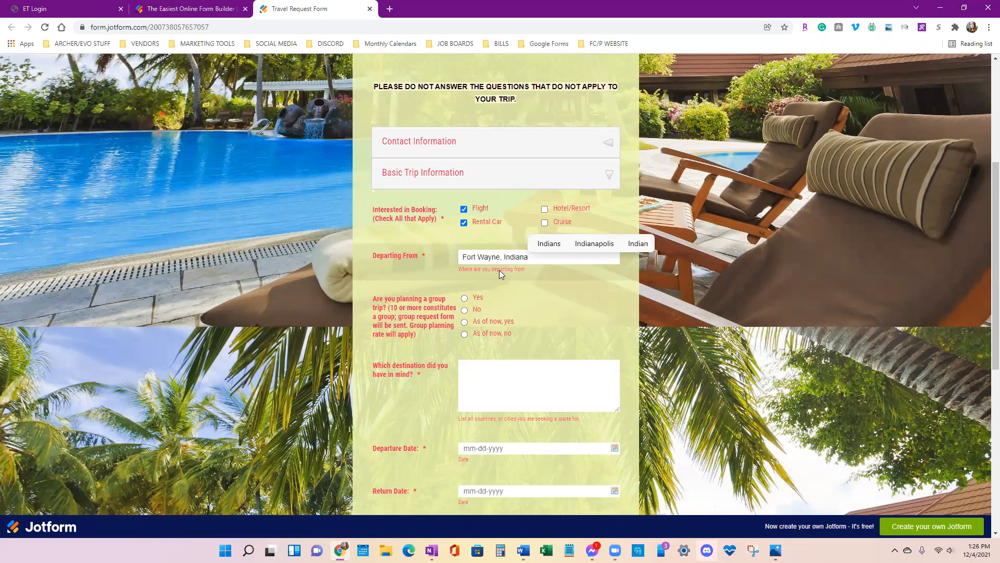
left_click(265, 26)
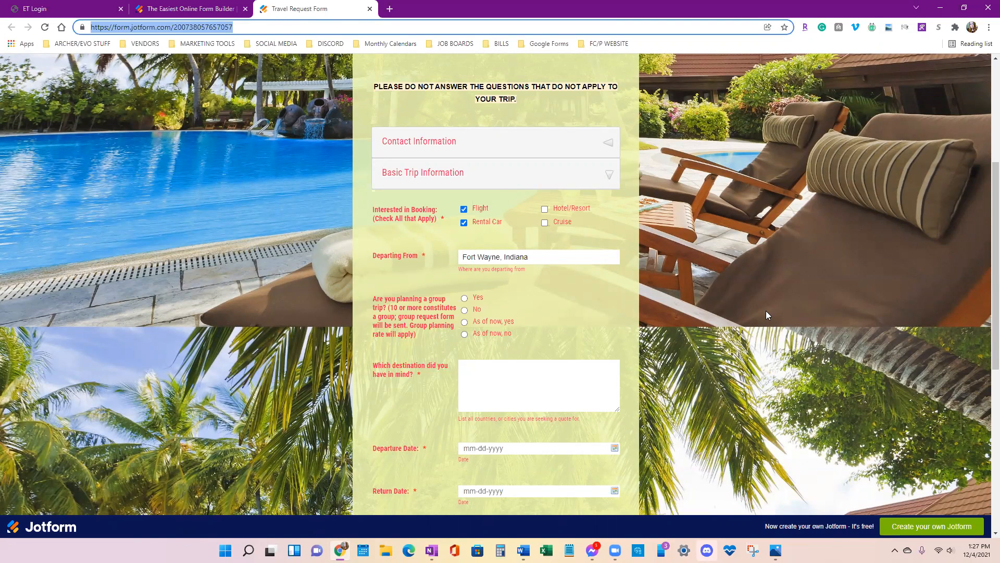
left_click(781, 285)
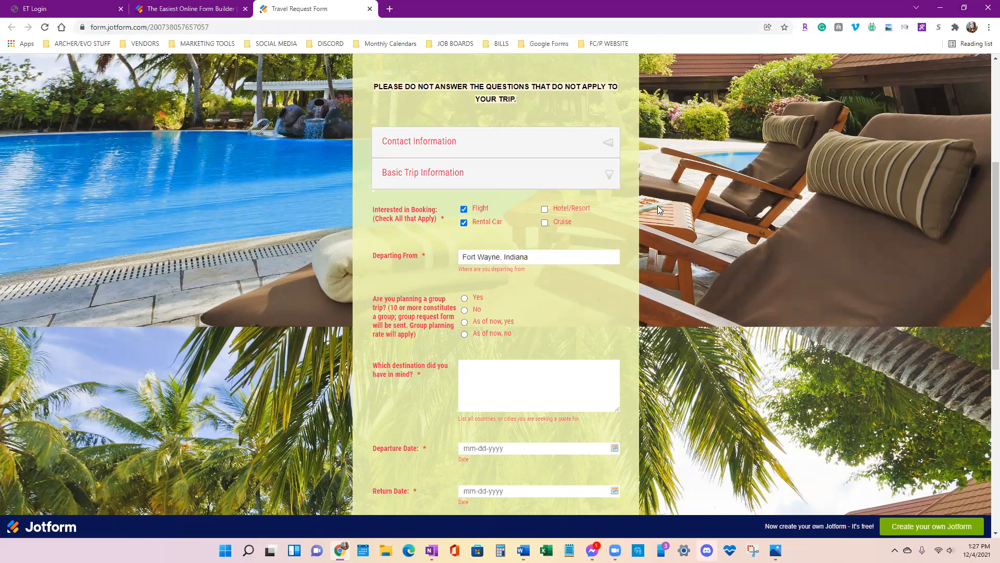
scroll(457, 210, "up", 1)
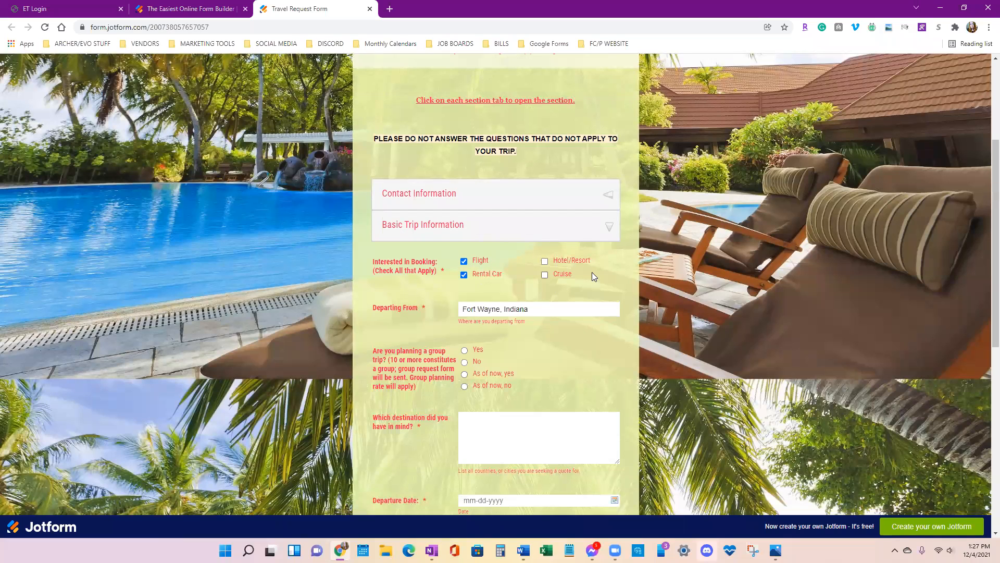
Return to the form builder and add a Multiple Choice question directly below the Basic Trip Information section
left_click(159, 6)
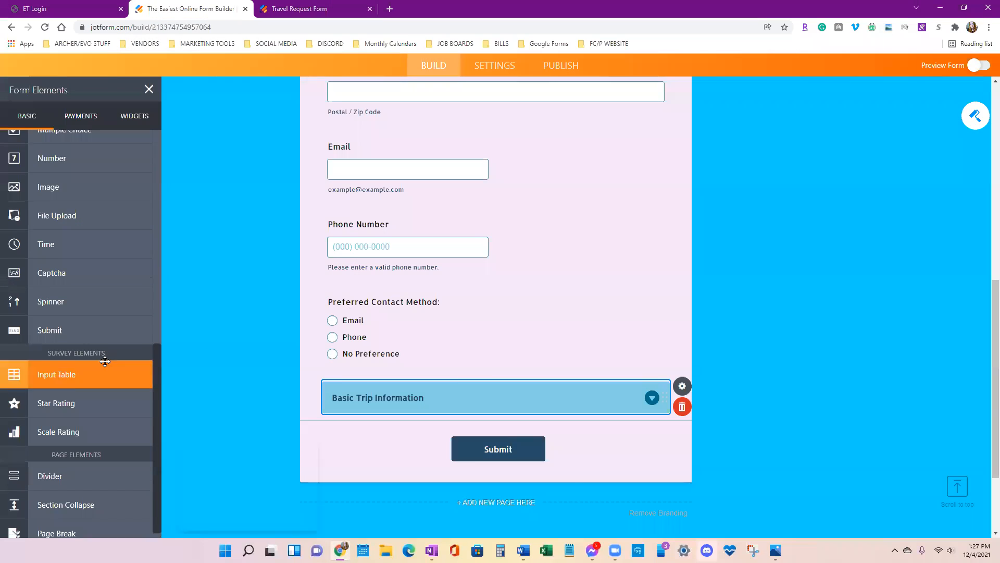
scroll(105, 361, "up", 1)
scroll(104, 361, "up", 1)
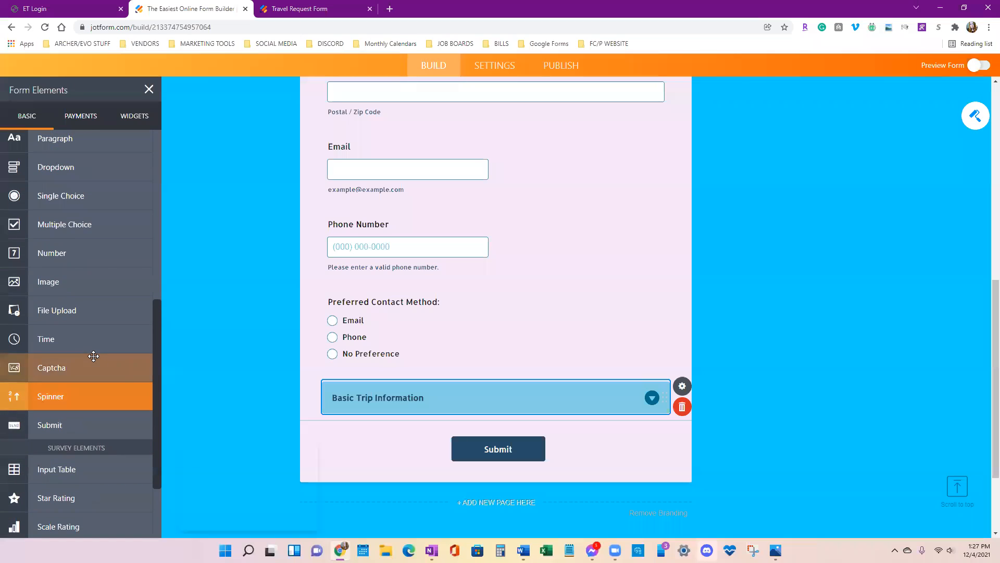
scroll(84, 367, "up", 2)
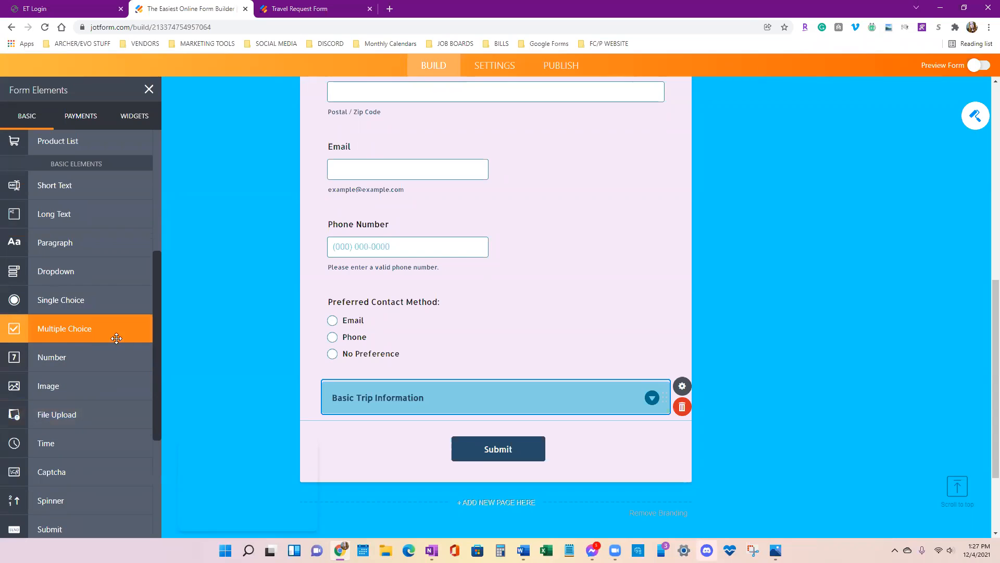
left_click_drag(51, 335, 473, 458)
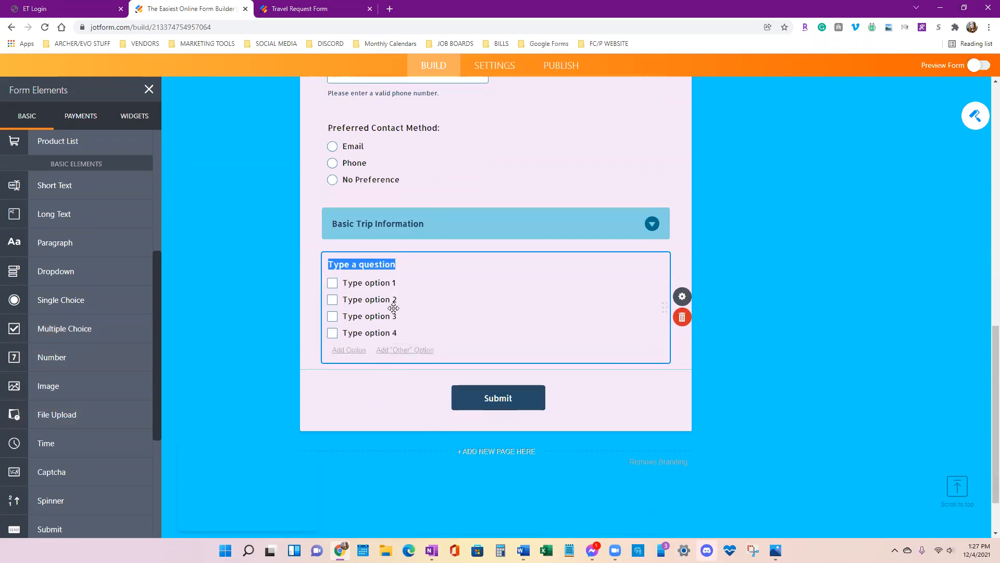
scroll(373, 292, "up", 1)
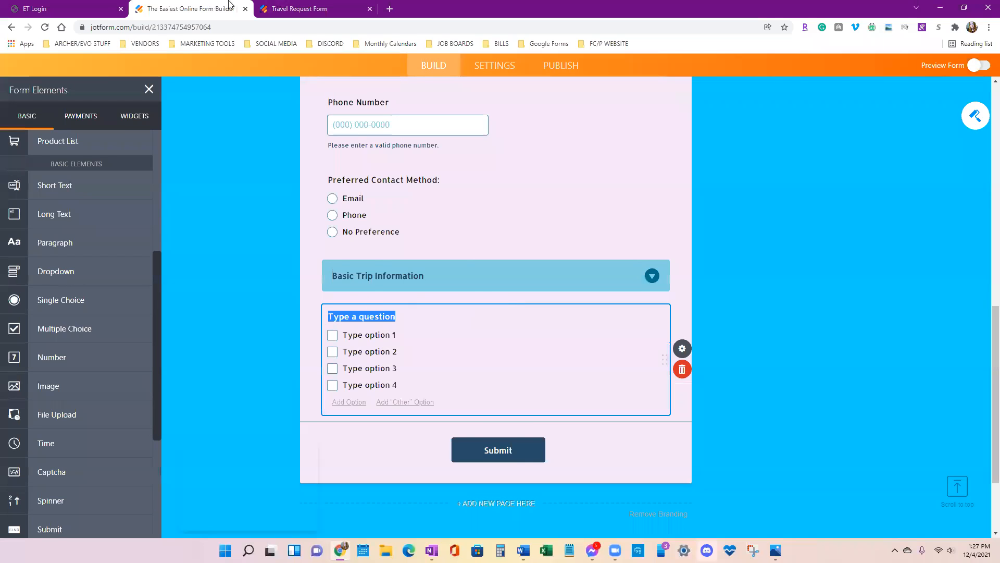
Title the new Multiple Choice question "Interested in booking: (check all that apply)"
left_click(300, 7)
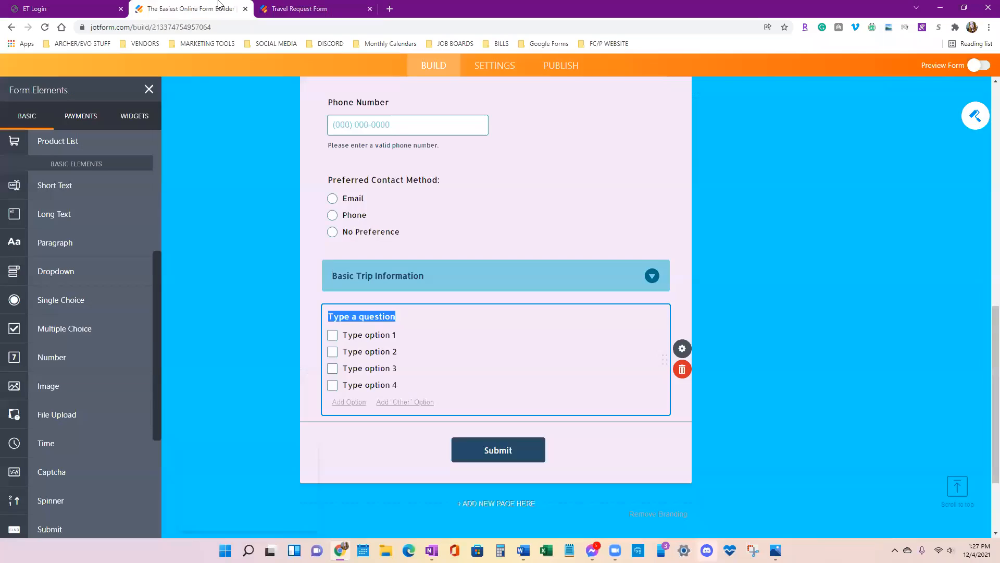
left_click(228, 5)
type("I")
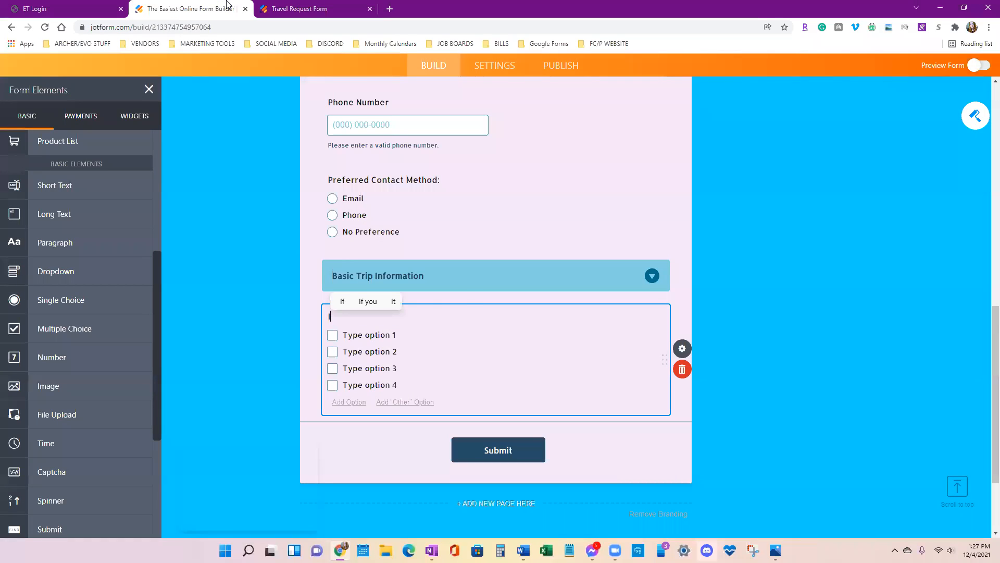
type("nterested")
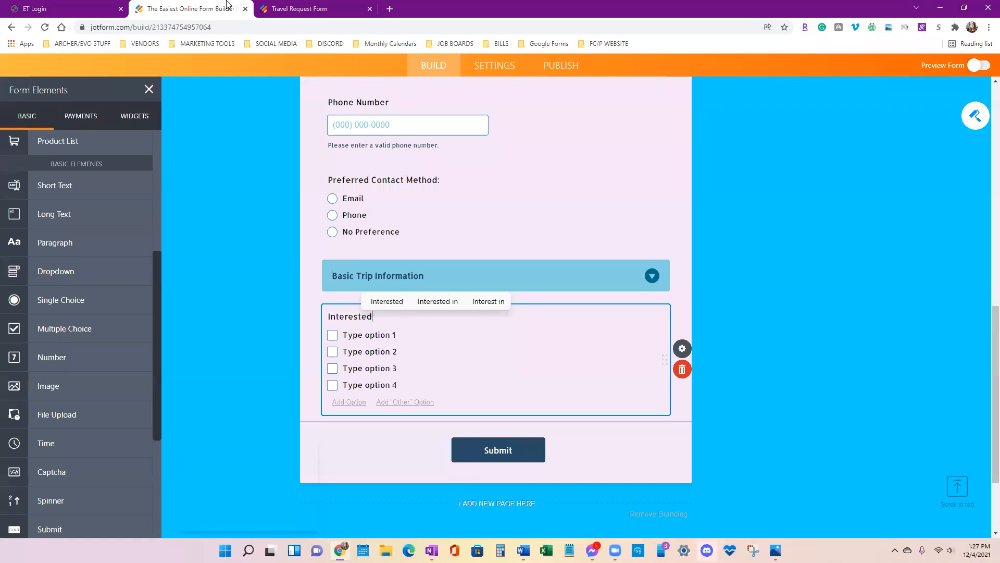
type(" in b")
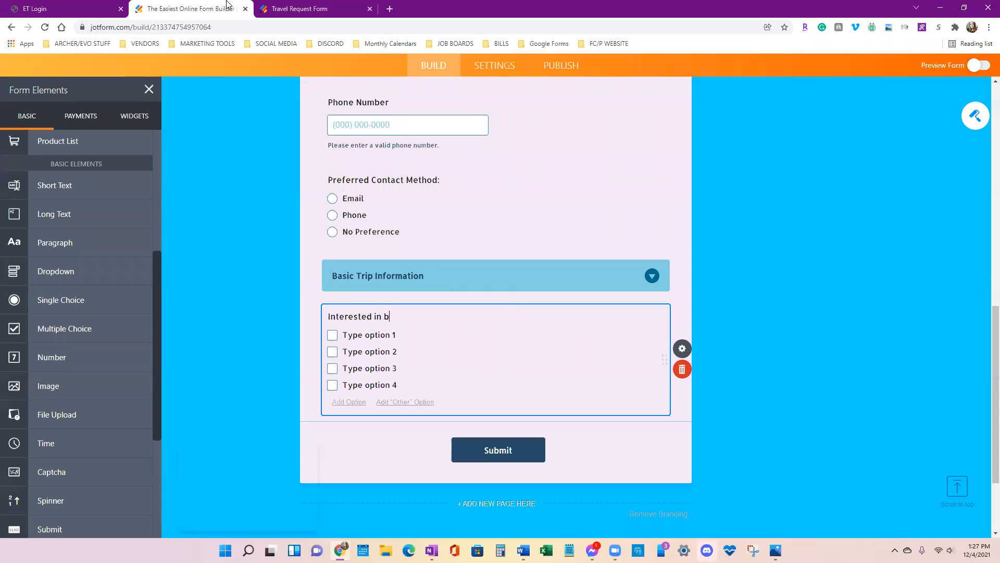
type("ooking: (check all that apply)")
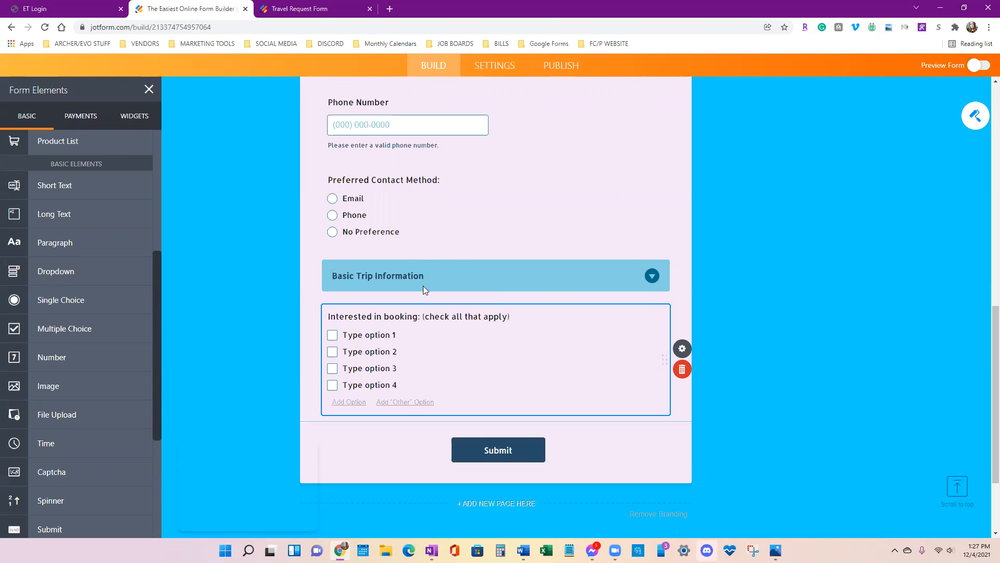
Check the booking options on the live Travel Request Form and name the new question's first option "Flight"
left_click(301, 9)
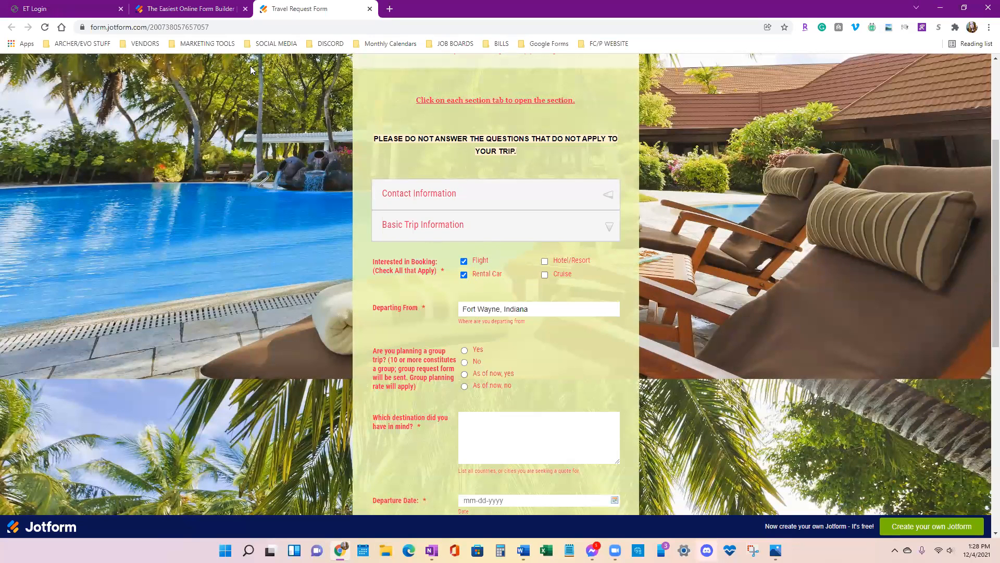
left_click(217, 7)
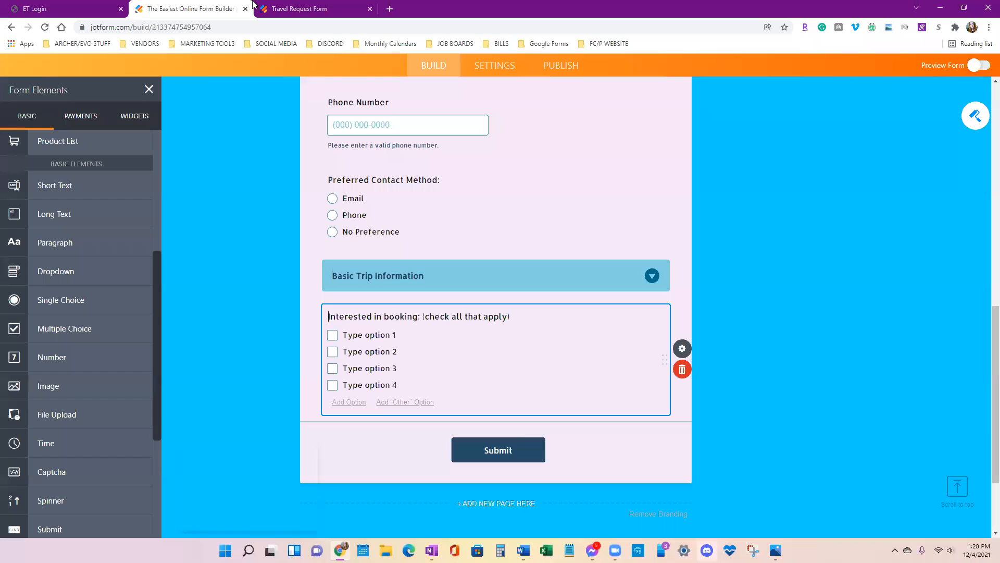
left_click(401, 334)
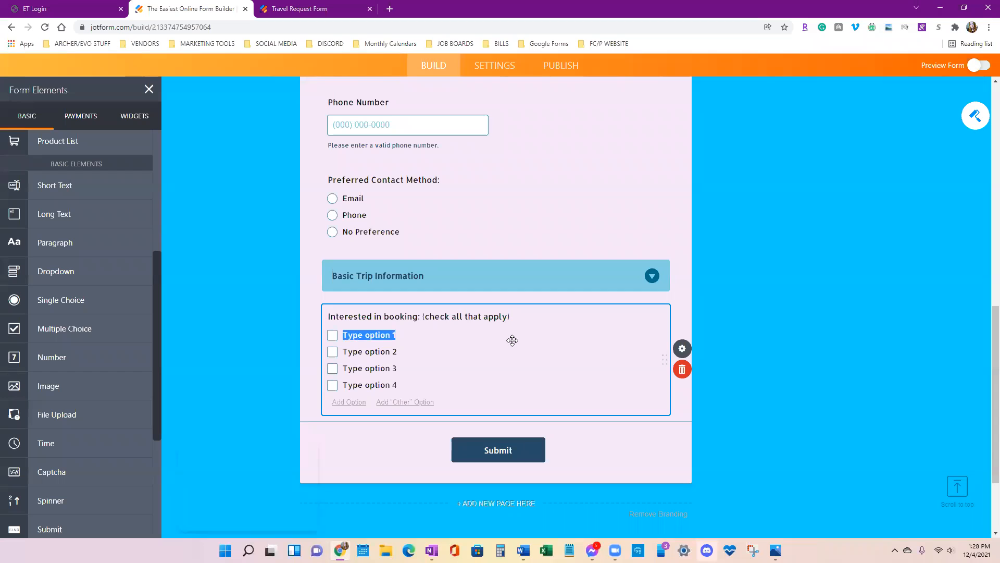
type("Flight")
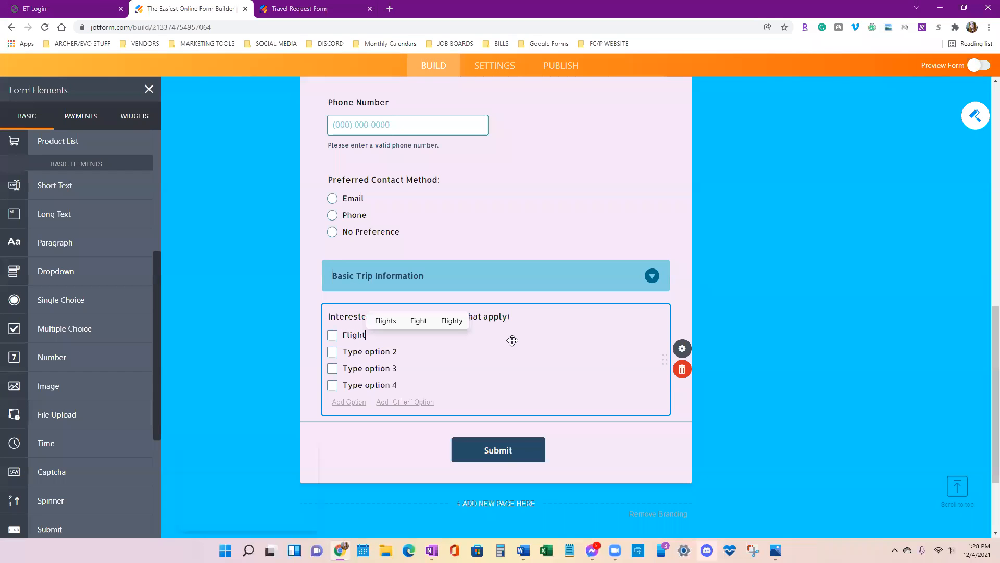
Name the remaining choices of the booking question Car, Hotel/Resort and Cruise
left_click(406, 351)
type("Car")
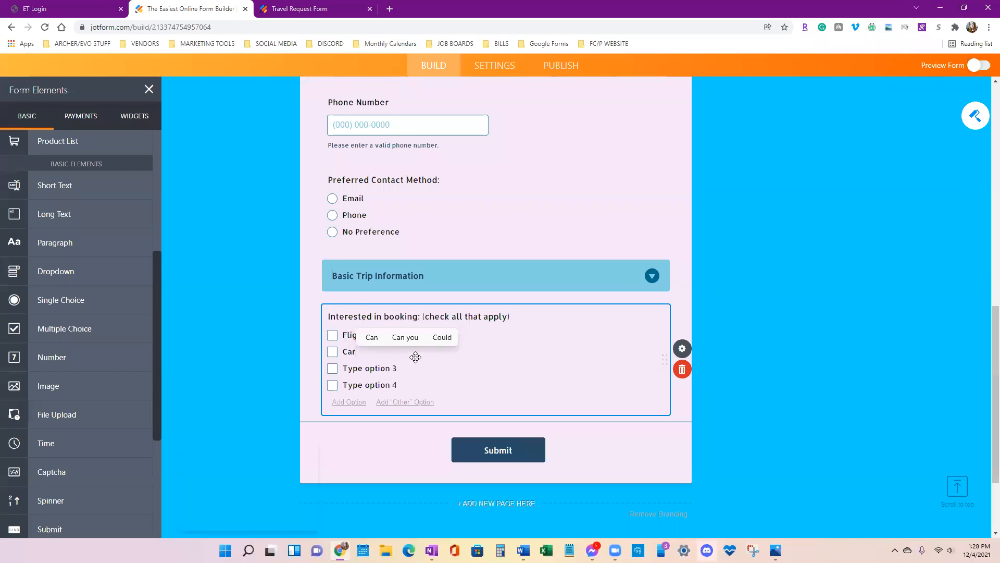
key("Tab")
type("Hot")
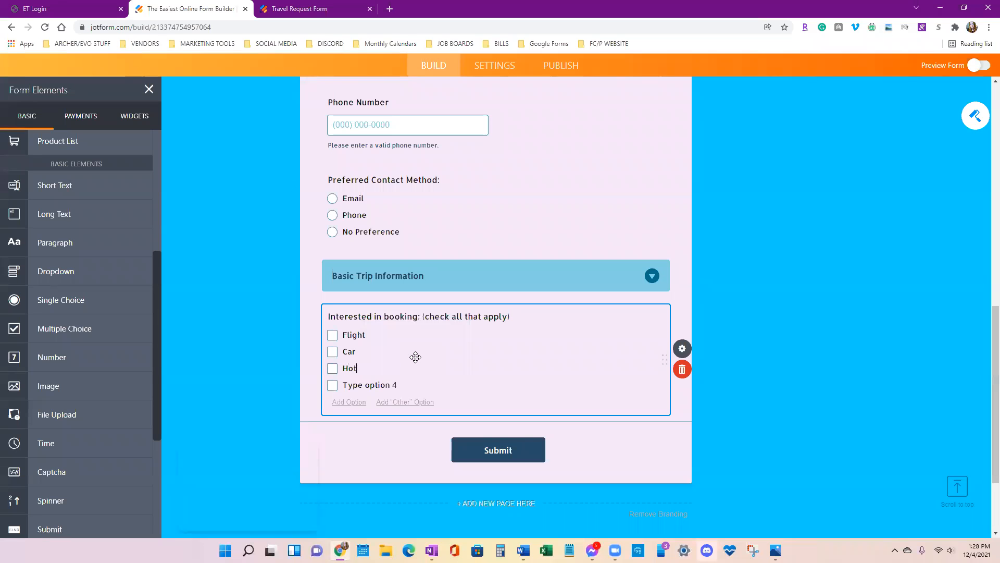
type("el/Resort")
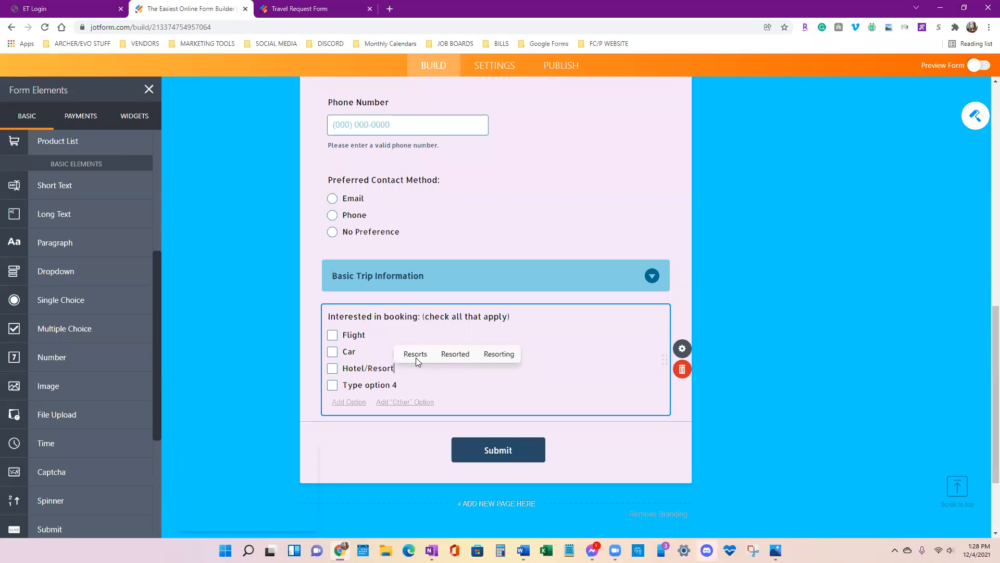
left_click(275, 6)
left_click(190, 9)
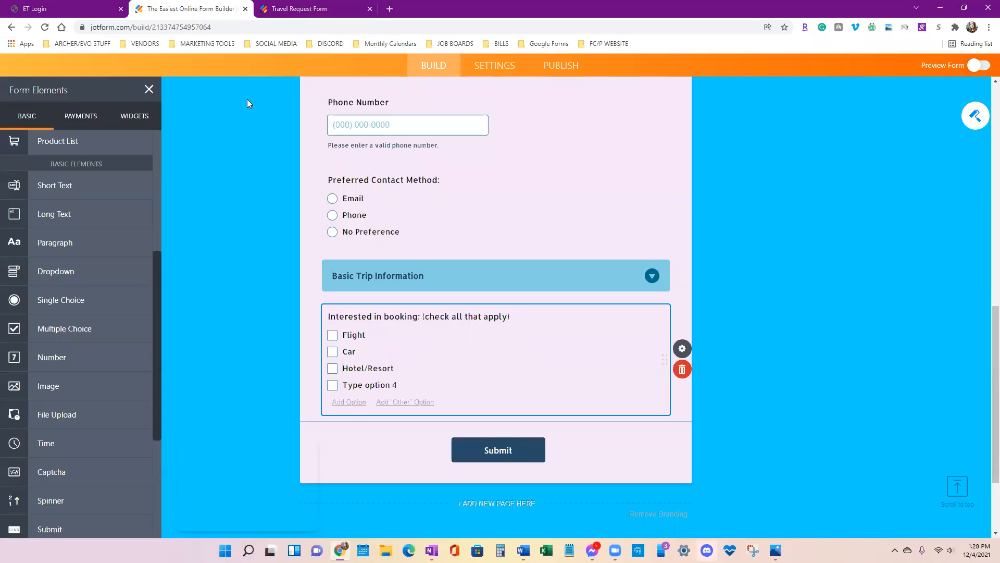
left_click(365, 385)
type("Cruise")
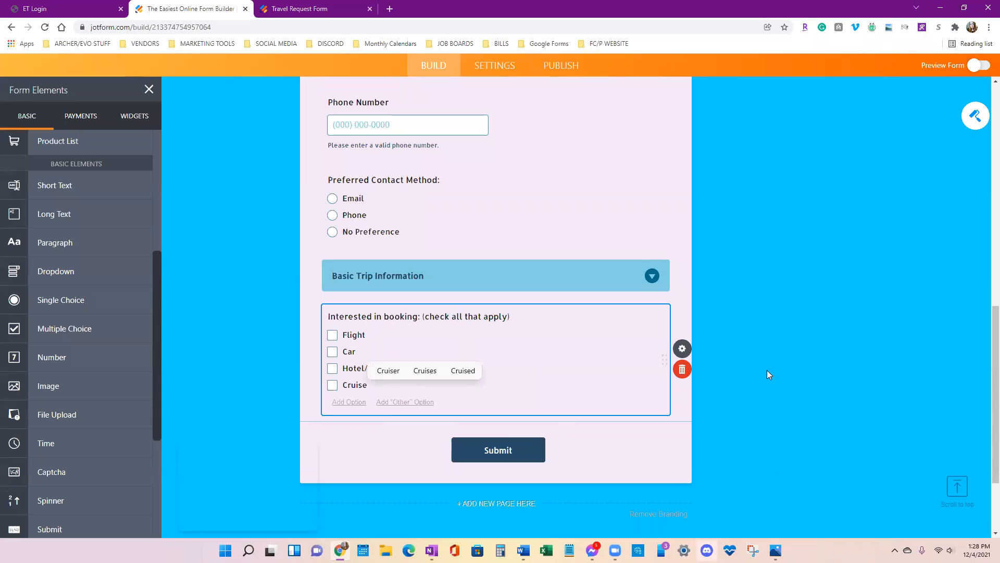
Try adding an "Other" choice to the booking question and remove it
left_click(388, 404)
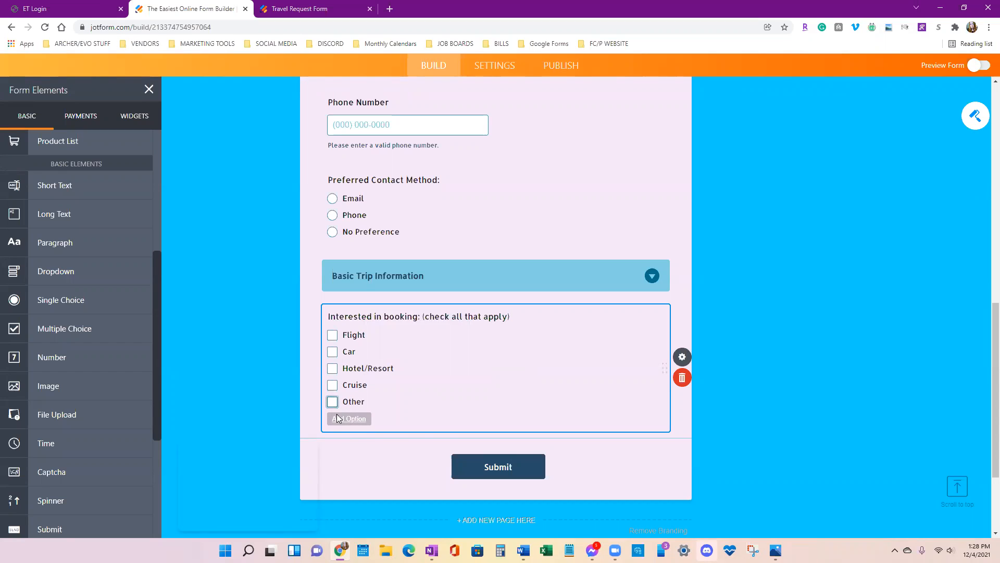
left_click(375, 400)
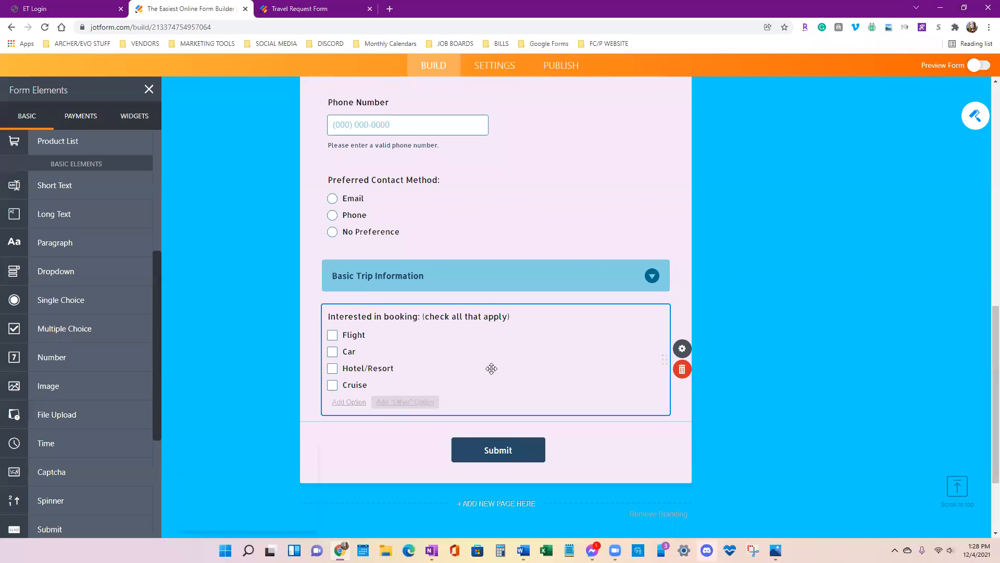
Try the left and right label alignments in the booking question's properties and restore the top alignment
left_click(684, 349)
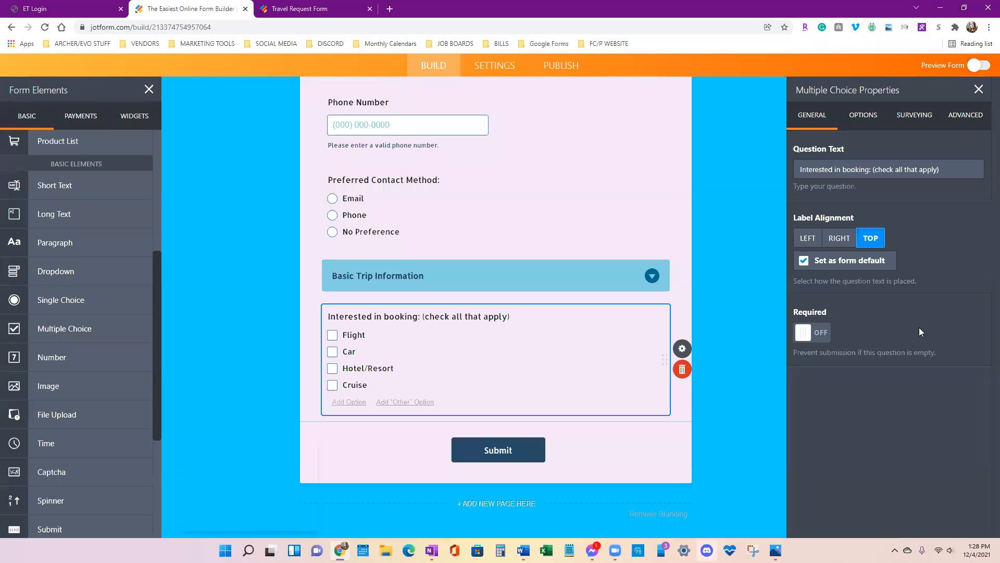
left_click(803, 241)
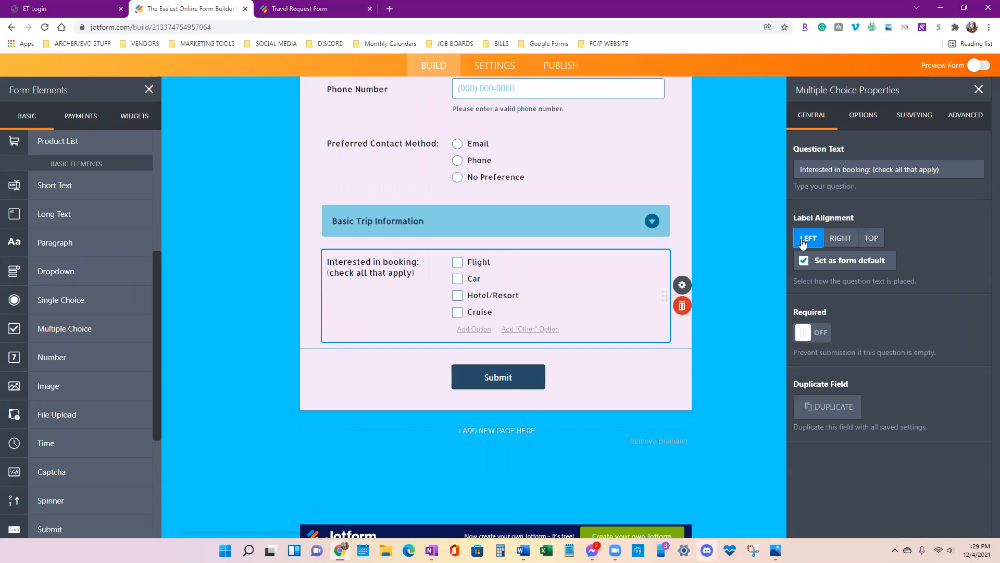
left_click(836, 241)
left_click(868, 239)
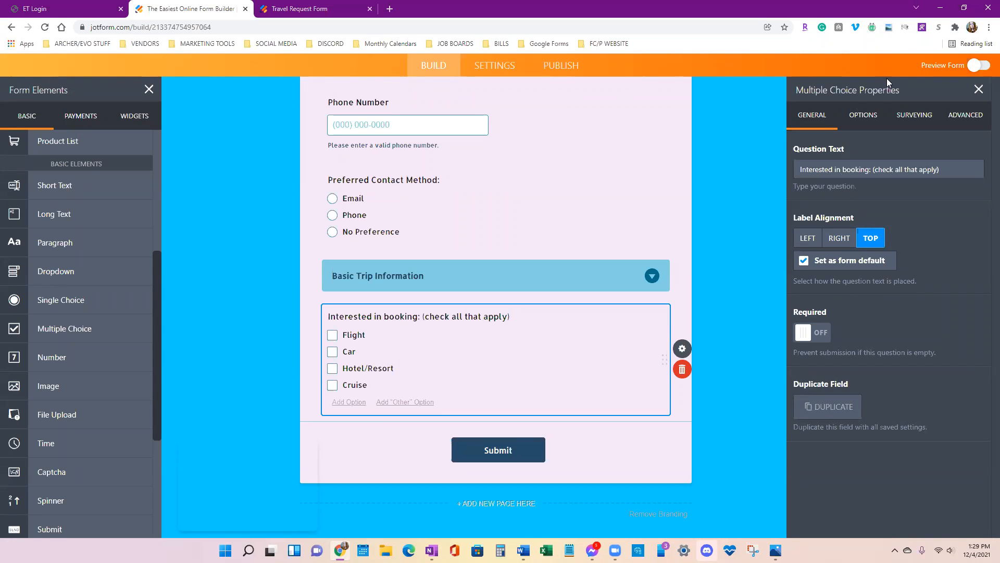
Spread the booking question's choices across 2 columns, trying out the Display Other Option setting before closing the properties
left_click(871, 117)
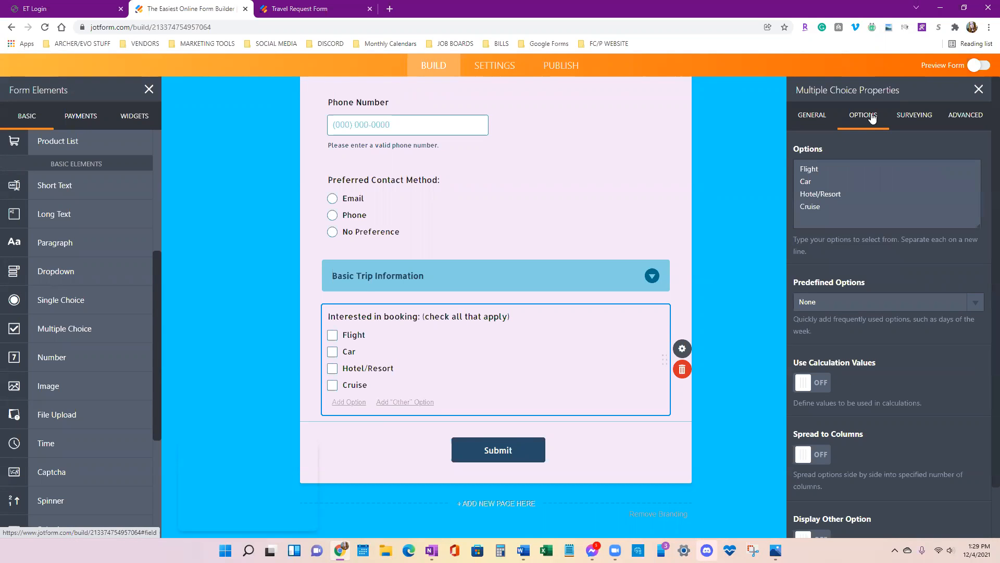
scroll(923, 320, "down", 1)
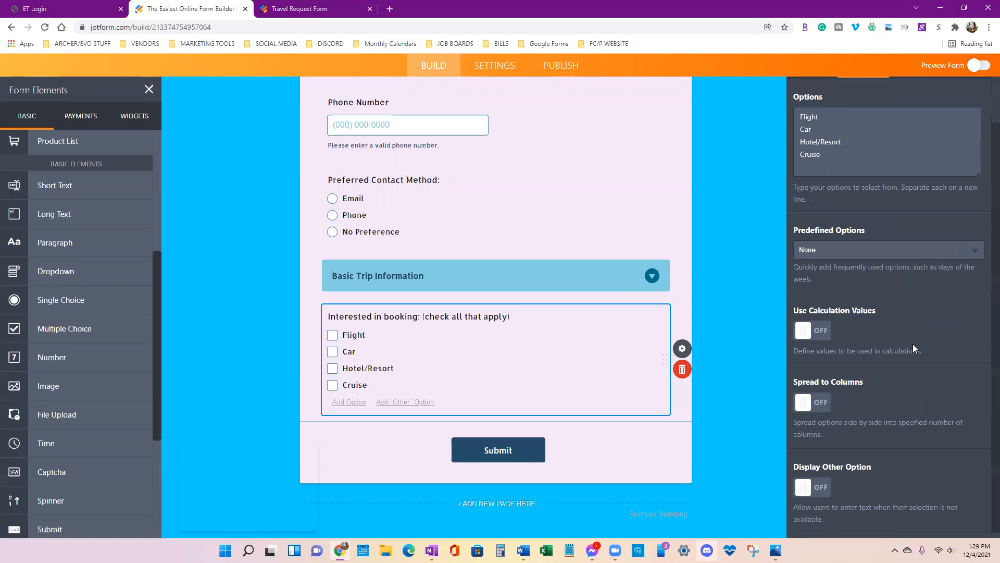
left_click(817, 402)
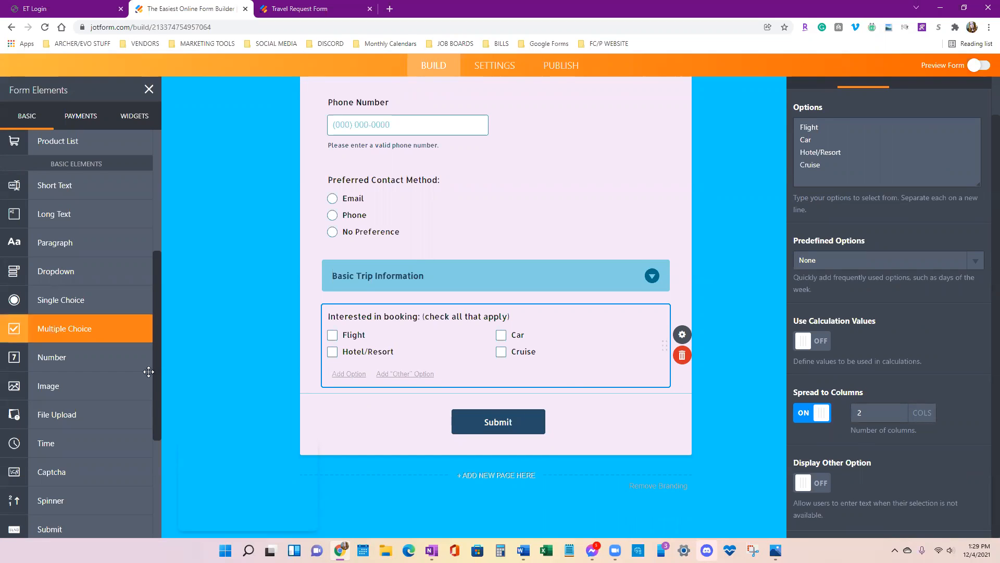
left_click(814, 414)
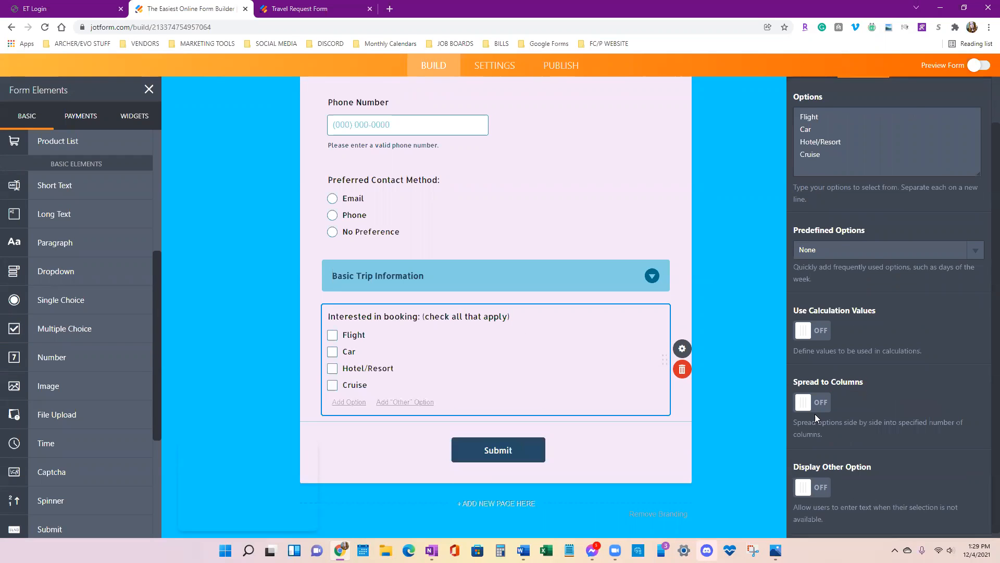
left_click(815, 413)
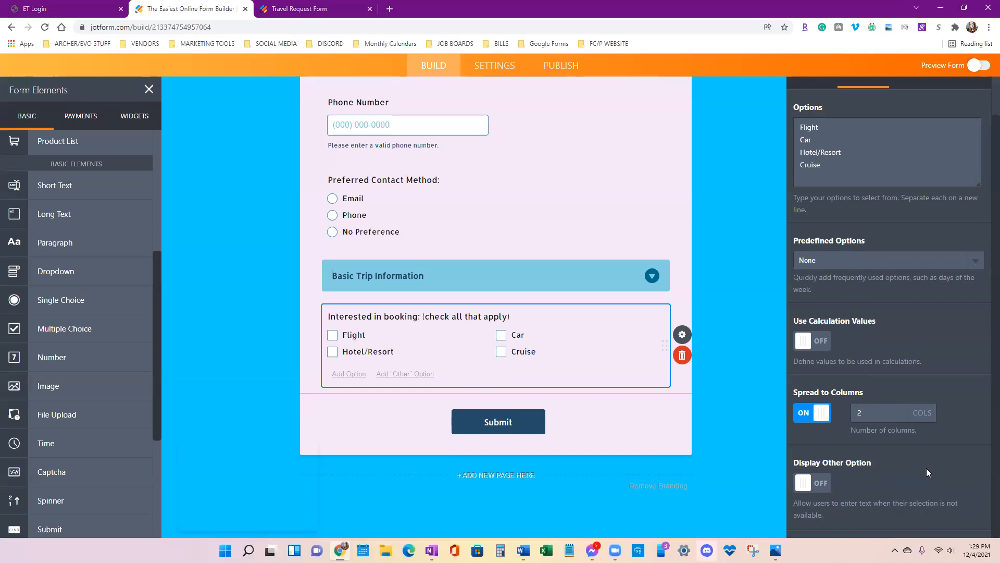
left_click(821, 485)
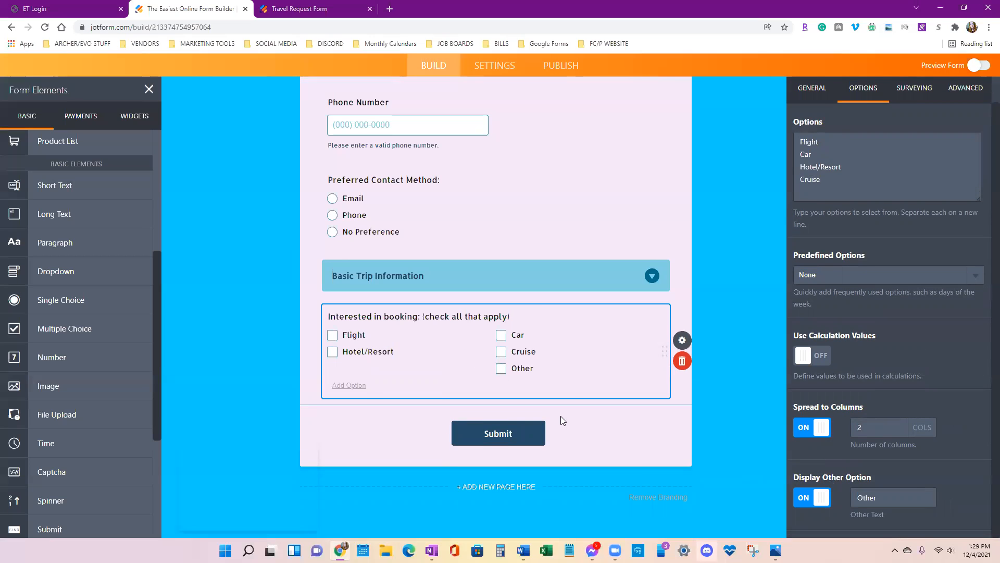
left_click(803, 498)
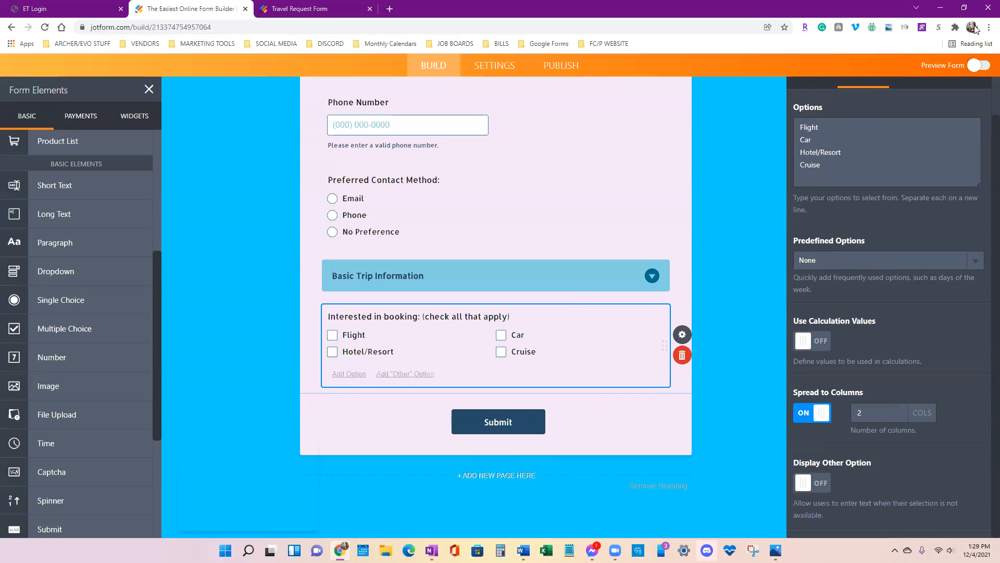
left_click(746, 237)
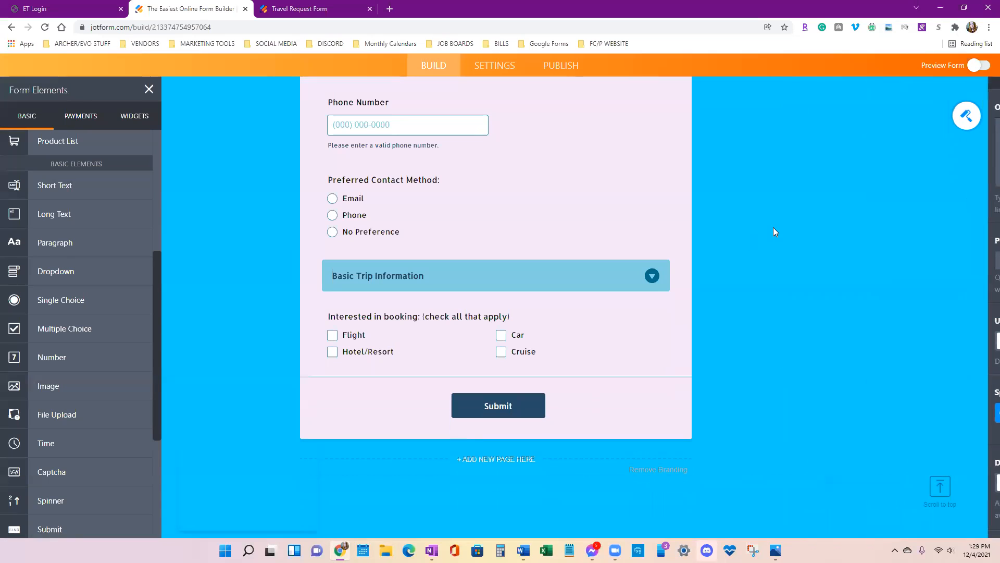
Add a Short Text question titled "Departing From:" below the booking checkboxes, using the Travel Request Form as reference
left_click(334, 5)
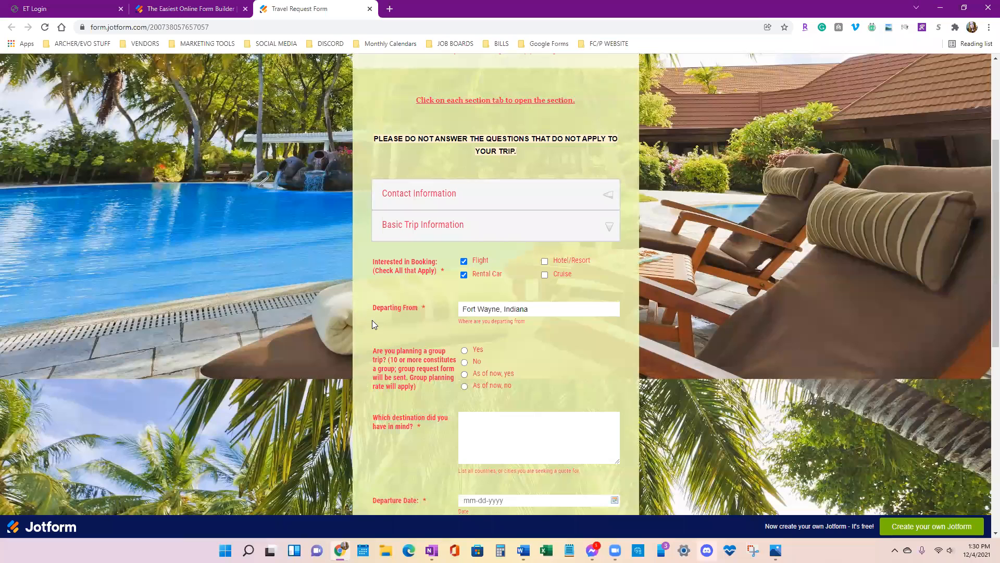
left_click(183, 11)
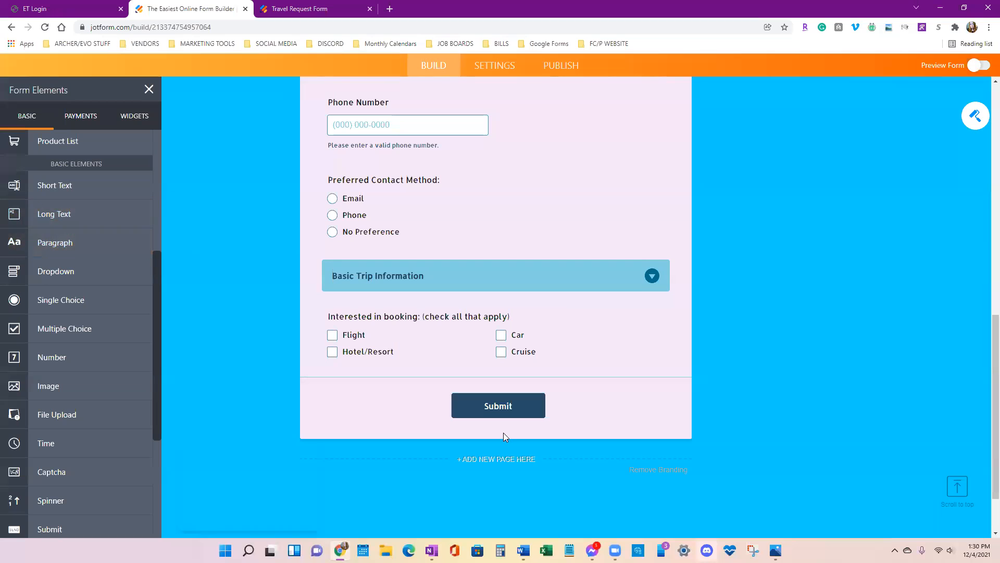
scroll(353, 333, "up", 2)
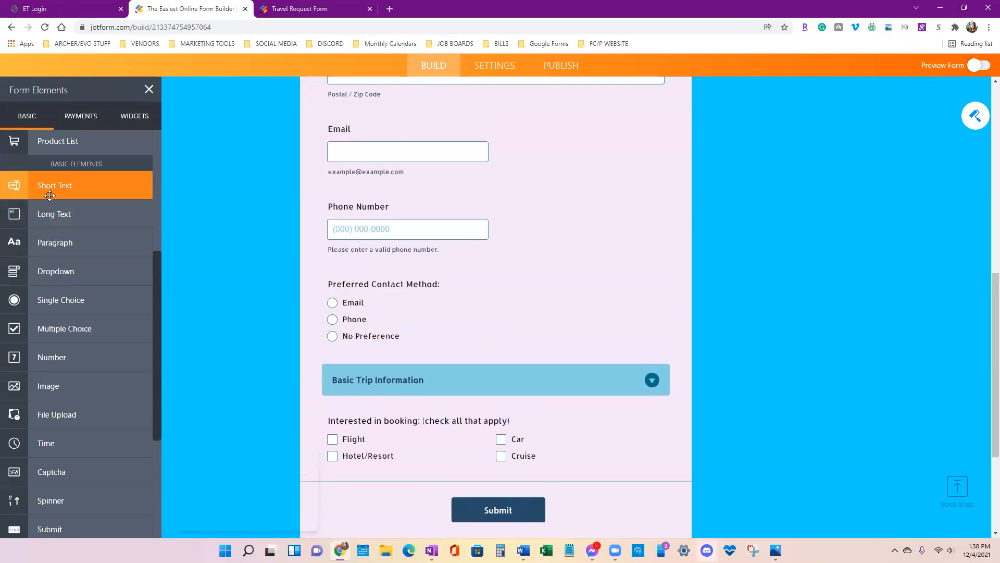
left_click_drag(56, 191, 469, 346)
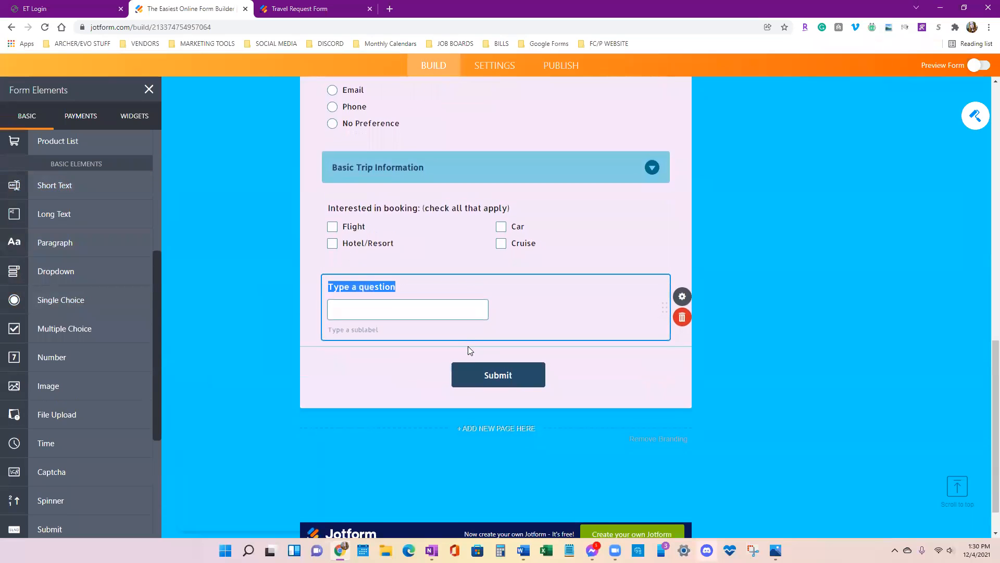
key("ctrl+d")
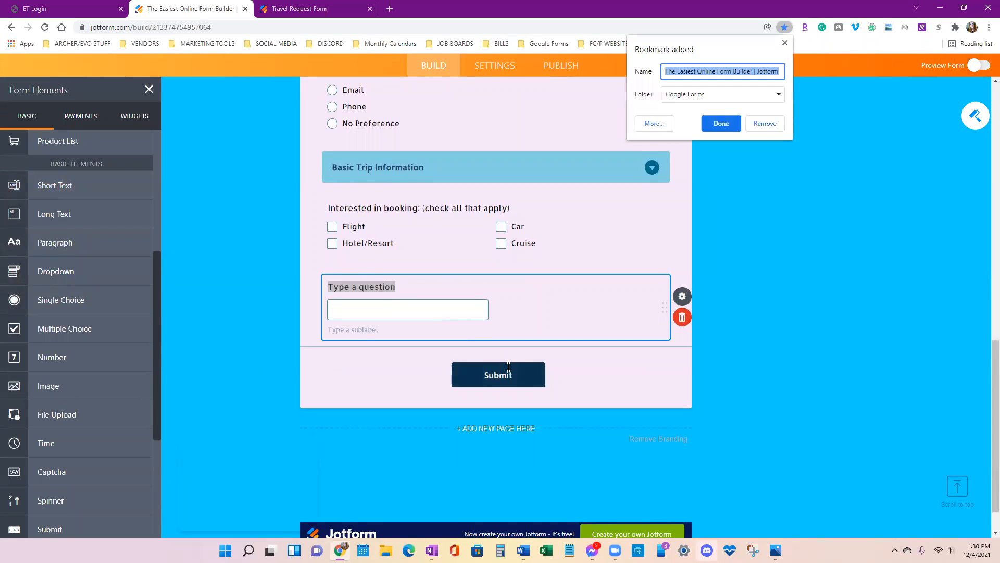
left_click(785, 42)
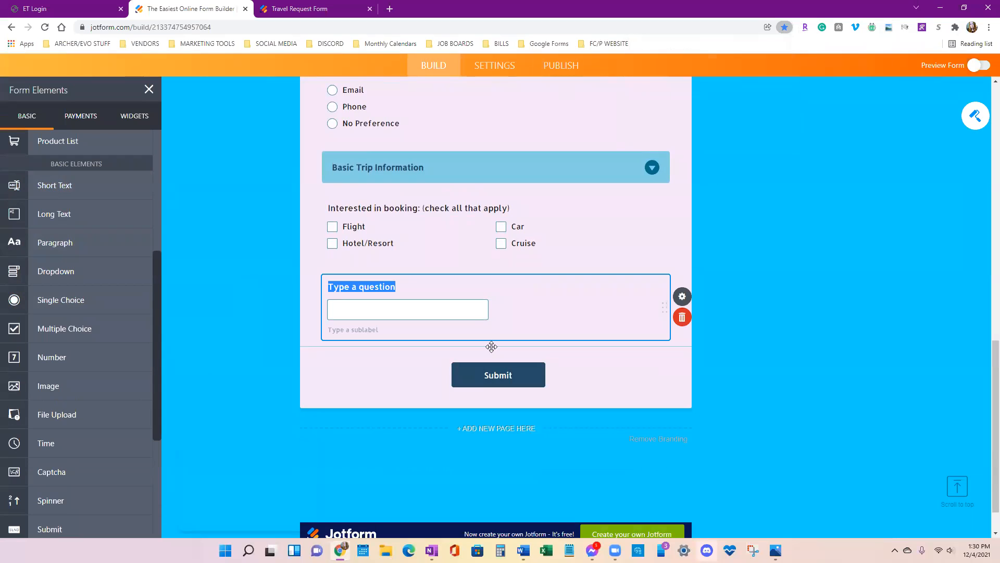
triple_click(408, 287)
type("Departin")
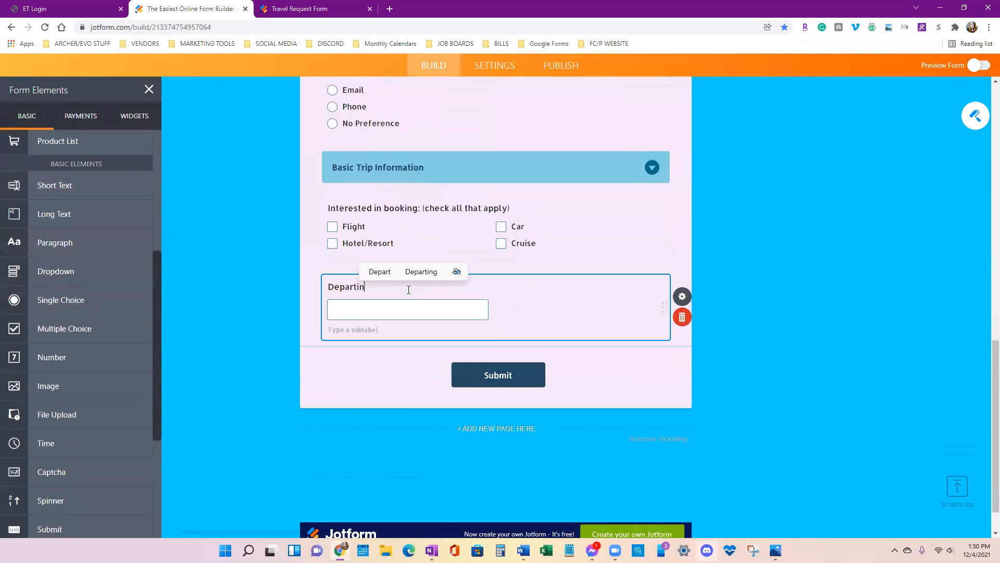
type("g From:")
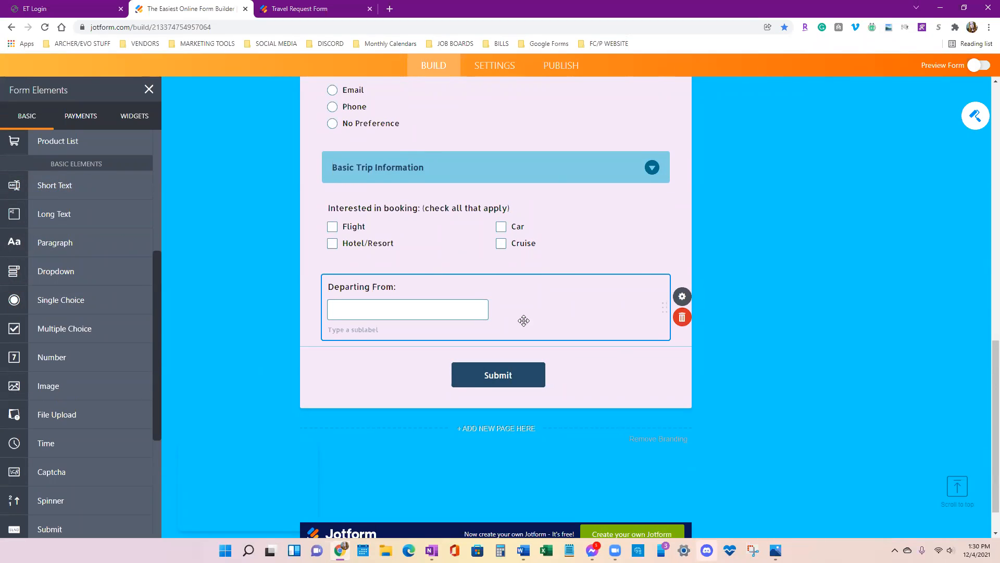
Try the right and left label alignments for the "Departing From:" question and restore the top alignment
left_click(693, 296)
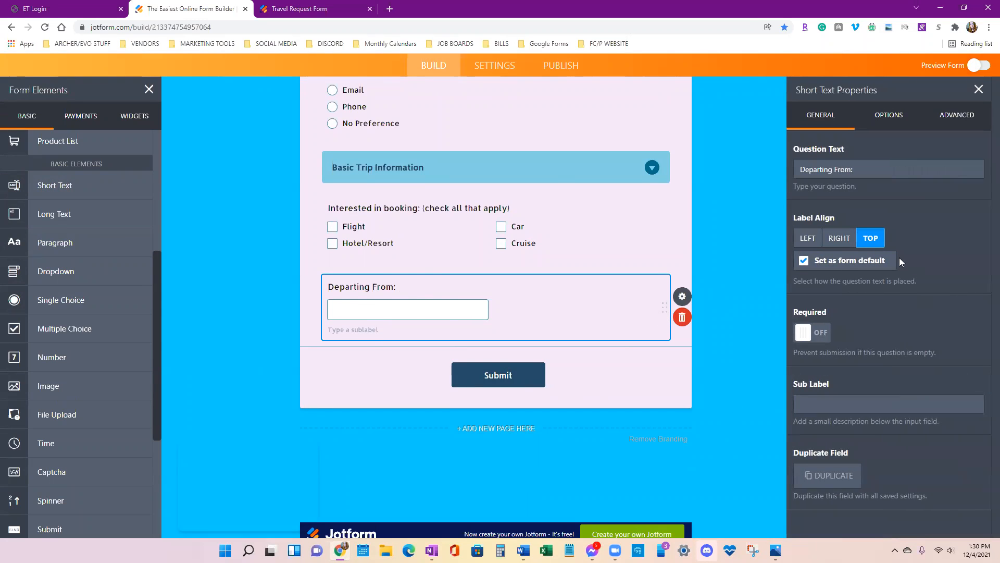
left_click(827, 238)
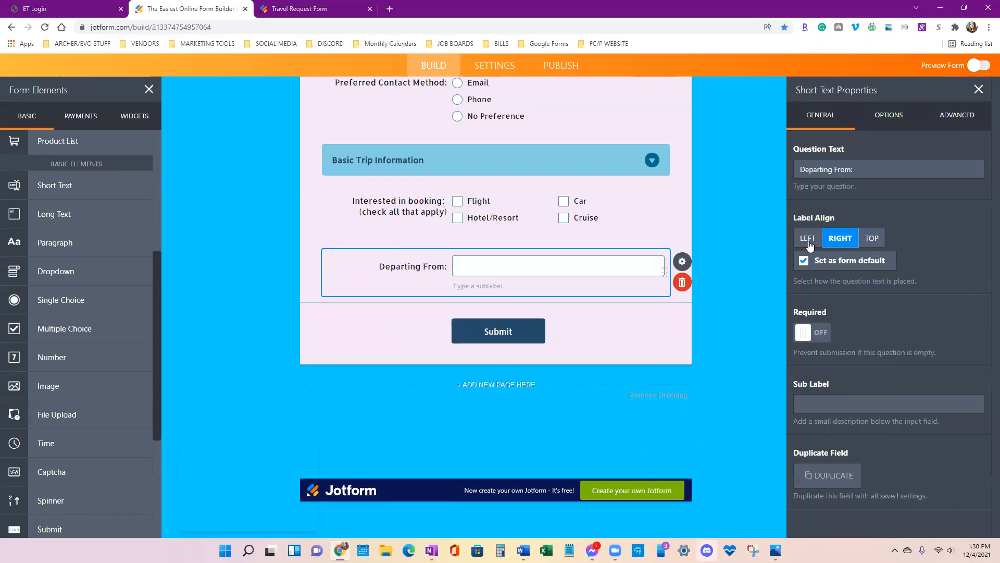
left_click(808, 241)
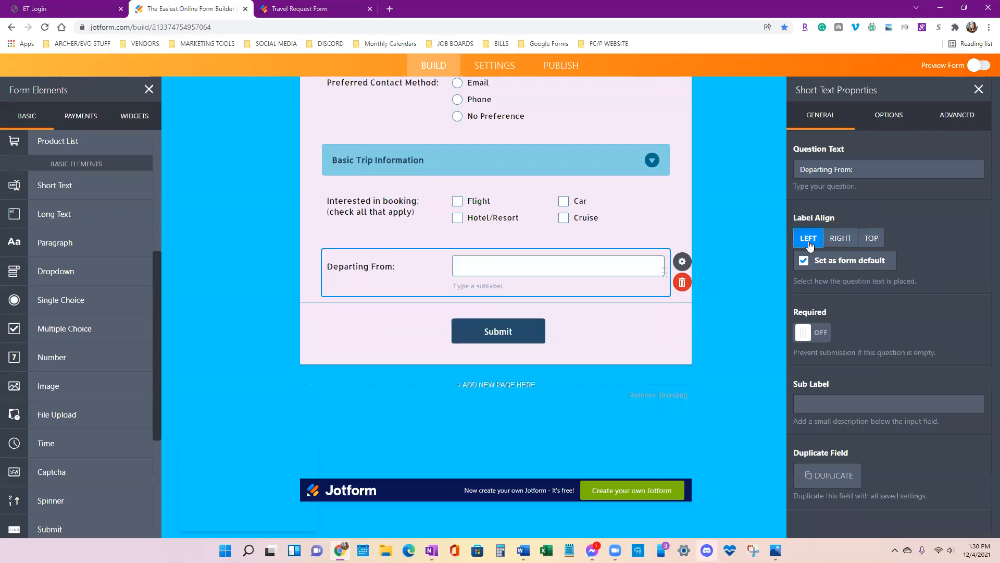
left_click(870, 240)
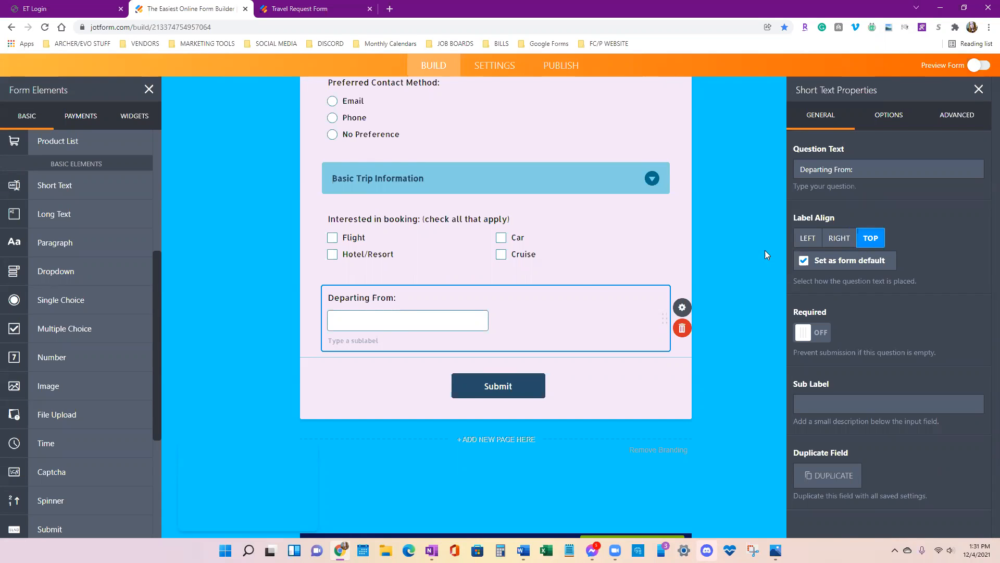
Make both the "Interested in booking" and "Departing From:" questions required
left_click(609, 248)
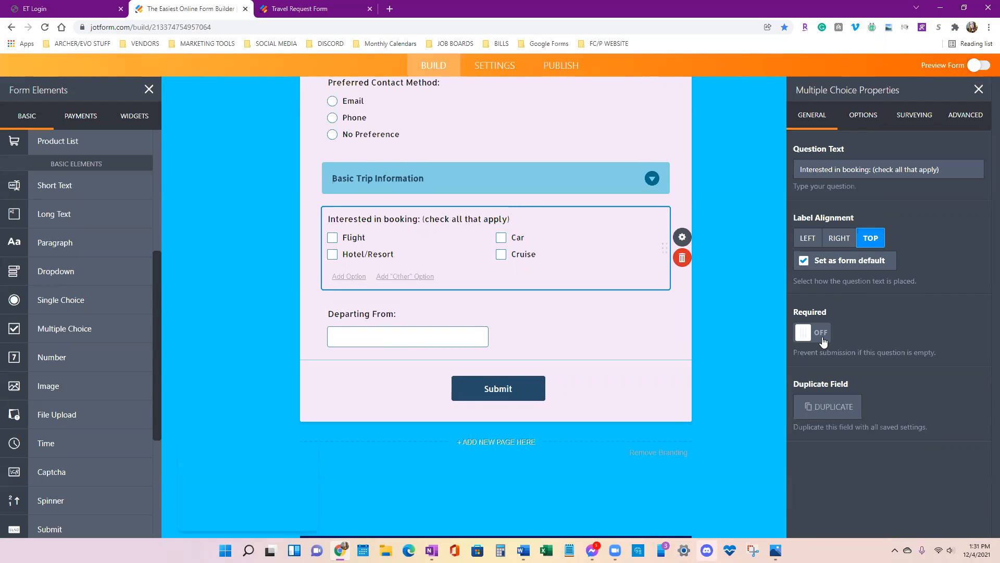
left_click(805, 336)
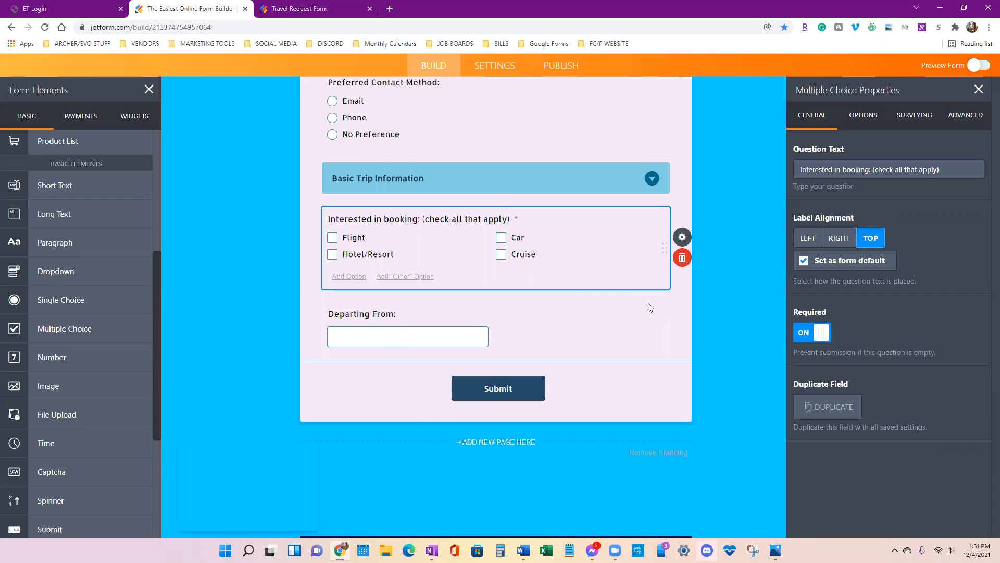
left_click(517, 330)
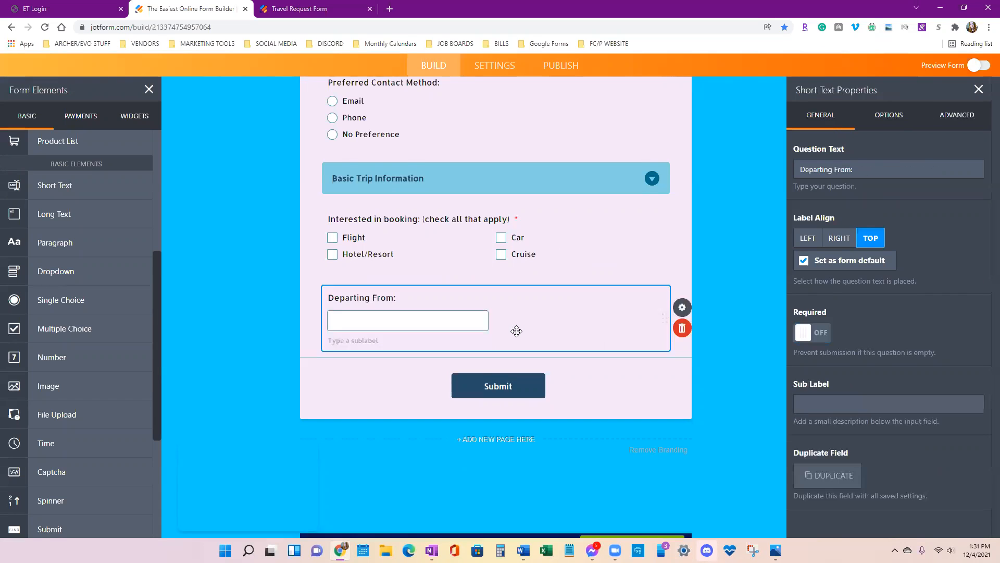
left_click(806, 338)
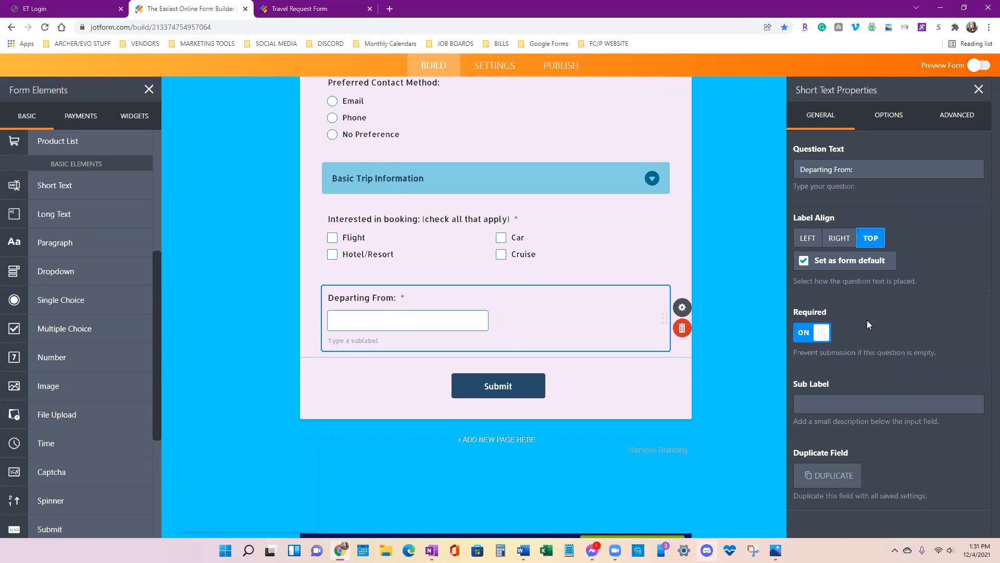
Review the option and advanced settings available for the "Departing From:" question, leaving them unedited, and close its properties
left_click(909, 123)
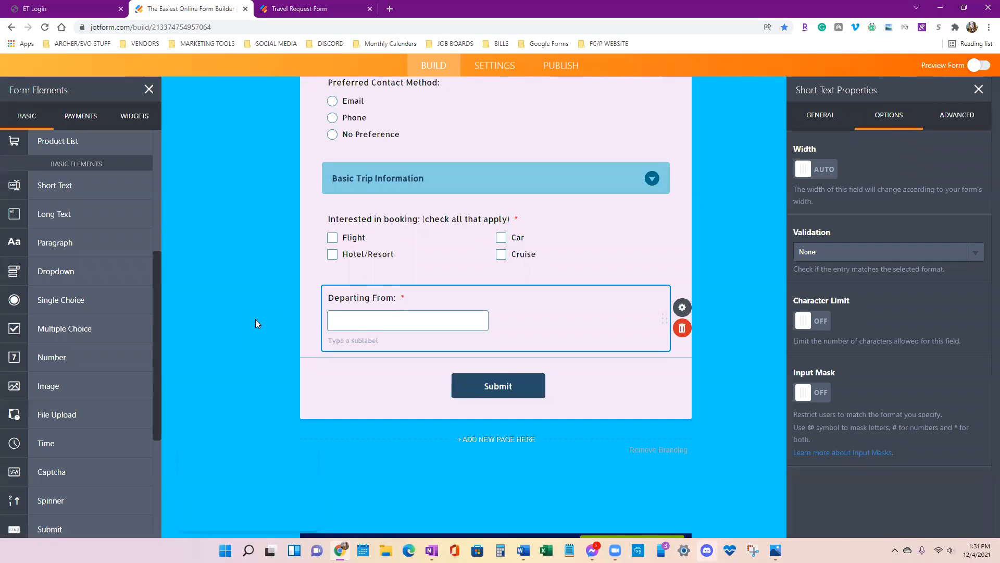
left_click(976, 119)
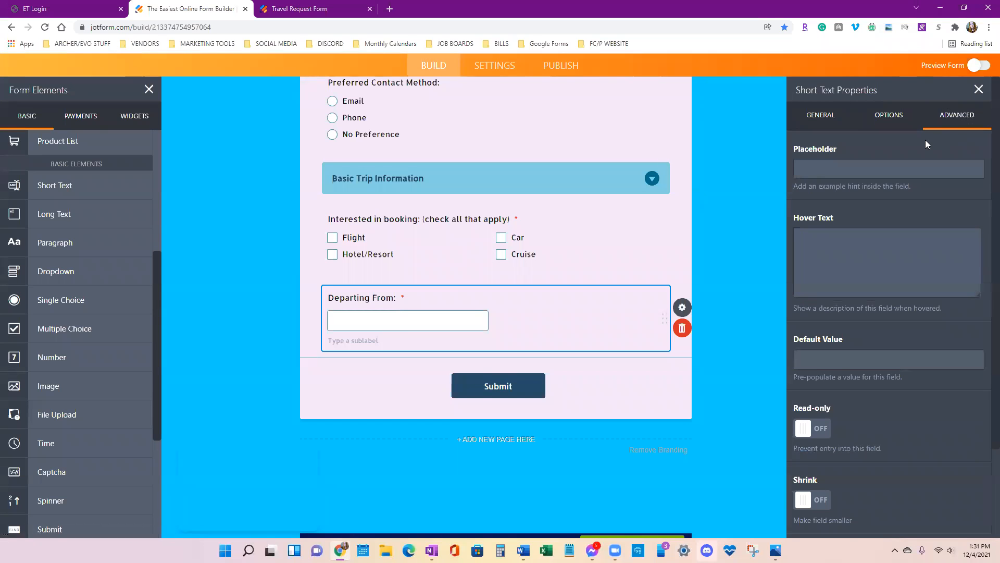
left_click(978, 92)
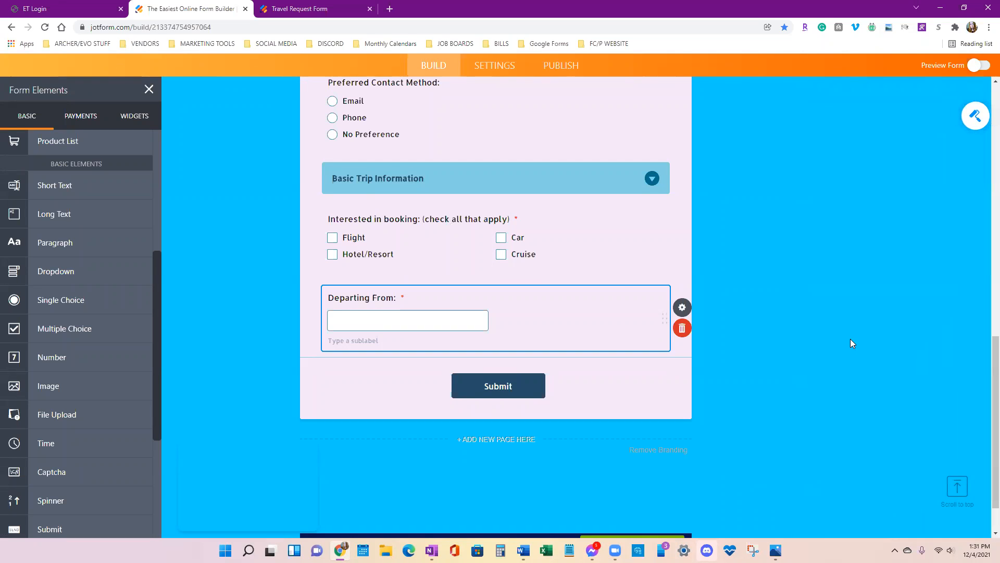
Set the departure date to 12-04-2023 in the existing Travel Request Form to demonstrate its calendar picker
left_click(344, 6)
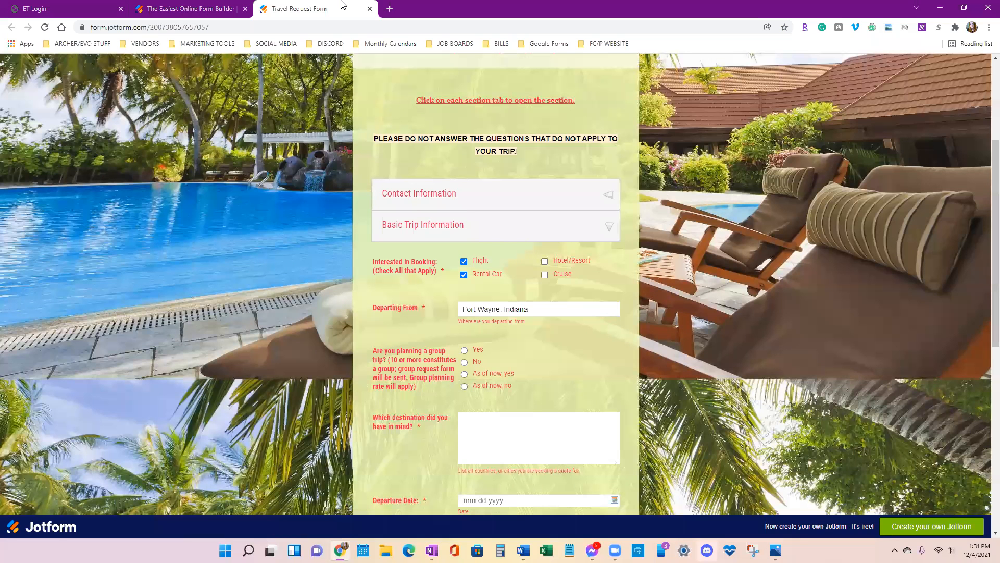
scroll(410, 389, "down", 1)
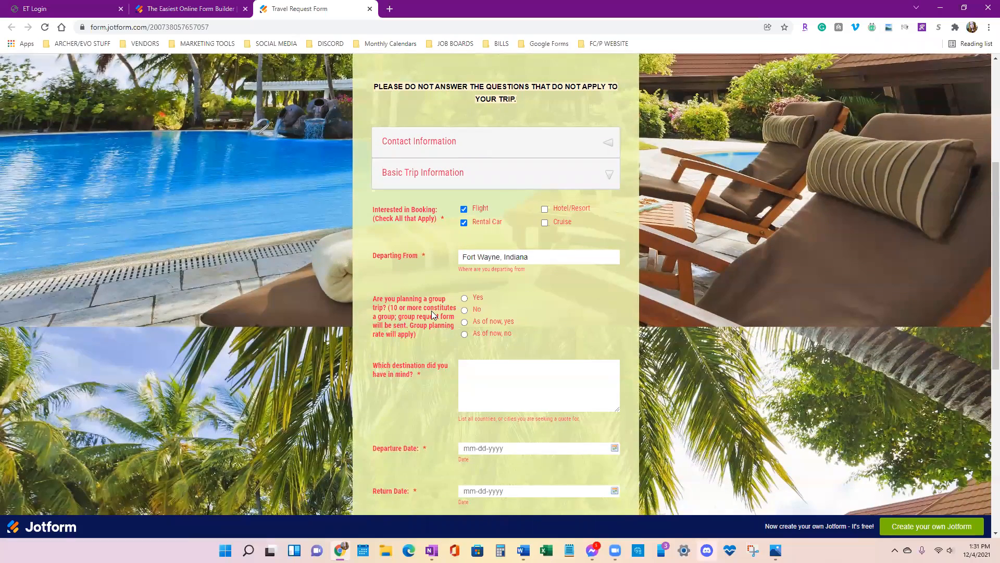
scroll(431, 311, "down", 2)
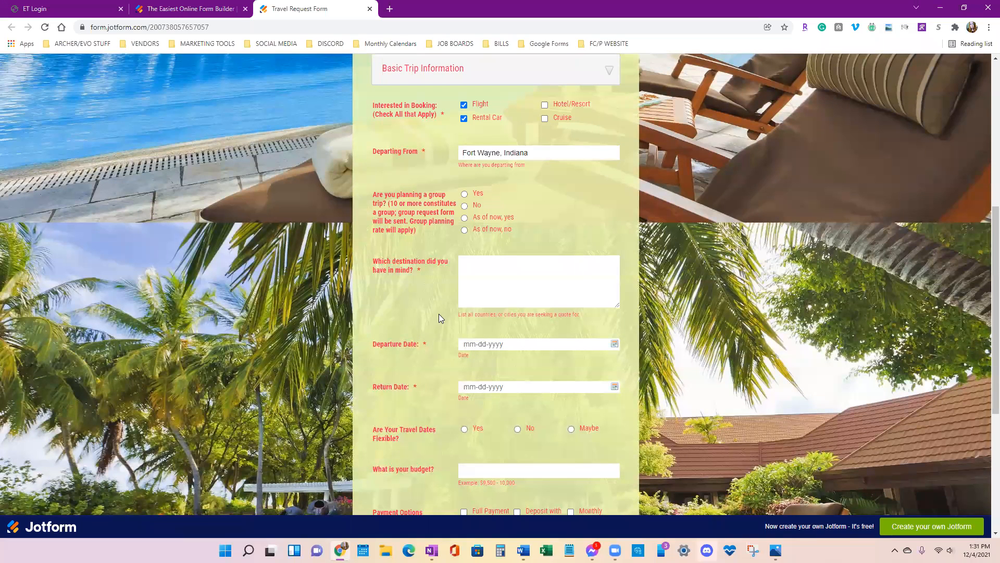
left_click(615, 344)
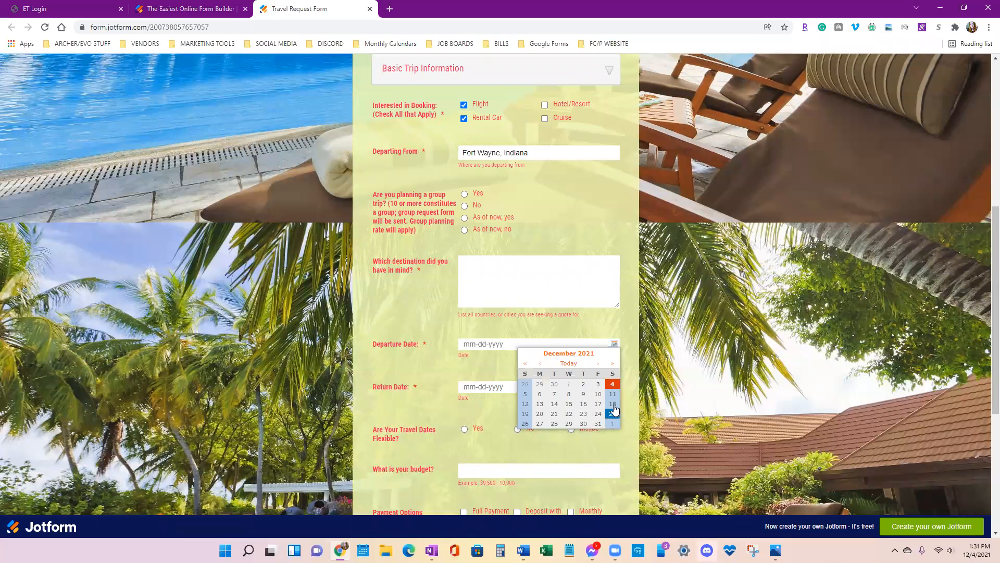
left_click(612, 363)
left_click(612, 363)
left_click(526, 382)
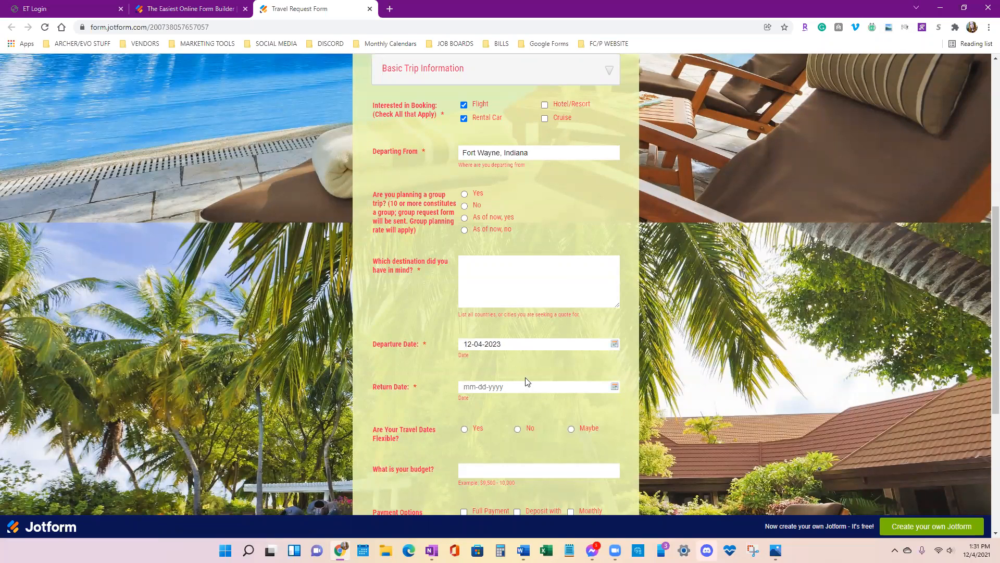
Set the return date in the Travel Request Form to 12-15-2022 using its calendar
left_click(615, 386)
left_click(612, 405)
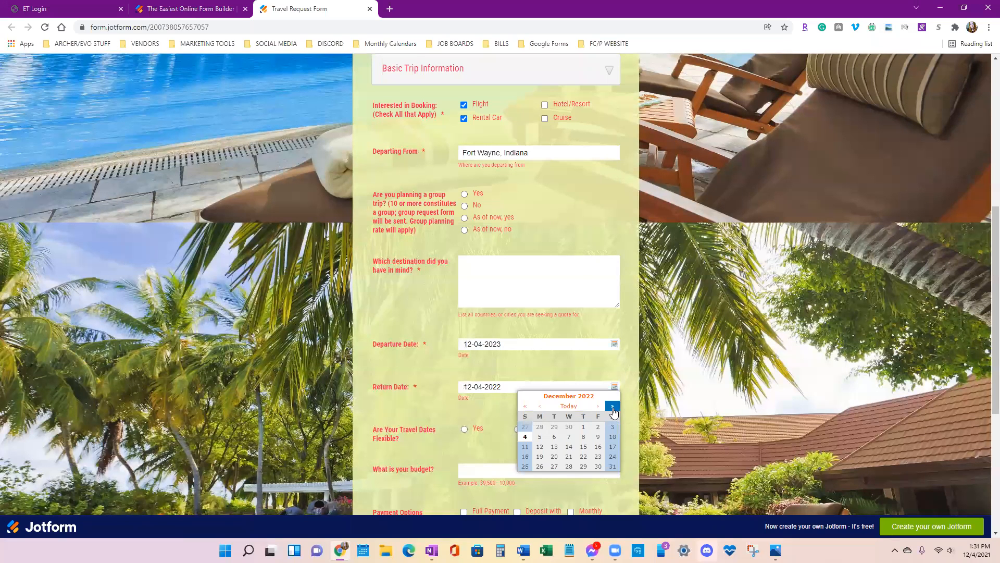
left_click(583, 447)
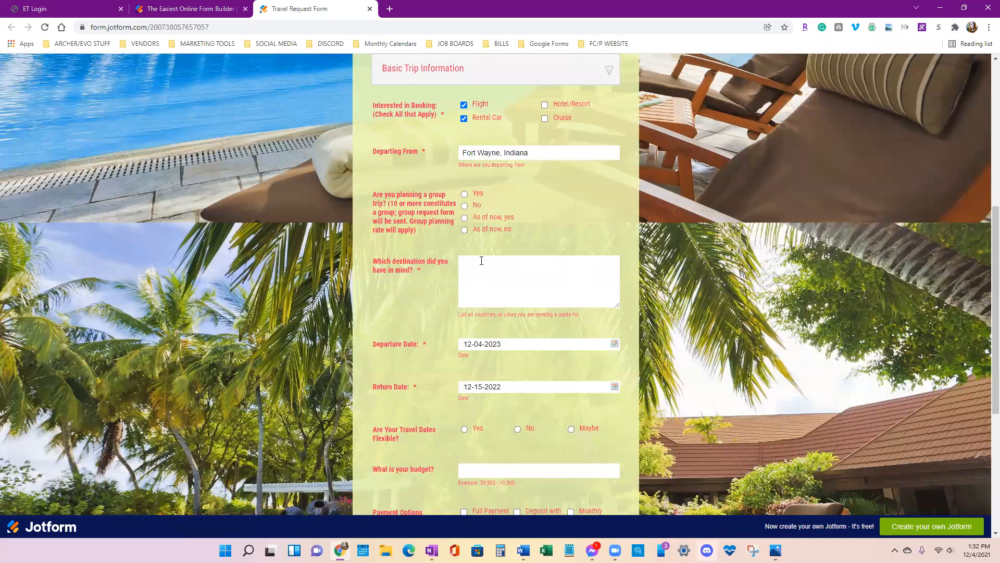
Add a Date Picker titled "Departure Date:" below the "Departing From:" question in the form being built
left_click(188, 9)
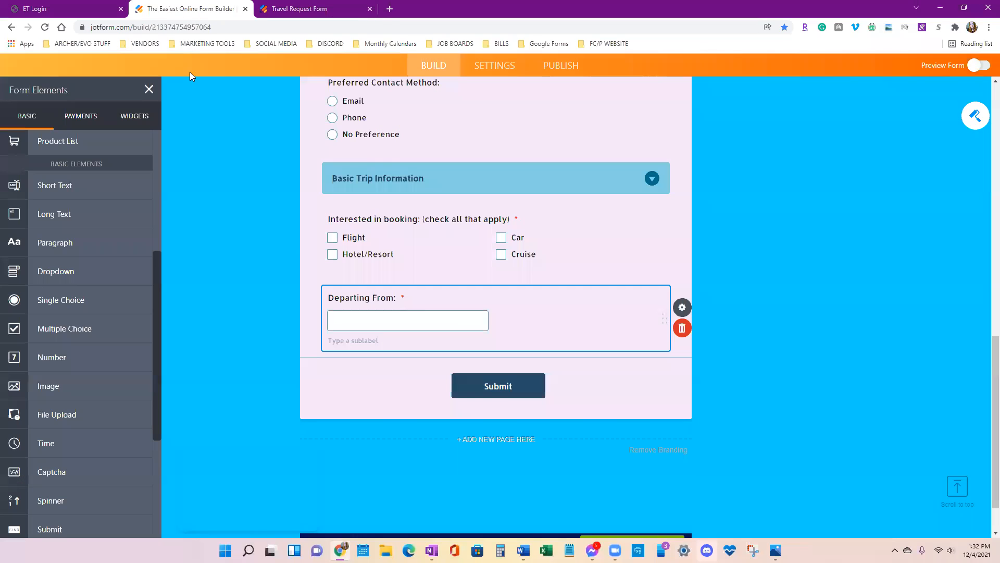
scroll(100, 300, "up", 3)
scroll(100, 300, "down", 3)
scroll(100, 301, "up", 5)
scroll(100, 300, "up", 1)
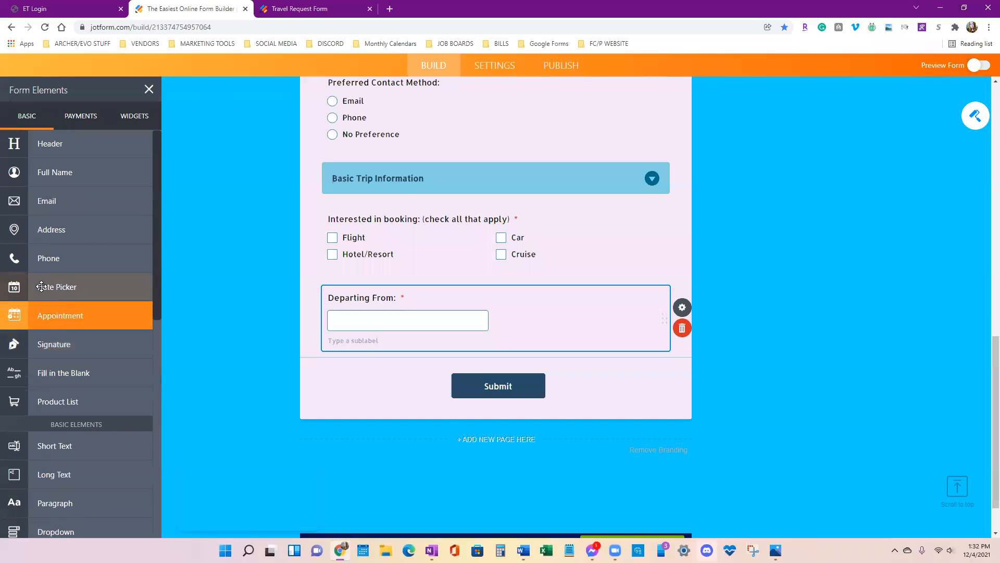
left_click_drag(65, 286, 385, 391)
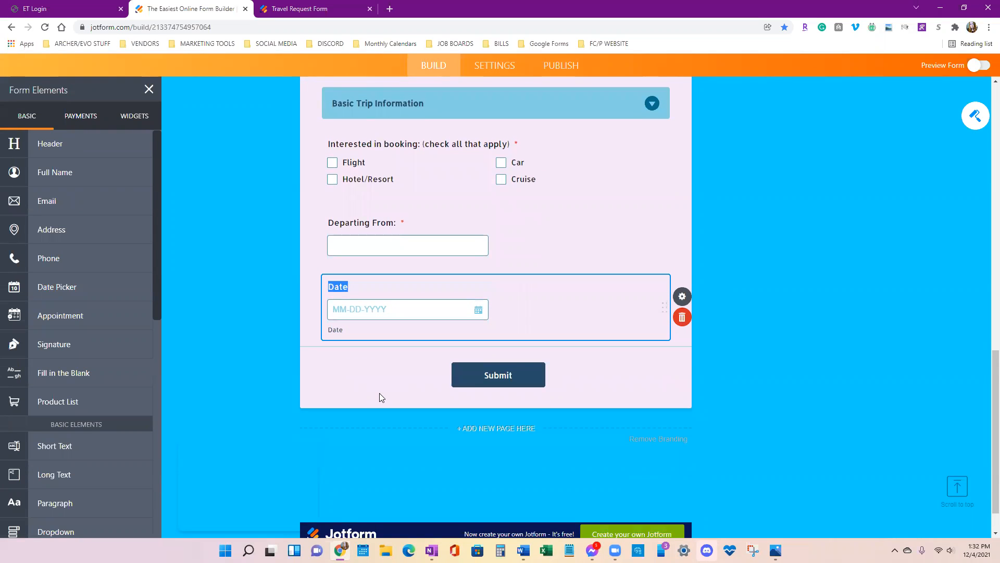
type("Depar")
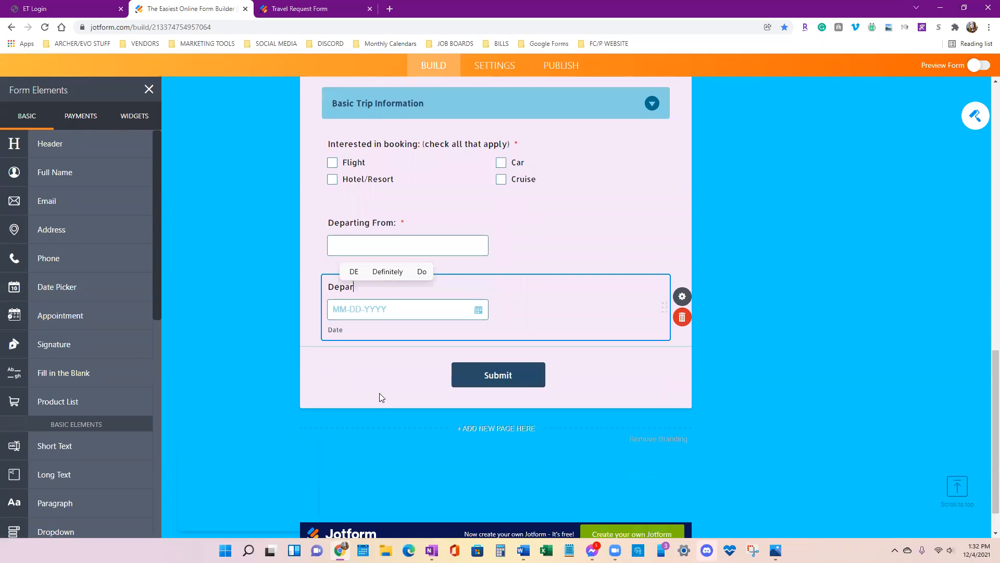
type("ture D")
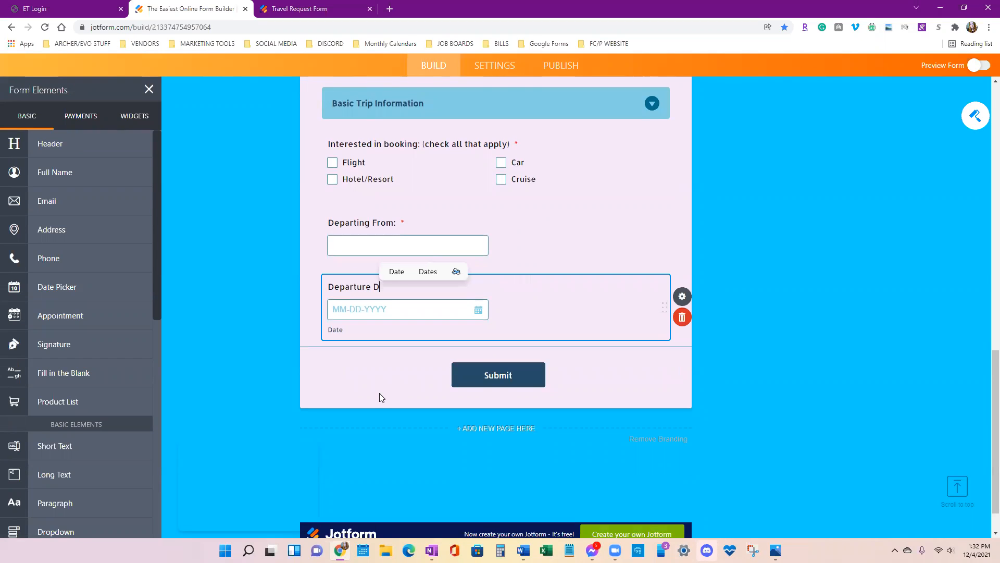
type("ate:")
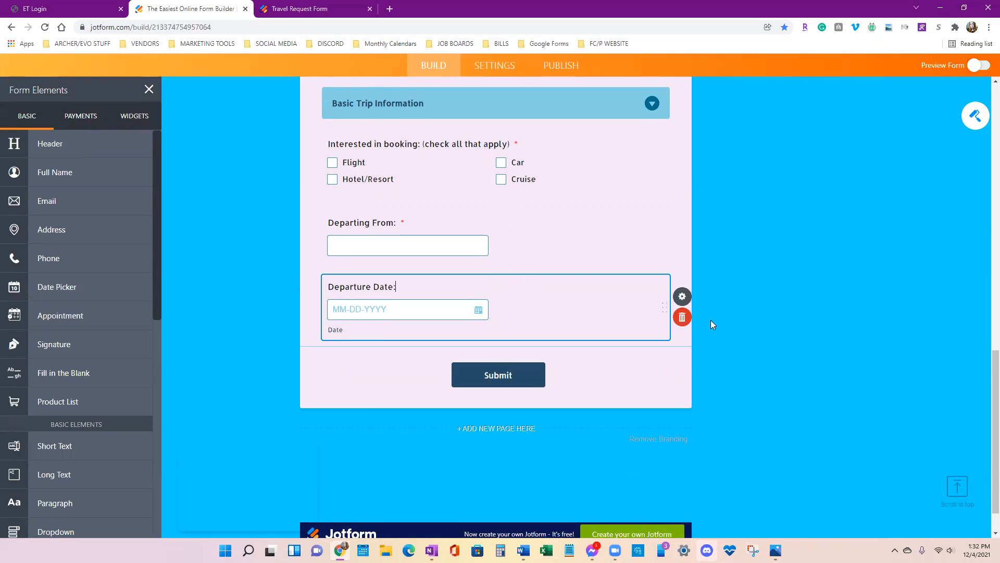
Preview the form, expand Basic Trip Information and open the date field's calendar, then return to editing
left_click(975, 67)
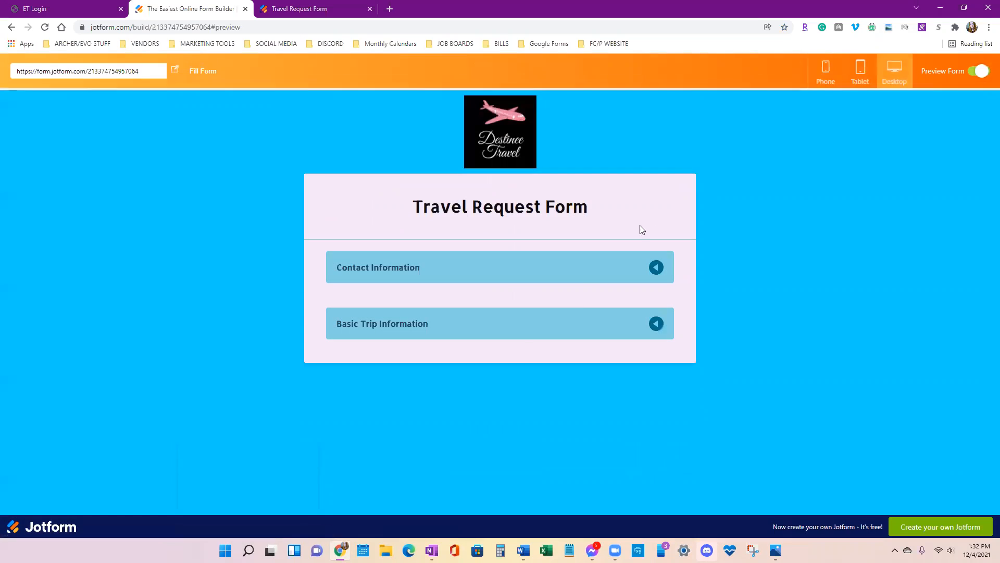
left_click(541, 329)
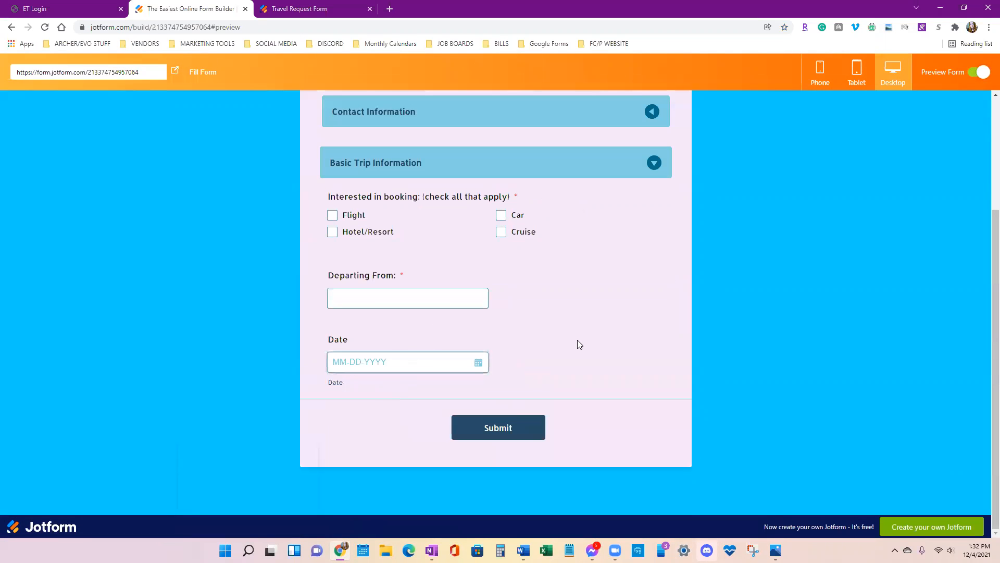
left_click(480, 362)
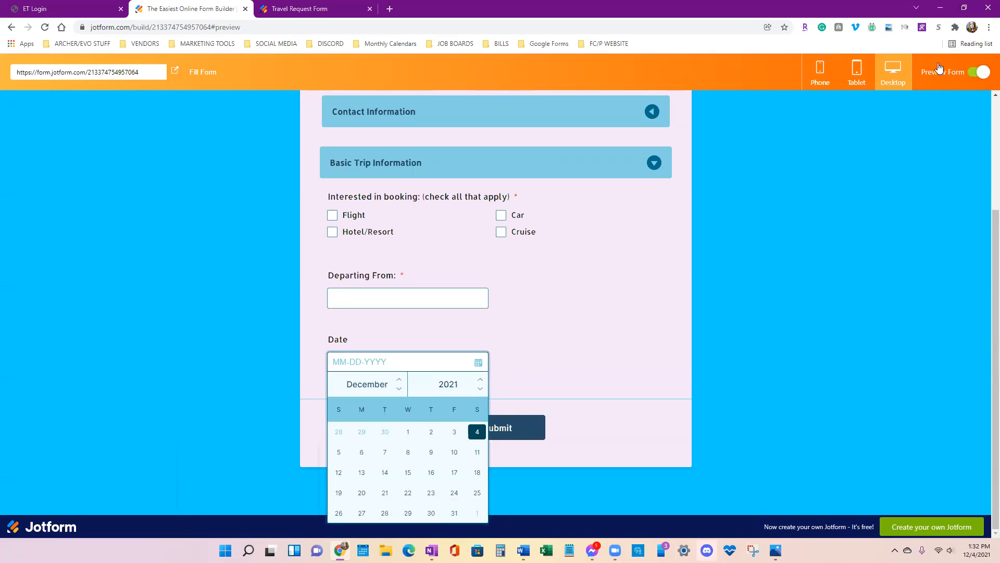
left_click(979, 72)
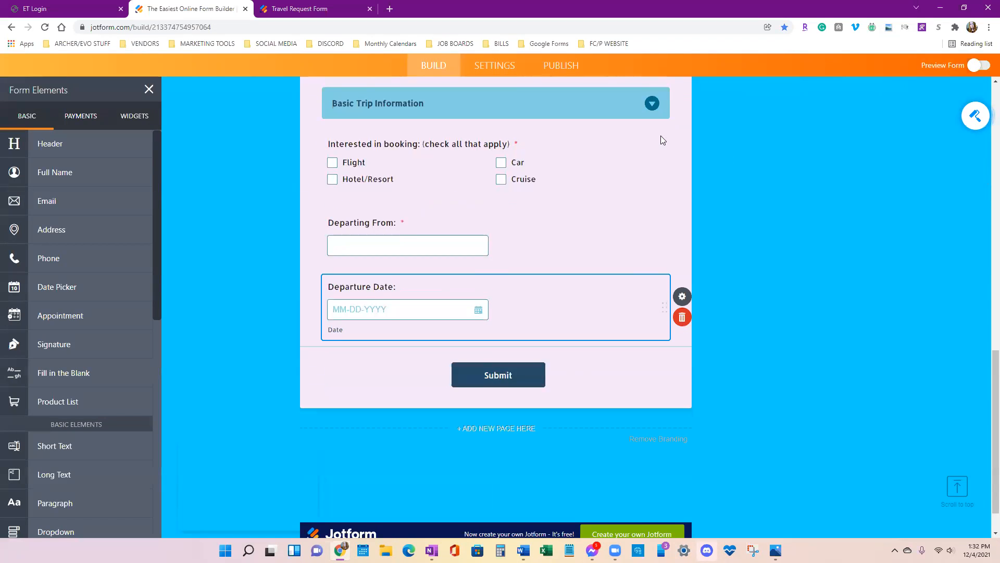
Review the flexible dates, budget and payment options questions in the existing Travel Request Form
left_click(313, 8)
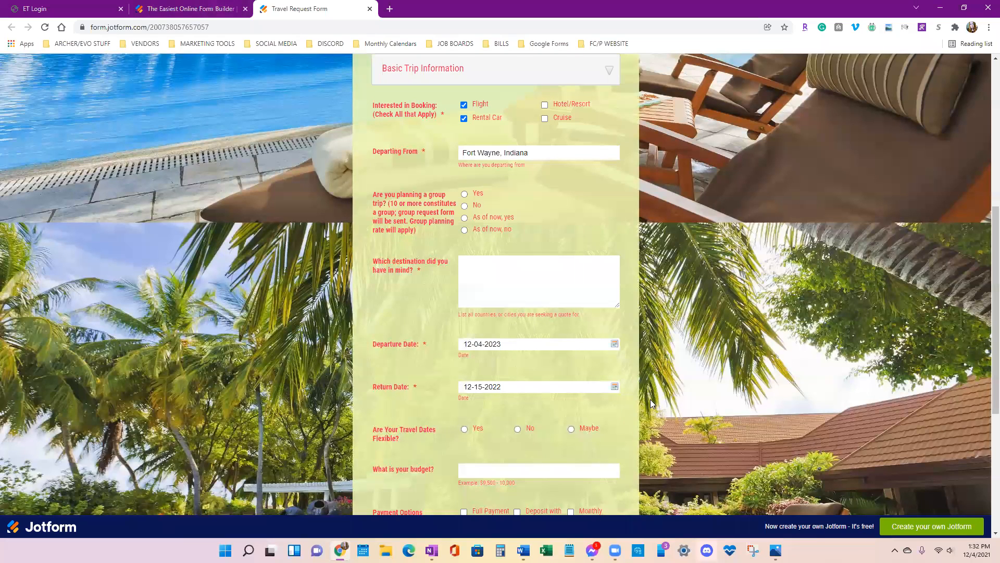
scroll(418, 333, "down", 2)
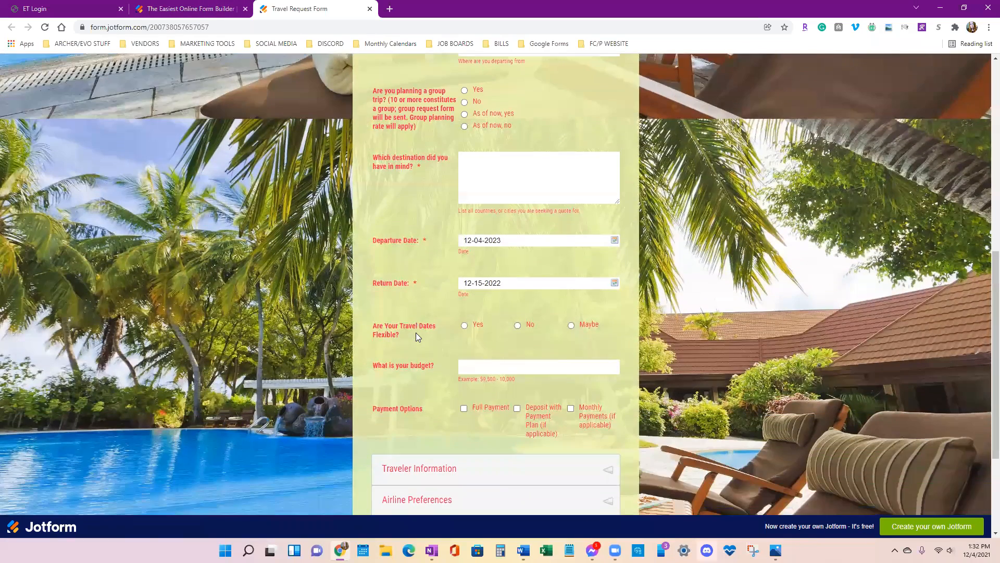
scroll(411, 333, "down", 1)
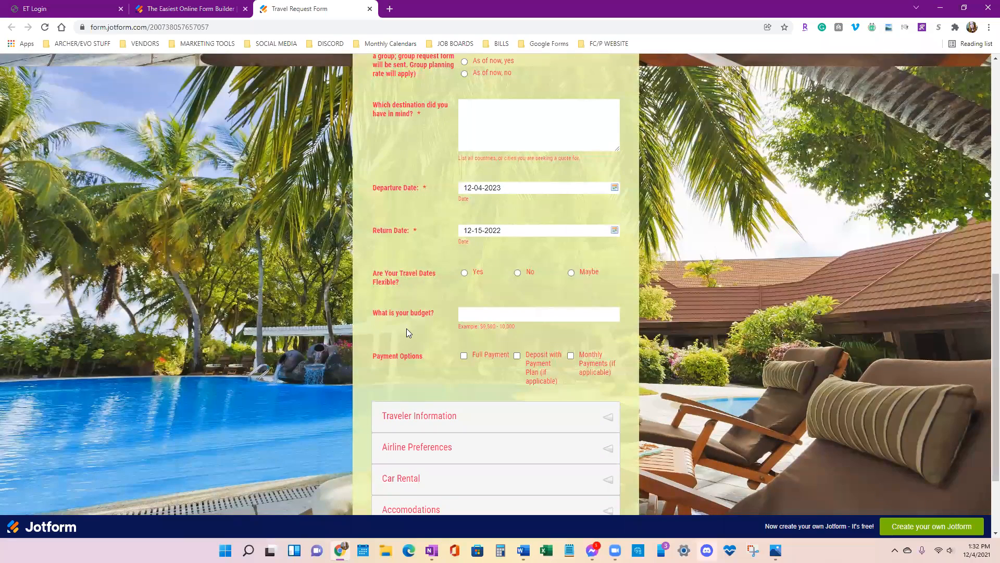
Expand the Traveler Information section of the Travel Request Form and examine its adult and children counts and traveler table
left_click(431, 415)
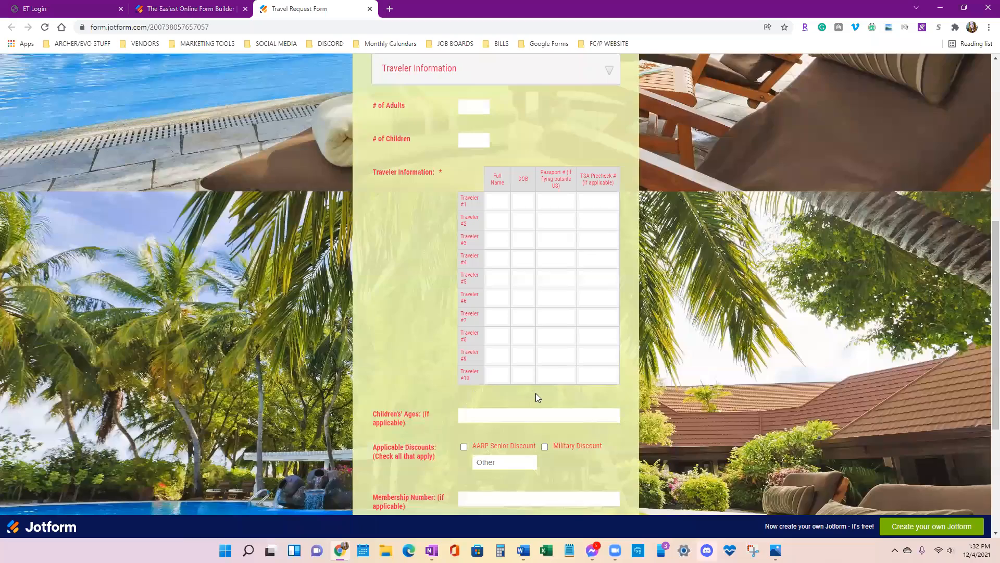
scroll(537, 394, "up", 3)
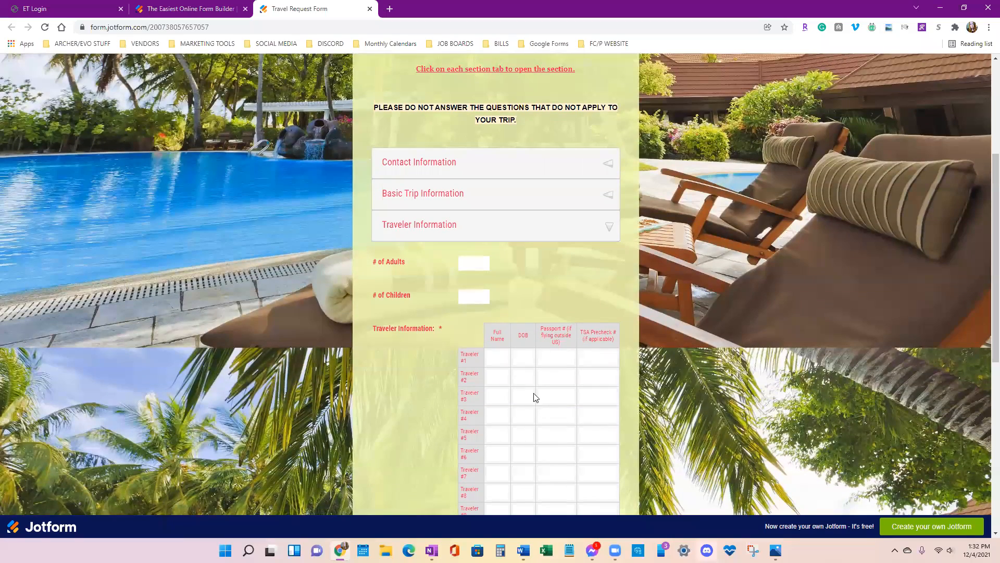
scroll(447, 214, "down", 2)
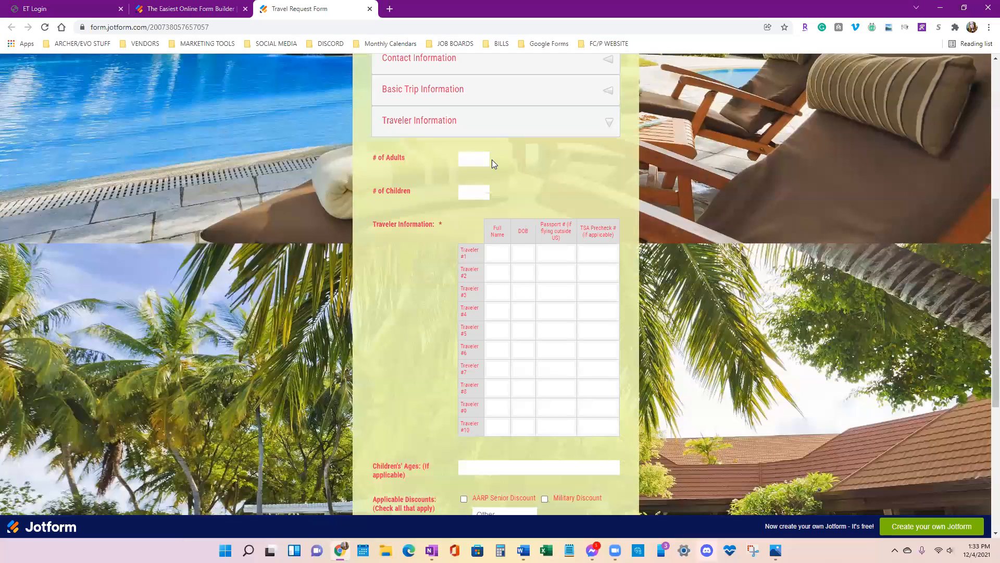
scroll(559, 188, "down", 1)
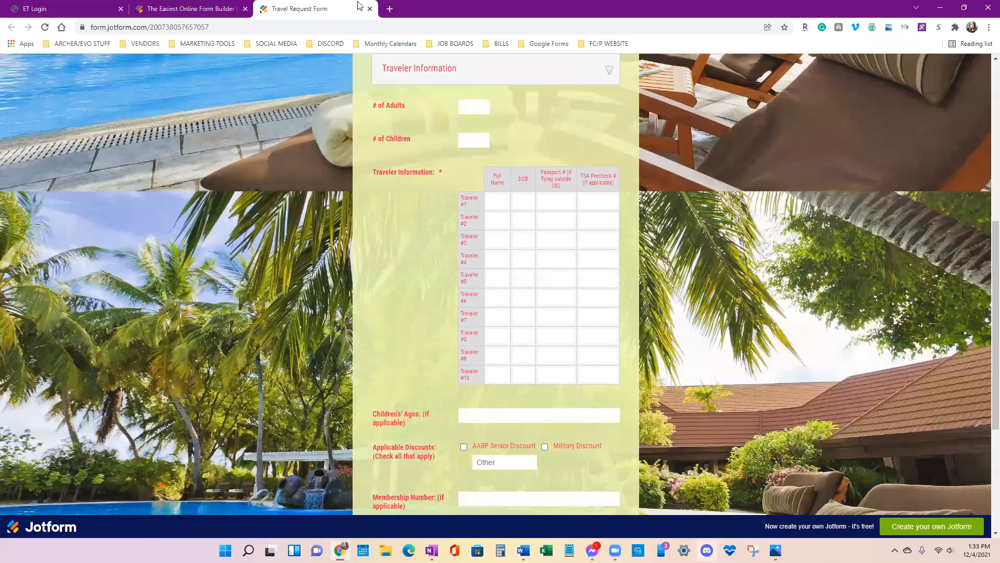
left_click(161, 12)
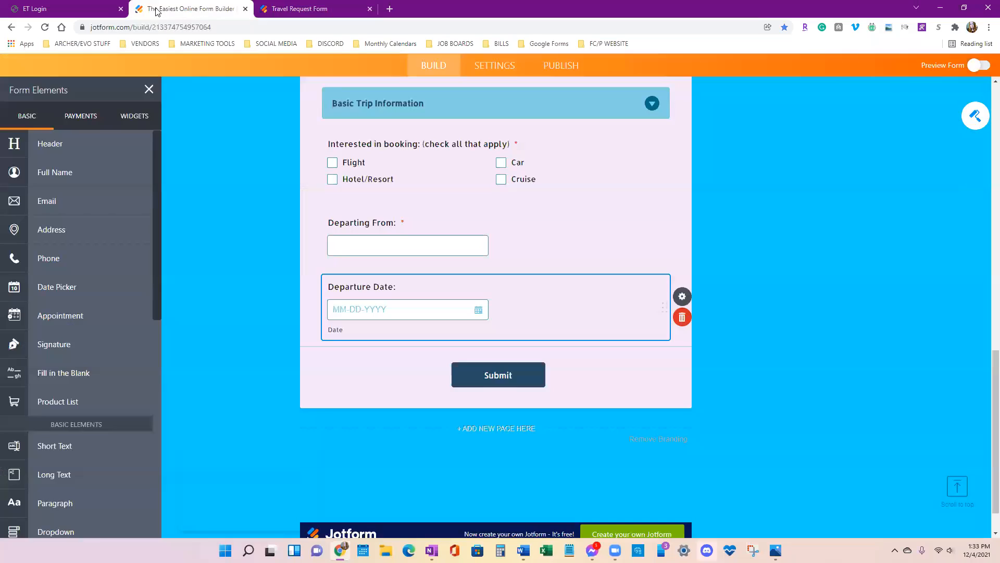
left_click(290, 11)
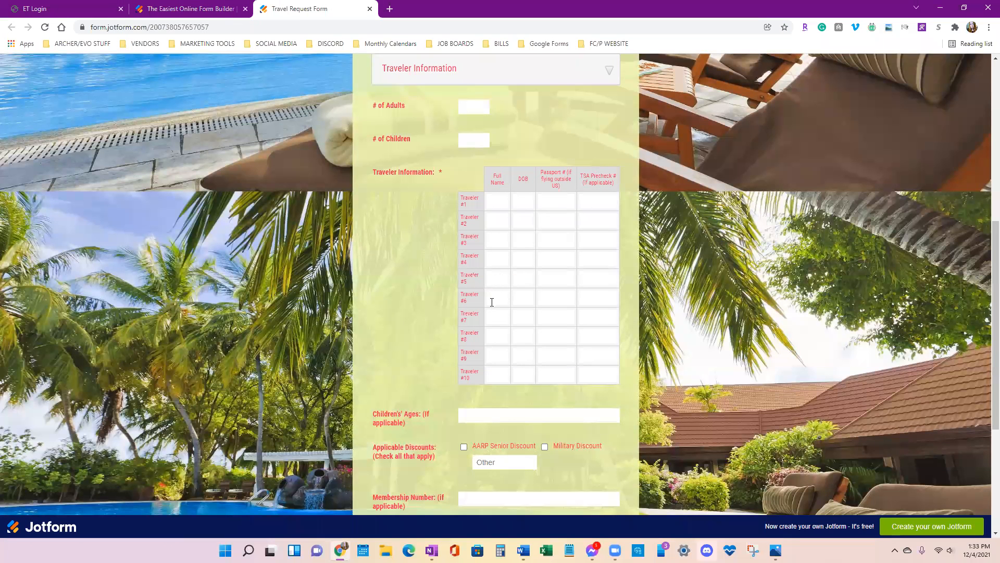
scroll(503, 329, "up", 1)
scroll(504, 330, "down", 2)
scroll(503, 330, "up", 4)
scroll(505, 334, "down", 3)
Return to the form being built and look through the available basic form elements, from Date Picker to Scale Rating
left_click(219, 5)
left_click(859, 240)
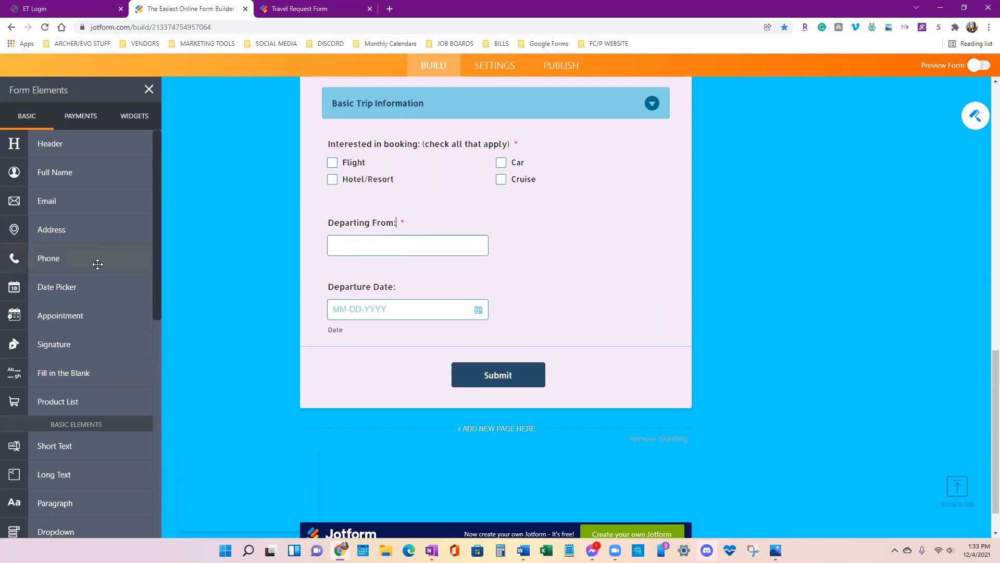
scroll(99, 264, "down", 3)
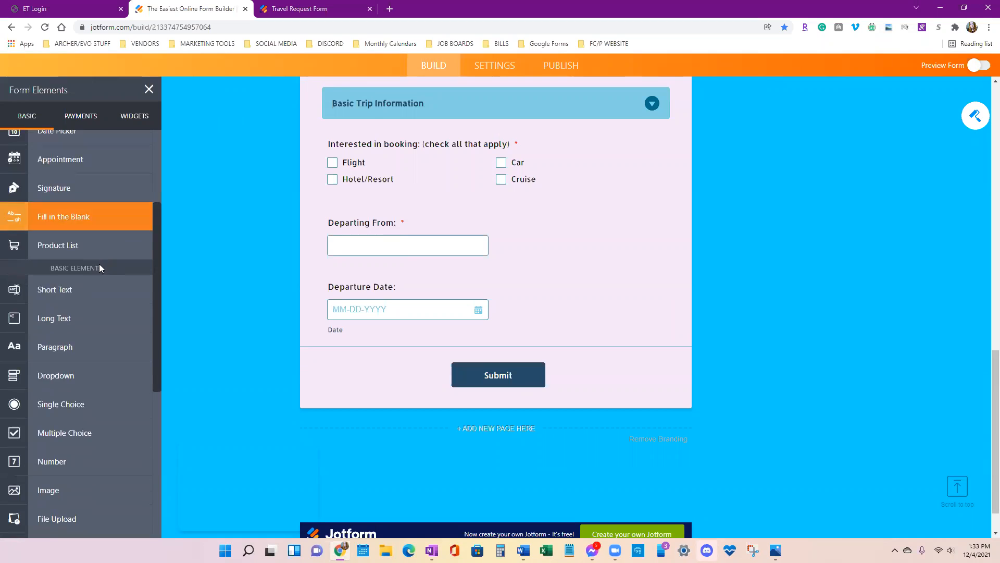
scroll(93, 265, "down", 2)
scroll(92, 268, "down", 2)
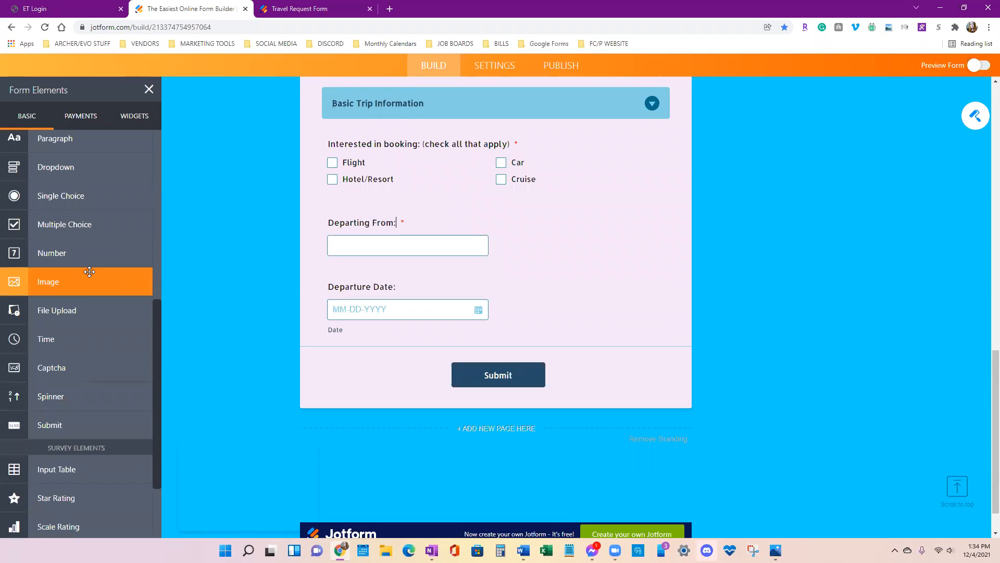
scroll(90, 271, "up", 7)
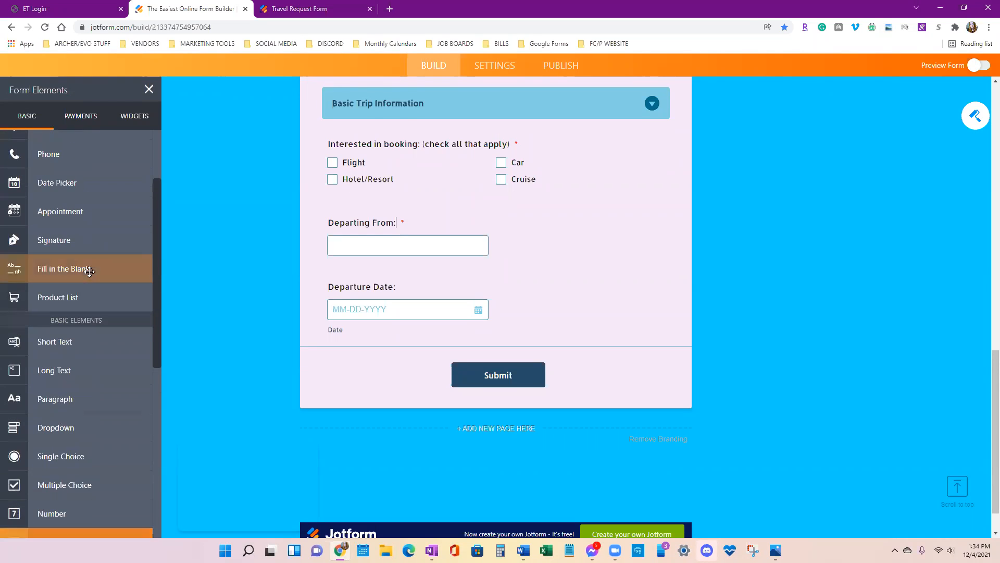
scroll(99, 268, "down", 5)
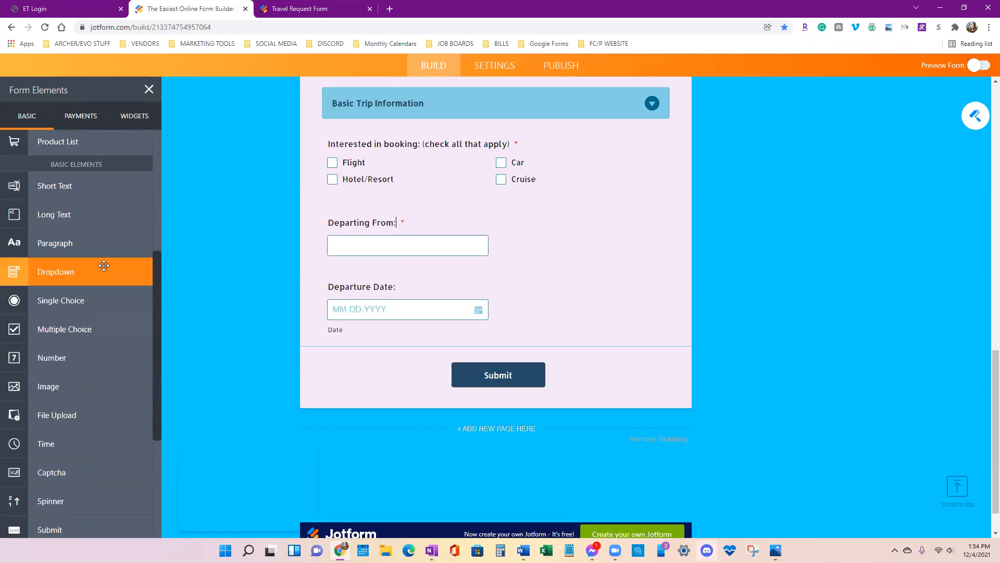
left_click_drag(104, 266, 326, 277)
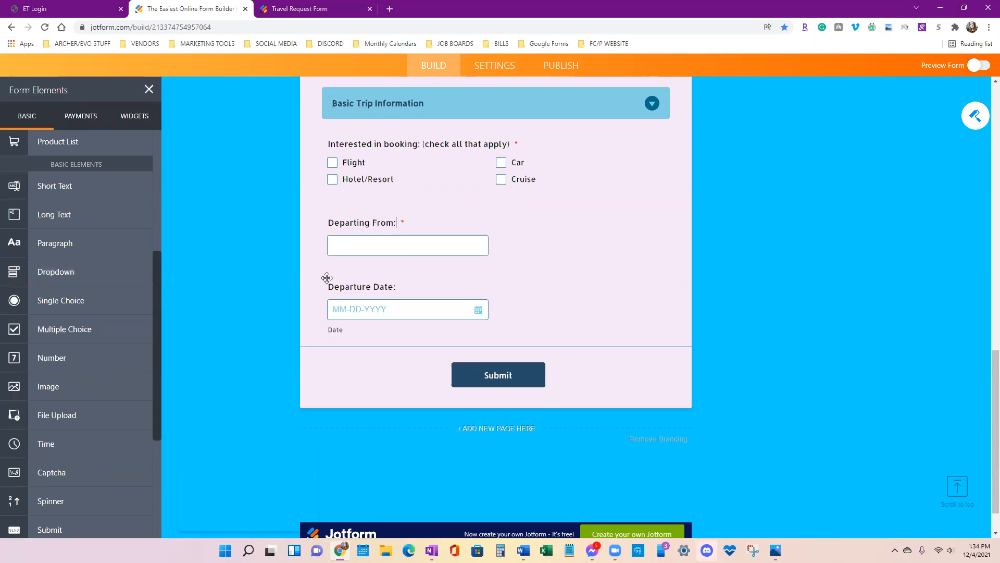
scroll(327, 277, "down", 1)
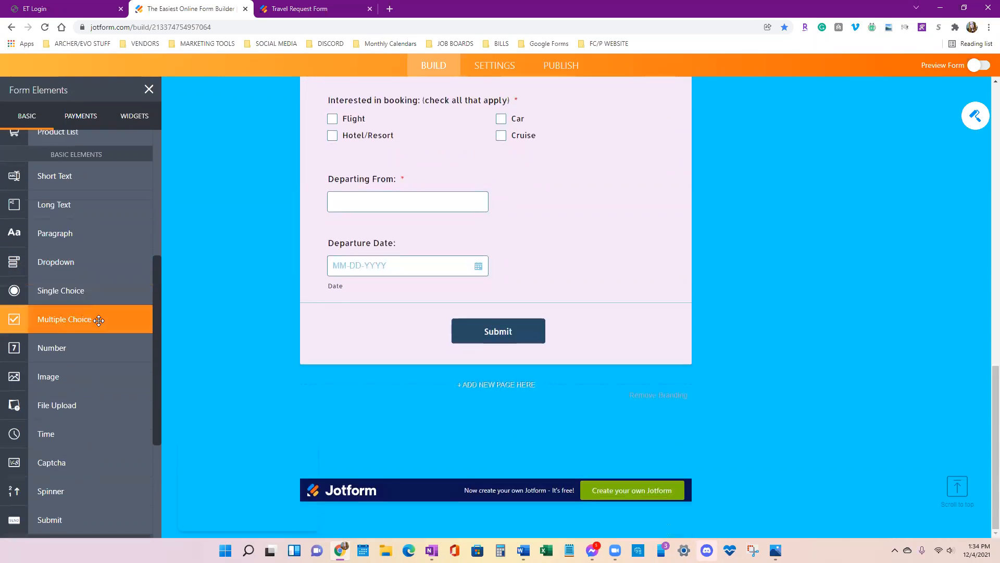
scroll(99, 318, "down", 3)
scroll(96, 324, "up", 1)
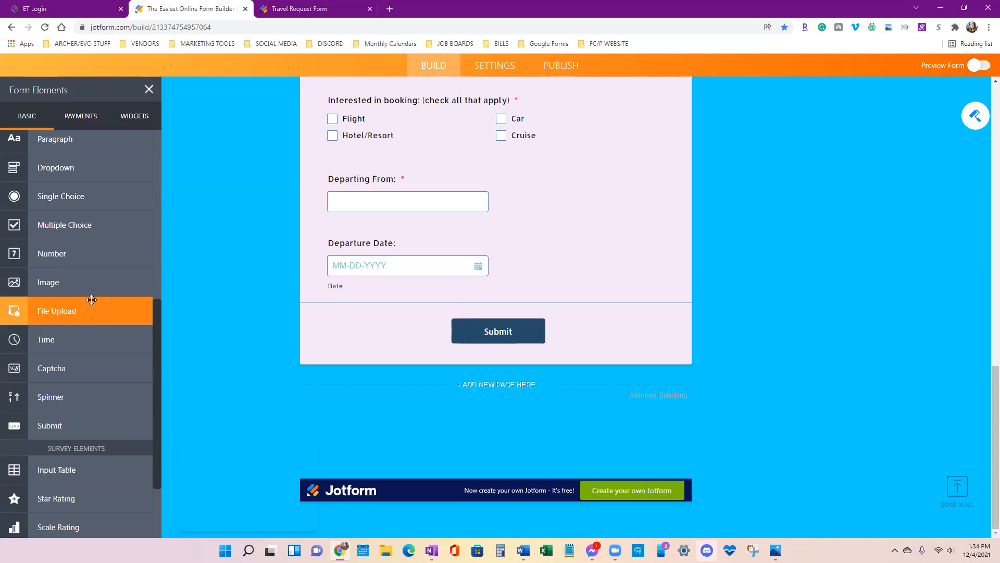
Add a File Upload question below "Departure Date:" and preview it in the expanded Basic Trip Information section
left_click_drag(37, 315, 459, 338)
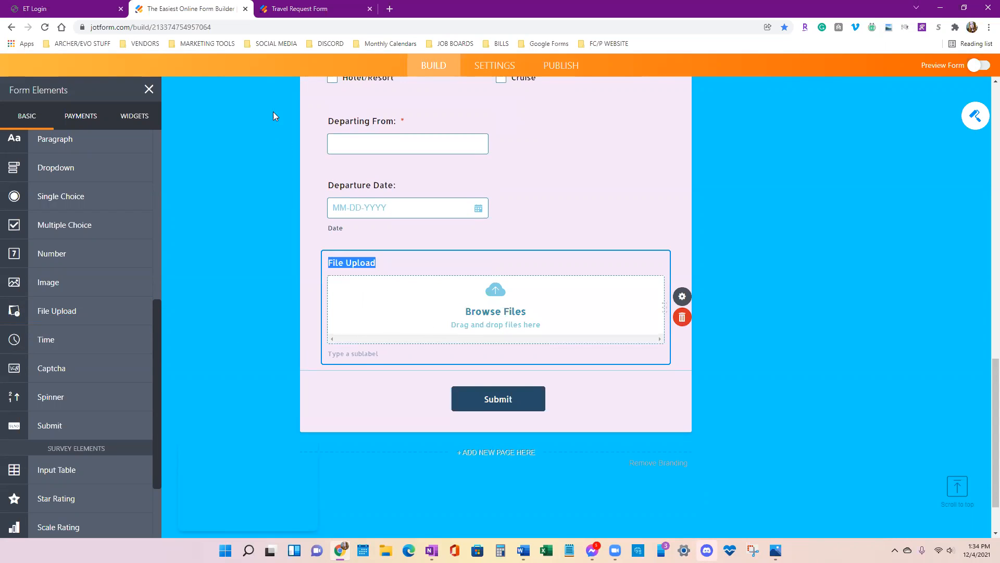
left_click(982, 66)
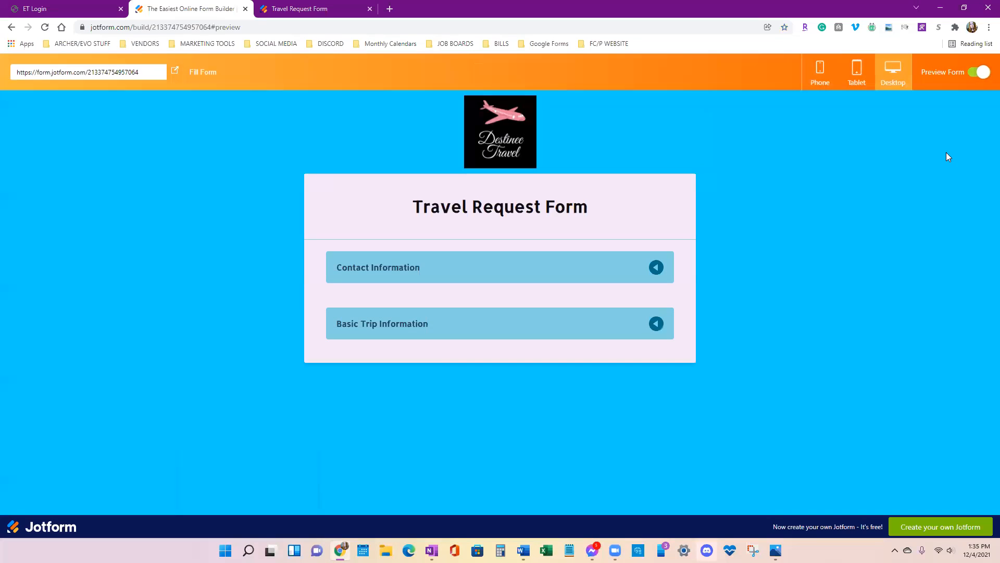
left_click(634, 323)
scroll(633, 321, "down", 5)
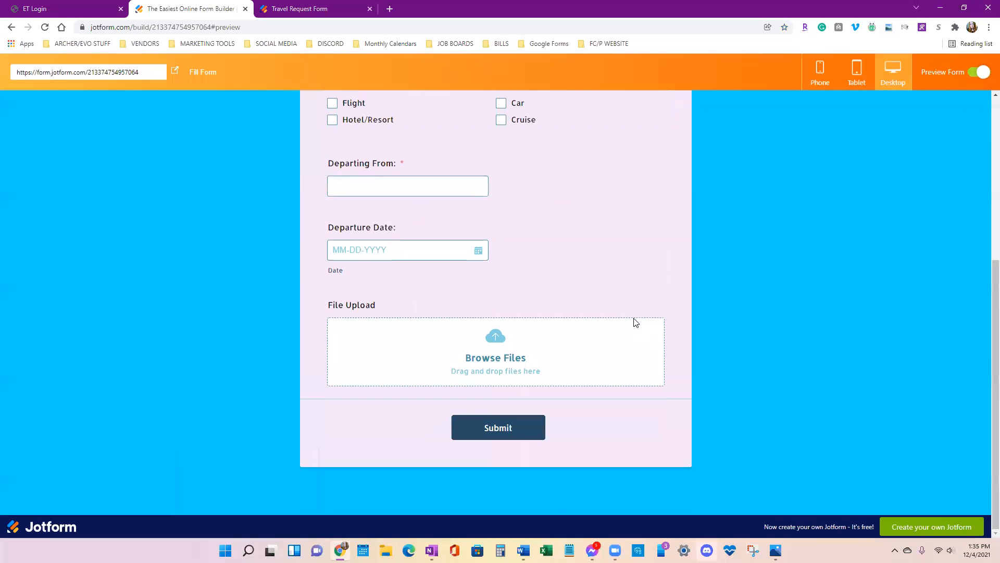
Test the File Upload question in the preview by uploading two pictures and one PDF from the MY STUFF folder
left_click(490, 372)
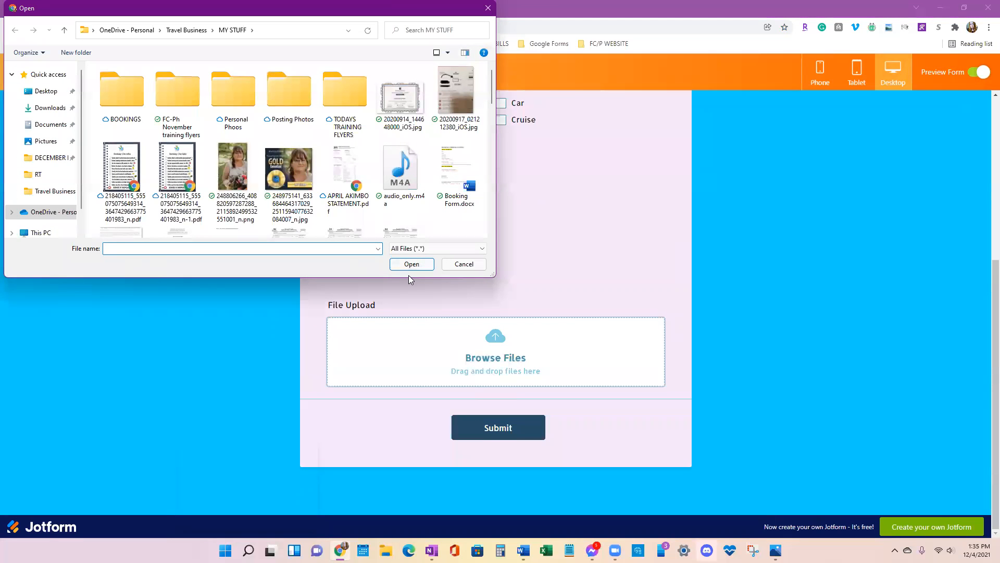
left_click(214, 154)
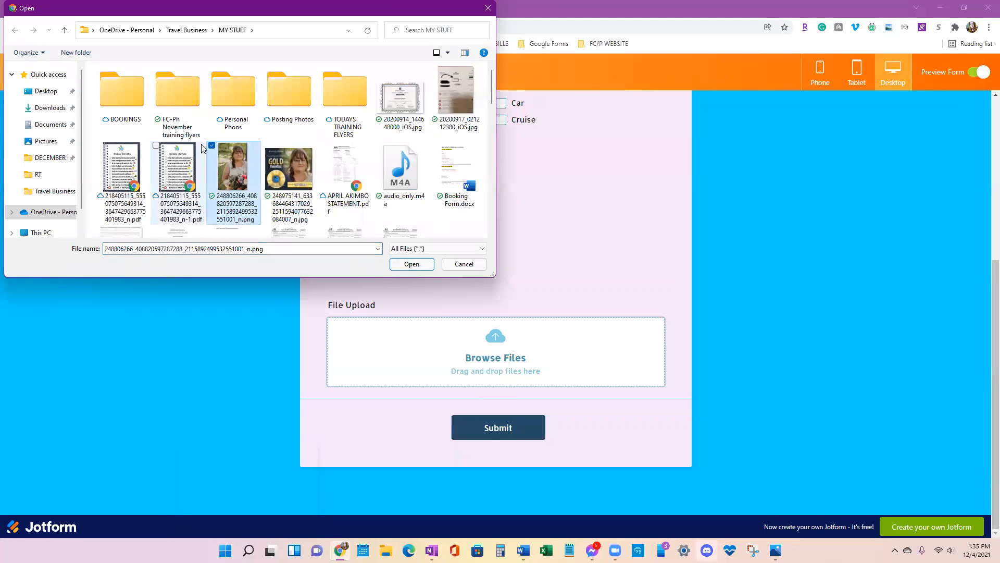
left_click(267, 146)
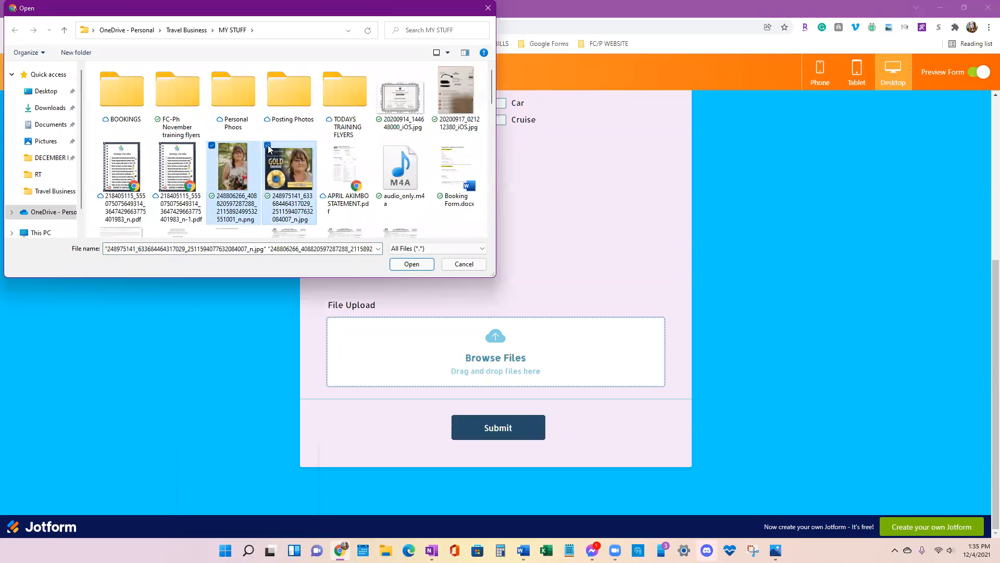
left_click(157, 148)
left_click(423, 267)
left_click(424, 269)
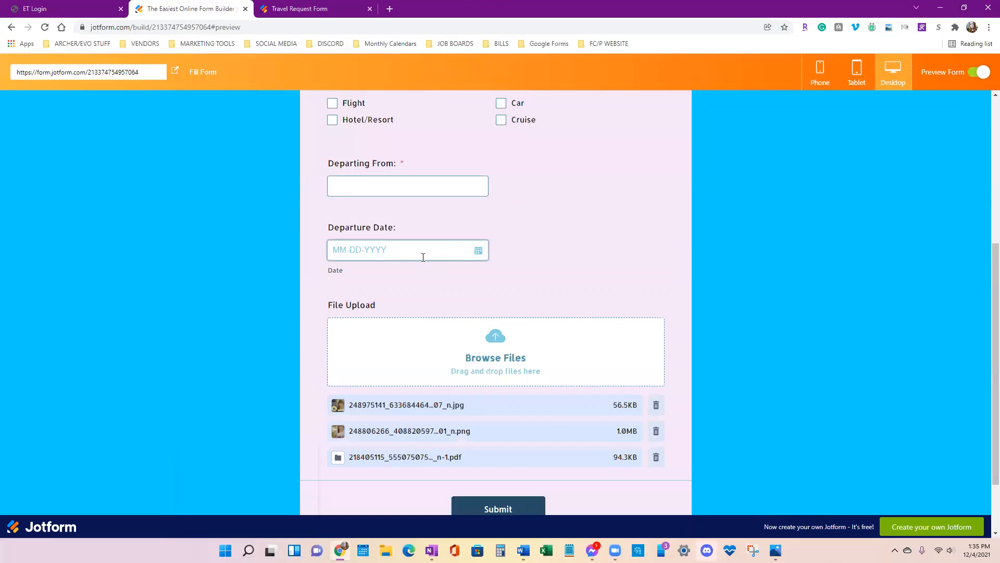
Upload 20200914_144648000_iOS.jpg and 20200917_021212380_iOS.jpg as additional files in the previewed File Upload question
scroll(790, 331, "down", 2)
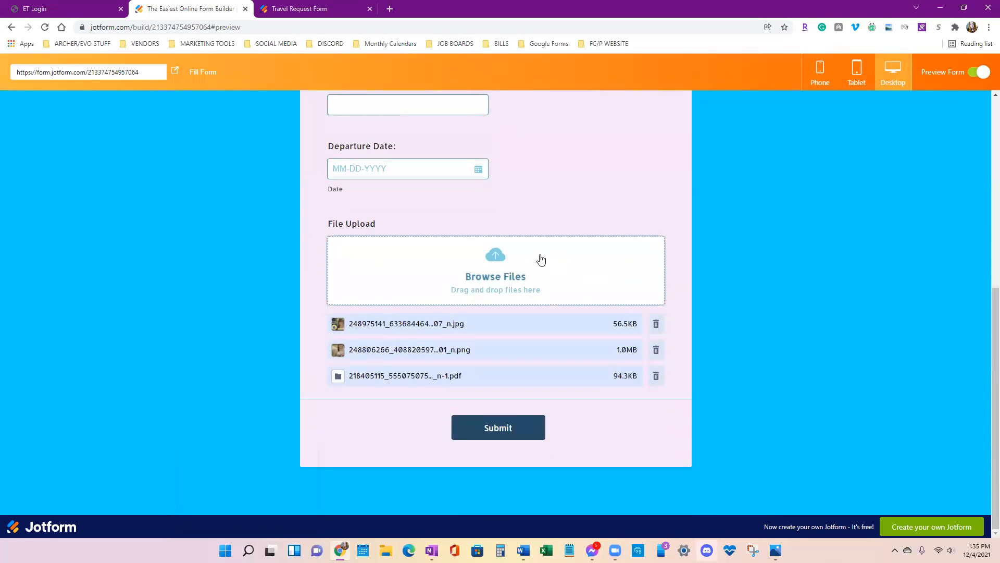
left_click(564, 255)
scroll(263, 169, "down", 3)
scroll(263, 168, "up", 3)
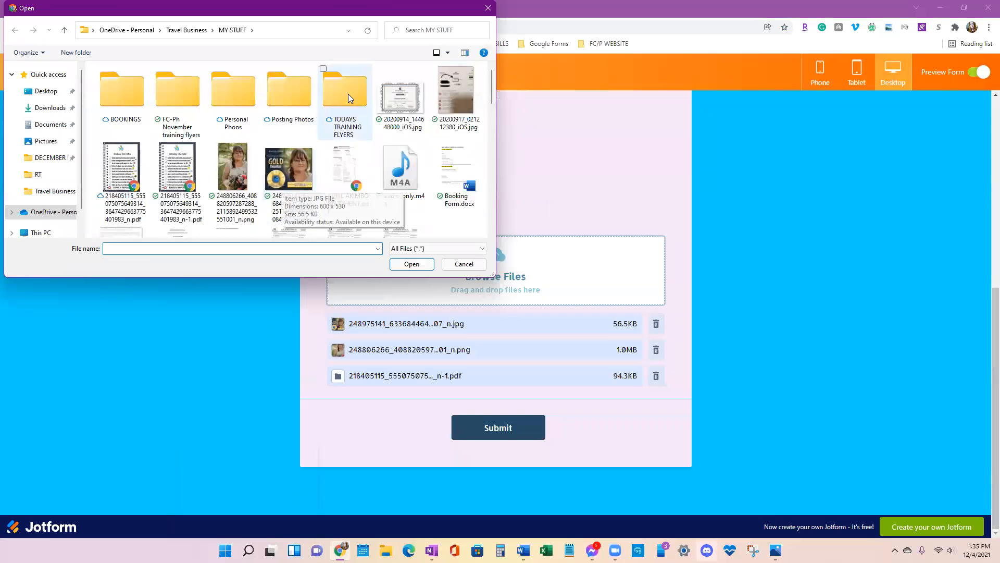
left_click(388, 73)
left_click(448, 78, "ctrl")
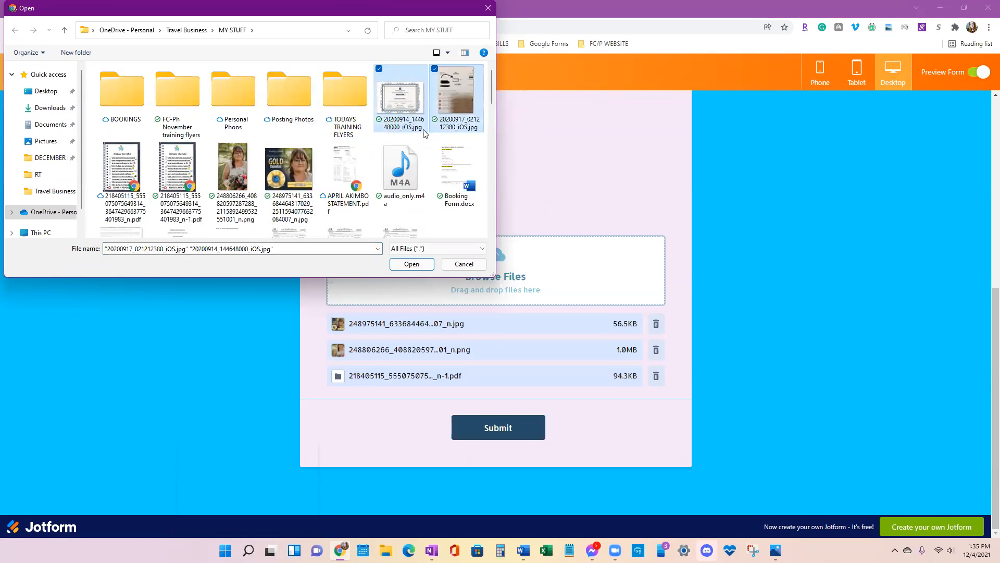
scroll(379, 198, "down", 3)
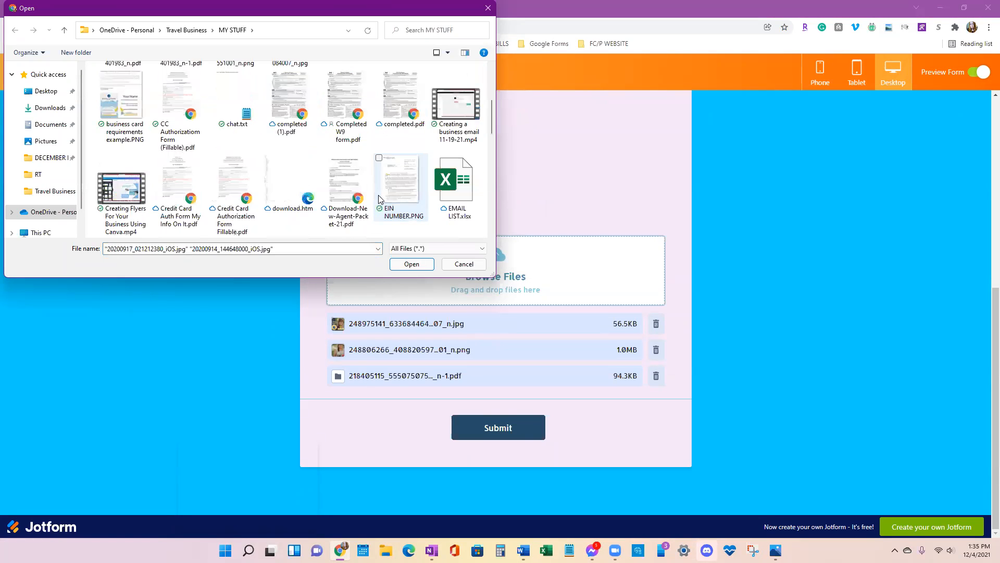
left_click(412, 264)
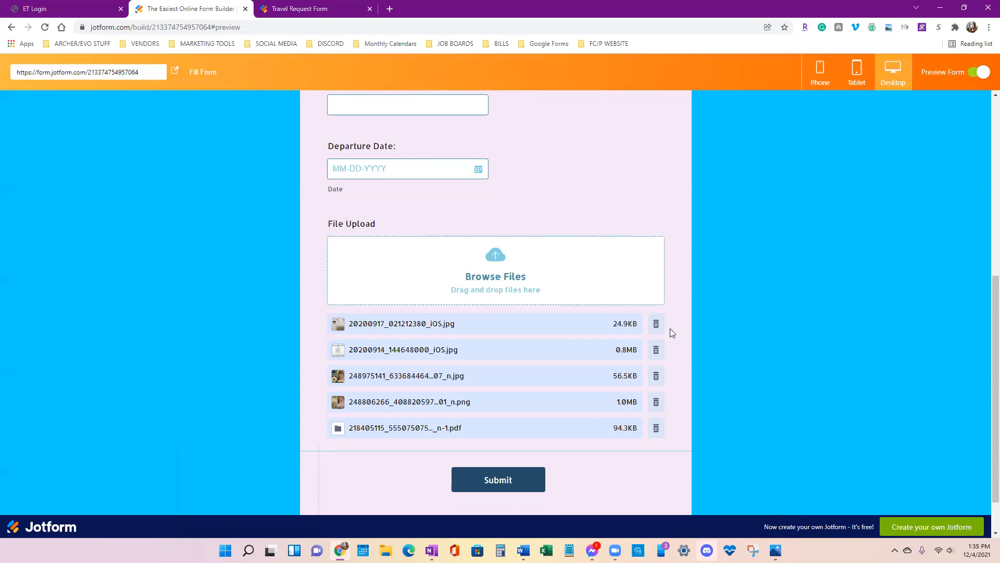
Remove all the uploaded test files from the previewed File Upload question and return to editing the form
left_click(656, 325)
left_click(655, 334)
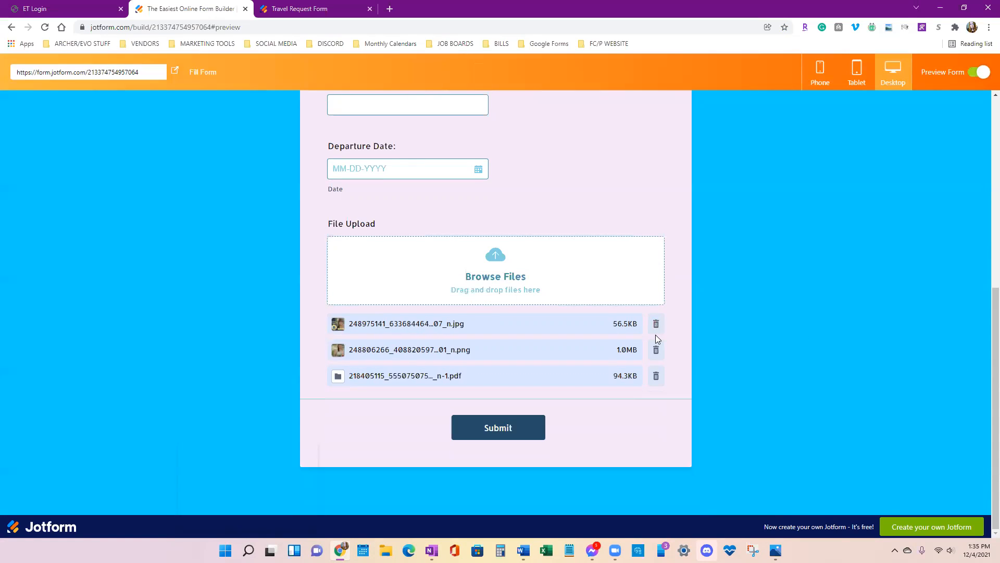
left_click(655, 333)
left_click(656, 349)
left_click(657, 376)
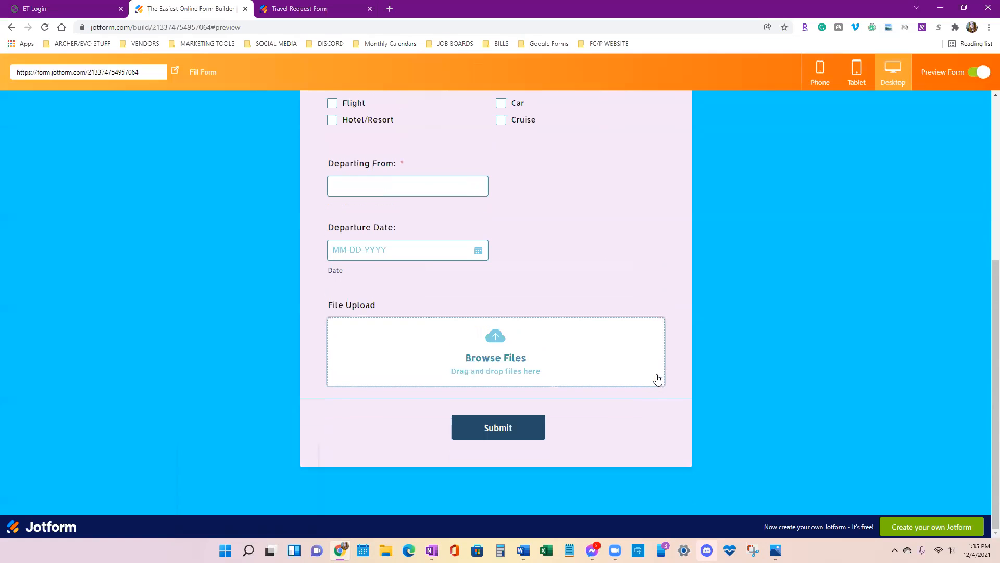
left_click(979, 72)
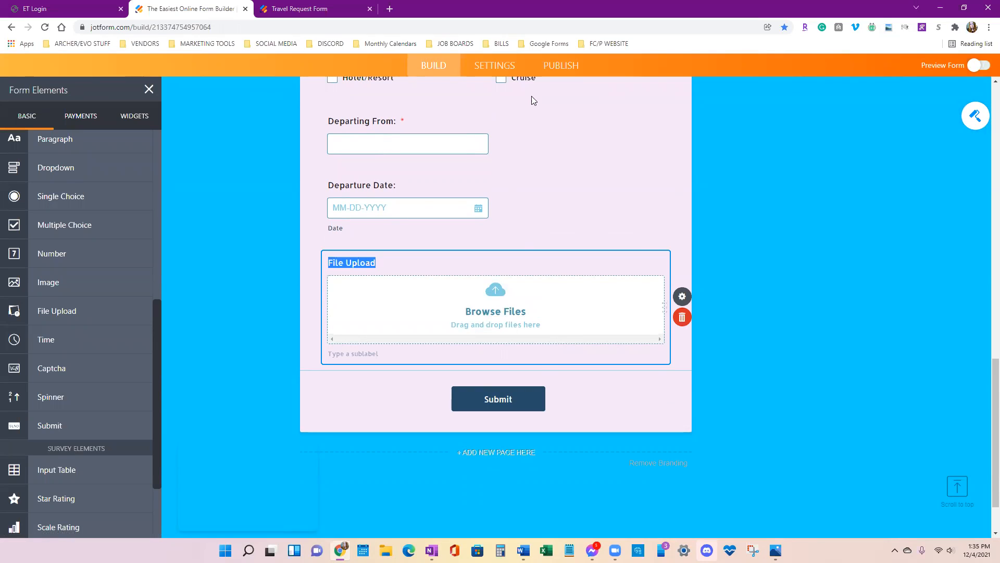
Delete the File Upload question from below "Departure Date:" in the form being built
scroll(421, 124, "up", 3)
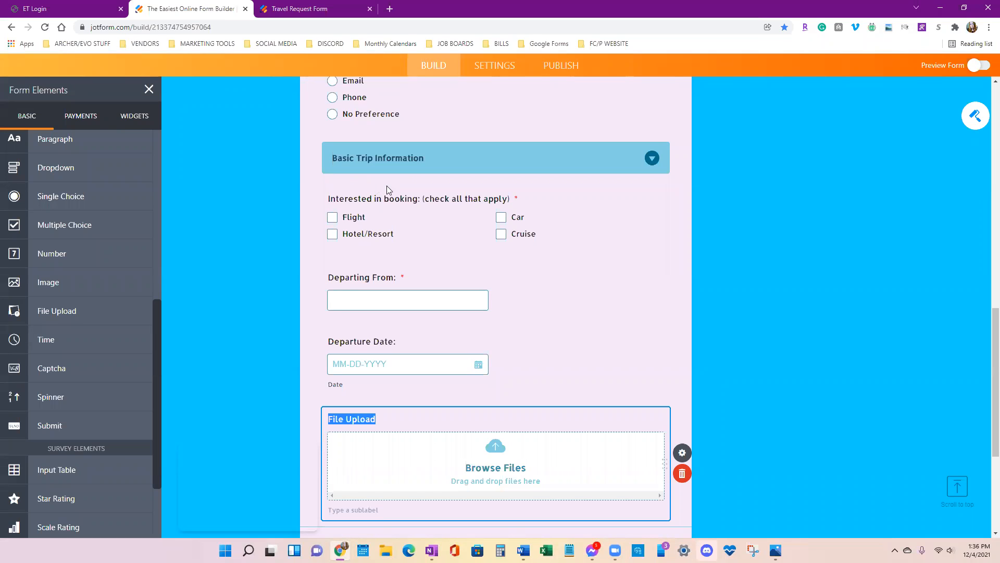
left_click(891, 474)
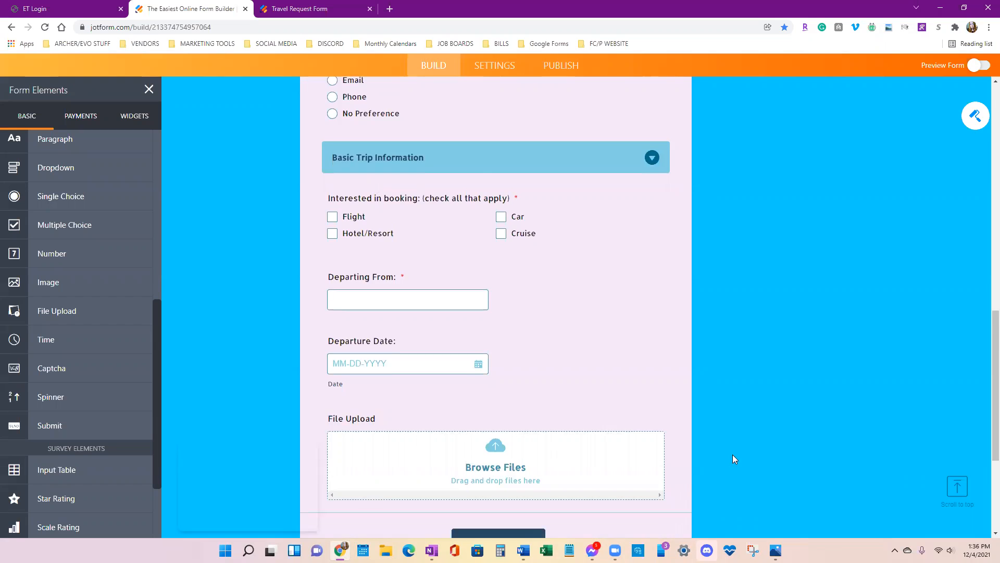
scroll(733, 454, "down", 4)
scroll(604, 343, "up", 3)
scroll(710, 457, "up", 2)
scroll(705, 455, "down", 2)
left_click(671, 416)
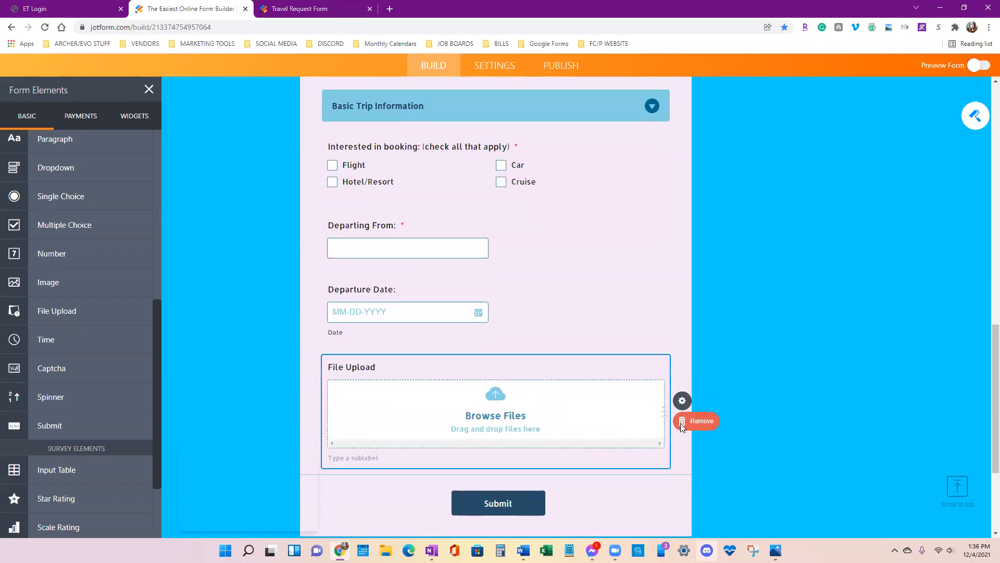
left_click(680, 423)
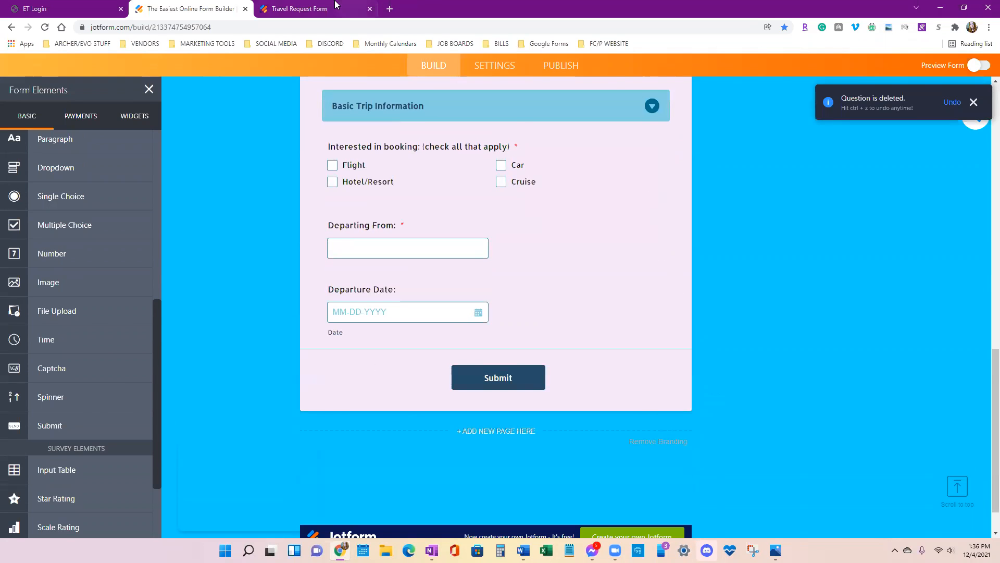
Add an Input Table question below "Departure Date:" in the form being built
left_click(312, 9)
left_click(182, 5)
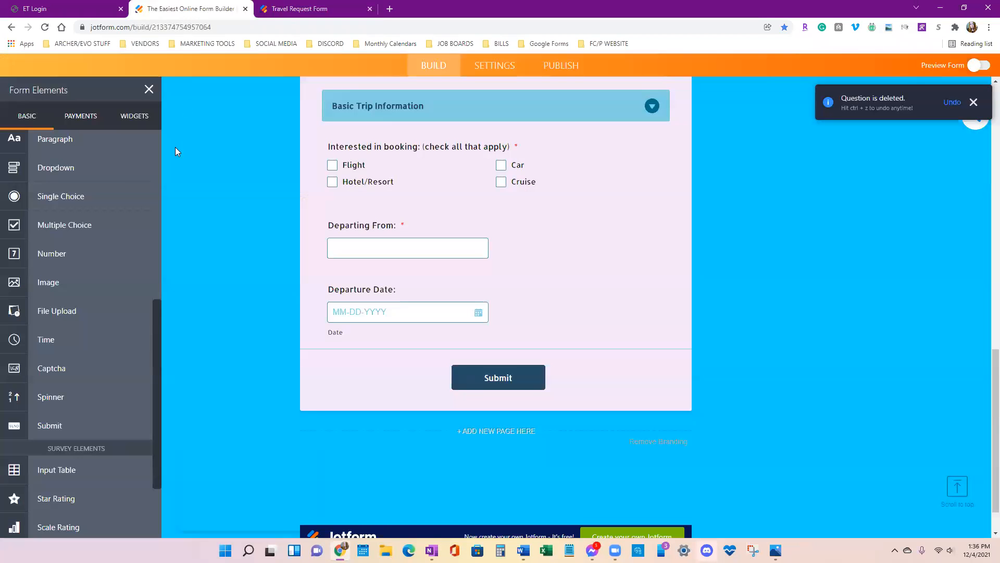
scroll(104, 482, "down", 1)
scroll(104, 481, "down", 2)
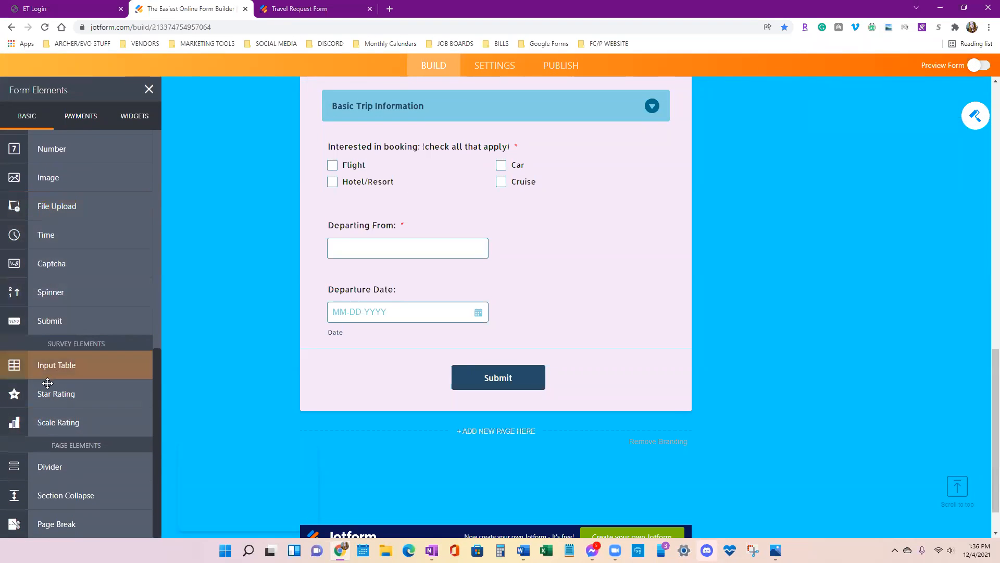
left_click(113, 368)
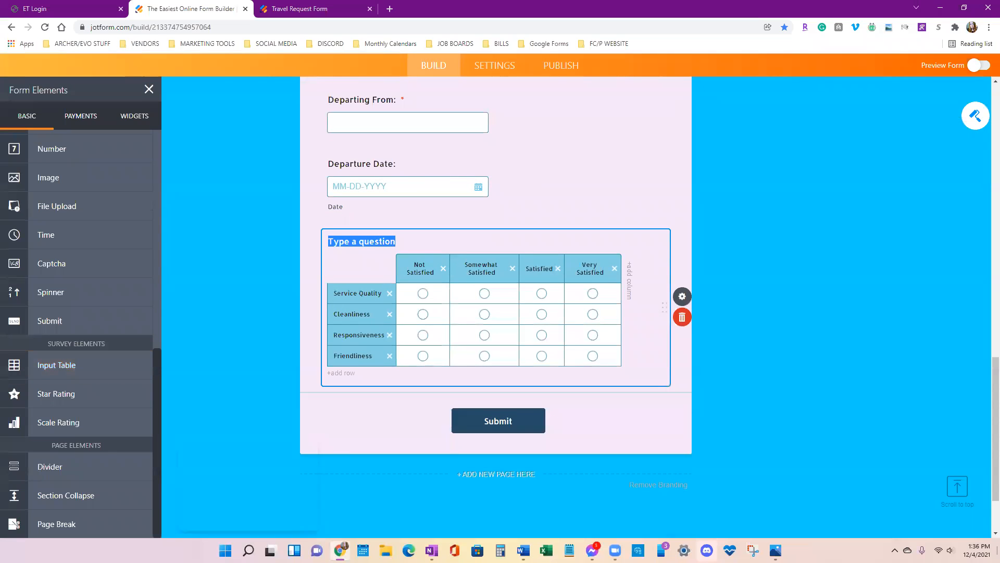
scroll(797, 456, "up", 1)
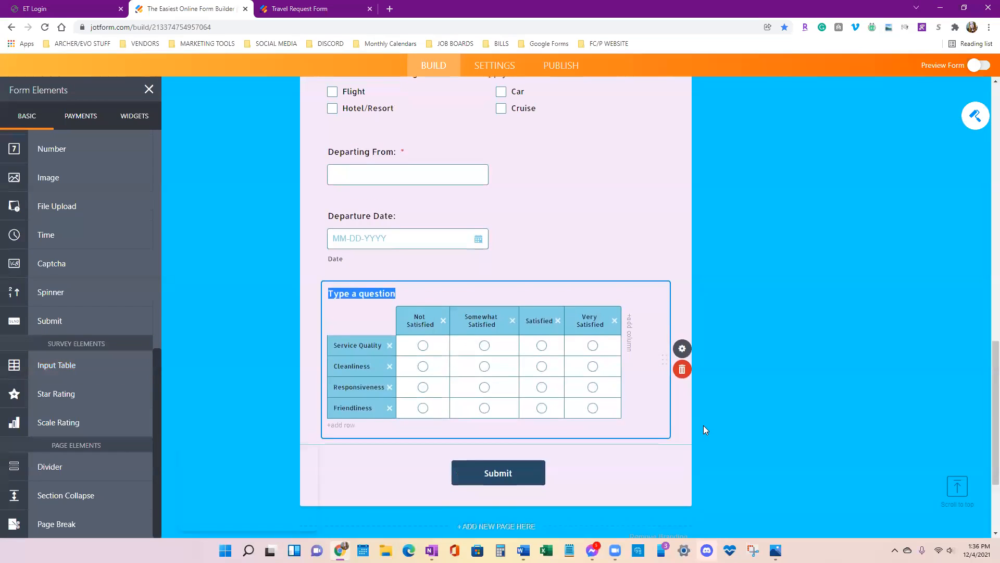
scroll(698, 411, "down", 1)
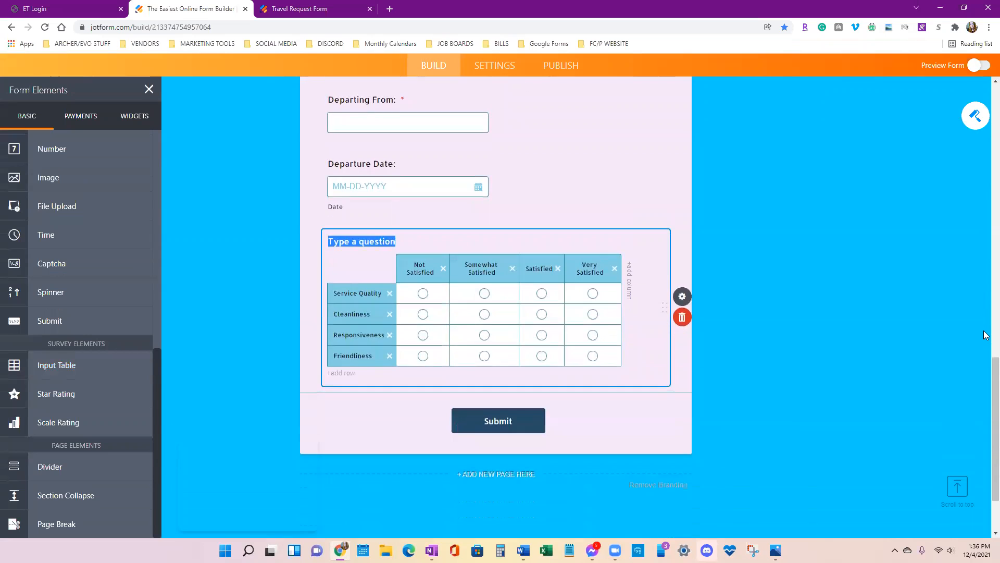
Check the traveler table in the existing Travel Request Form and rename the new input table's first column "Full Name"
left_click(307, 6)
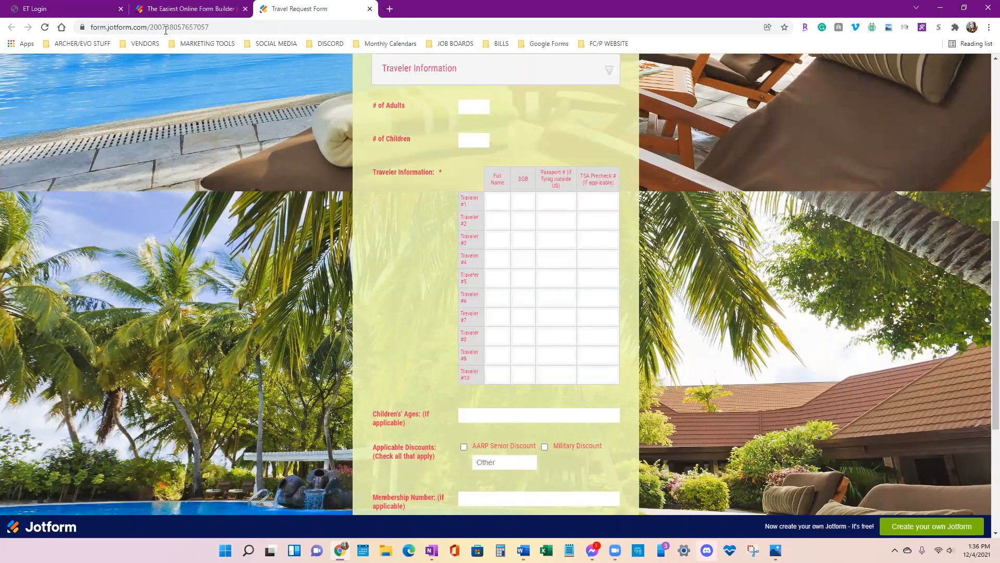
left_click(161, 7)
left_click(426, 268)
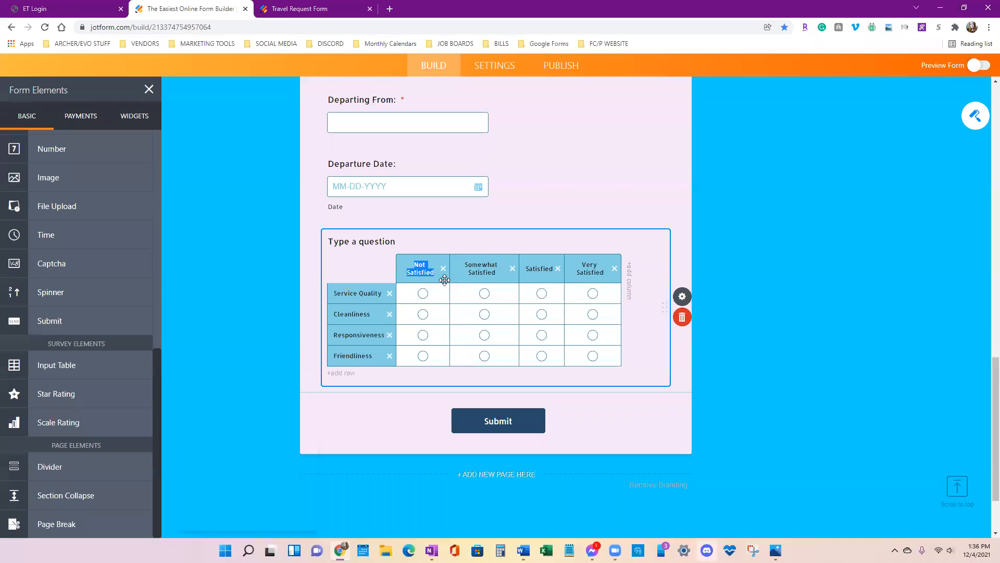
type("Full Nale")
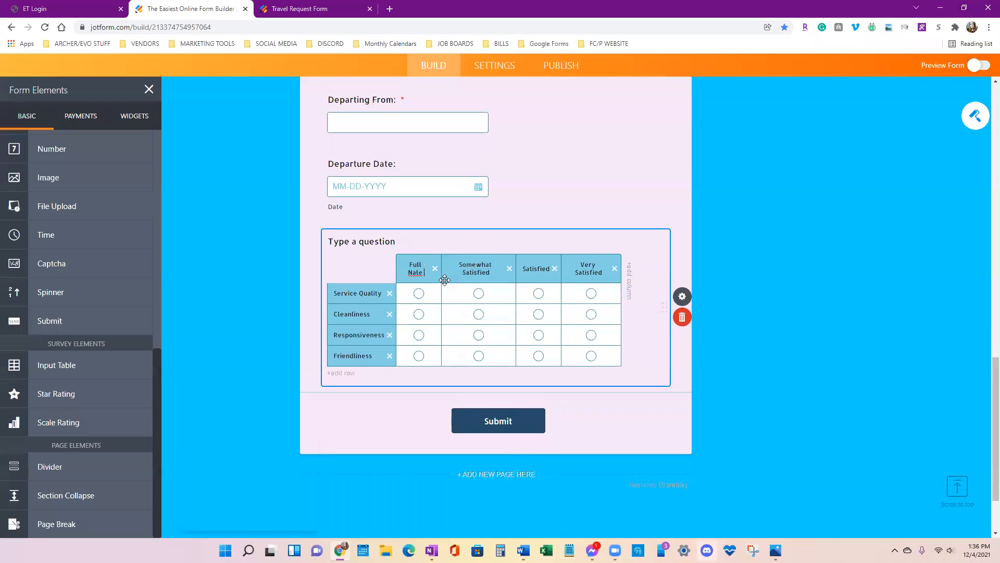
key("BackSpace")
type("me")
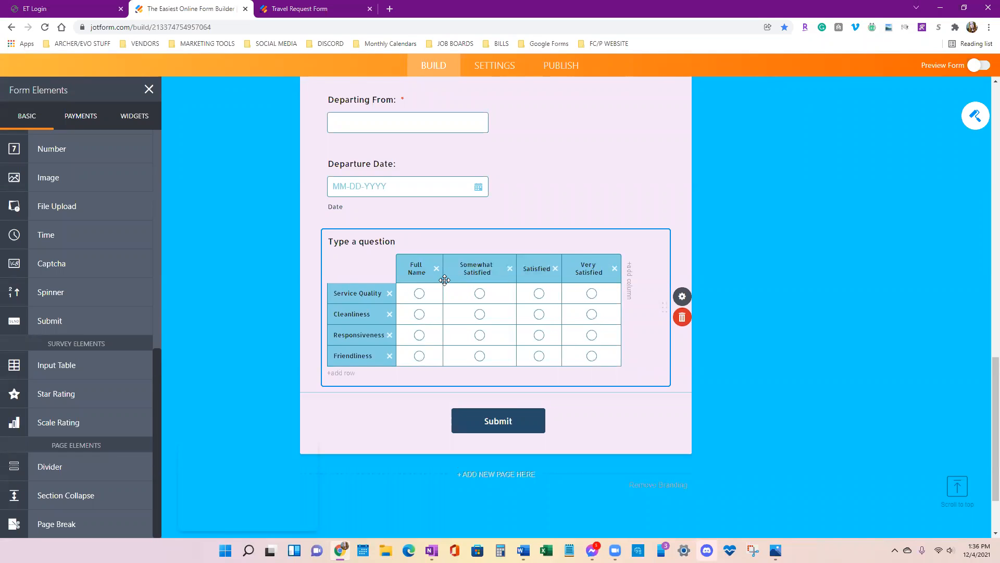
Rename the input table's "Somewhat Satisfied" column as "Date of Birth"
left_click(476, 268)
key("BackSpace")
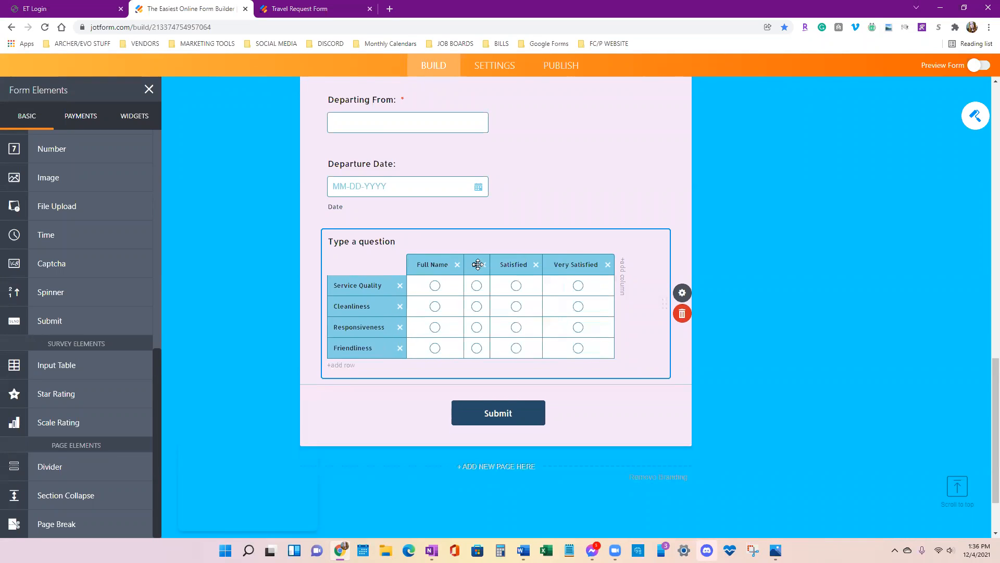
type("DTse")
key("BackSpace")
key("BackSpace")
key("BackSpace")
key("BackSpace")
type("AE")
key("BackSpace")
key("BackSpace")
key("BackSpace")
type("ate of Birth")
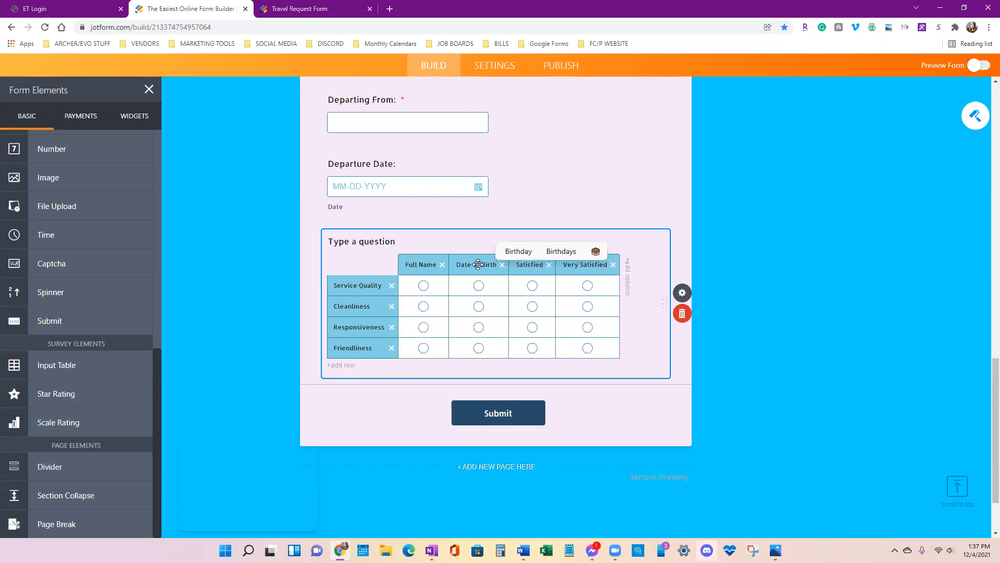
Rename the first three rows of the input table as "Travel 1", "Traveler 2" and "Traveler 3"
left_click(358, 285)
type("Travel 1")
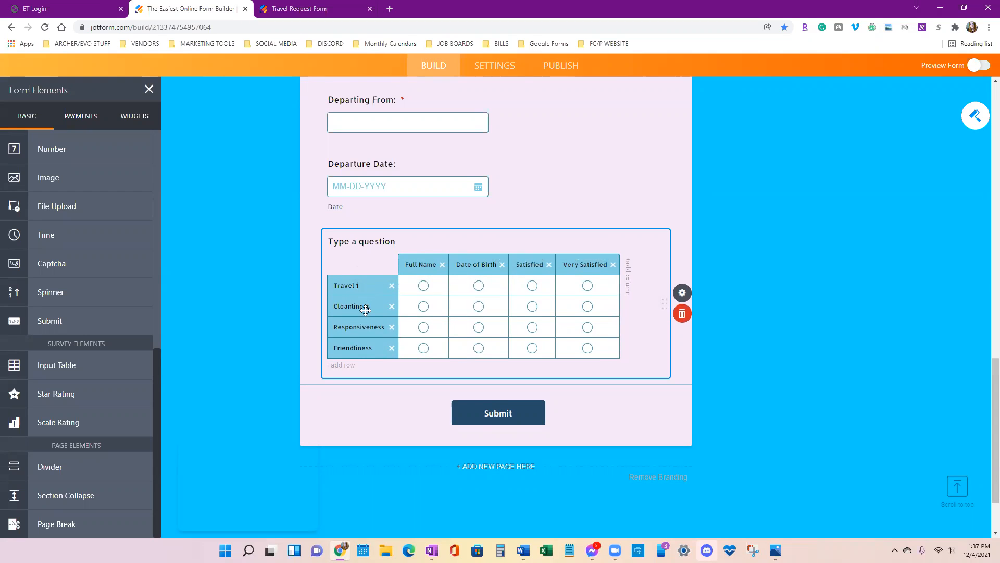
left_click(361, 306)
type("Traveler ")
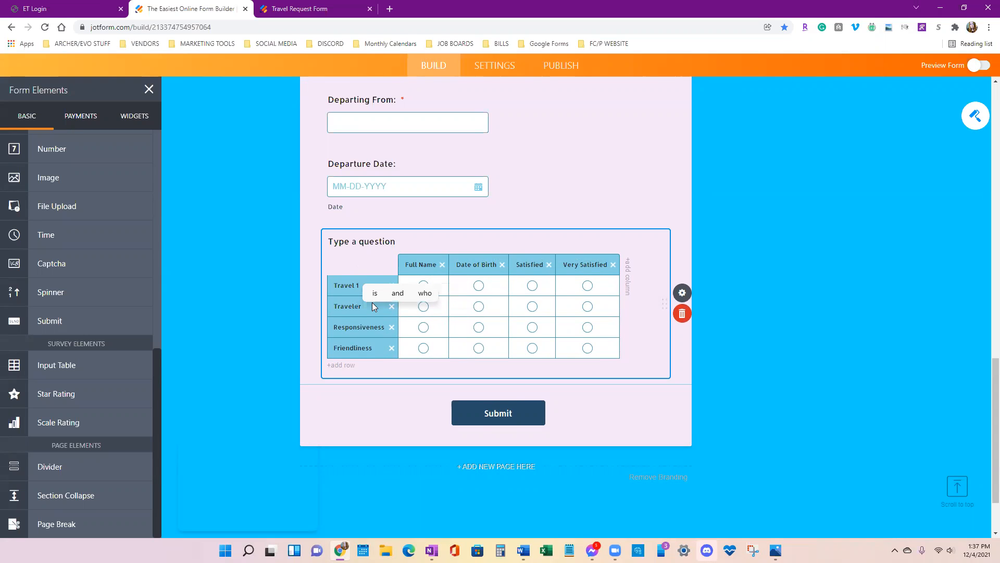
type("2")
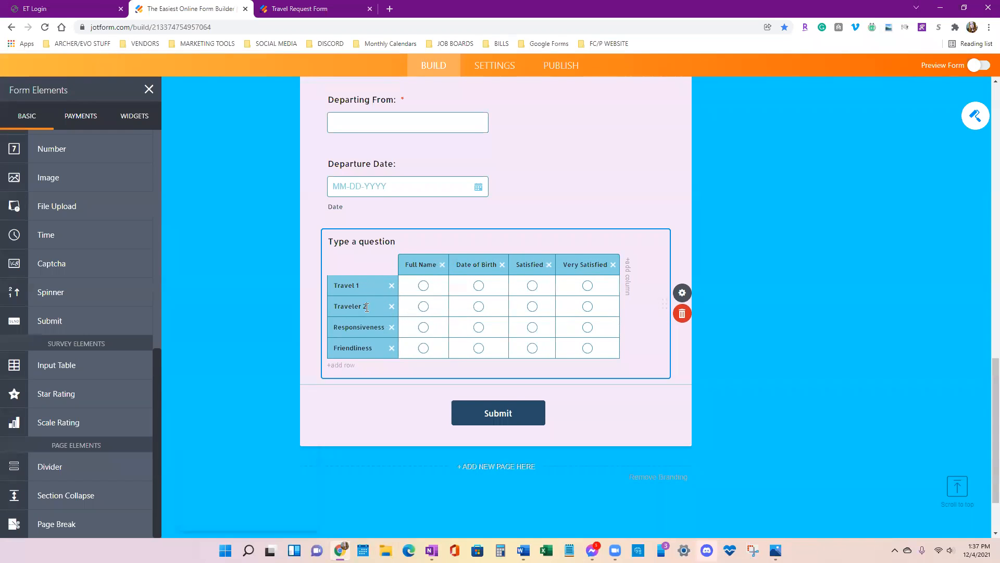
left_click(350, 326)
type("Traveler 3")
scroll(365, 327, "up", 1)
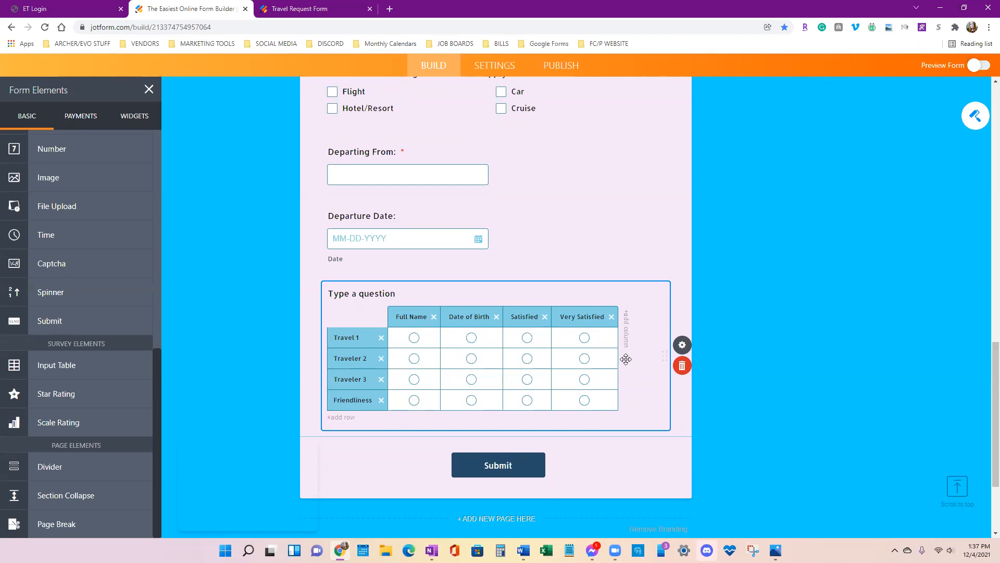
Check the traveler rows in the existing Travel Request Form and add a row labelled "5" below "Friendliness" in the input table
left_click(292, 9)
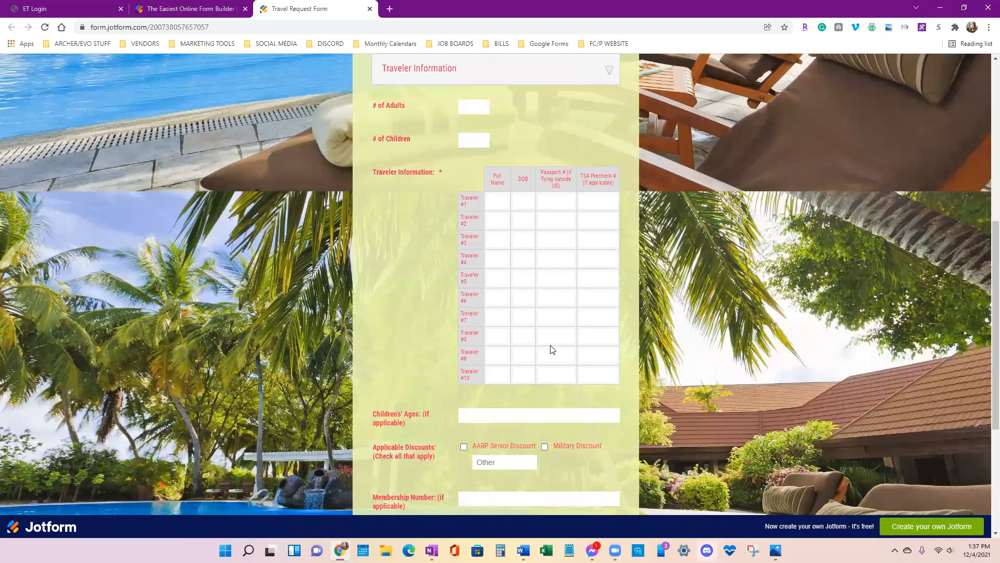
left_click(176, 6)
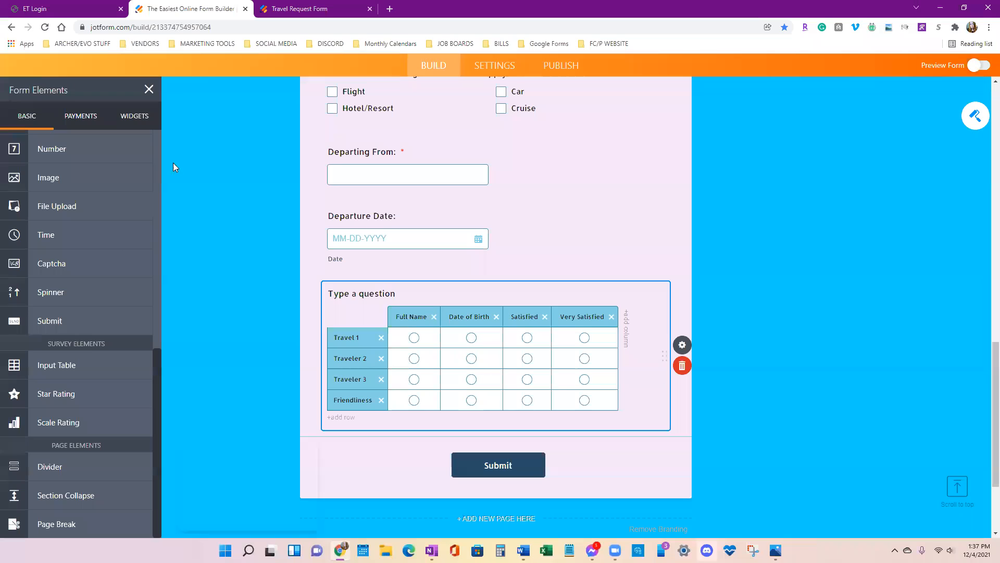
left_click(342, 417)
scroll(344, 412, "down", 1)
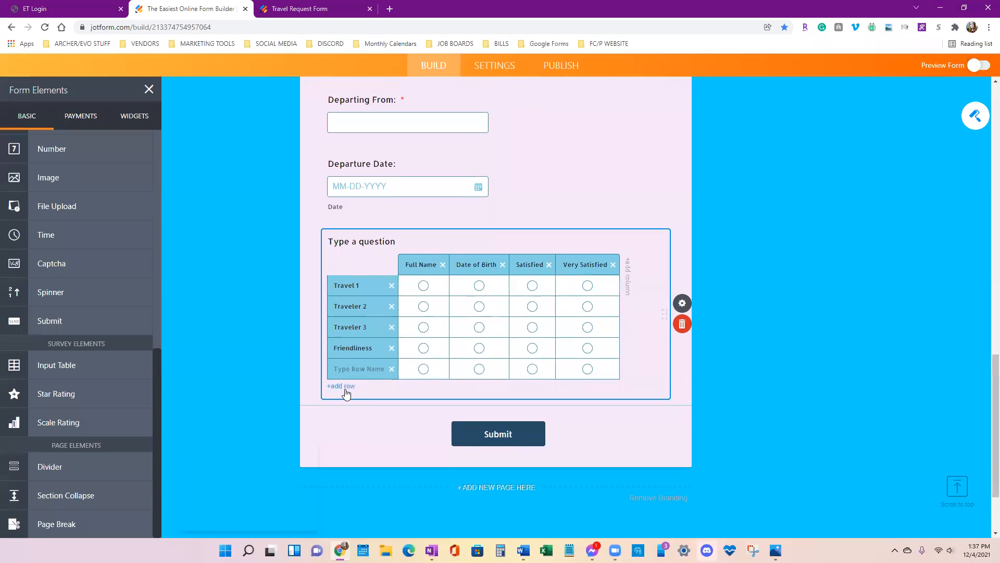
left_click(345, 389)
left_click(344, 368)
left_click(342, 386)
left_click(342, 365)
scroll(468, 373, "down", 1)
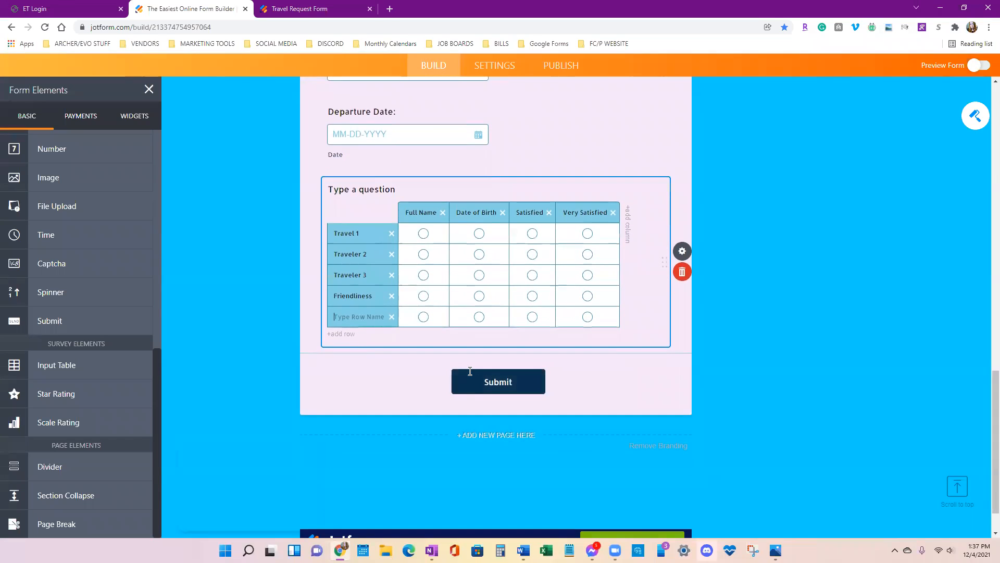
type("T")
key("BackSpace")
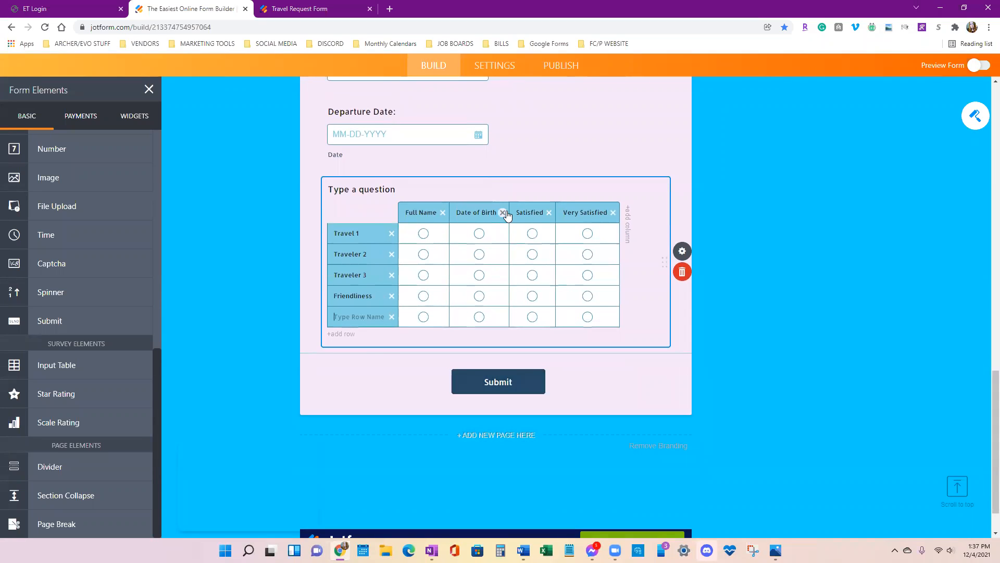
type("S")
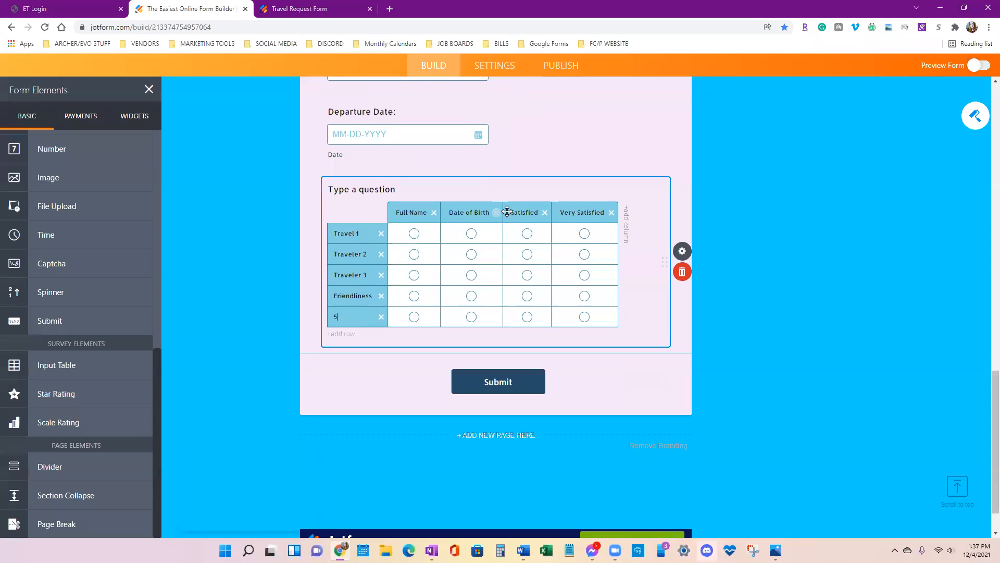
Add a row labelled "6" at the end of the input table and deselect the question
left_click(341, 333)
type("6")
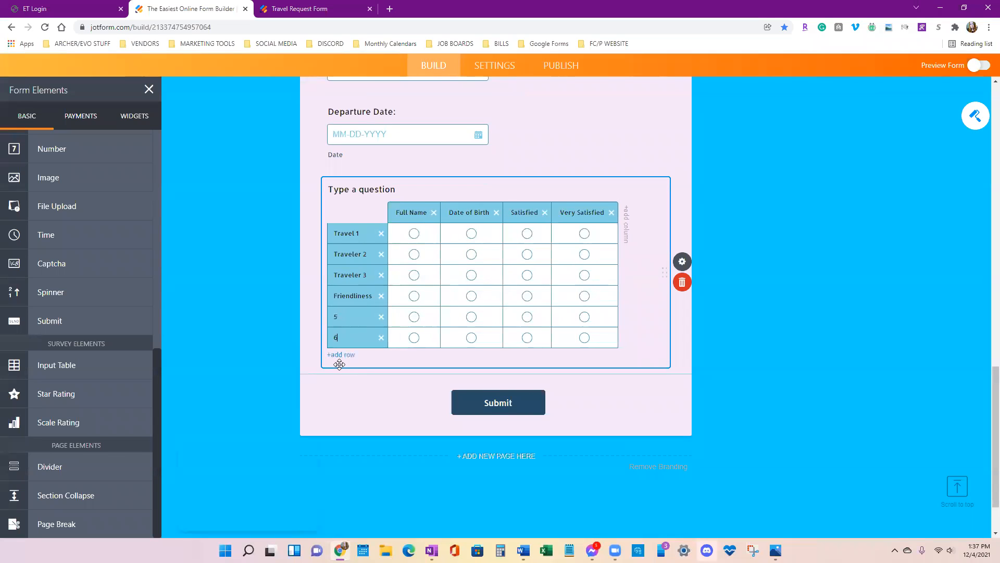
right_click(773, 441)
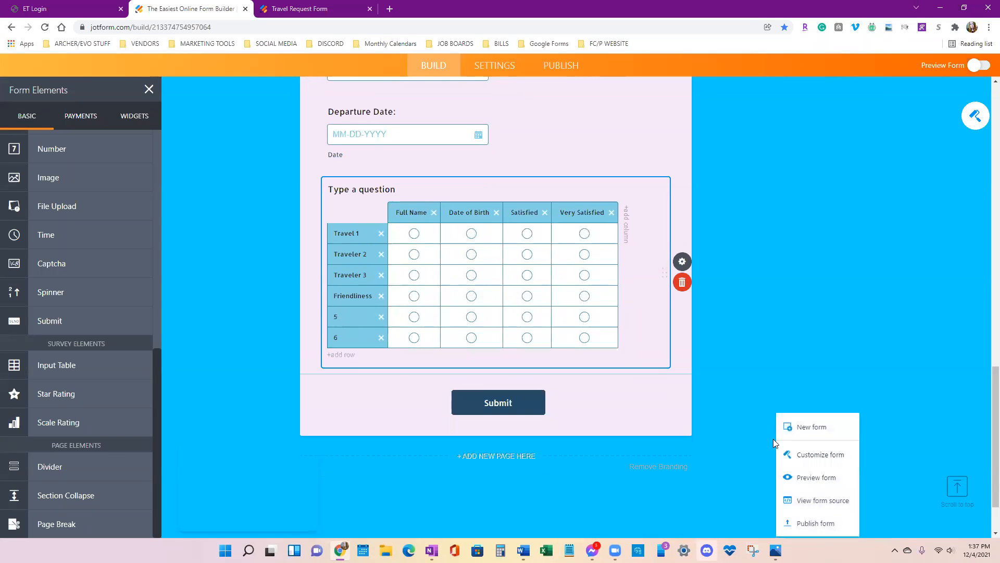
left_click(816, 302)
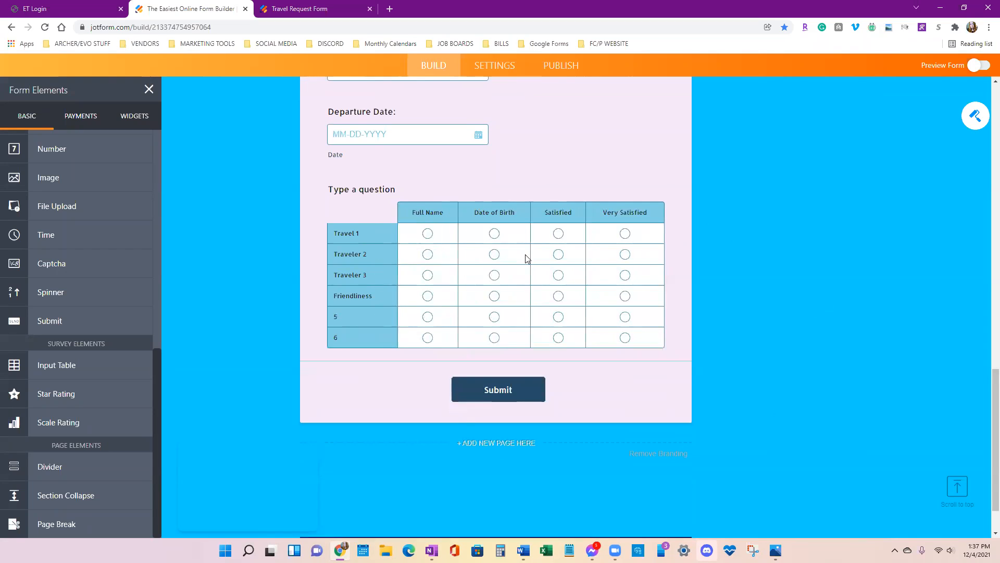
Try the Checkbox, Dropdown and Numeric Textbox input types for the input table's cells and set the type to Textbox
left_click(469, 241)
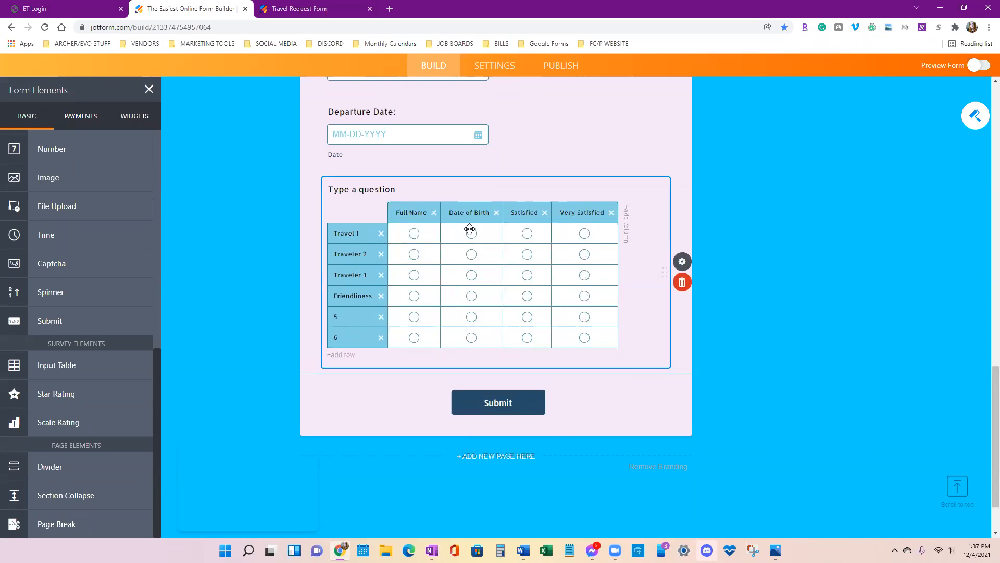
left_click(686, 264)
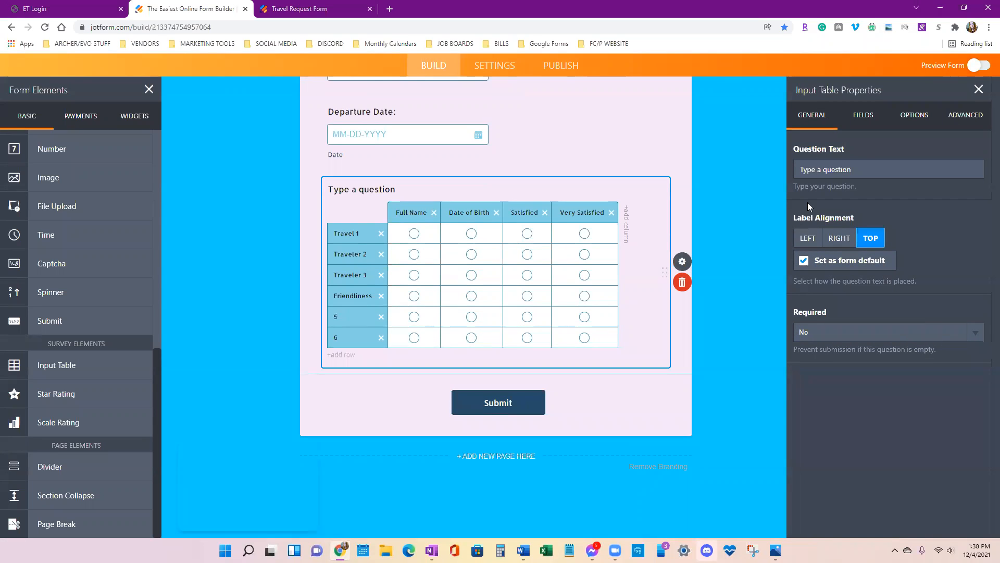
left_click(862, 121)
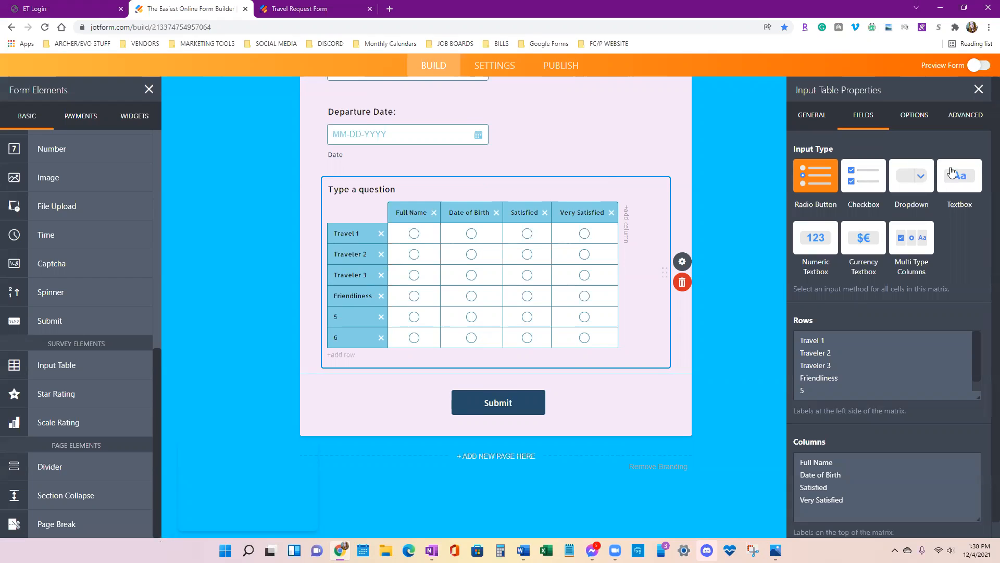
left_click(867, 189)
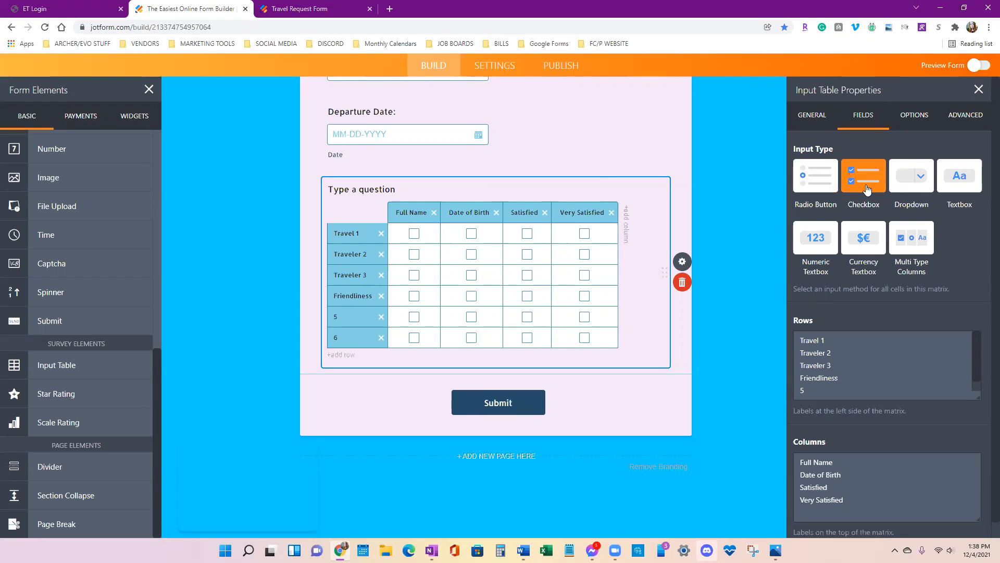
left_click(913, 186)
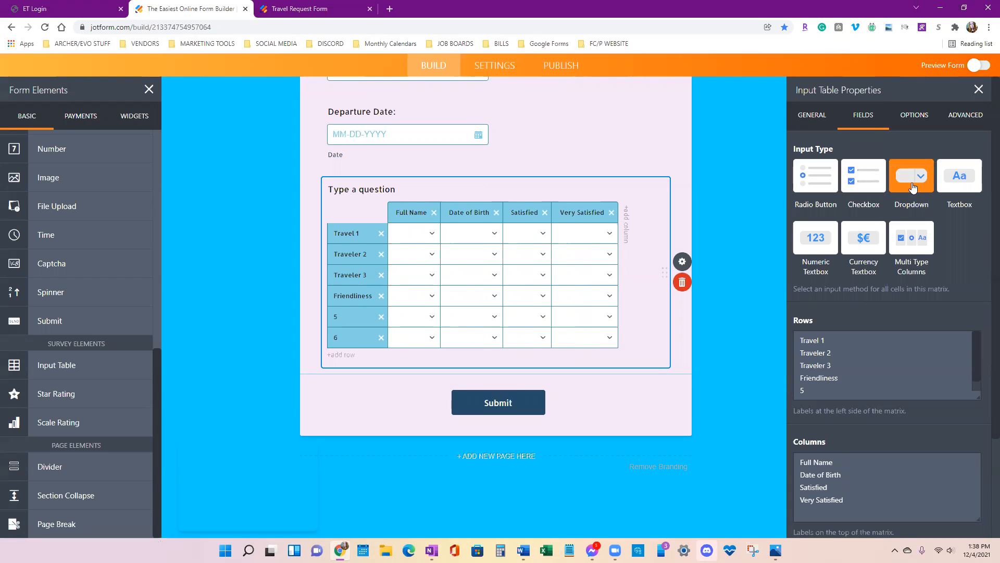
left_click(965, 180)
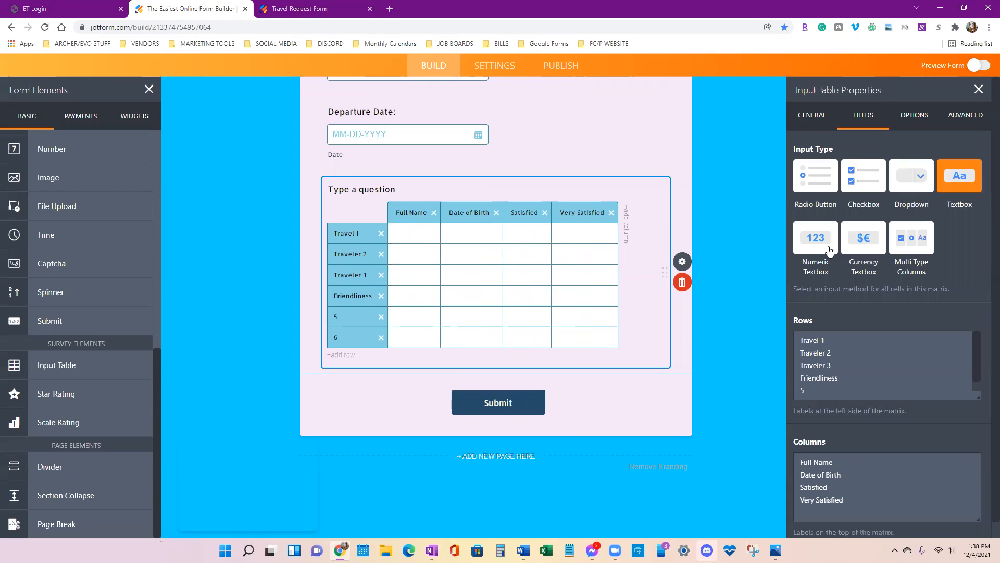
left_click(812, 237)
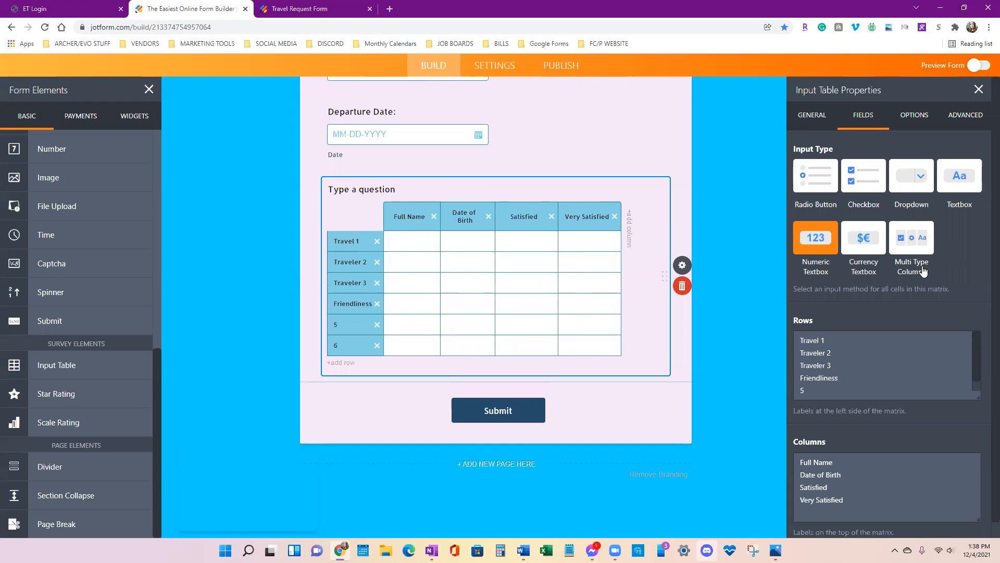
left_click(931, 180)
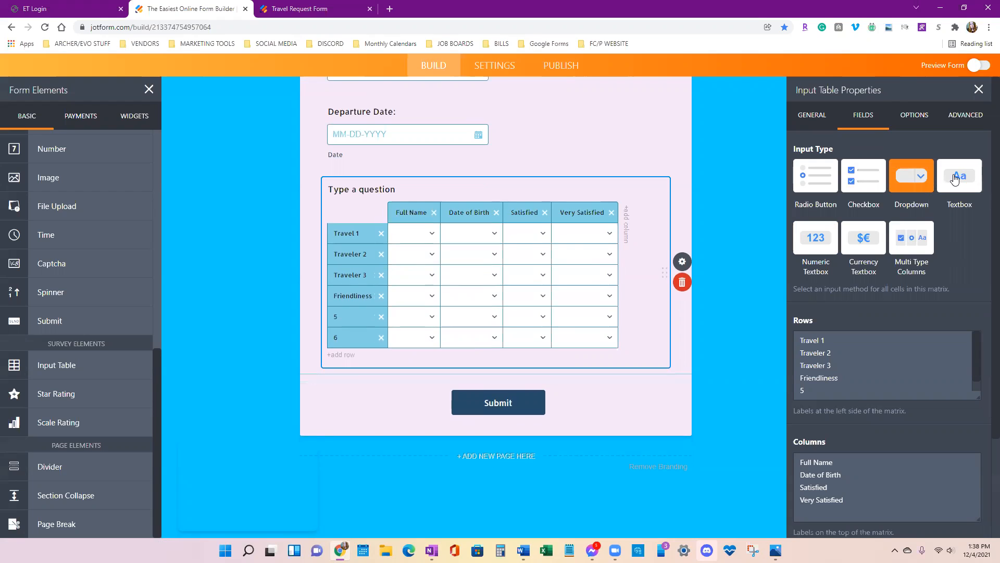
left_click(941, 179)
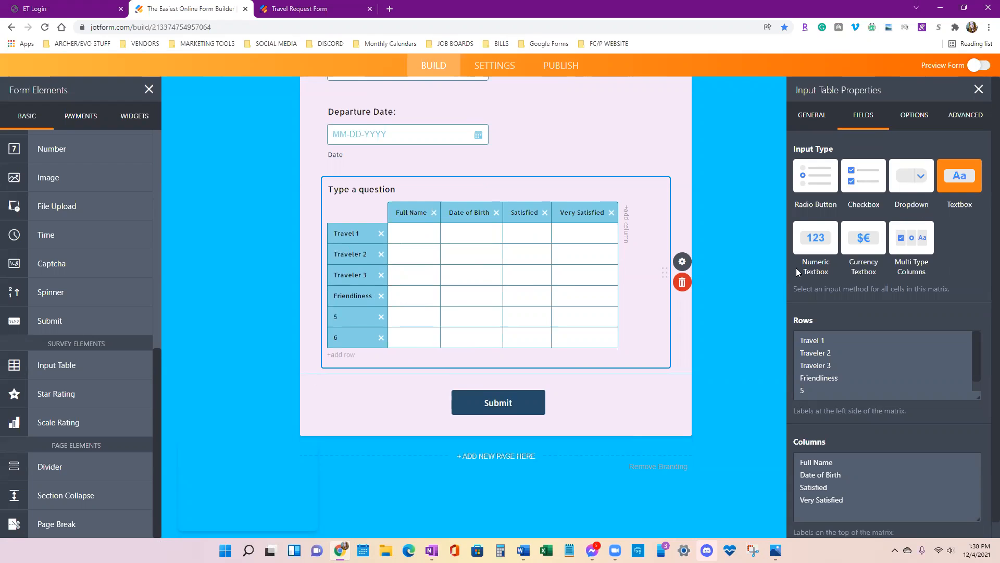
Examine the input table's general, field, option and advanced properties, including the Field Details section
left_click(819, 111)
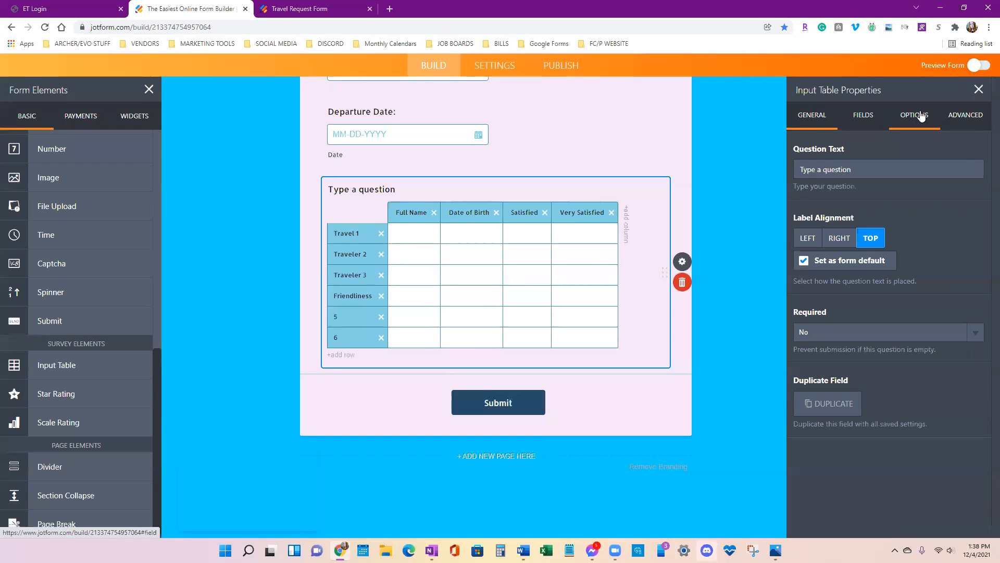
left_click(920, 116)
left_click(969, 119)
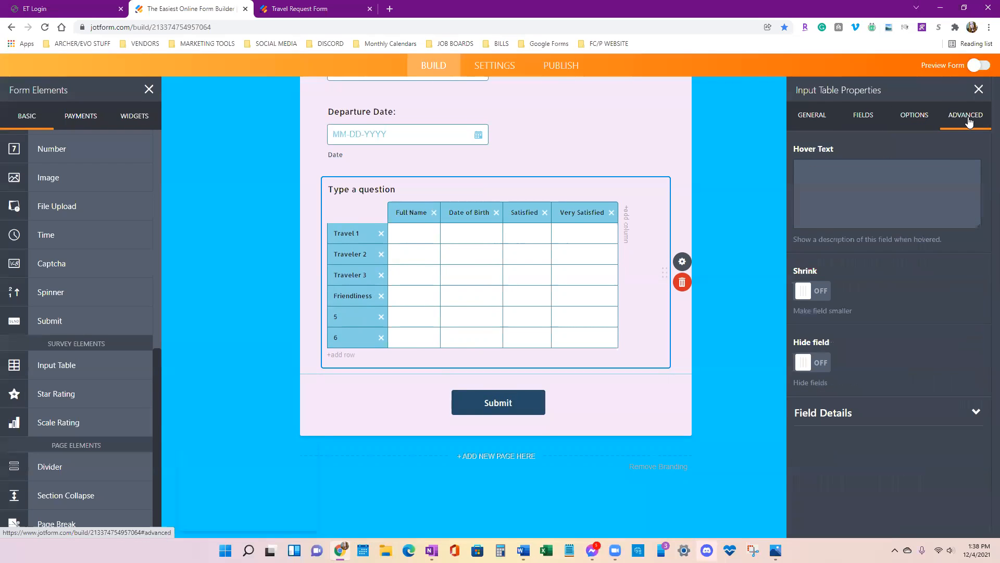
left_click(927, 120)
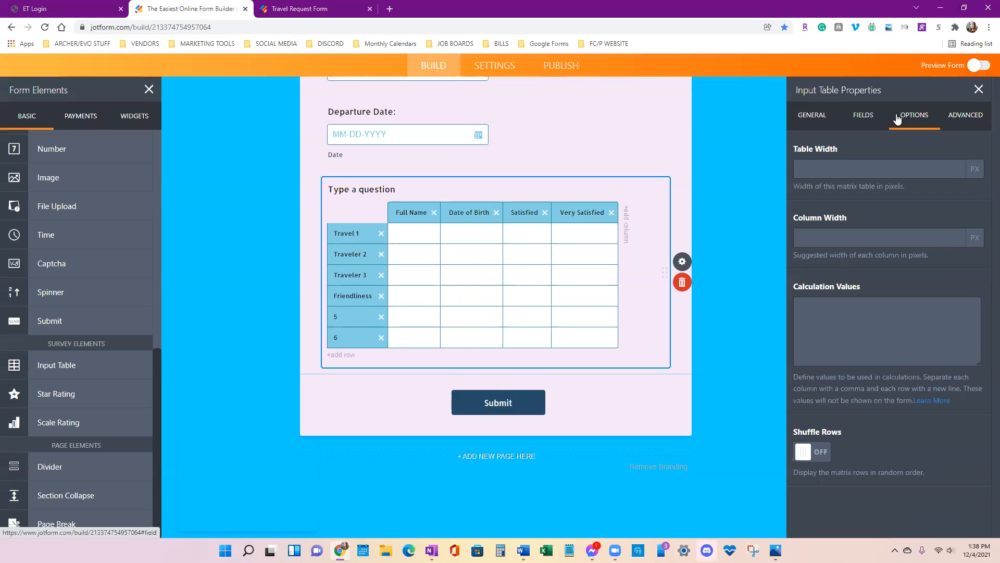
left_click(863, 115)
scroll(855, 135, "down", 1)
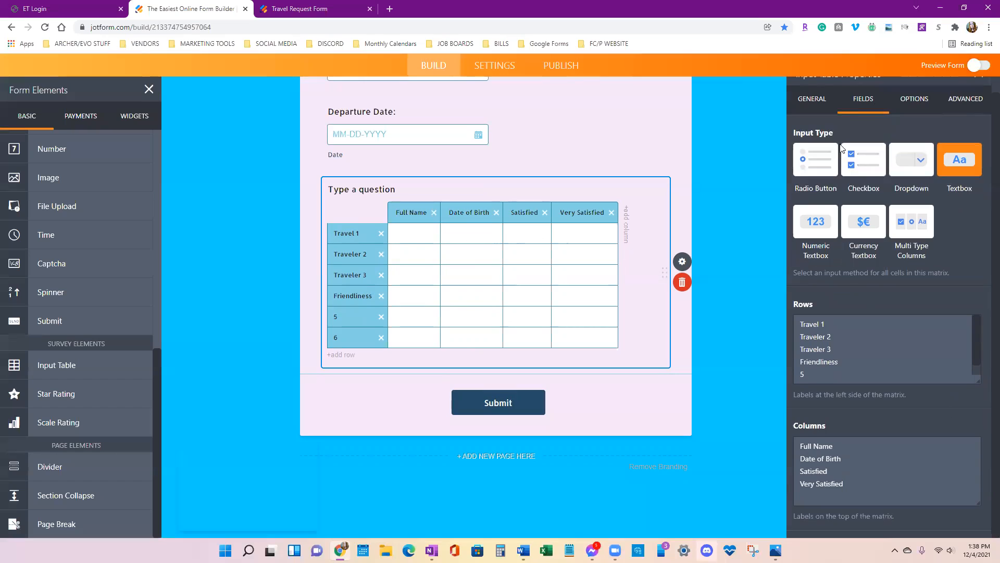
left_click(812, 98)
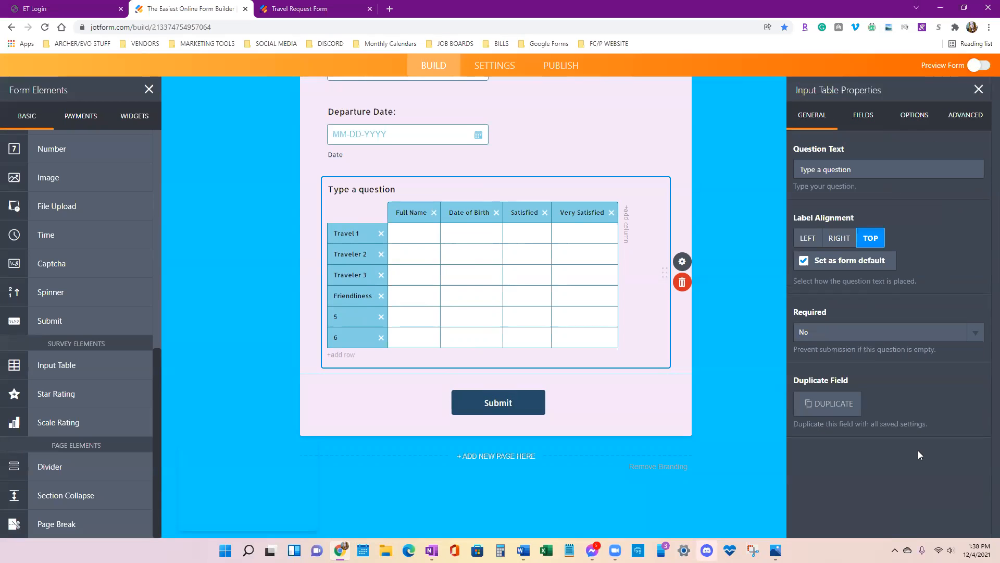
left_click(987, 117)
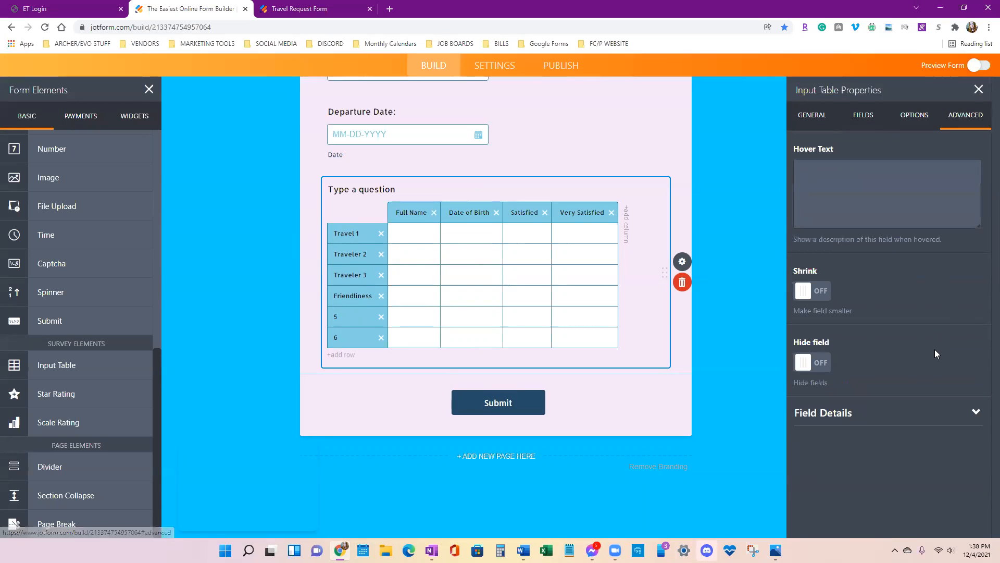
left_click(878, 421)
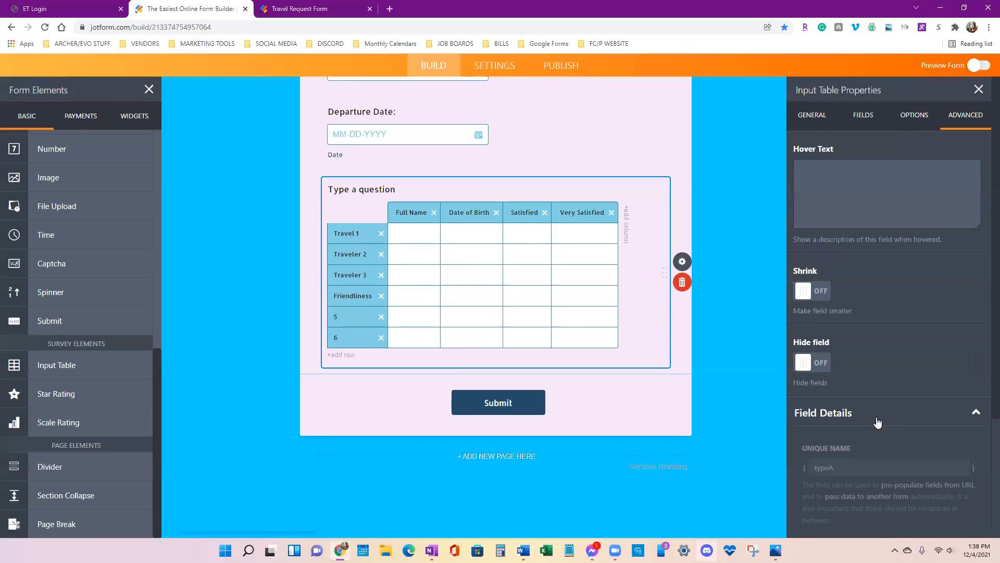
Review the rest of the input table's advanced properties and close the question properties
scroll(877, 421, "down", 5)
scroll(882, 502, "up", 5)
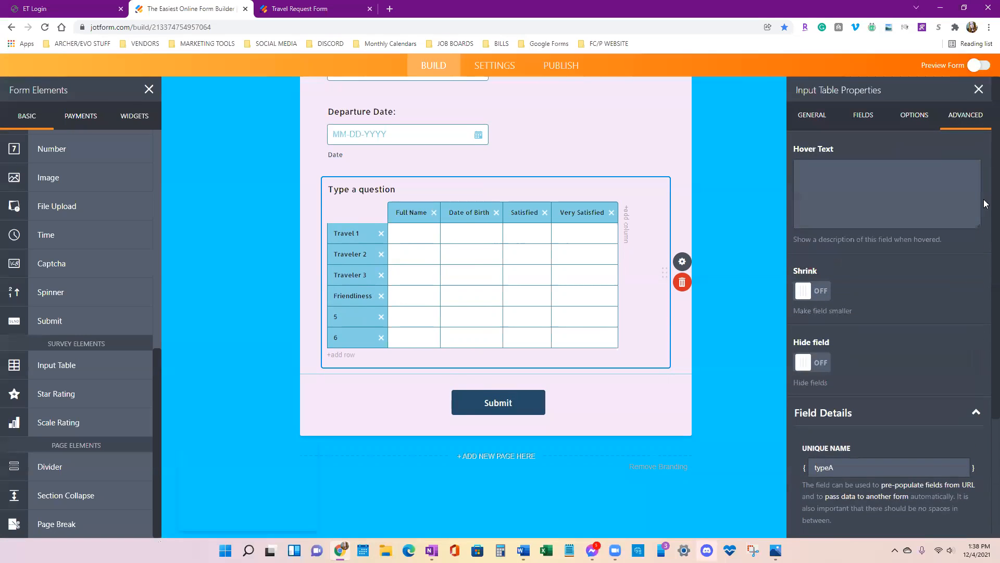
left_click(651, 125)
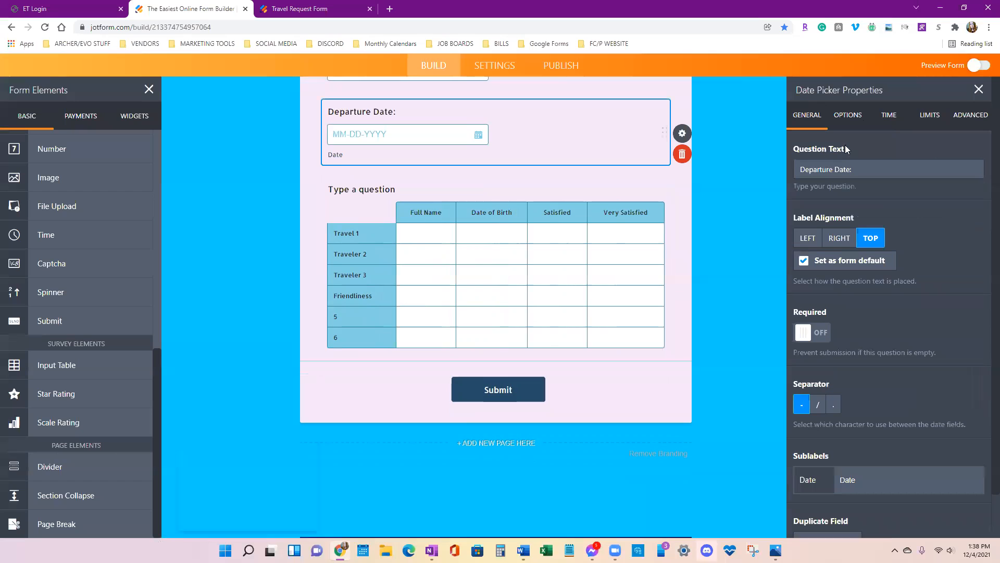
left_click(978, 90)
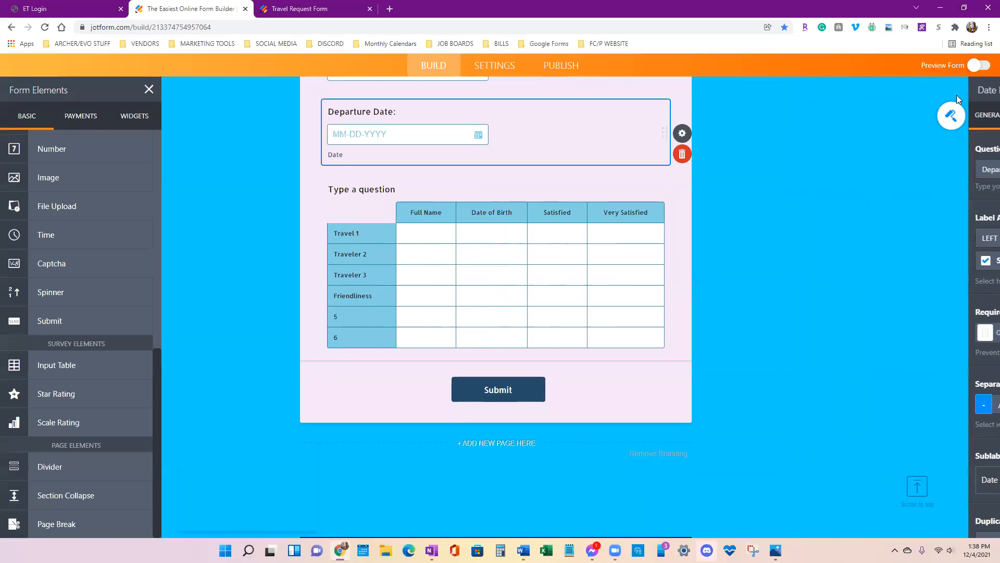
Deselect the question, view the Form Designer's color options and close the designer
scroll(697, 345, "up", 4)
scroll(710, 381, "down", 3)
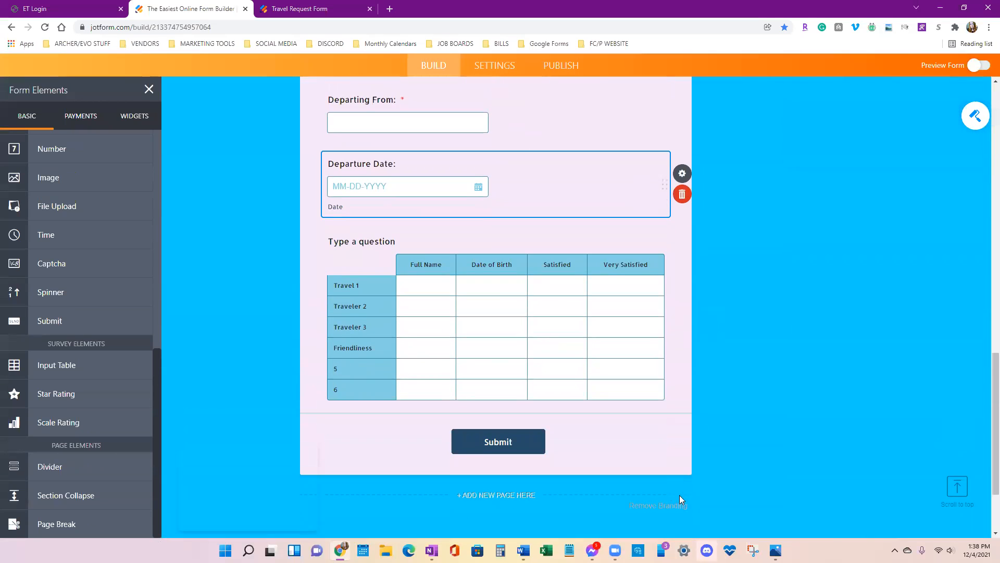
left_click(742, 324)
left_click(975, 116)
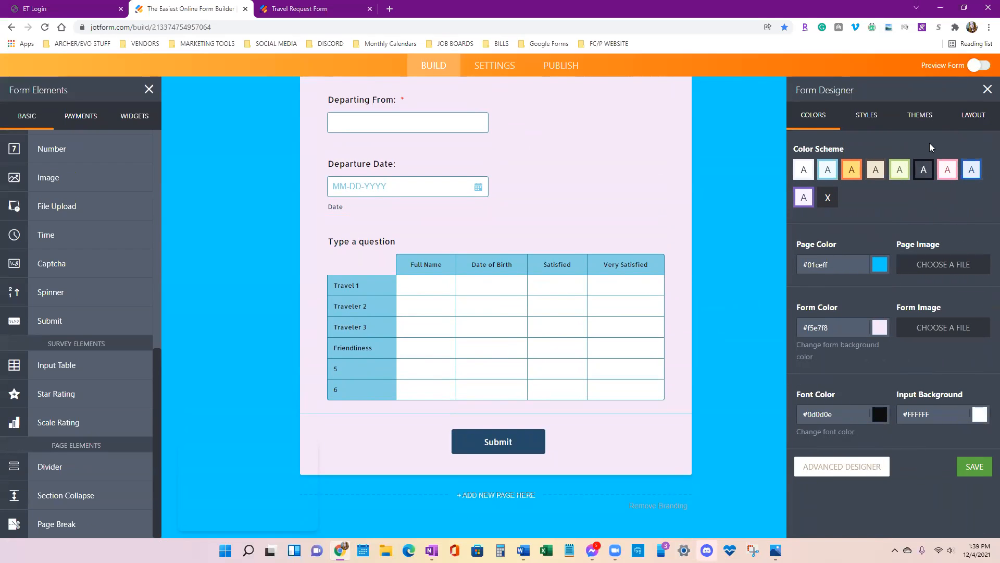
left_click(779, 399)
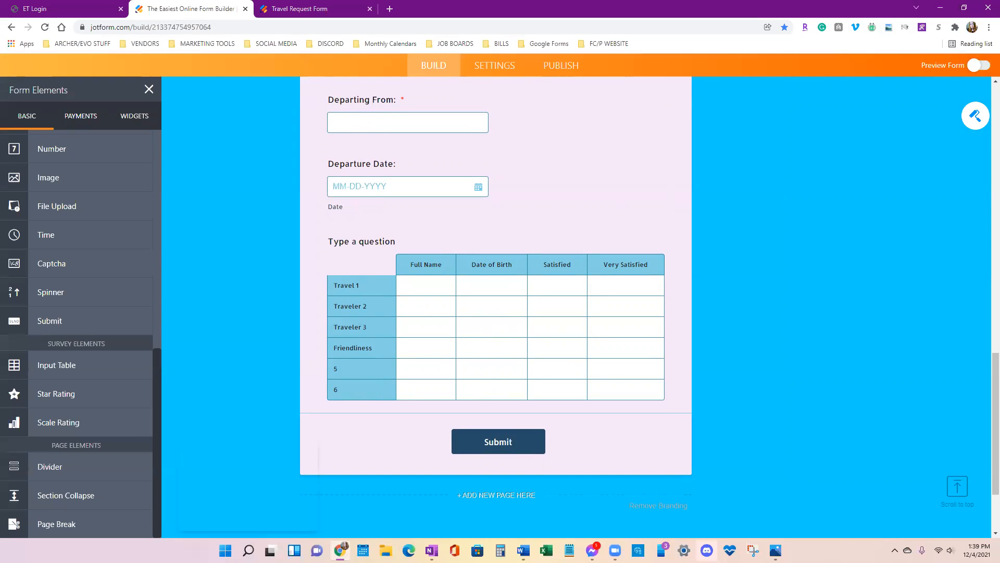
Switch to the existing Travel Request Form and collapse its Traveler Information section to view the list of sections
left_click(331, 6)
scroll(631, 263, "up", 4)
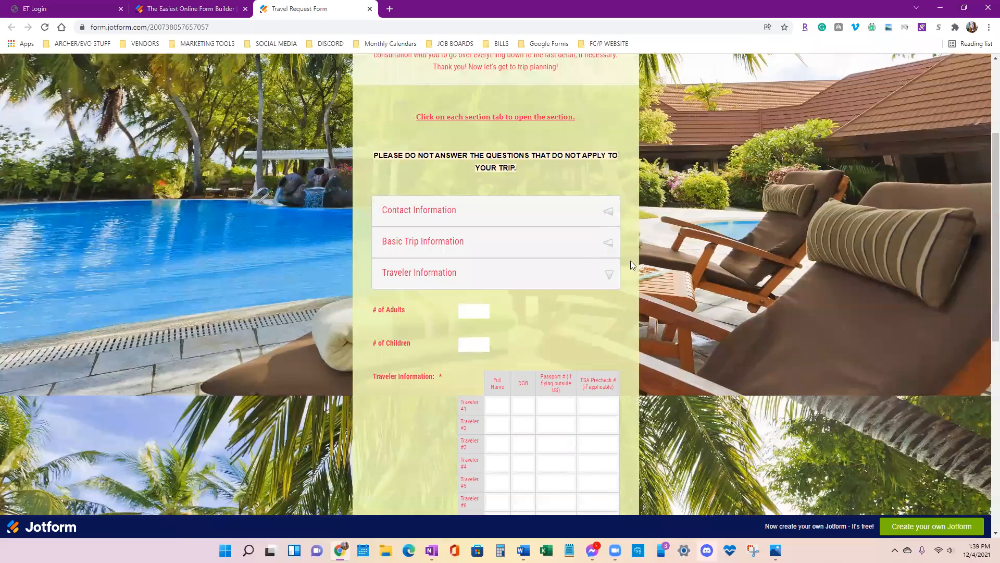
scroll(630, 261, "up", 1)
left_click(583, 343)
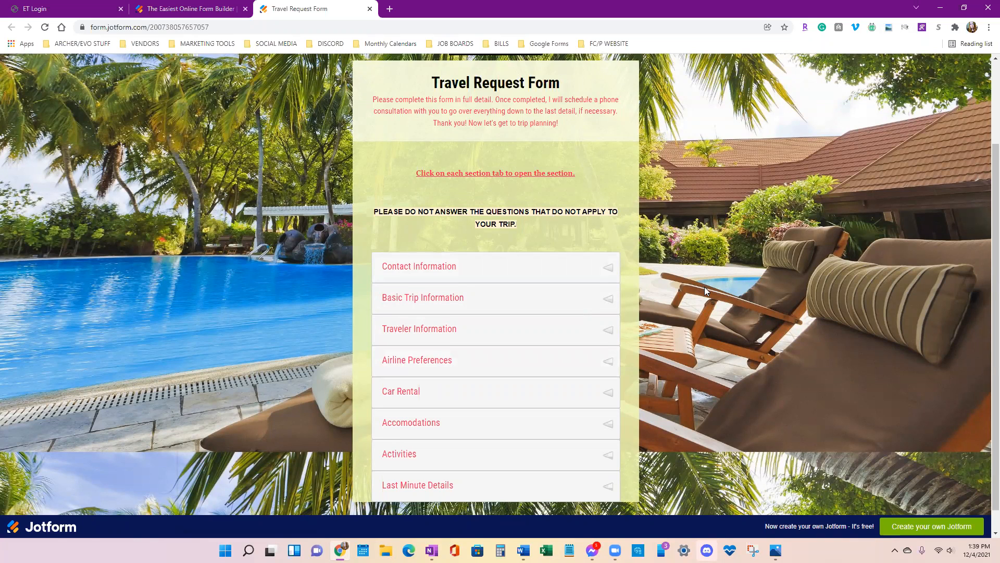
left_click(149, 9)
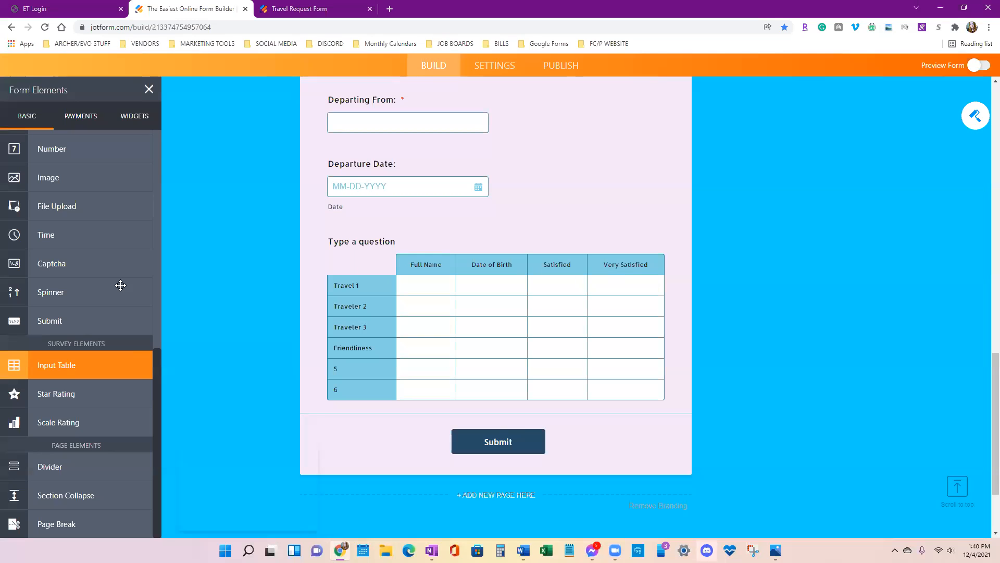
Review the Airline Preferences section of the existing Travel Request Form, including the Preferred Airline choices
left_click(292, 9)
left_click(535, 364)
scroll(539, 347, "down", 4)
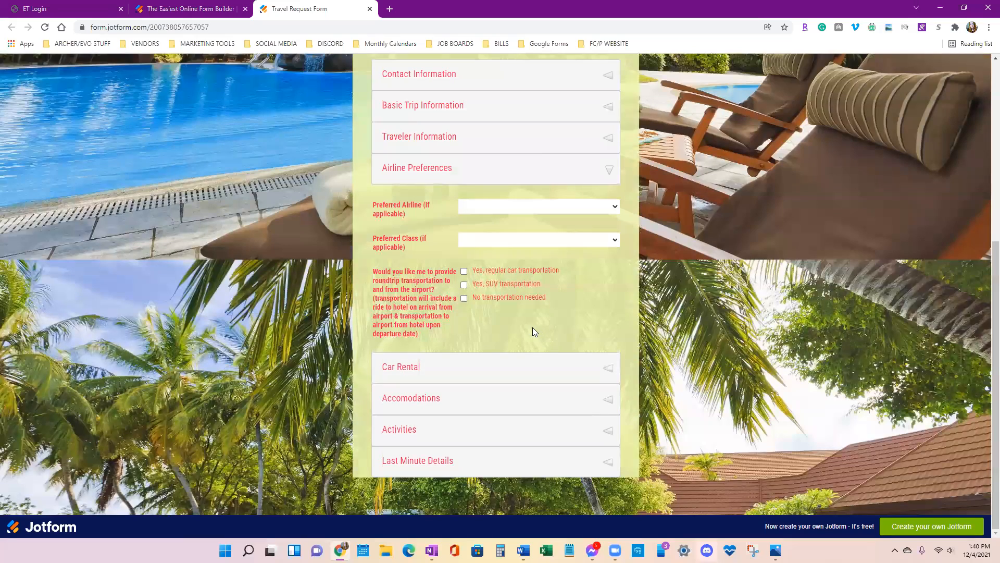
scroll(532, 326, "up", 2)
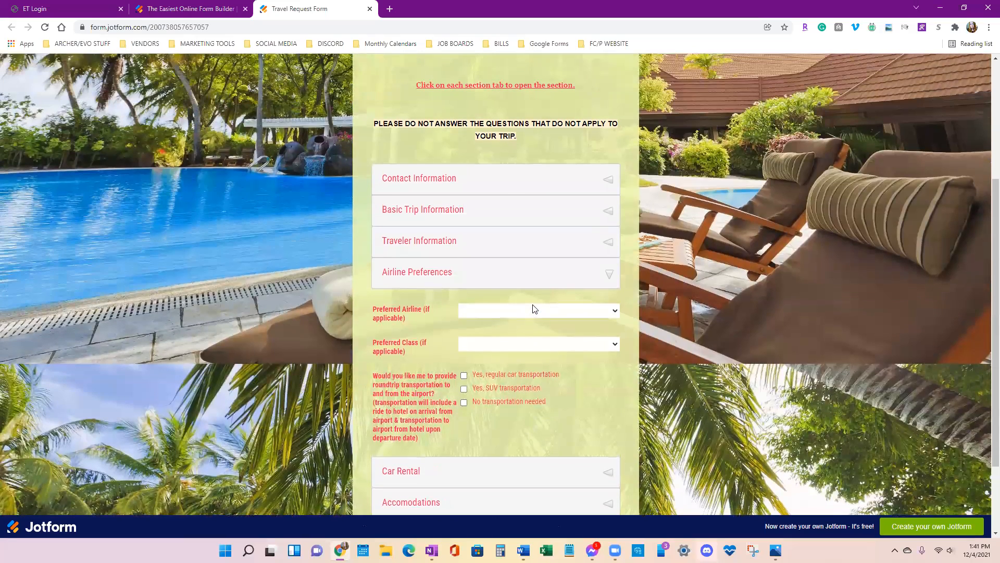
left_click(534, 312)
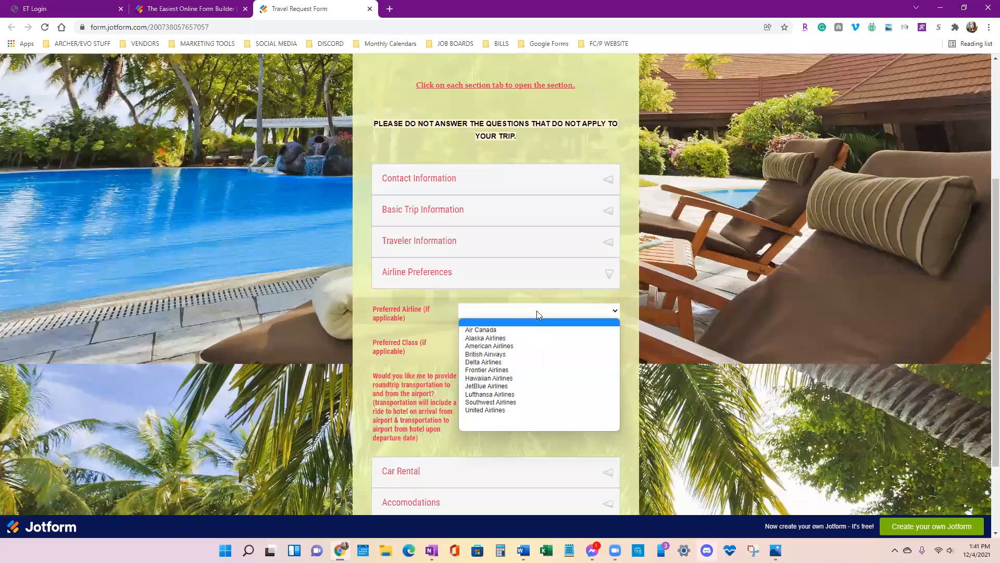
left_click(536, 310)
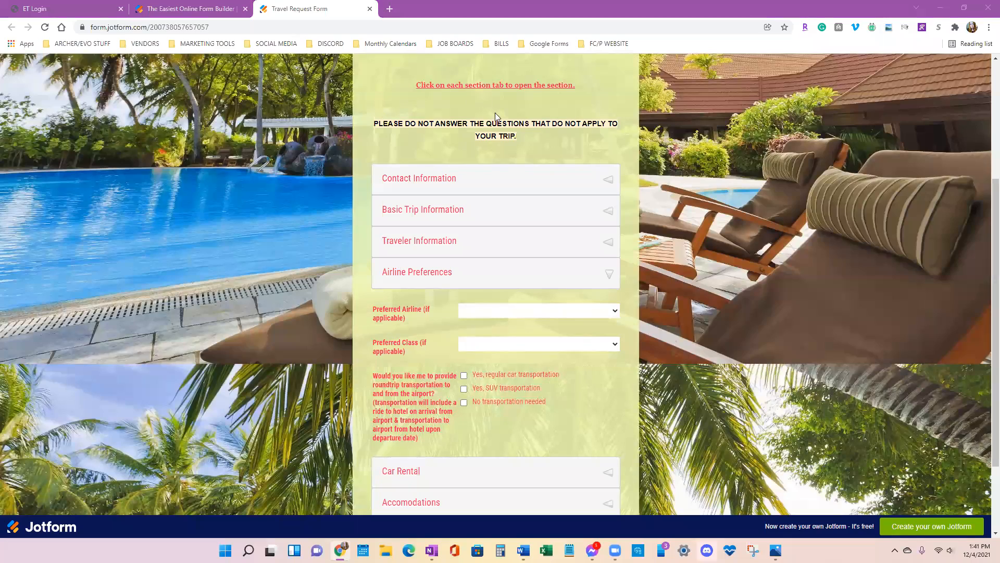
left_click(531, 175)
scroll(510, 108, "up", 1)
left_click(523, 119)
left_click(508, 327)
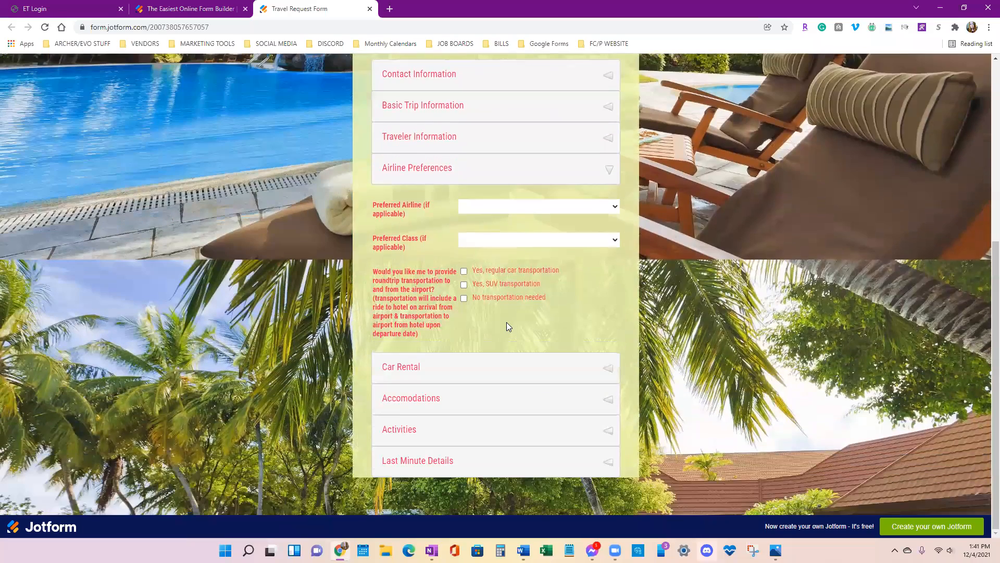
Expand the Car Rental section and view the Vehicle Type and Company Preference choices
left_click(501, 376)
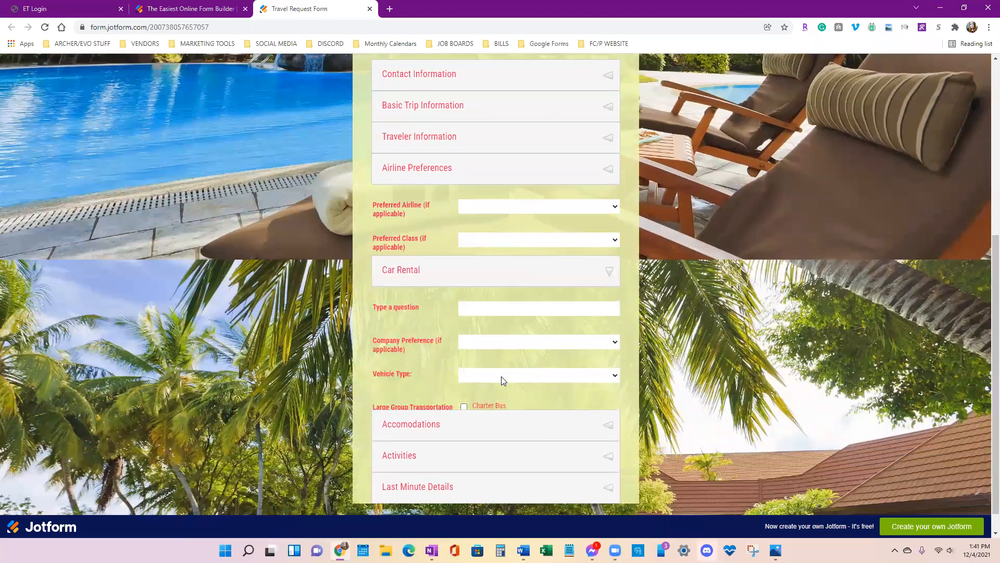
left_click(615, 247)
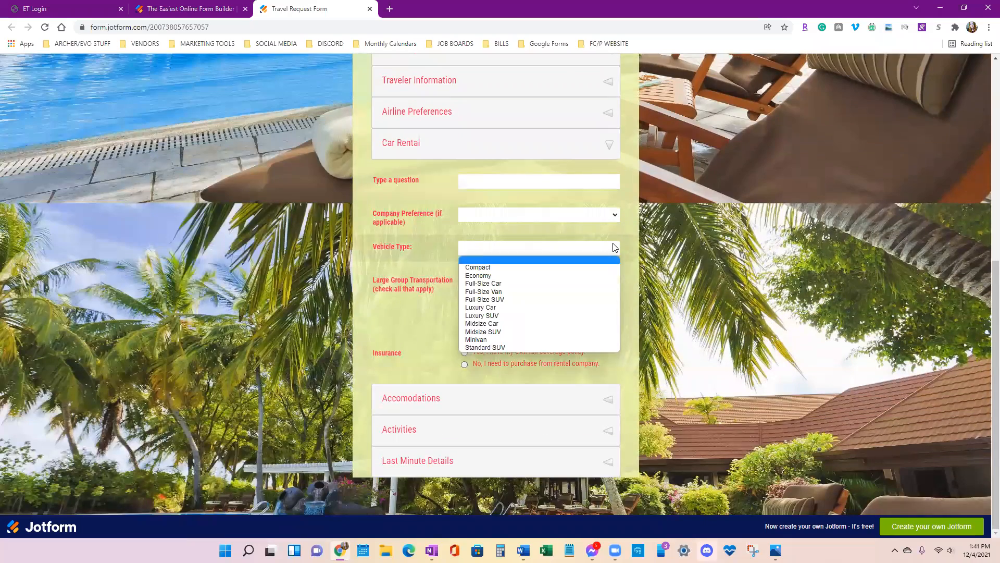
left_click(607, 217)
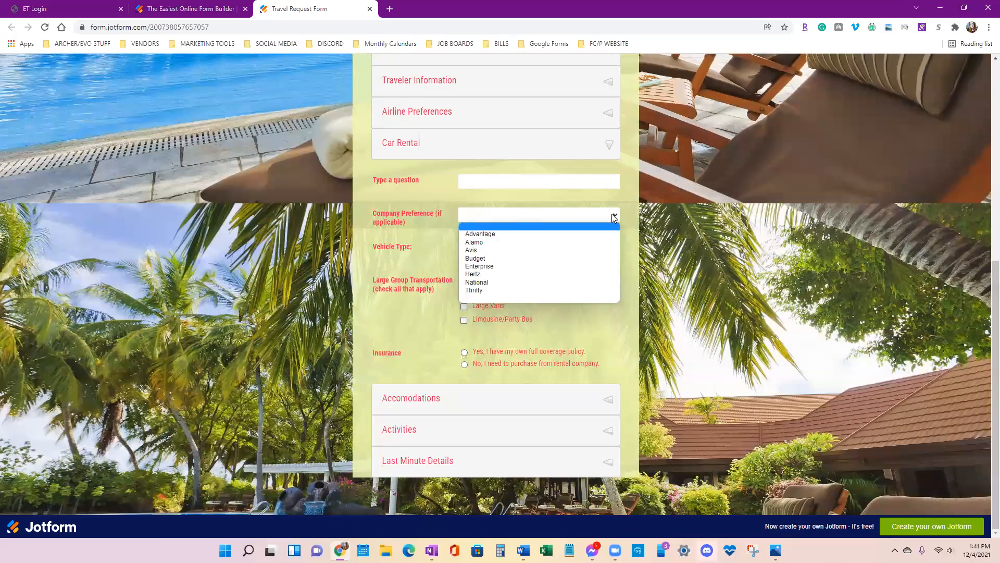
Expand the Accomodations section and view the Room Type and Room View choices
left_click(587, 399)
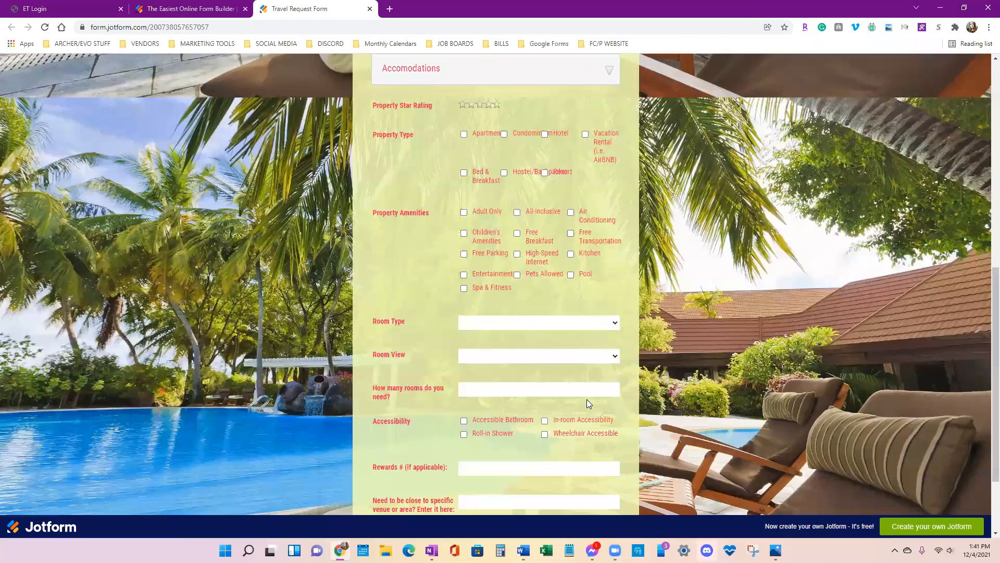
scroll(587, 399, "down", 2)
left_click(610, 219)
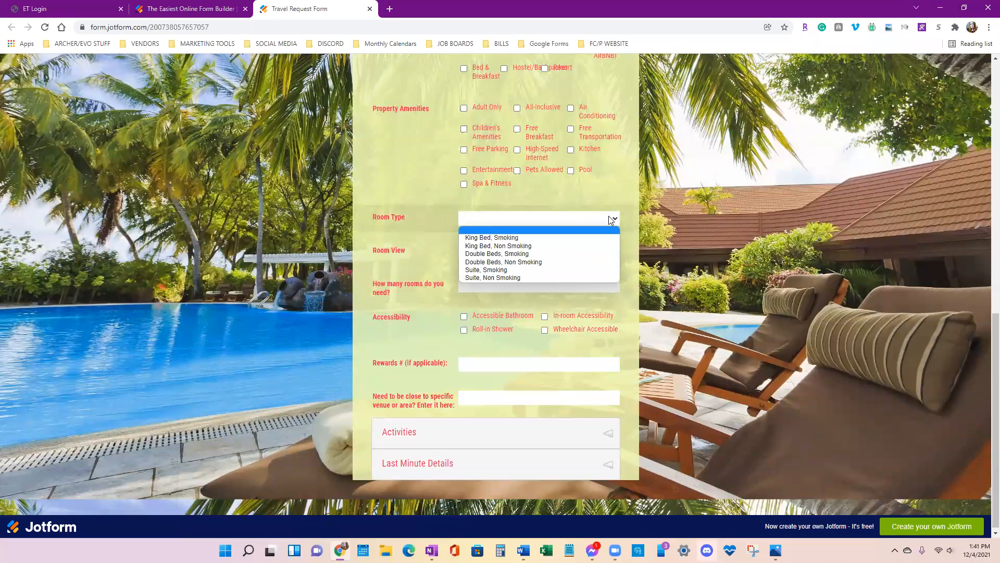
left_click(422, 233)
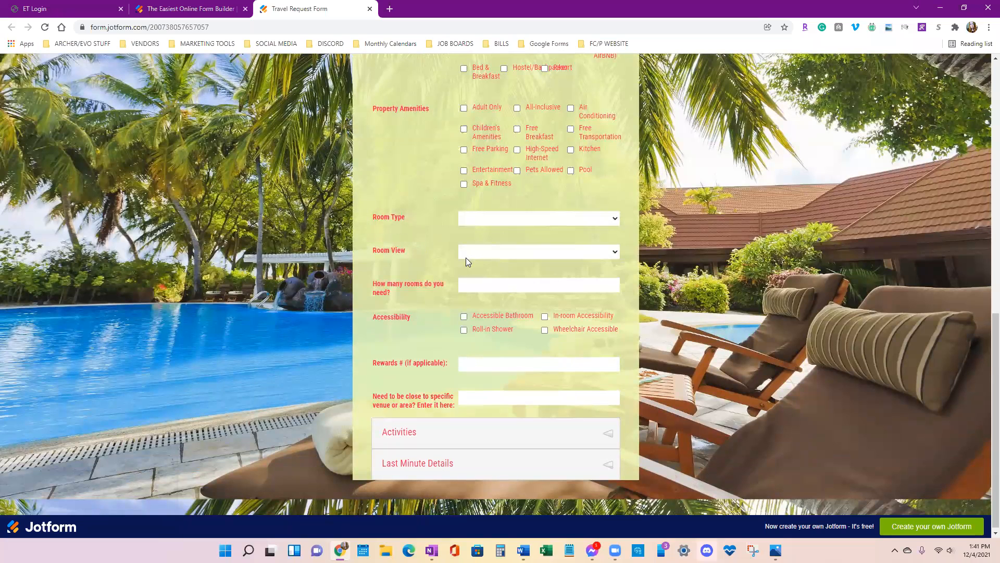
left_click(469, 255)
left_click(404, 229)
Review the questions in the Activities, Last Minute Details and Basic Trip Information sections
left_click(480, 437)
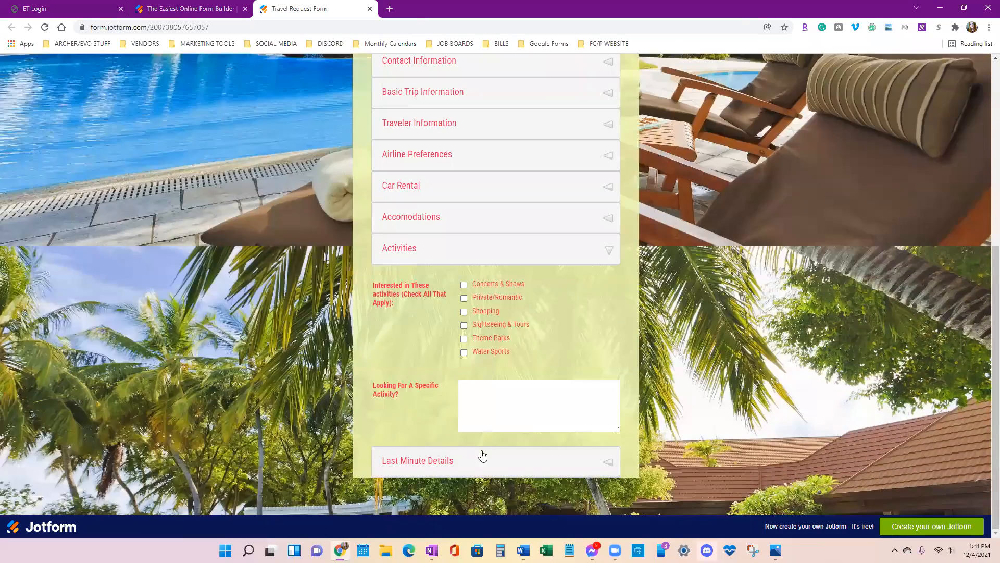
left_click(483, 456)
left_click(523, 134)
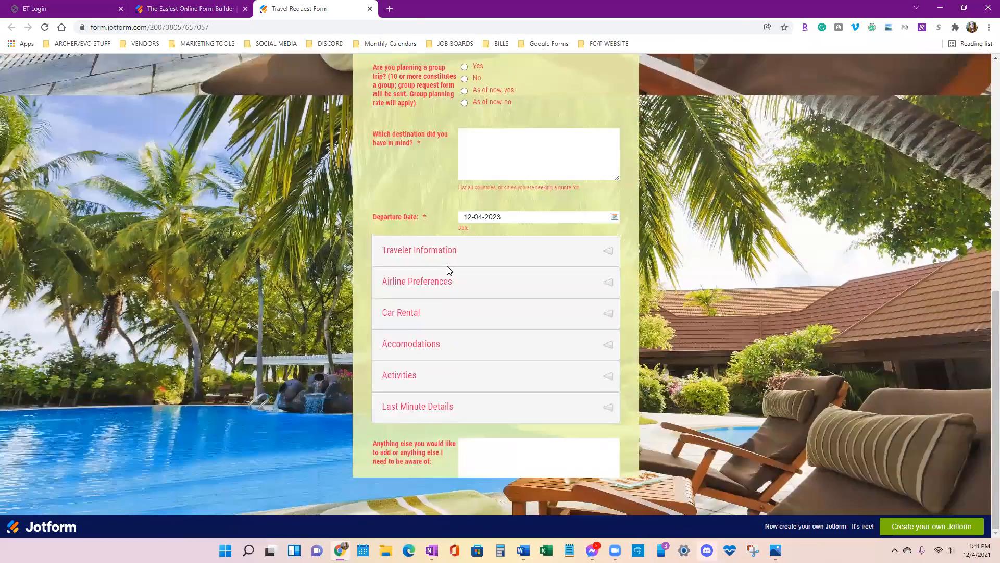
scroll(509, 244, "down", 5)
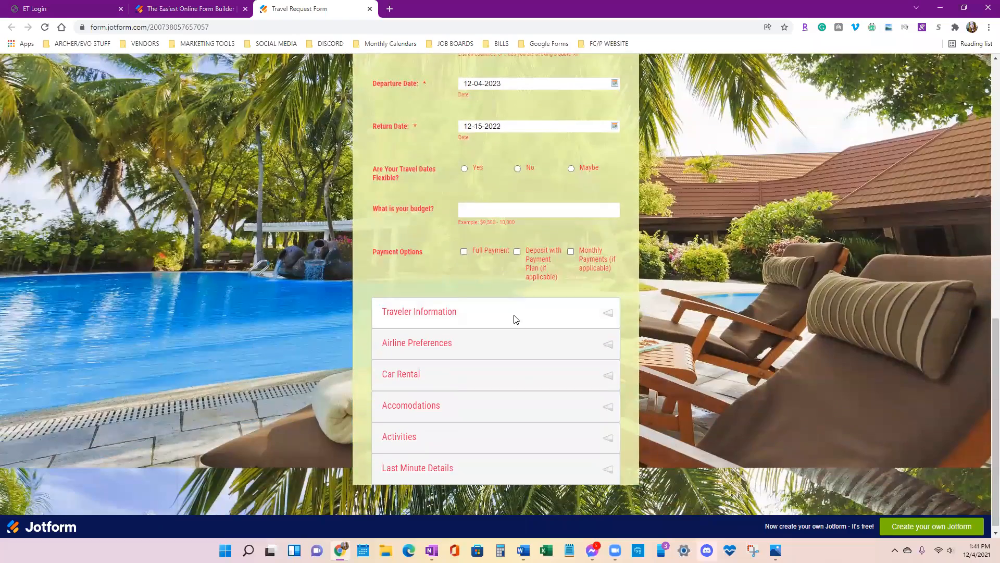
Expand the Traveler Information section and review the questions below the traveler table
left_click(513, 319)
scroll(508, 334, "down", 3)
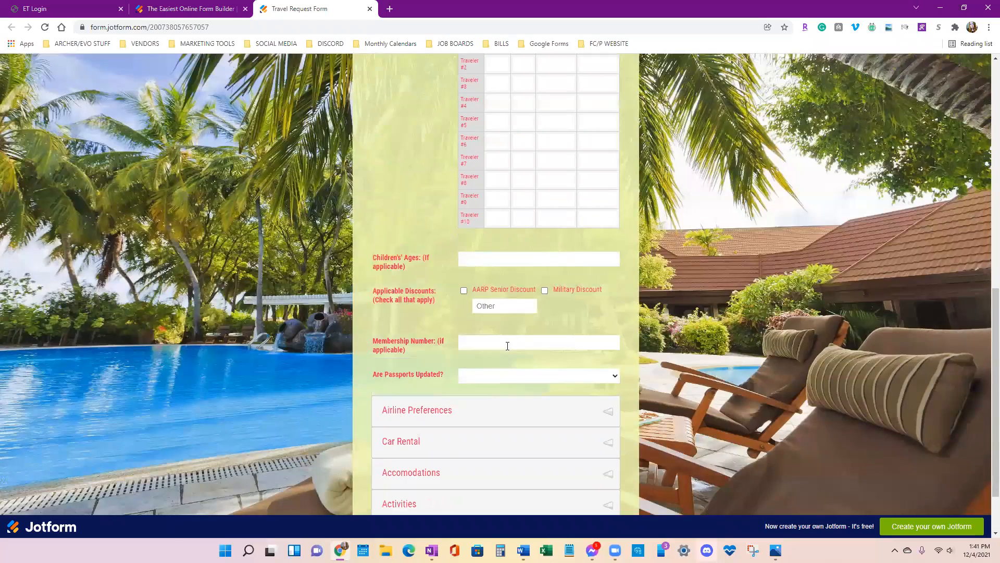
left_click(501, 376)
left_click(508, 387)
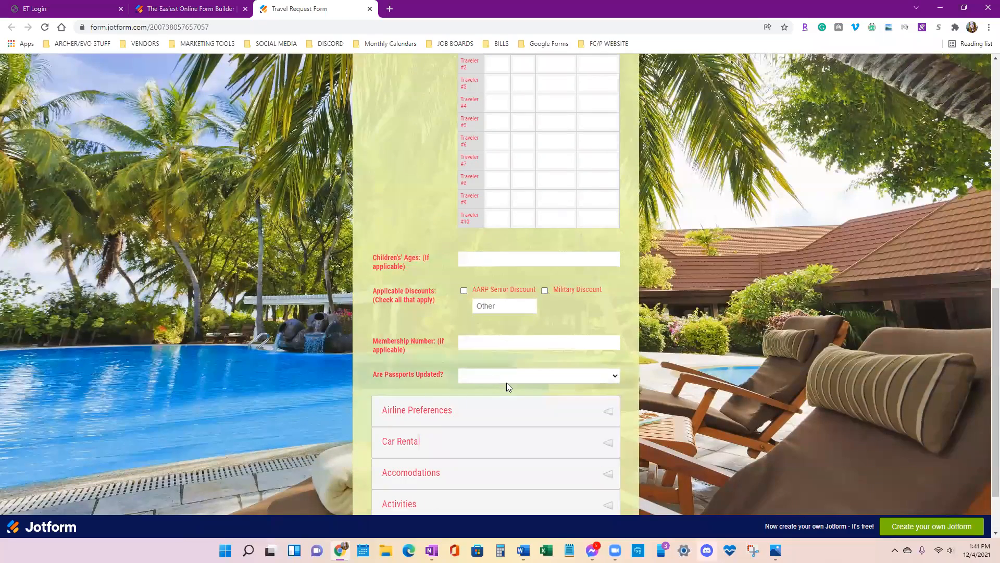
scroll(405, 379, "down", 2)
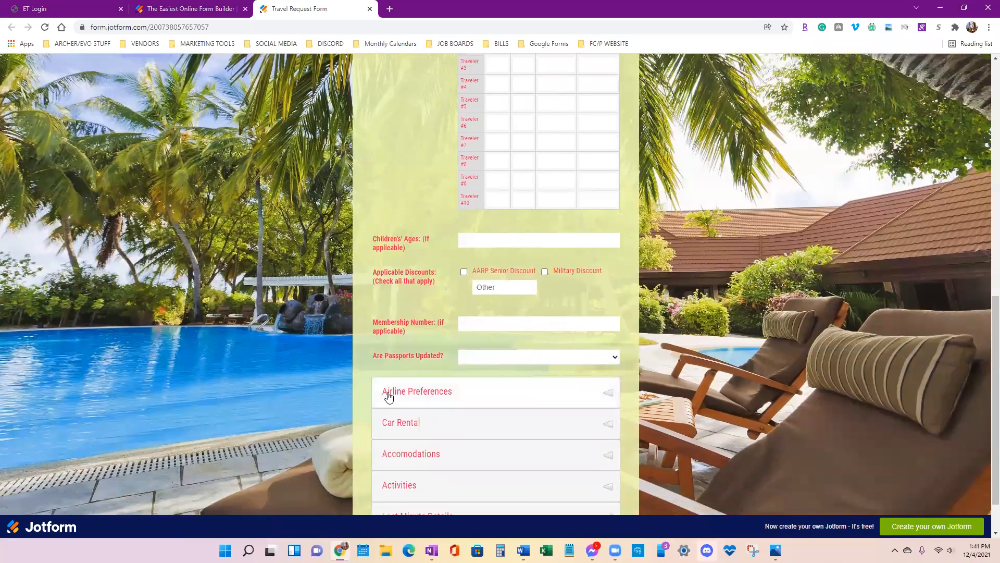
Examine the wording and answer choices of the "Are Passports Updated?" question in the existing form
left_click_drag(446, 302, 373, 307)
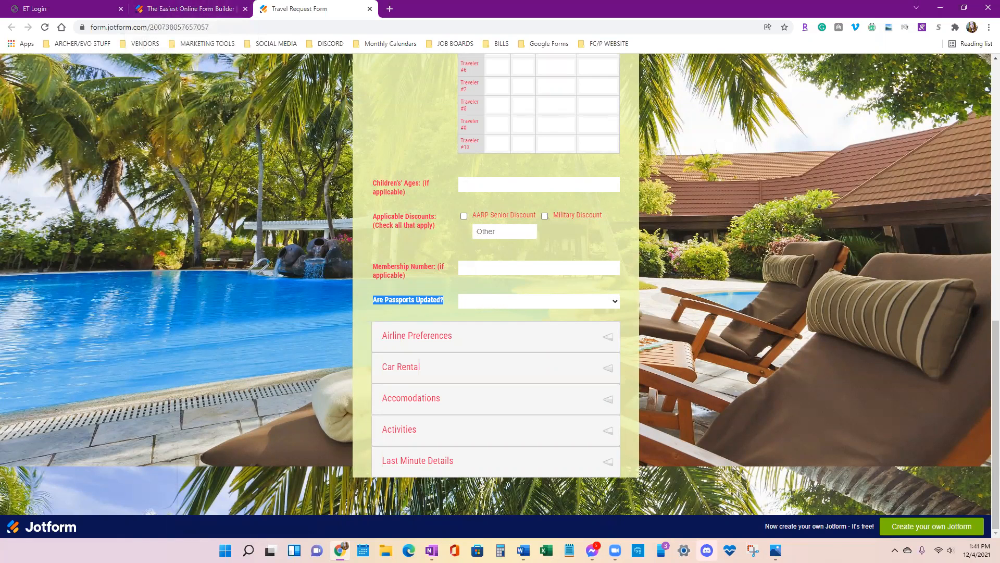
left_click(207, 9)
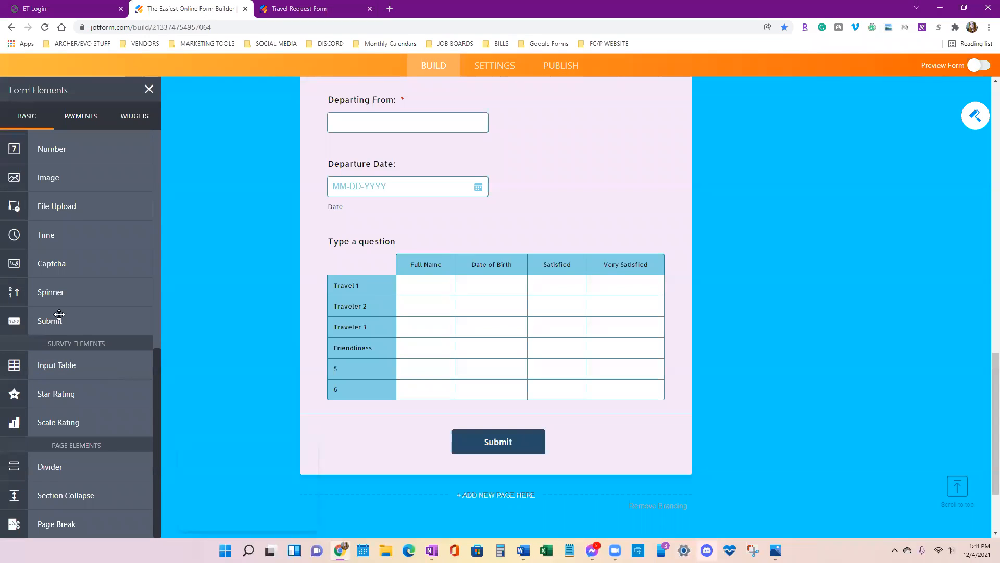
left_click(310, 10)
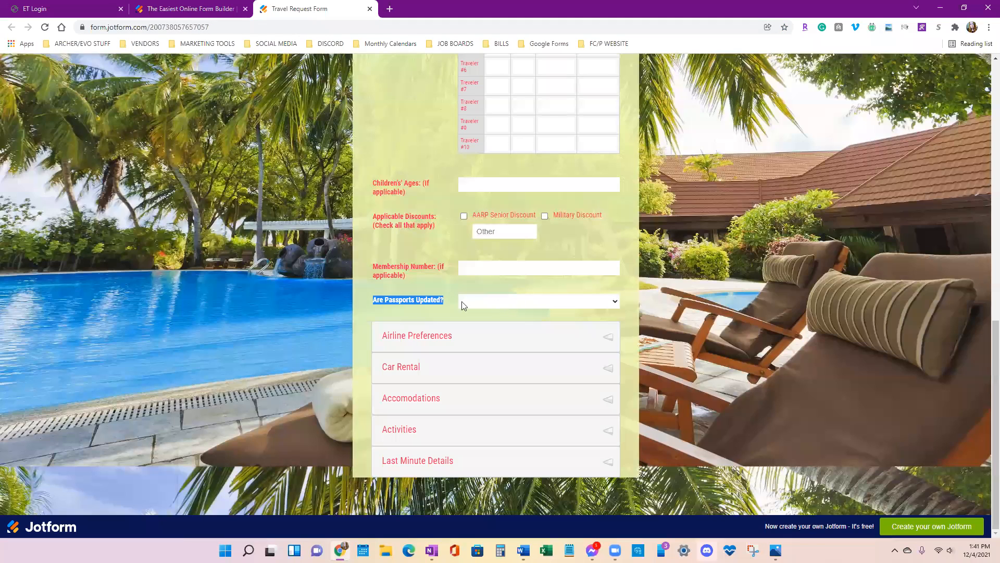
left_click(617, 302)
In the form builder, add a Dropdown question below the input table and label it "Are passports updated"
left_click(224, 10)
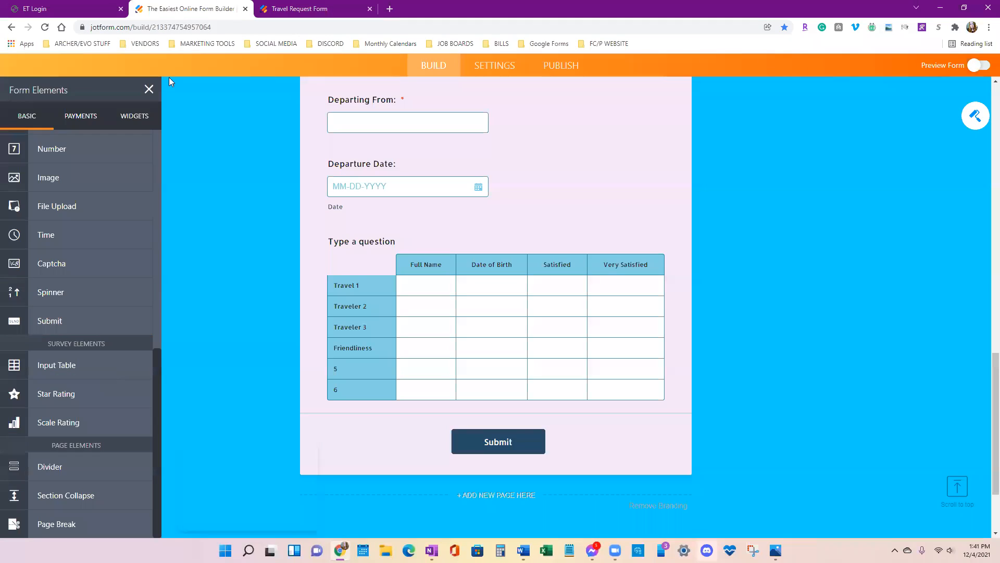
scroll(60, 292, "up", 3)
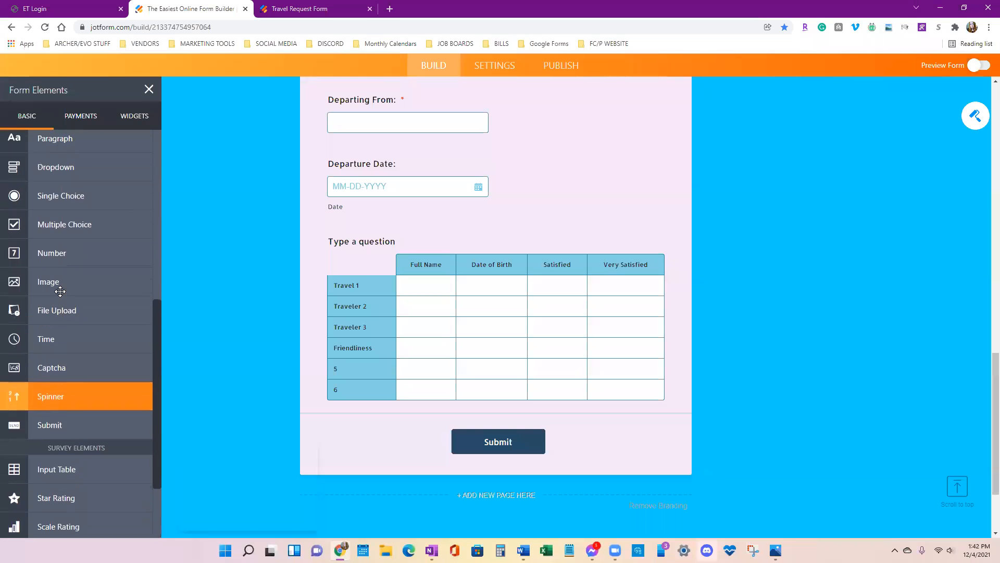
left_click_drag(25, 222, 512, 440)
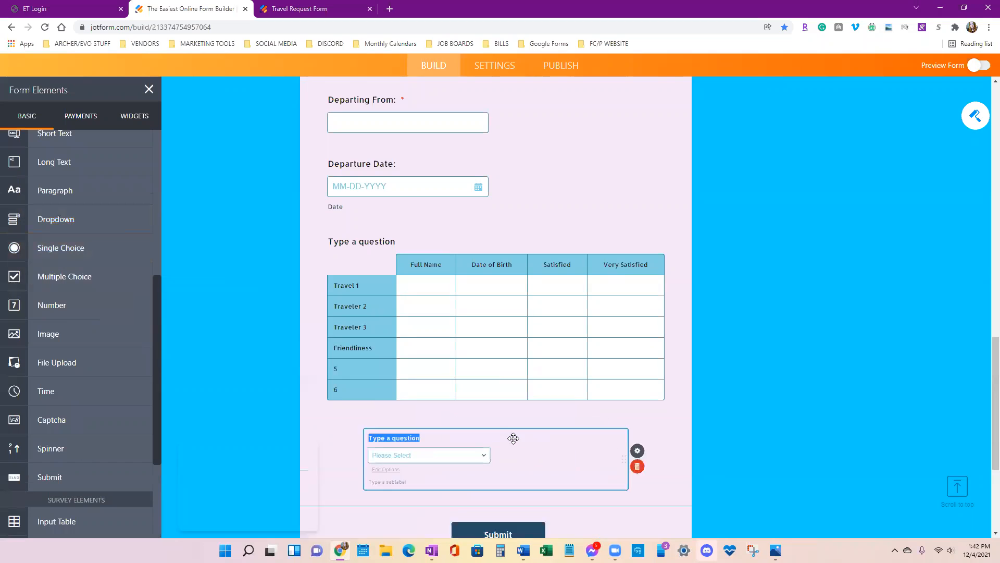
type("Are")
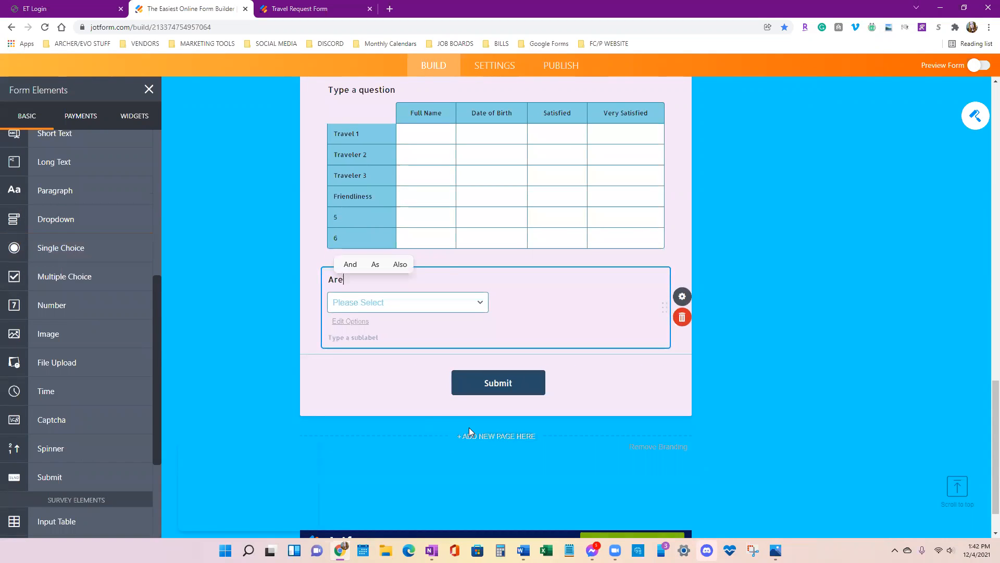
type(" passp")
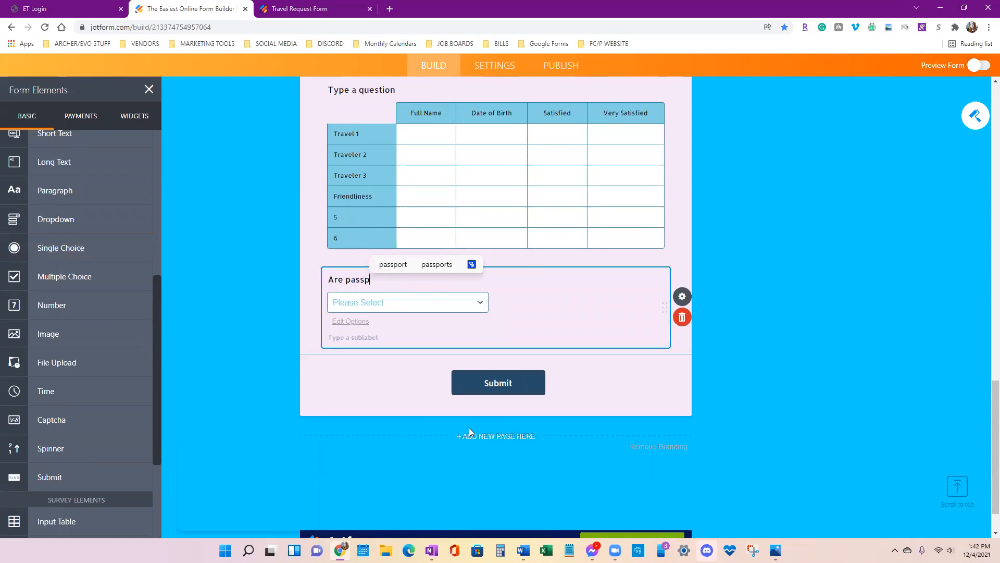
type("orts updated")
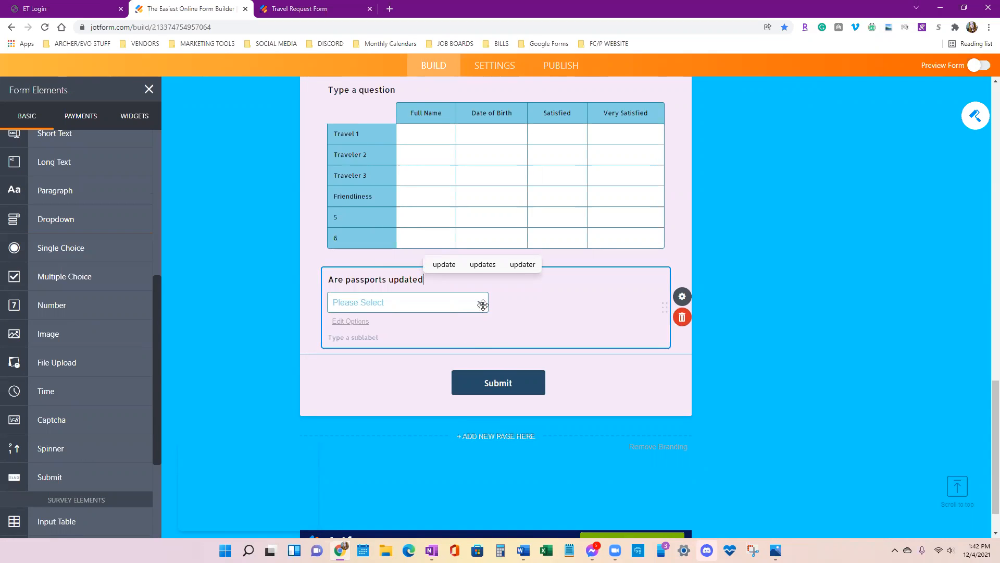
Replace the placeholder answer choices of the "Are passports updated" dropdown with "Yes"
left_click(345, 322)
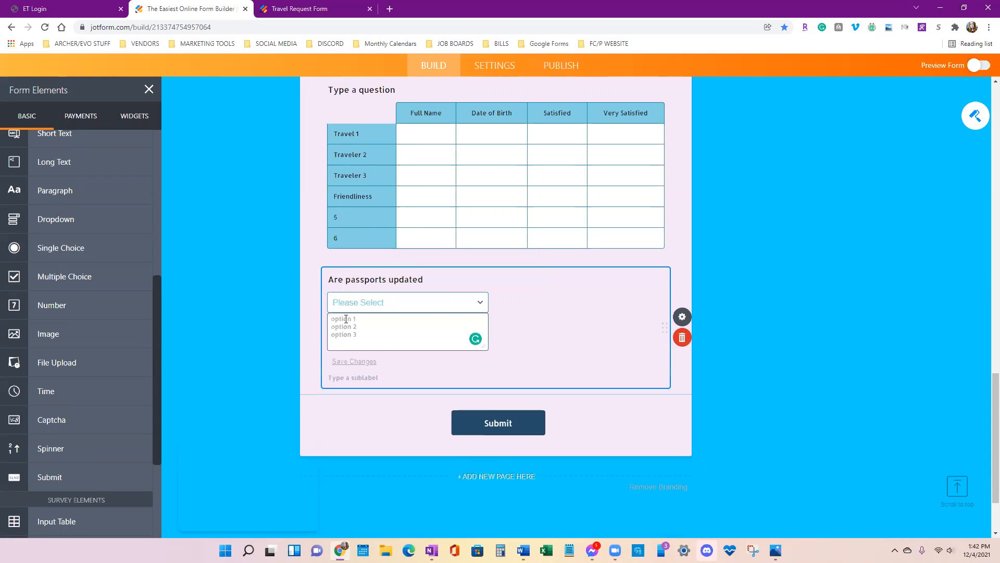
double_click(354, 319)
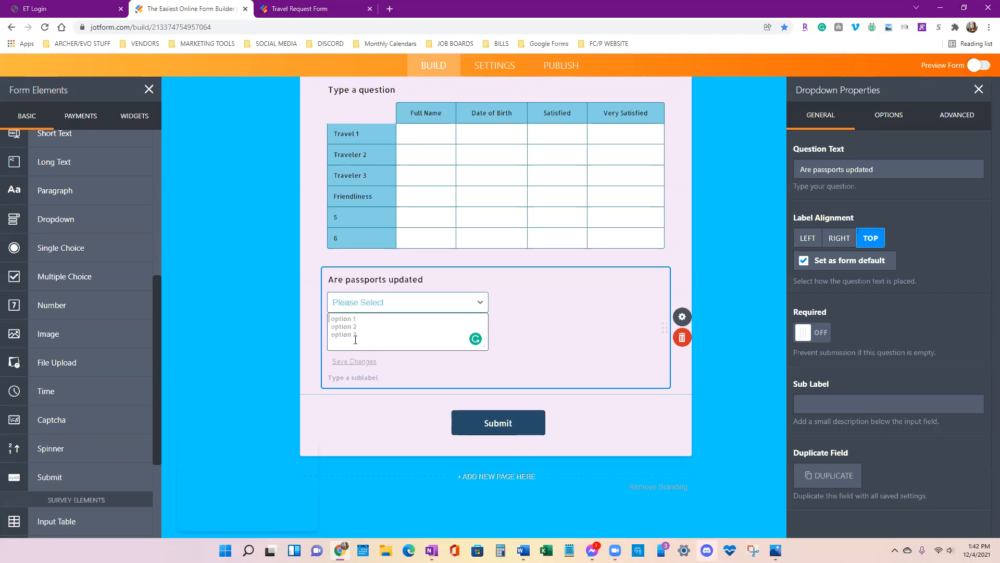
type("Yes")
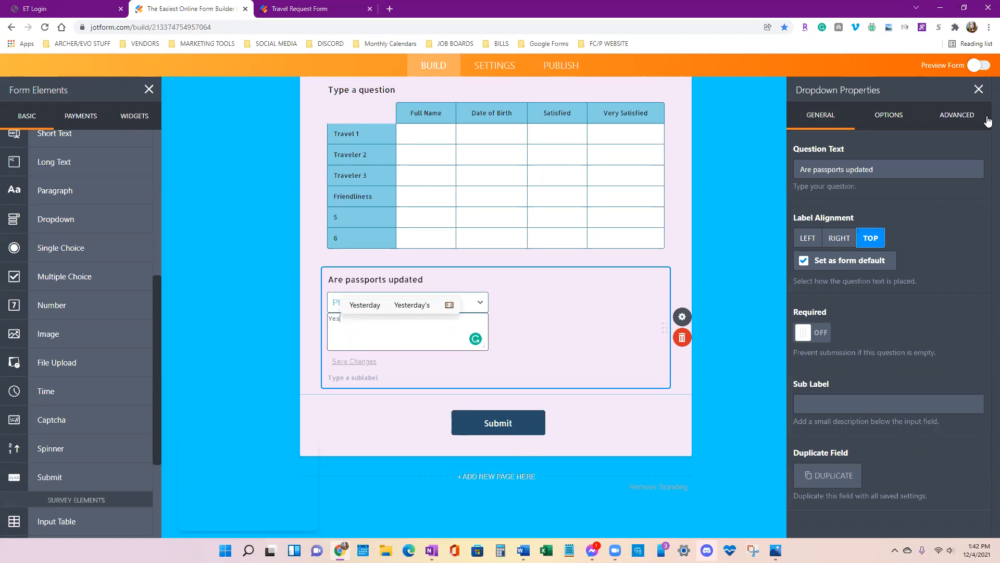
Set the predefined options of the "Are passports updated" dropdown to Time Zones
left_click(881, 116)
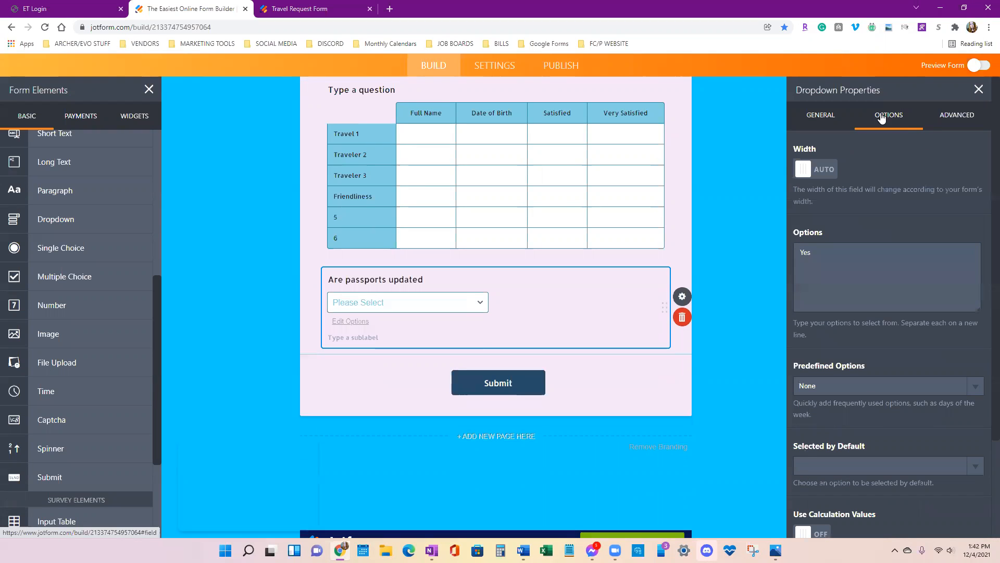
scroll(881, 333, "down", 2)
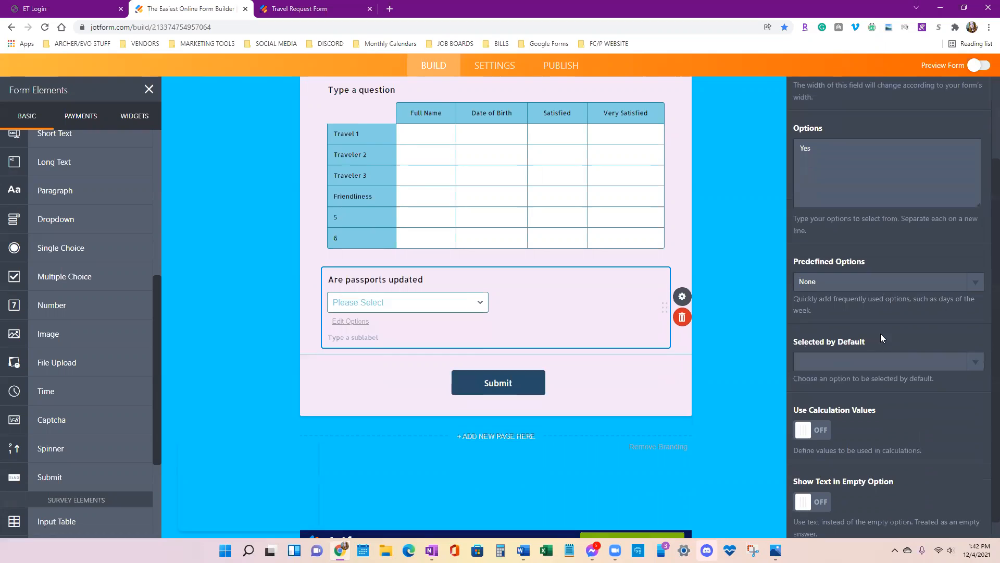
left_click(975, 281)
left_click(975, 281)
left_click(975, 282)
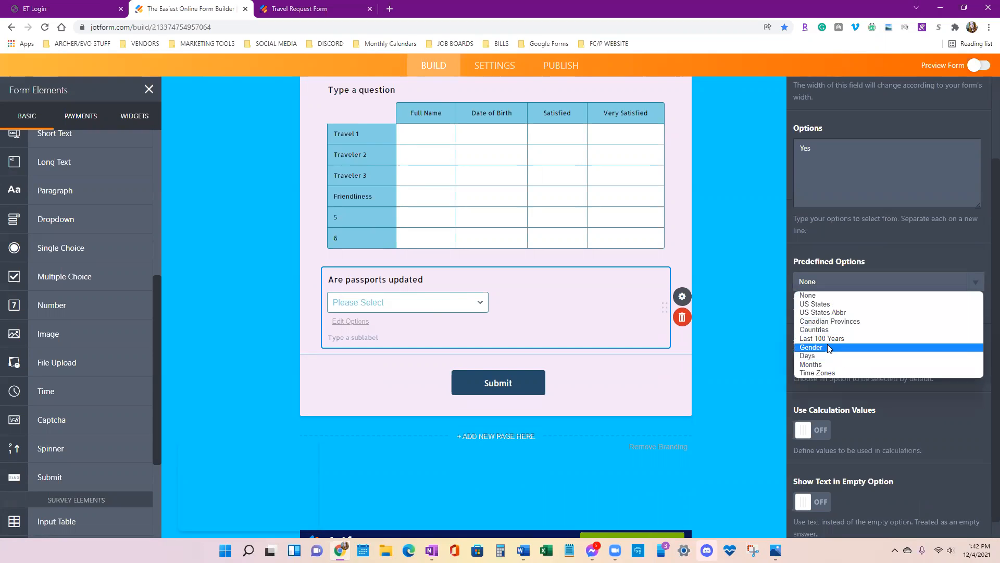
left_click(821, 373)
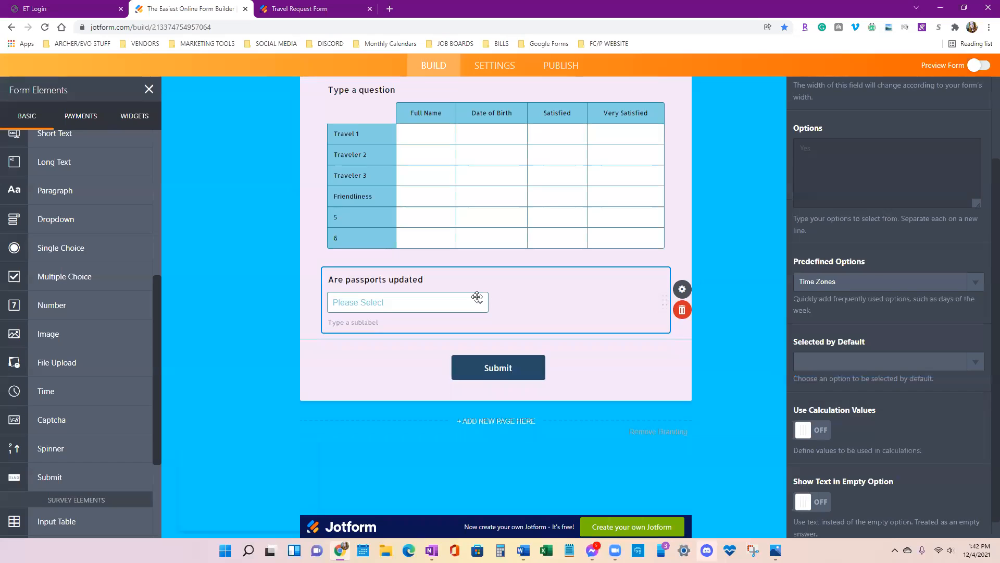
left_click(759, 312)
Preview the form, look through the choices of the passports dropdown under Basic Trip Information, and return to editing
left_click(976, 65)
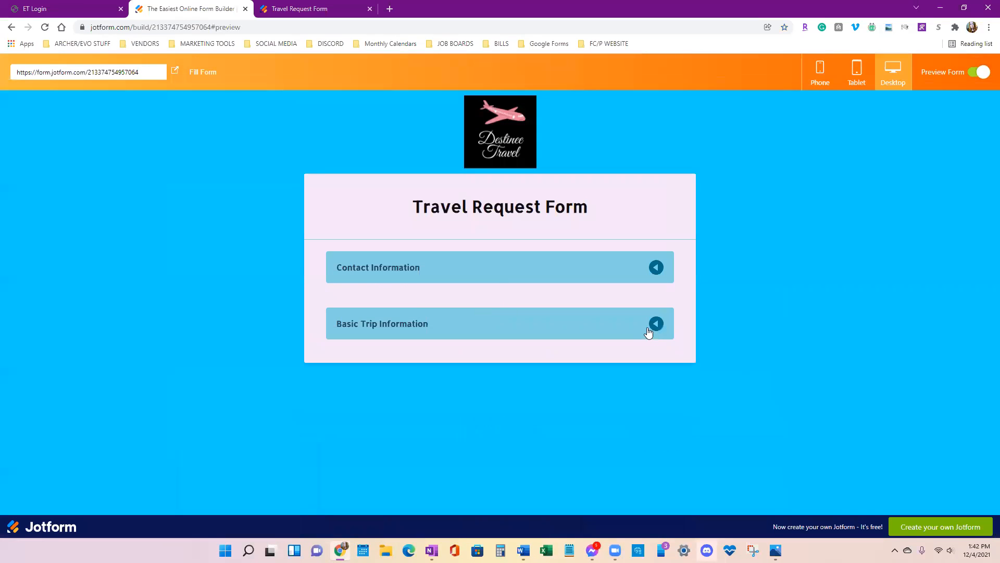
left_click(654, 326)
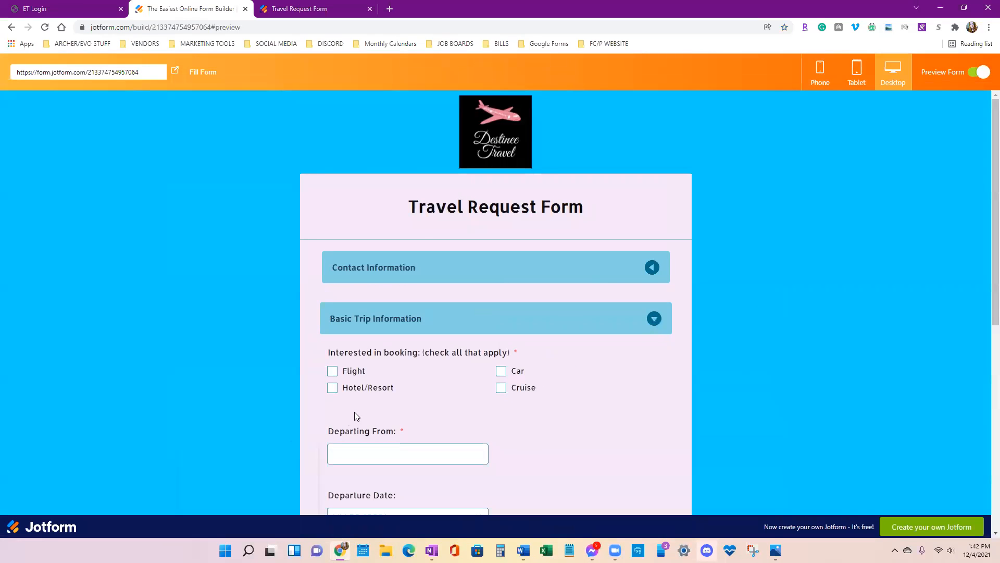
scroll(354, 412, "down", 10)
left_click(413, 376)
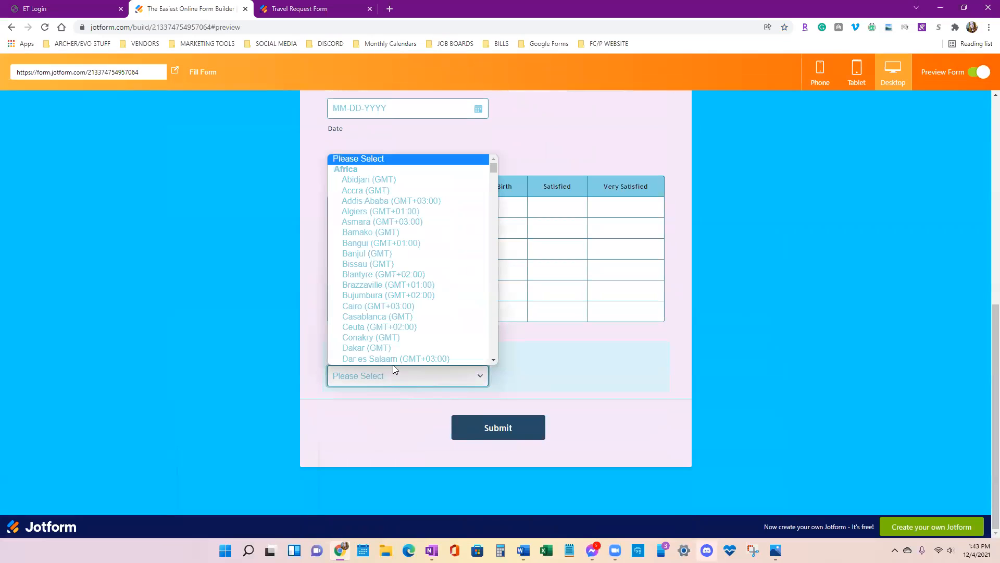
scroll(381, 259, "down", 15)
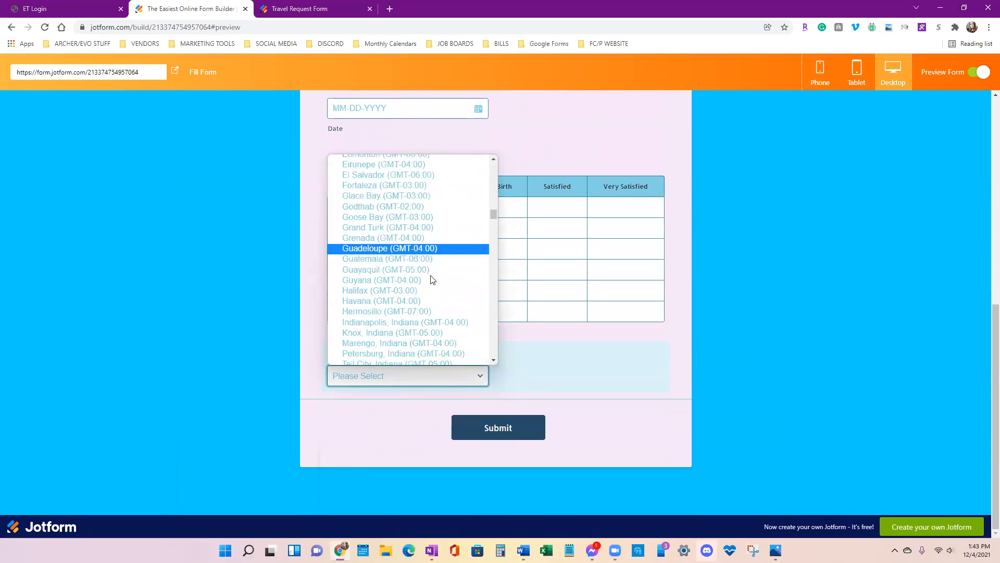
left_click(549, 299)
scroll(911, 264, "up", 4)
scroll(607, 340, "down", 3)
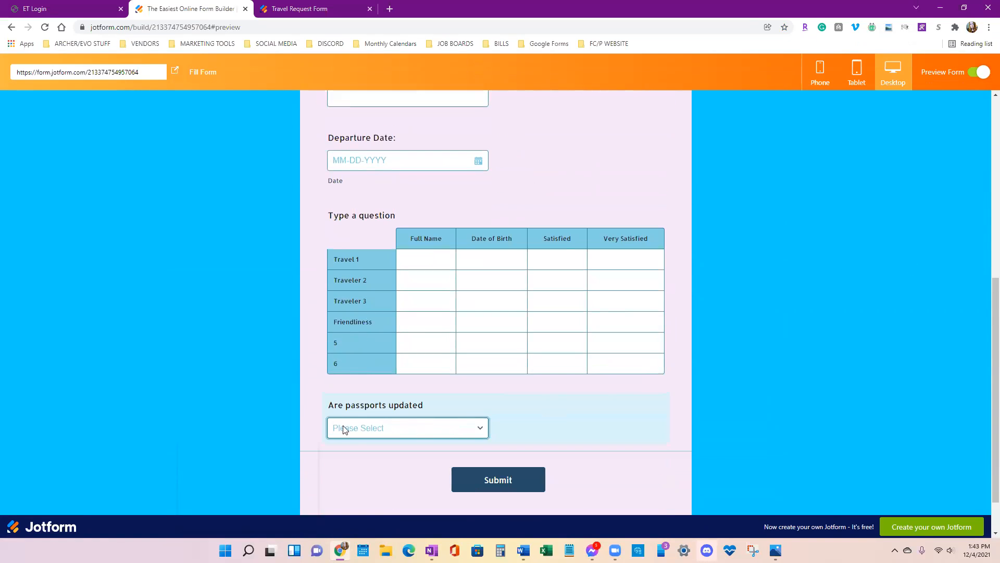
left_click(977, 73)
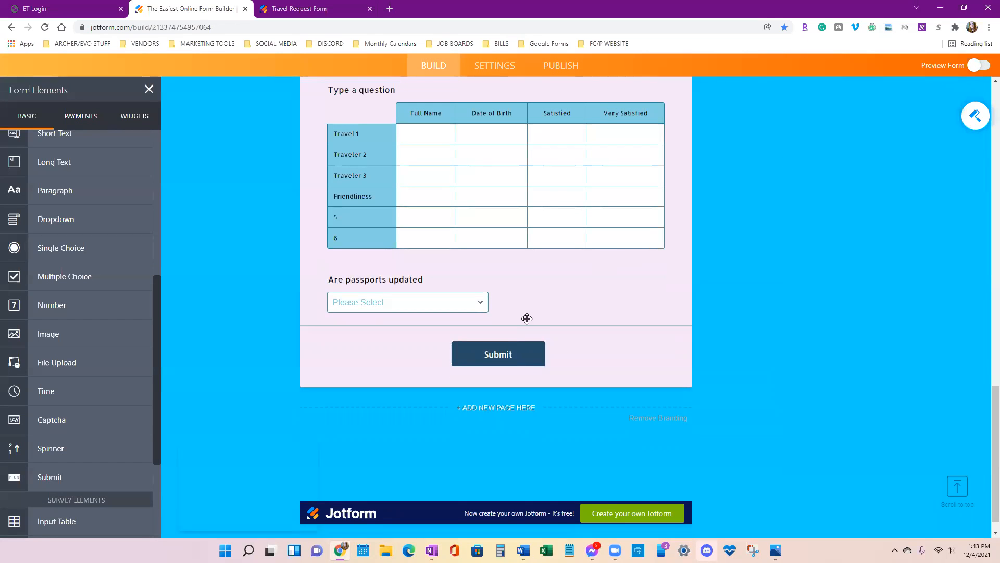
Set the predefined options of the "Are passports updated" dropdown to None
left_click(522, 303)
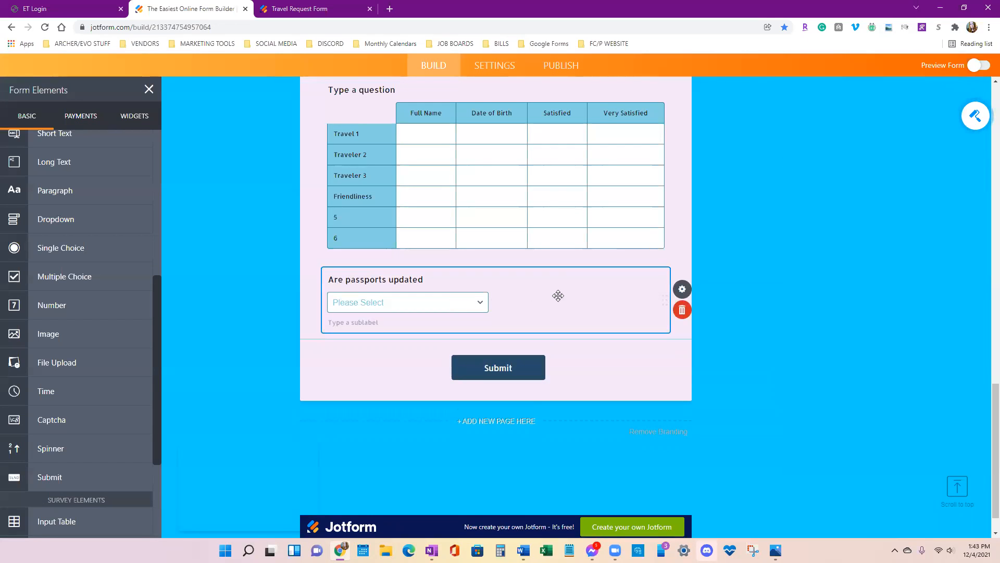
left_click(681, 288)
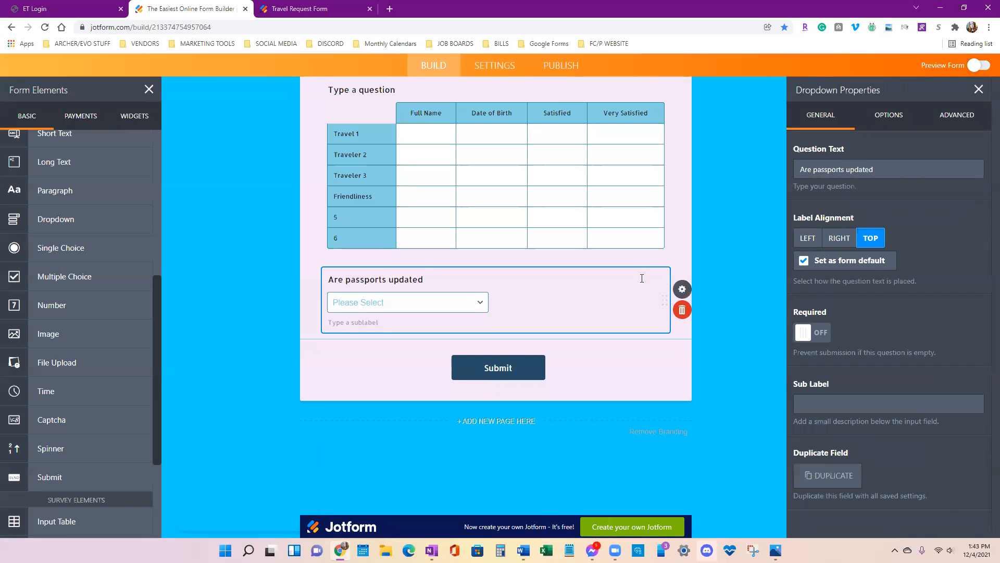
left_click(888, 116)
scroll(924, 396, "down", 2)
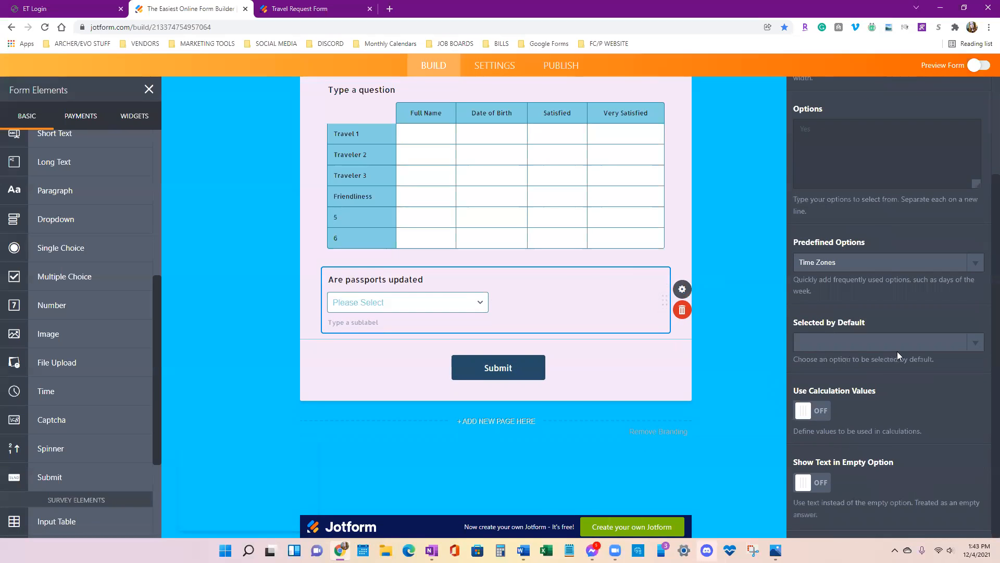
left_click(881, 263)
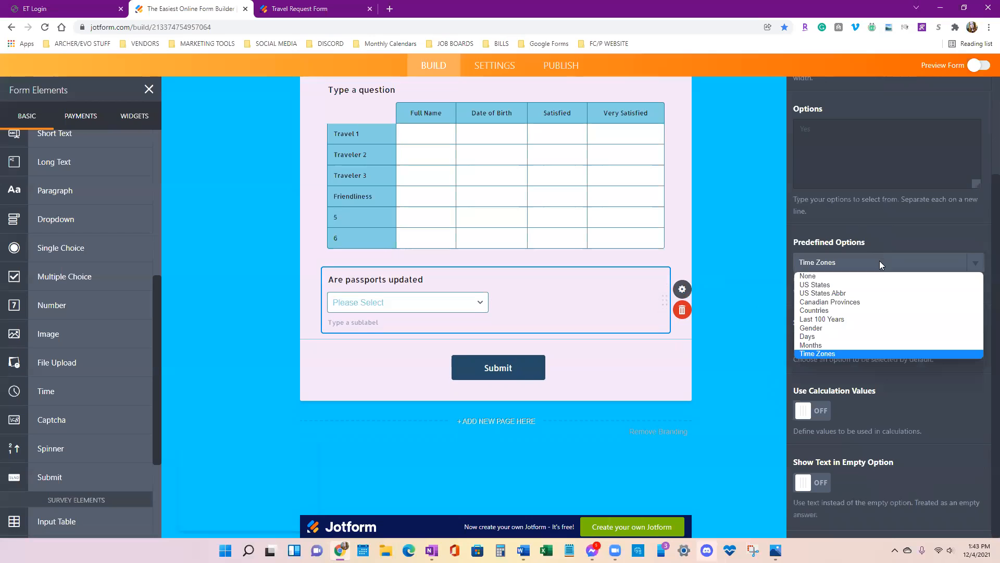
left_click(808, 275)
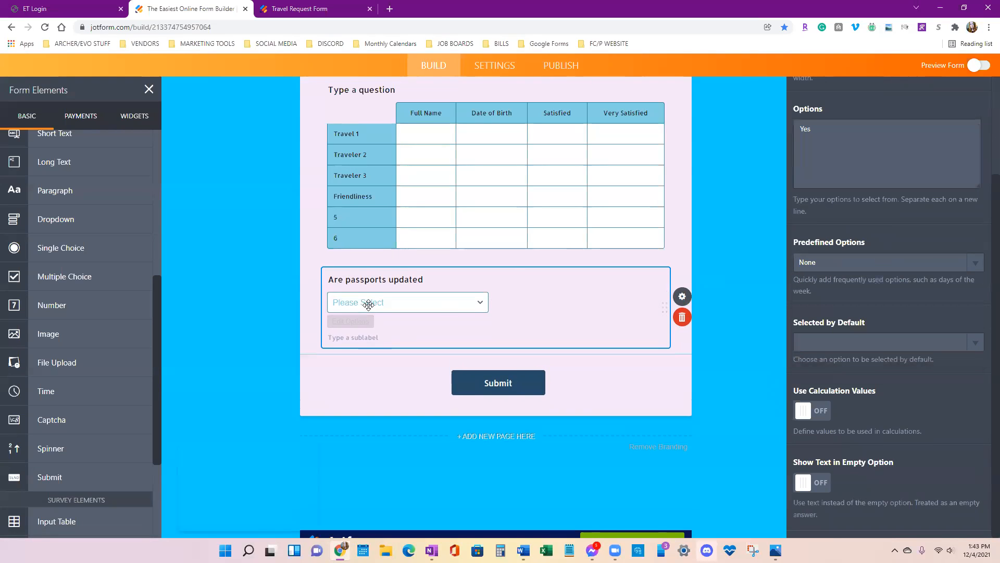
Open the passports dropdown's choices for editing and consult the answer choices of the same question in the existing form
left_click(350, 322)
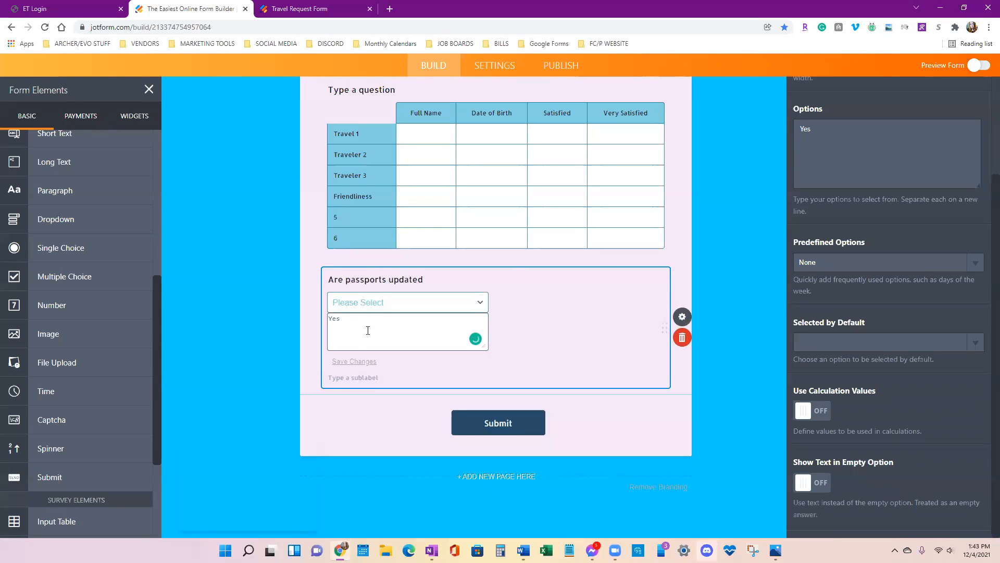
left_click(295, 8)
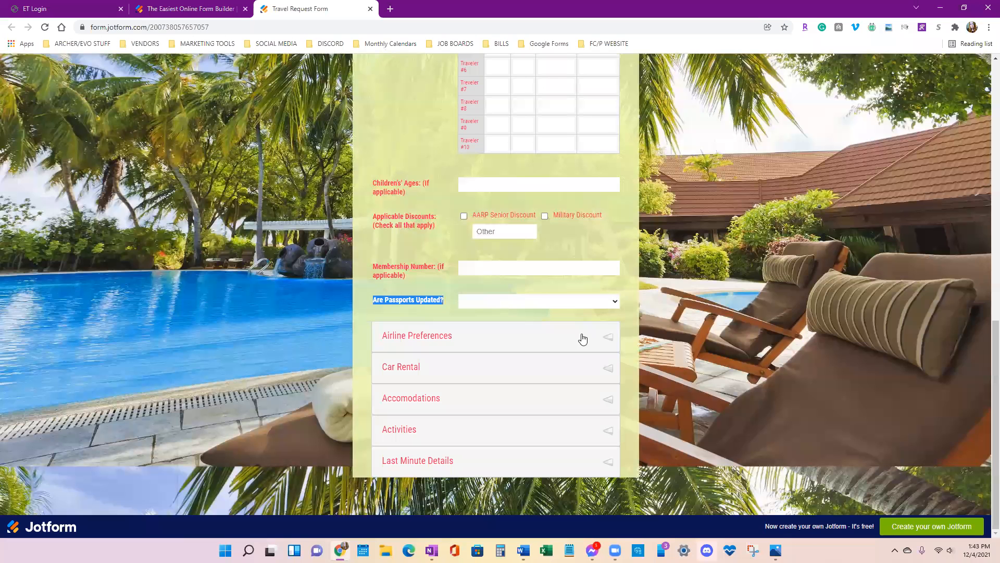
left_click(616, 303)
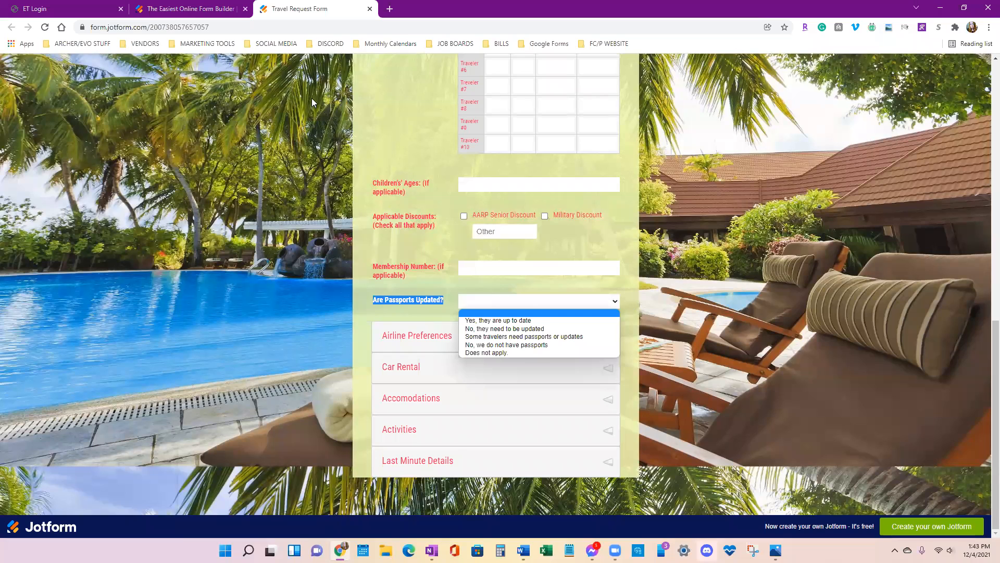
In the form builder, save "Yes they are up to date" and "no they need to be updated" as the passports dropdown's choices
left_click(188, 8)
left_click(188, 8)
left_click(360, 321)
type("th")
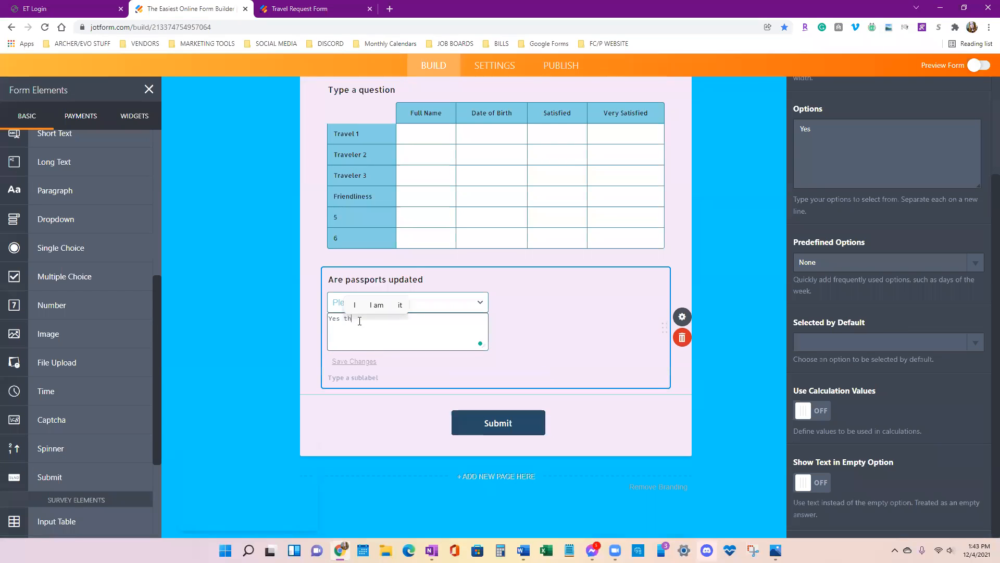
type("ey are up to")
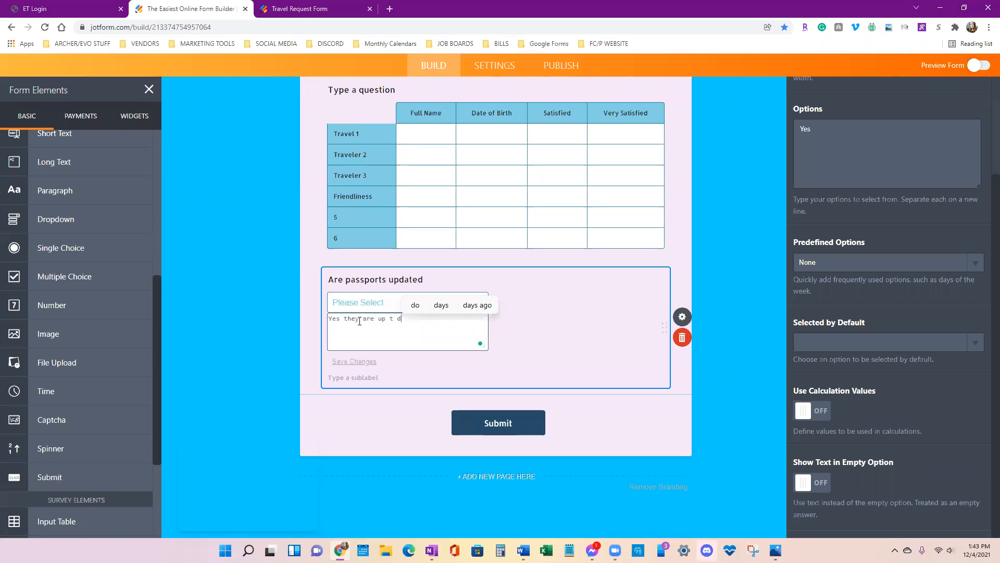
type(" date")
key("Return")
type("no th")
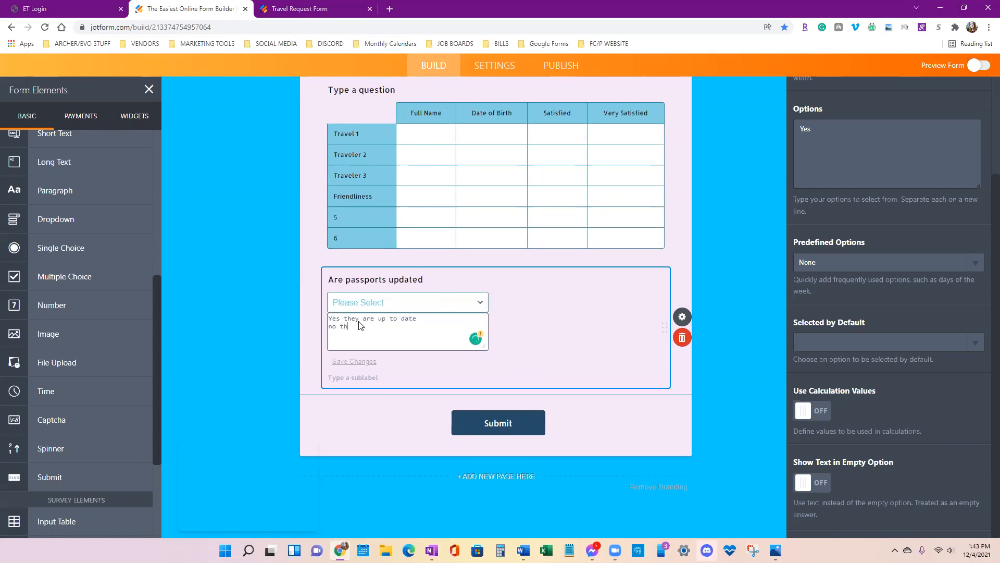
type("ey need to be updated")
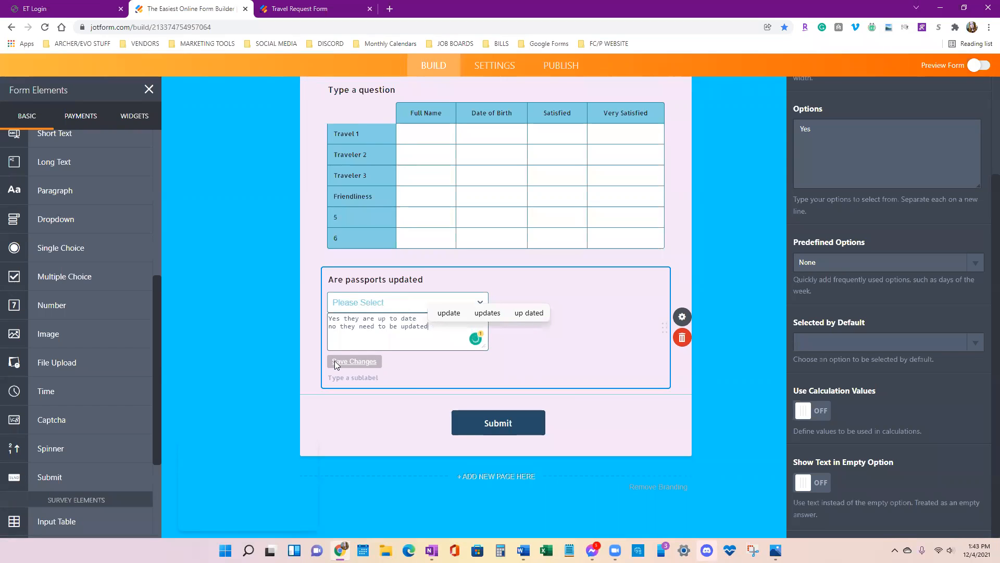
left_click(360, 362)
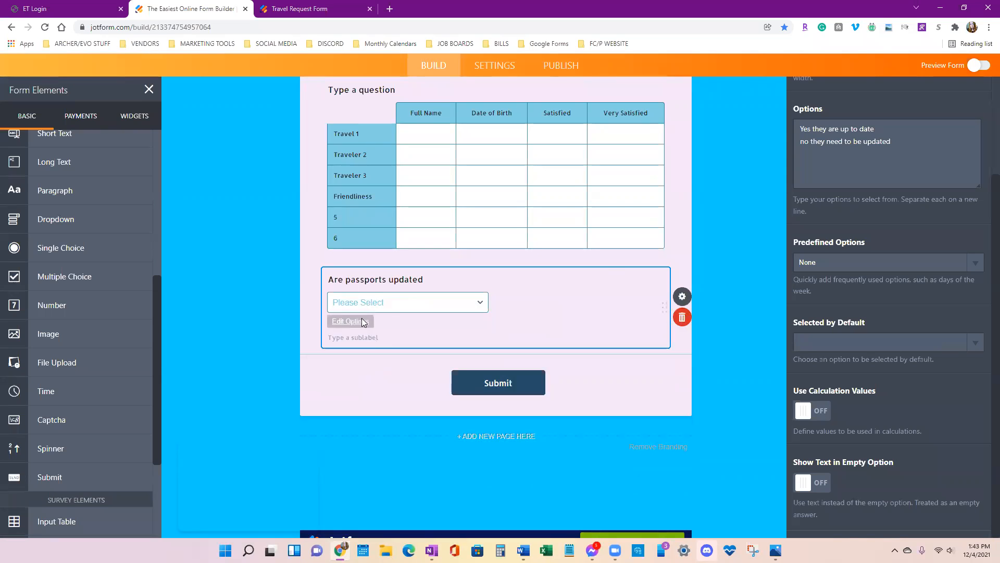
Preview the form, test the passports dropdown by choosing "Yes they are up to date", and return to editing
left_click(761, 220)
left_click(978, 65)
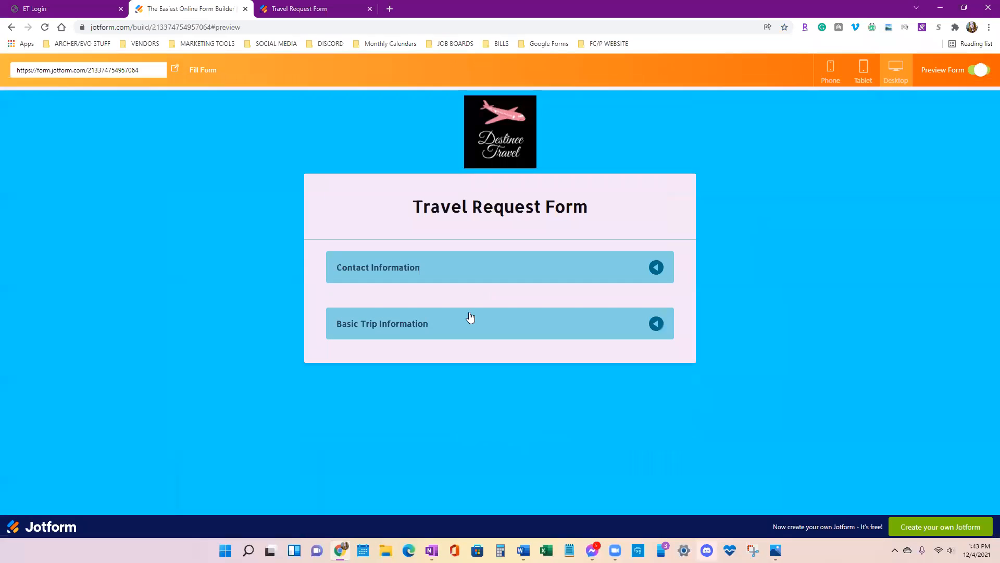
left_click(470, 320)
scroll(468, 323, "down", 10)
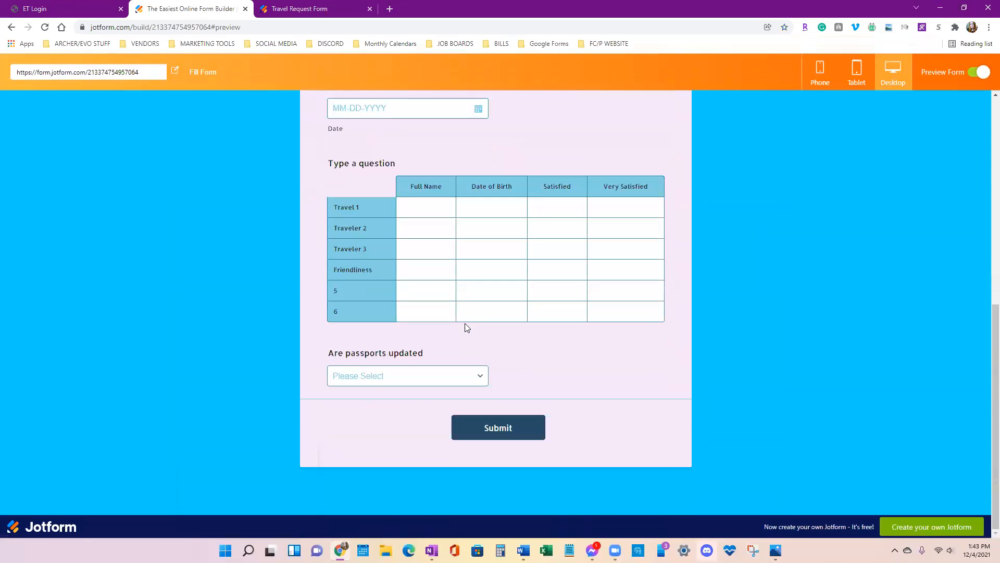
left_click(477, 375)
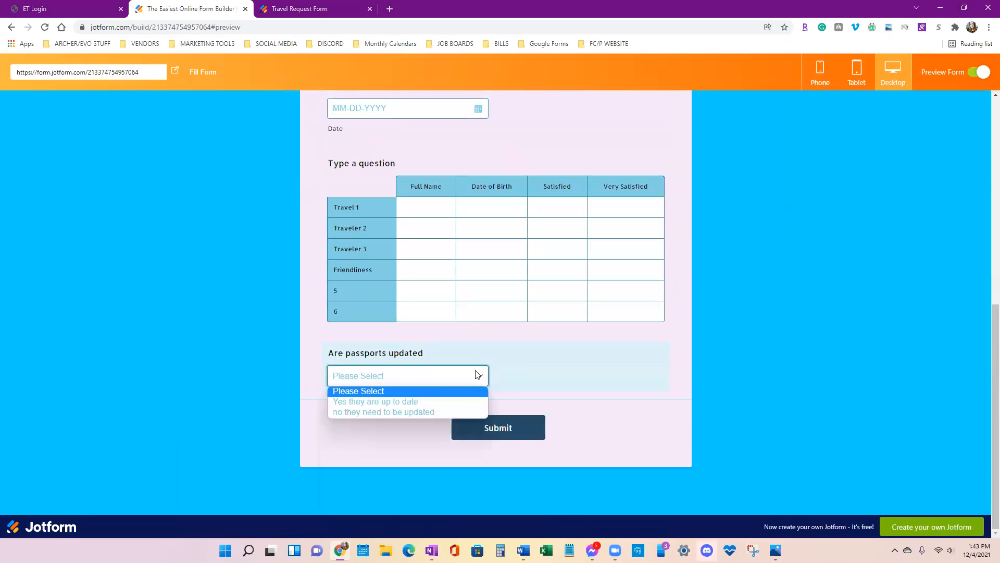
left_click(439, 402)
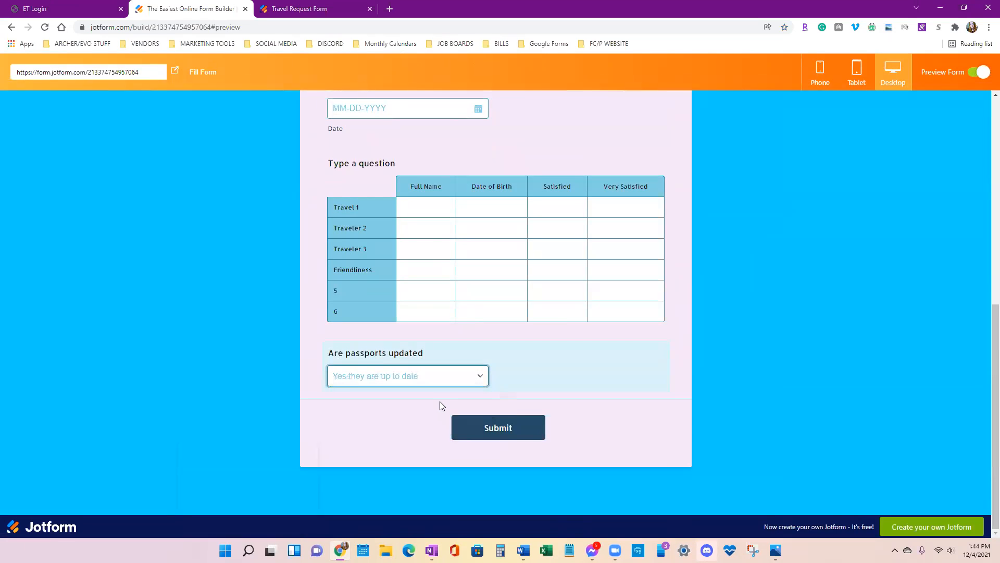
left_click(981, 73)
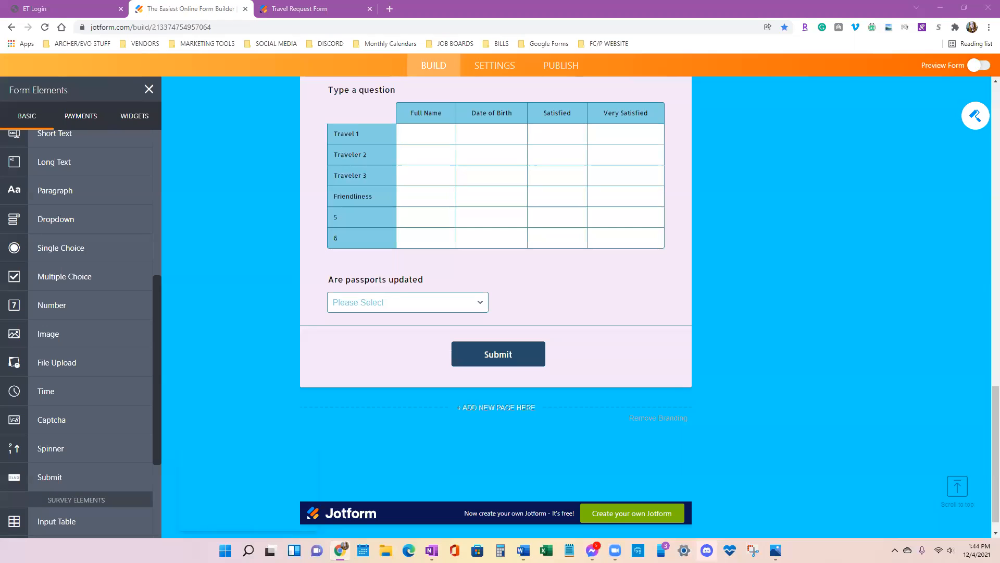
Switch to the existing Travel Request Form and select its web address
left_click(282, 8)
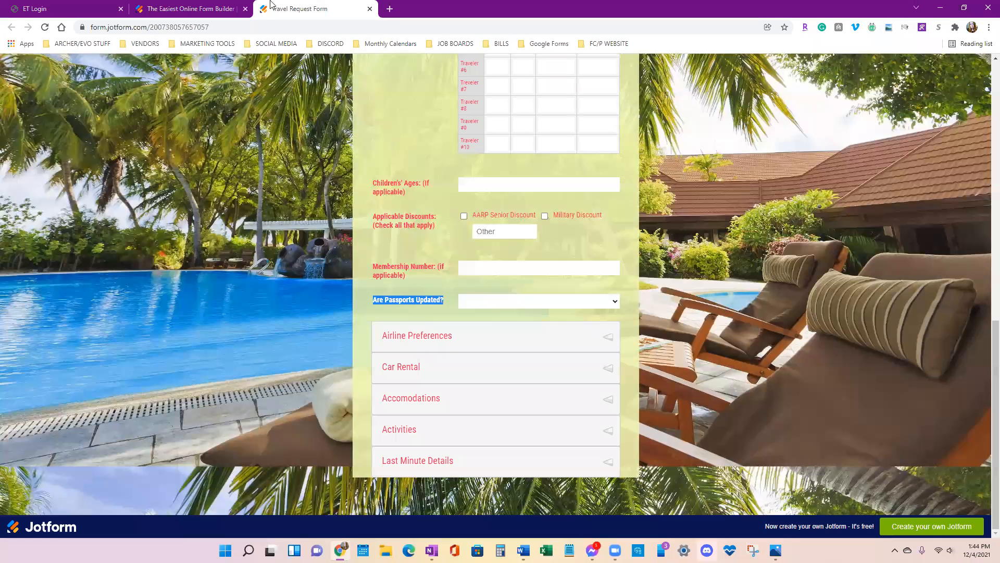
left_click(189, 5)
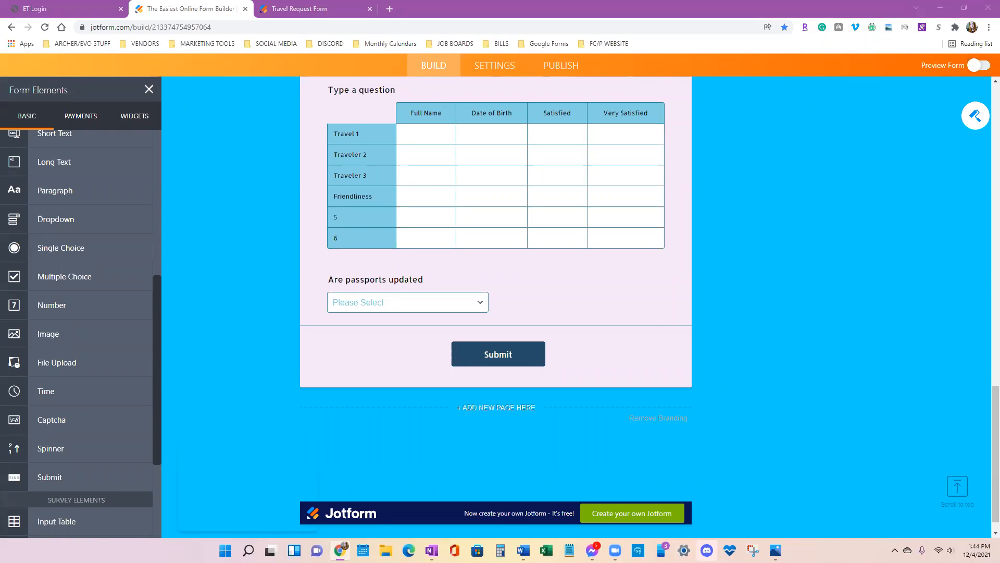
left_click(310, 5)
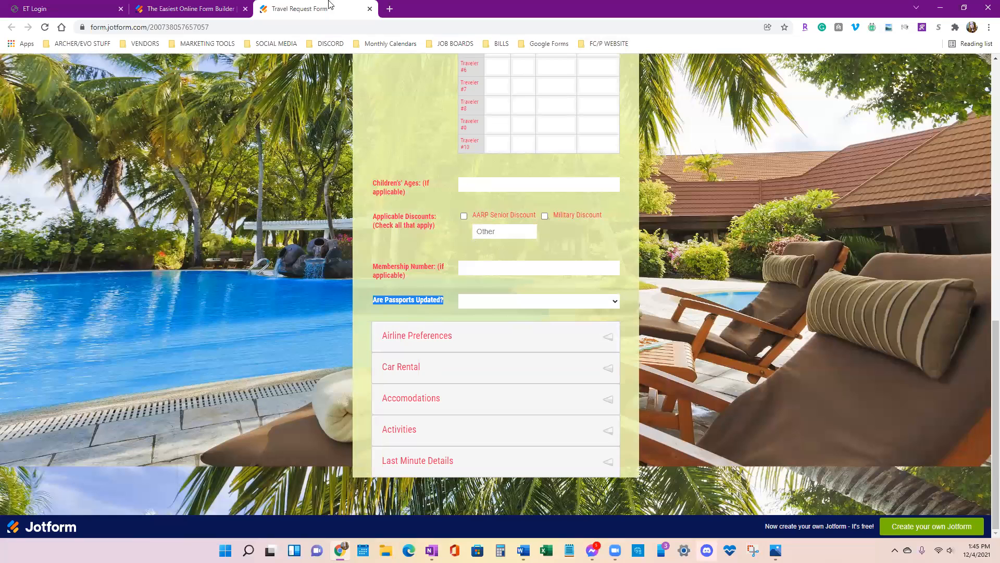
double_click(315, 31)
left_click(314, 31)
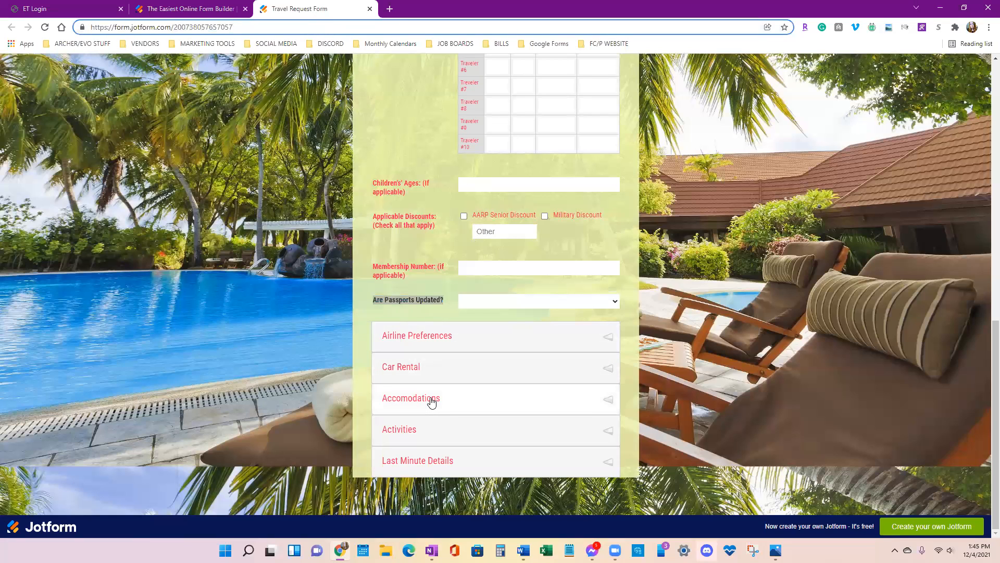
Review the traveler questions in the existing Travel Request Form, from the passports question back up to the form's title
scroll(431, 401, "up", 2)
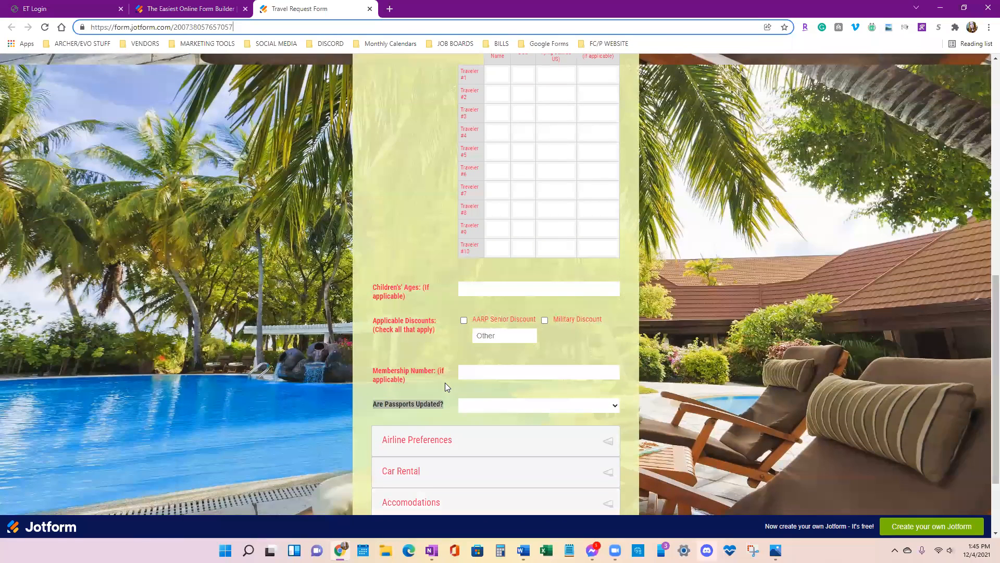
left_click(443, 384)
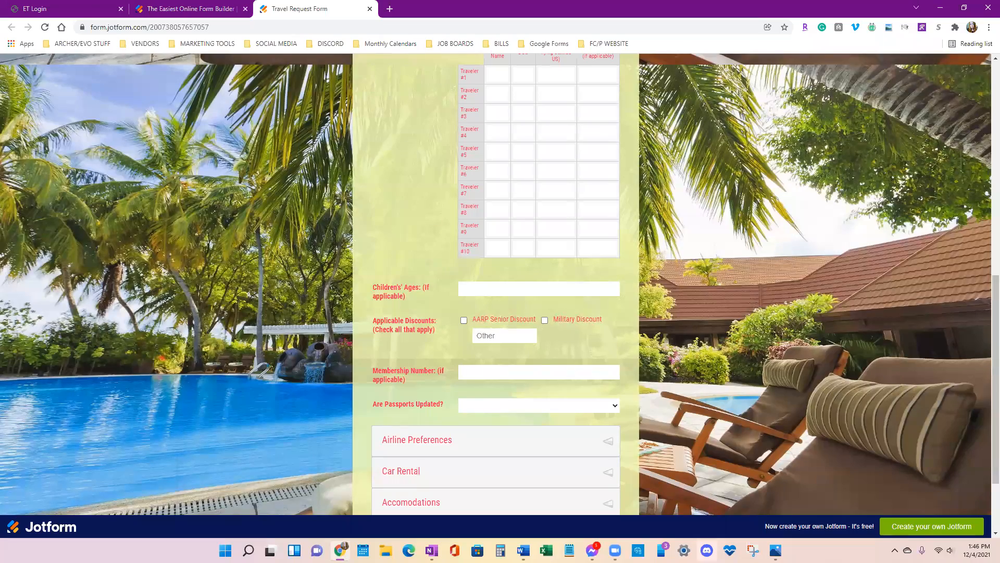
scroll(797, 333, "down", 2)
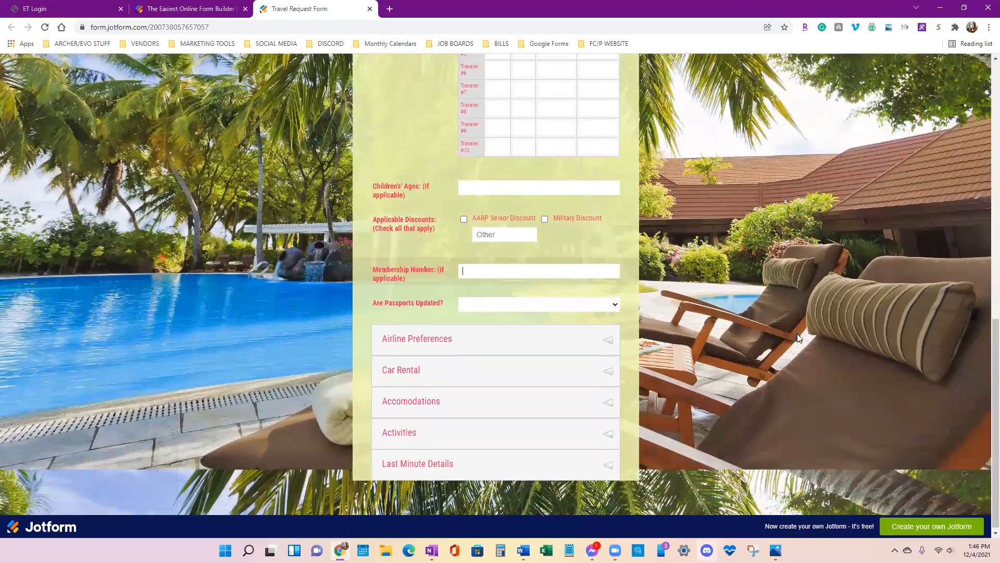
scroll(838, 462, "up", 9)
scroll(941, 419, "up", 3)
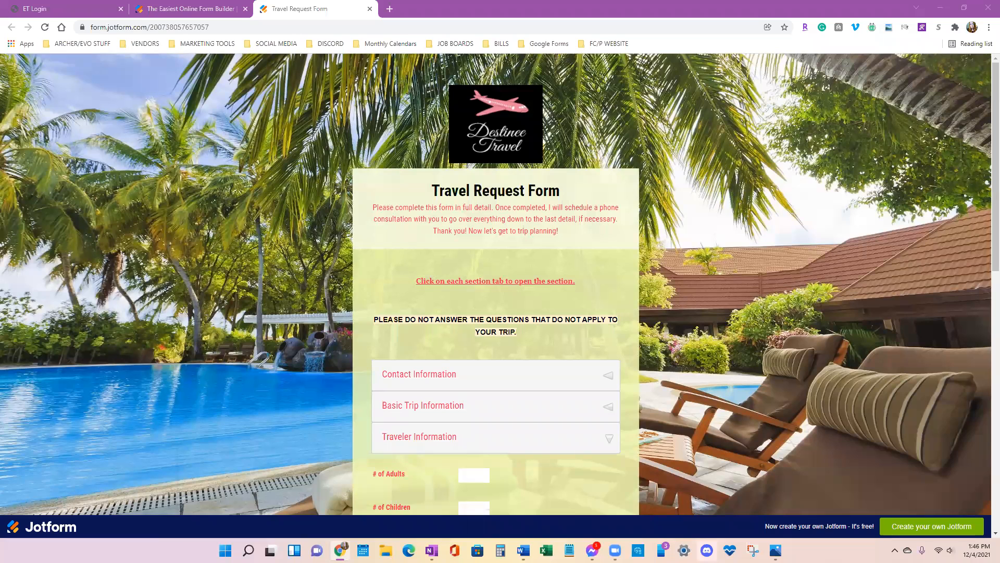
Open the My Forms page at jotform.com/myforms/ in a new browser tab
left_click(228, 6)
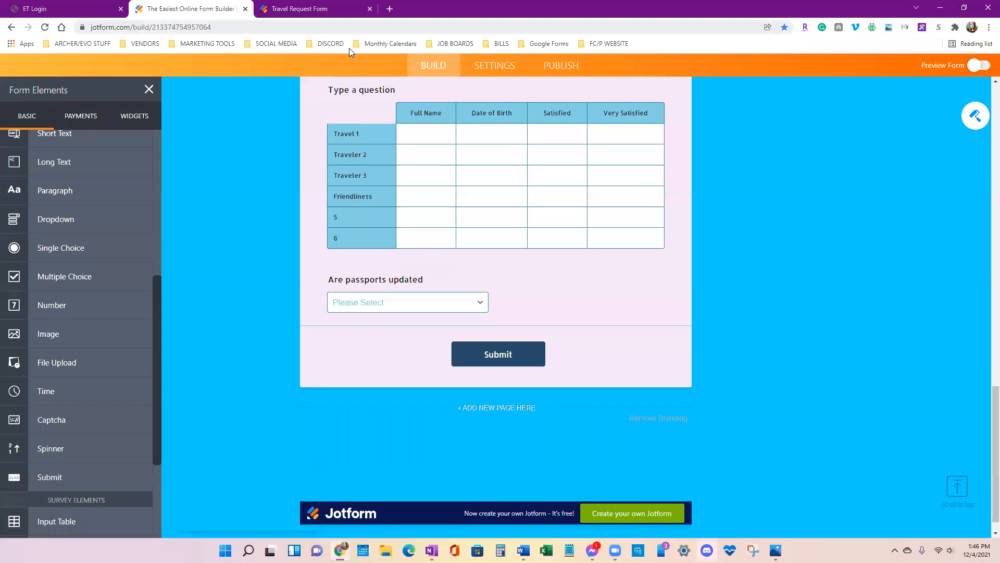
left_click(389, 9)
type("jotform.com/myforms/")
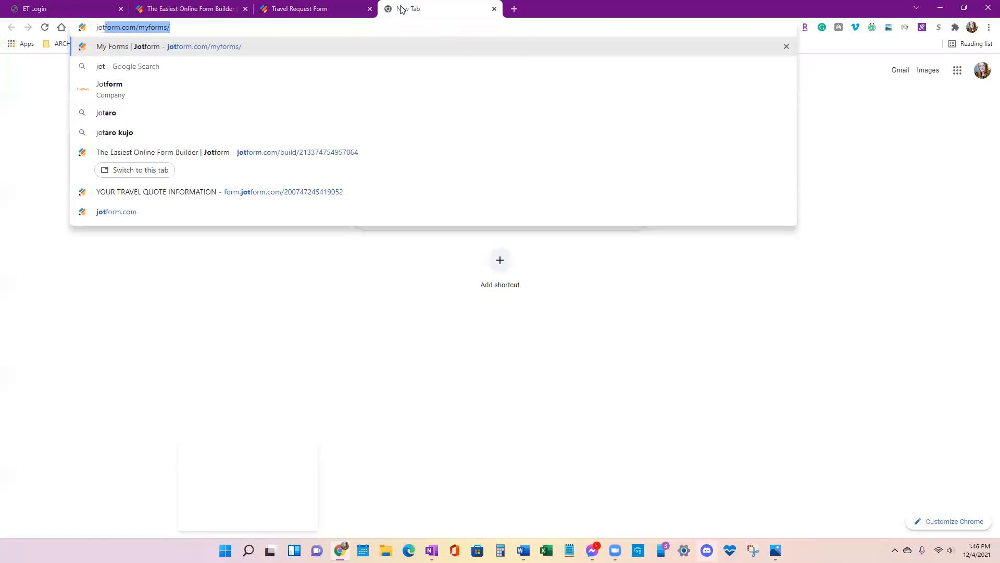
key("Return")
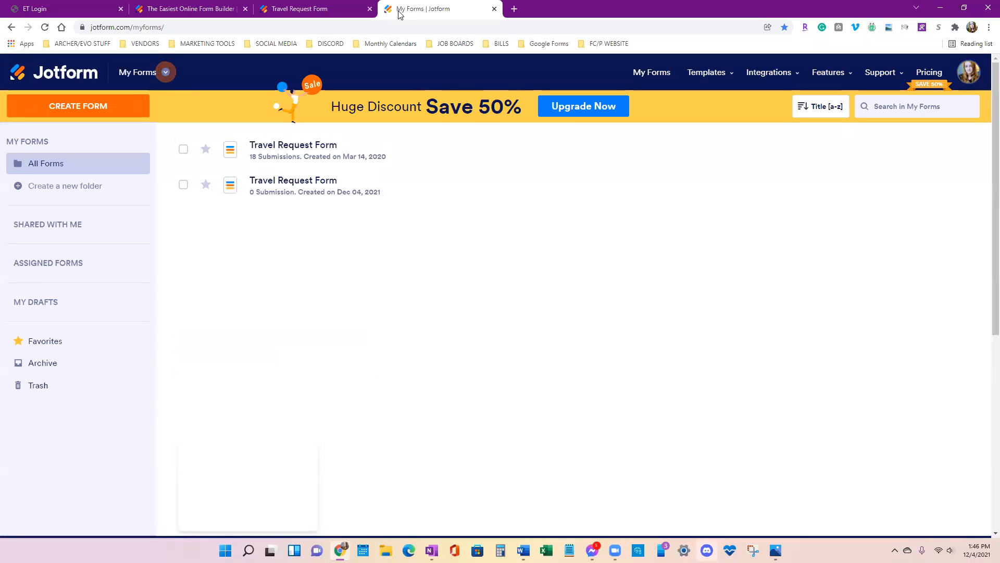
Open the submissions table of the Travel Request Form created on Mar 14, 2020
mouse_move(444, 158)
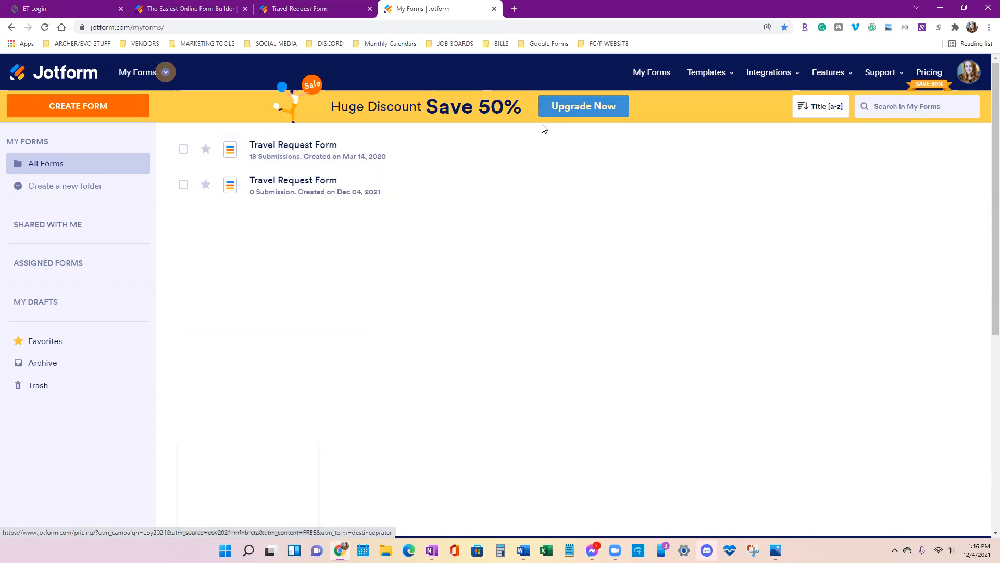
mouse_move(544, 156)
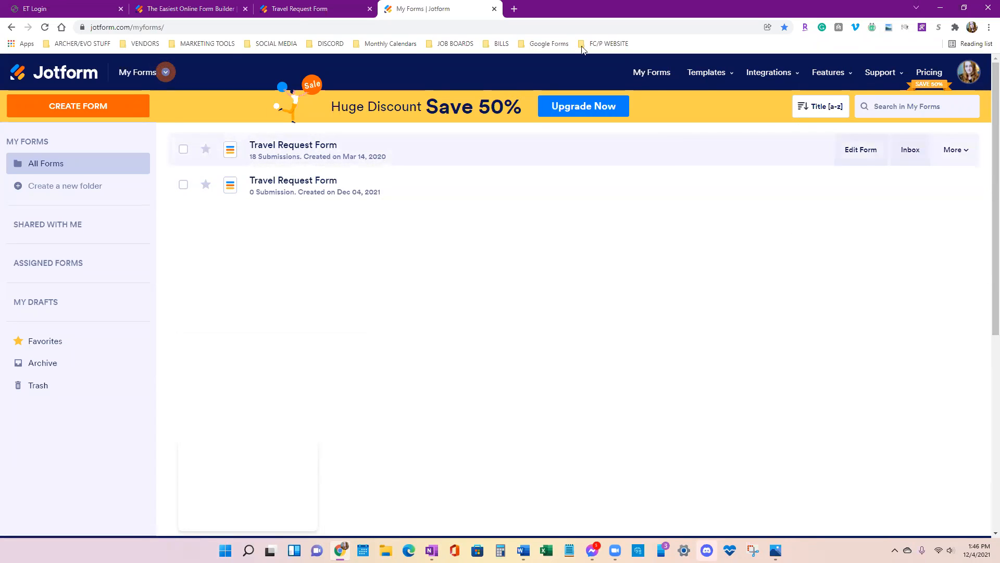
left_click(965, 150)
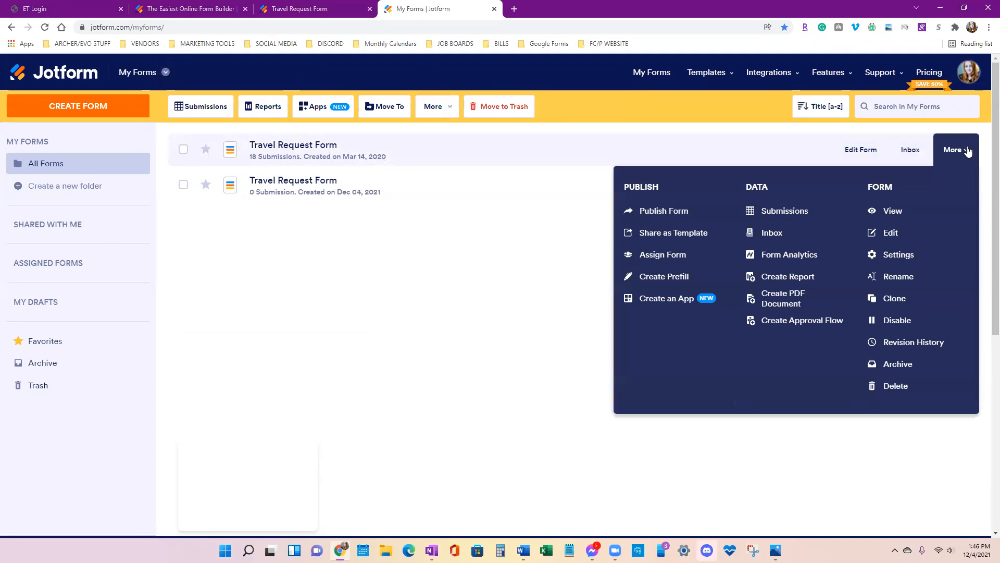
left_click(786, 211)
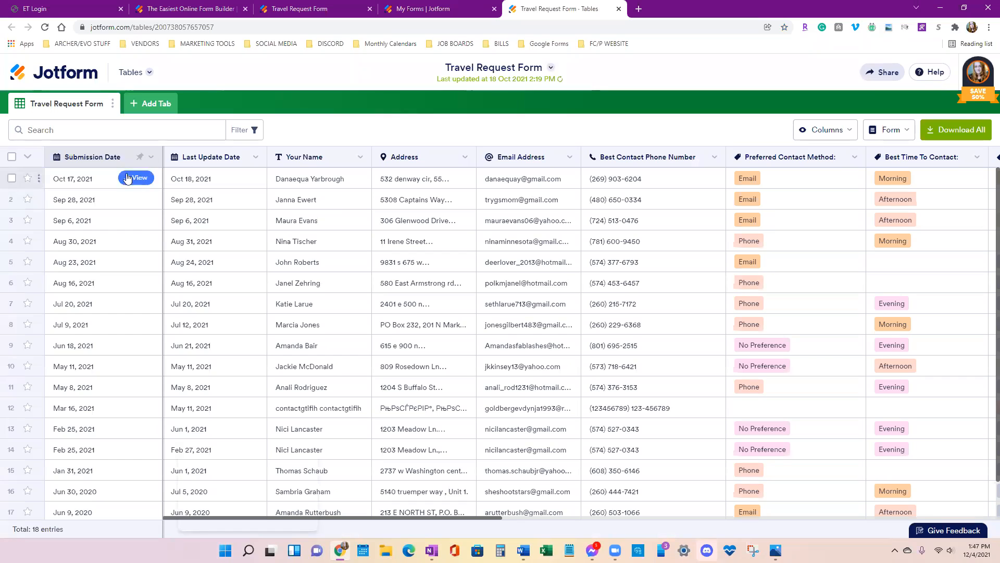
Examine the Oct 17, 2021 submission down to its traveler table, and close the entry and the submissions table
left_click(126, 179)
left_click(134, 179)
scroll(831, 268, "down", 15)
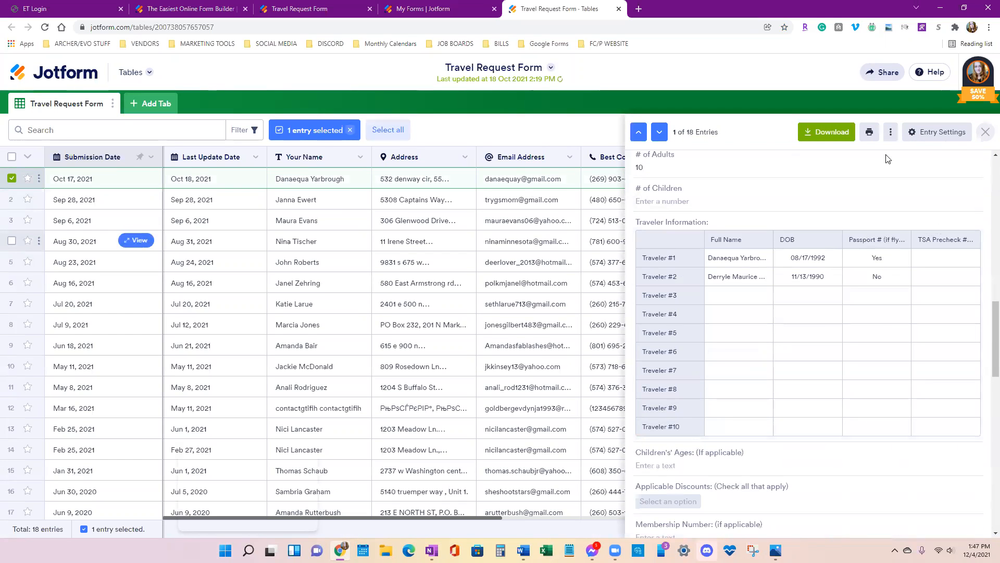
left_click(985, 131)
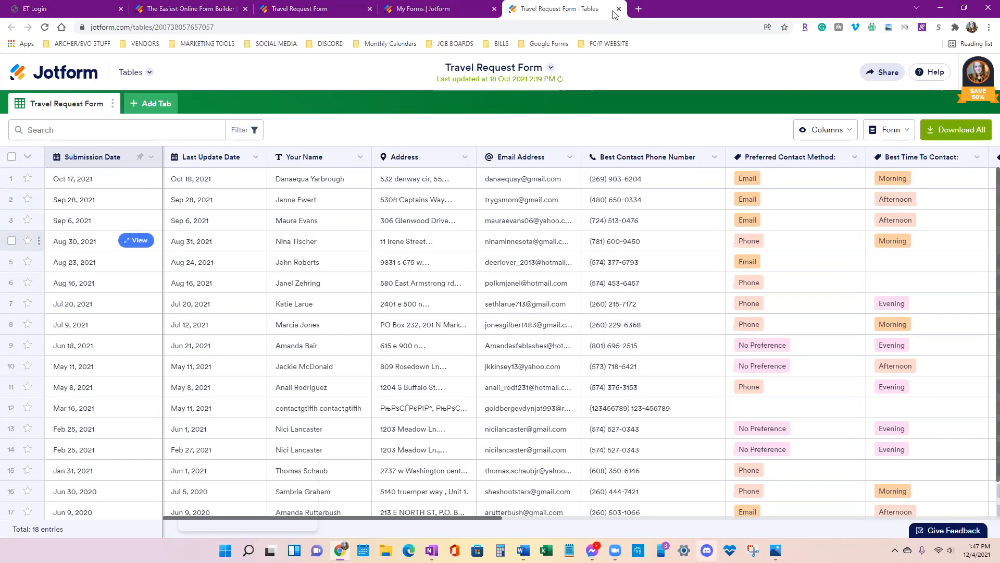
left_click(619, 9)
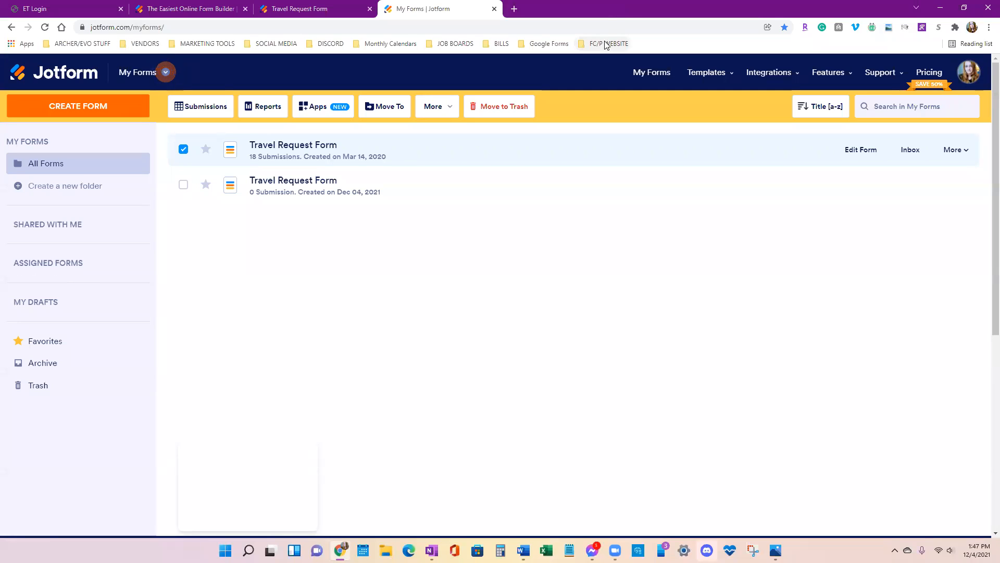
Return to the existing Travel Request Form and expand its Last Minute Details section
left_click(299, 9)
scroll(556, 402, "down", 10)
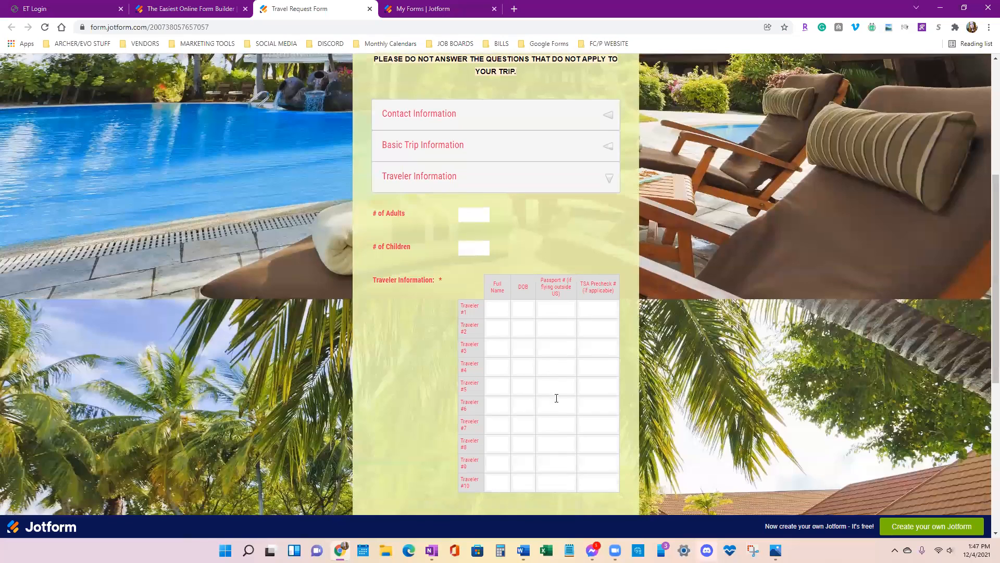
left_click(468, 463)
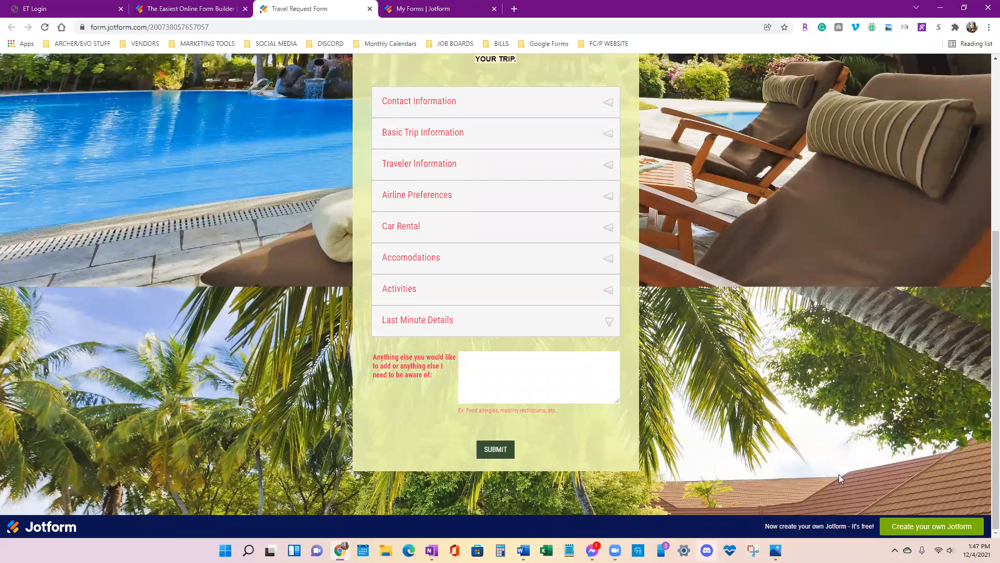
Consult the BOOKING FORM QUESTIONS document in Word down to the group trip question, and return to the existing form
left_click(523, 550)
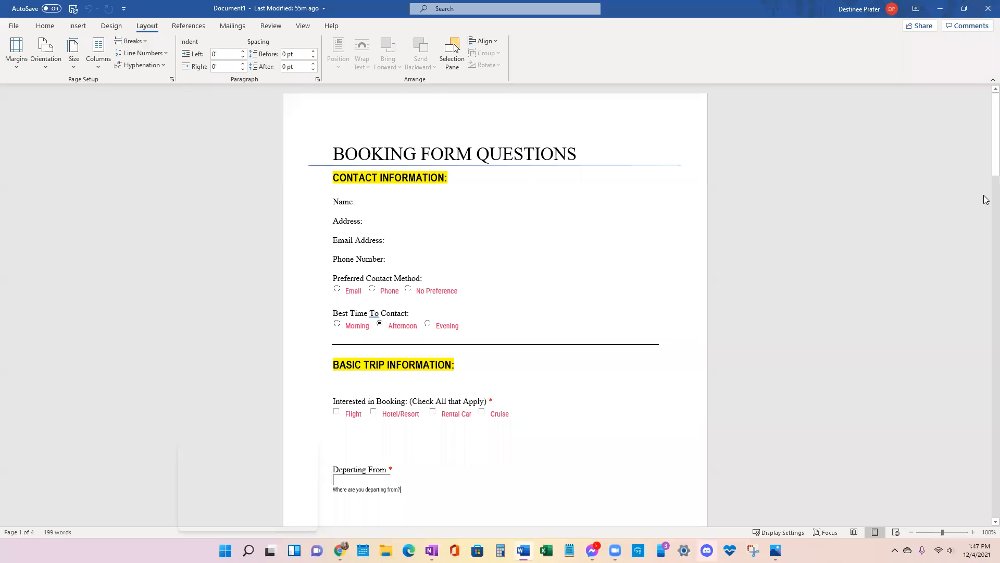
left_click(940, 9)
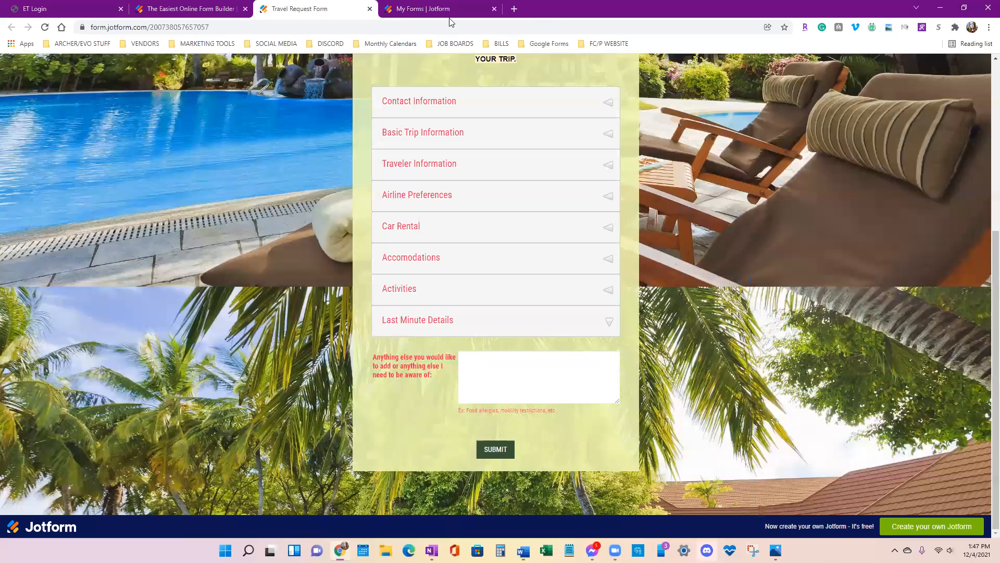
scroll(625, 183, "up", 2)
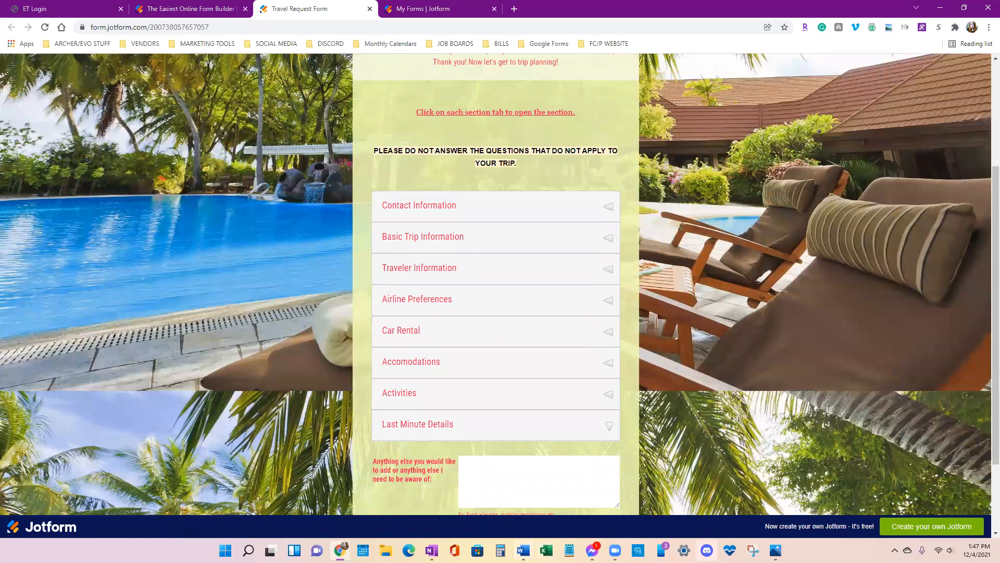
left_click(523, 550)
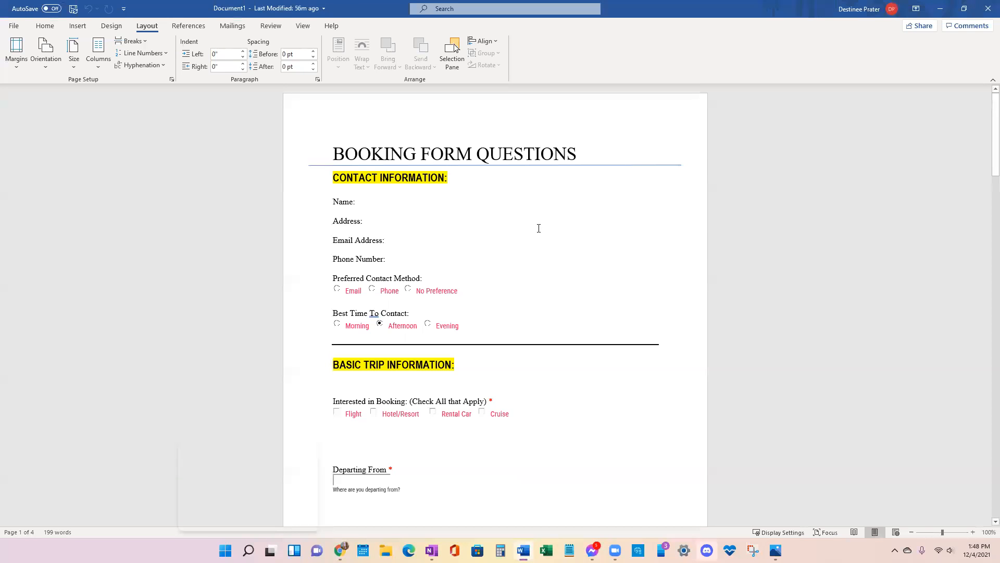
scroll(538, 229, "down", 3)
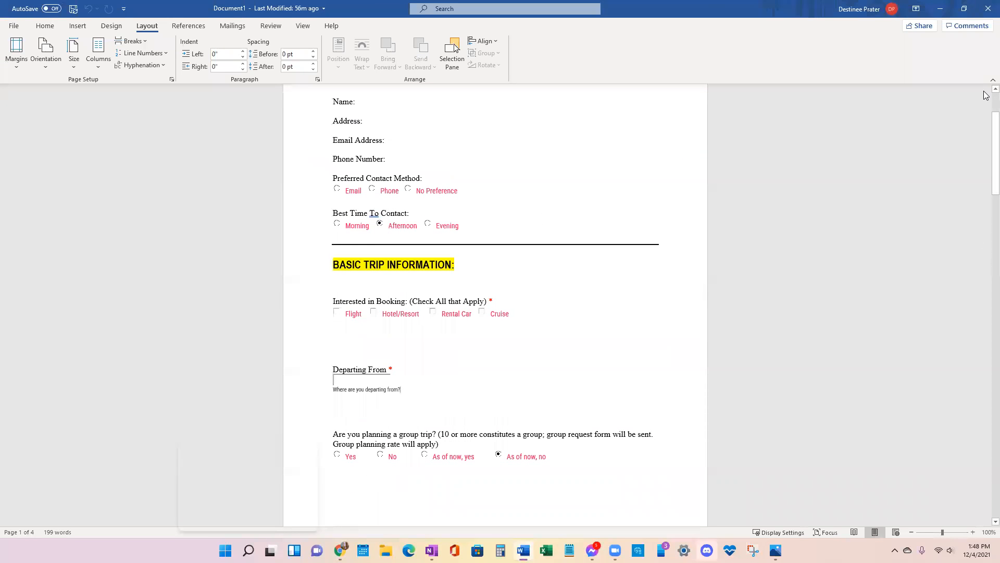
left_click(945, 8)
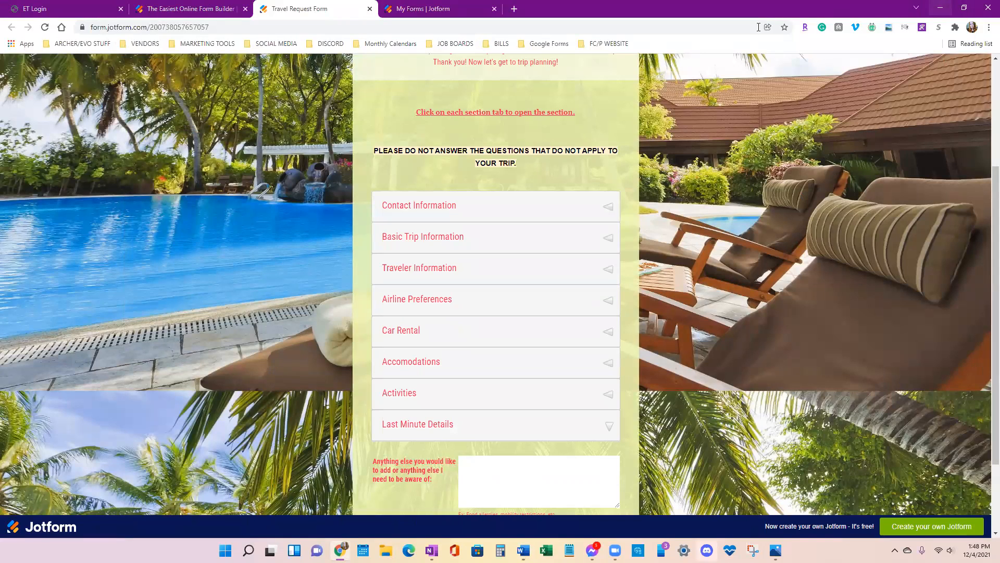
Collapse the existing form's Last Minute Details section and check the new form in the builder against it
scroll(322, 310, "up", 1)
scroll(323, 315, "down", 2)
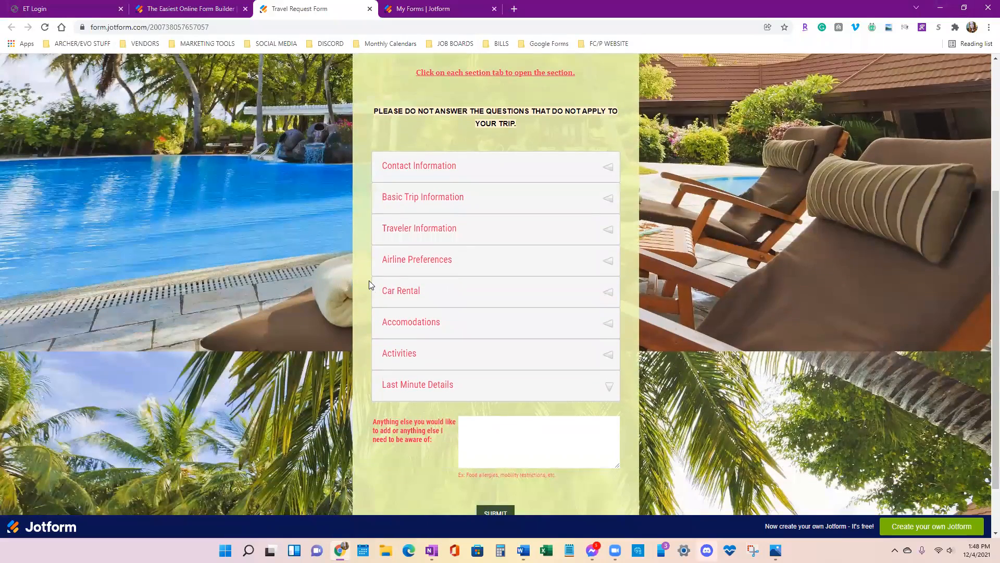
left_click(528, 400)
scroll(445, 290, "up", 2)
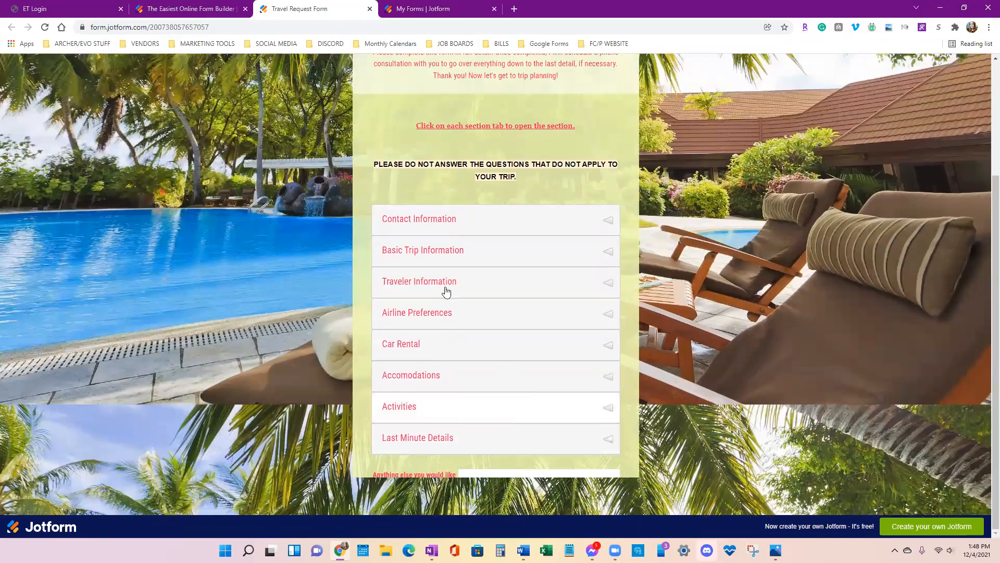
left_click(218, 4)
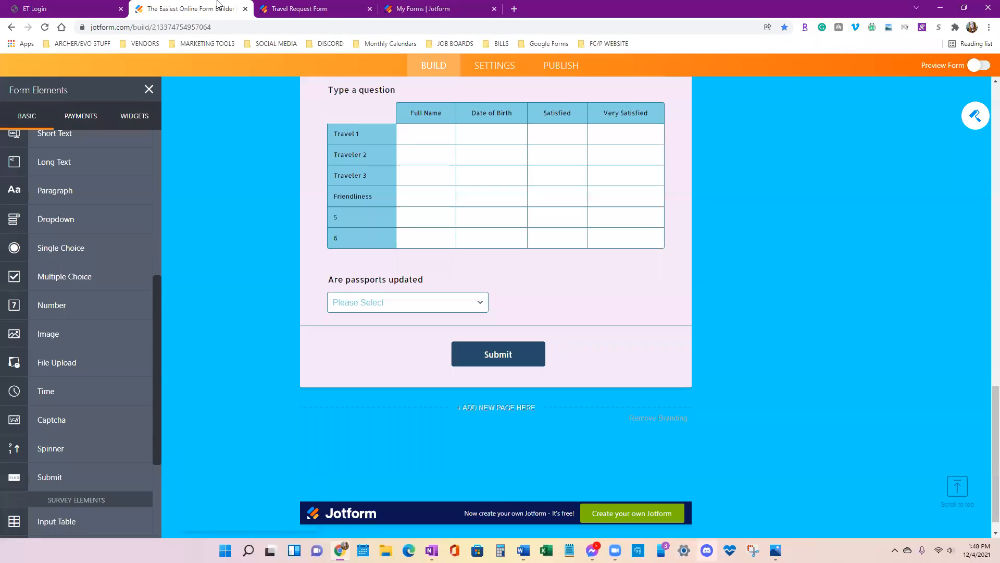
left_click(336, 8)
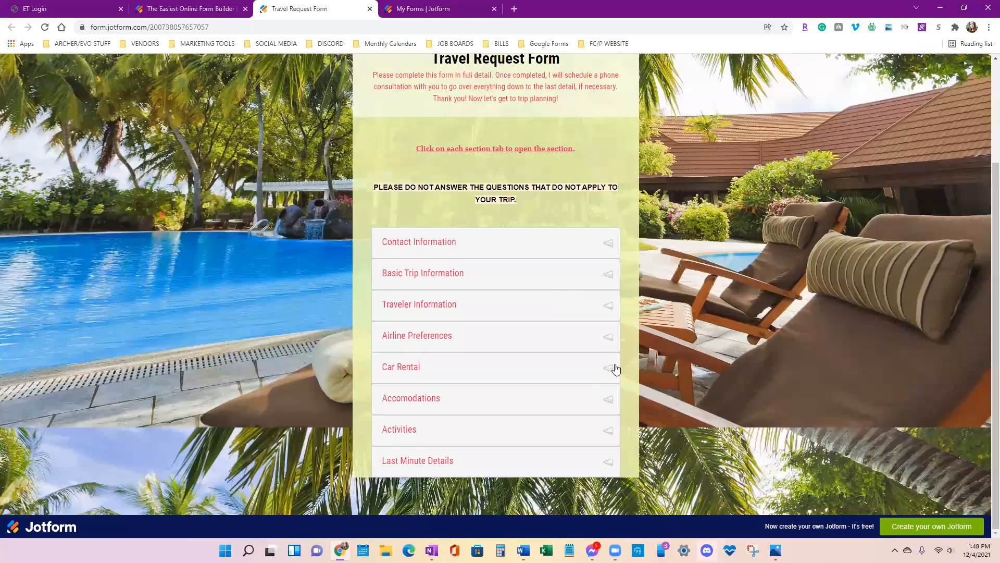
Expand the Car Rental and Accomodations sections of the existing form in turn and look over their questions
left_click(583, 372)
scroll(582, 364, "down", 3)
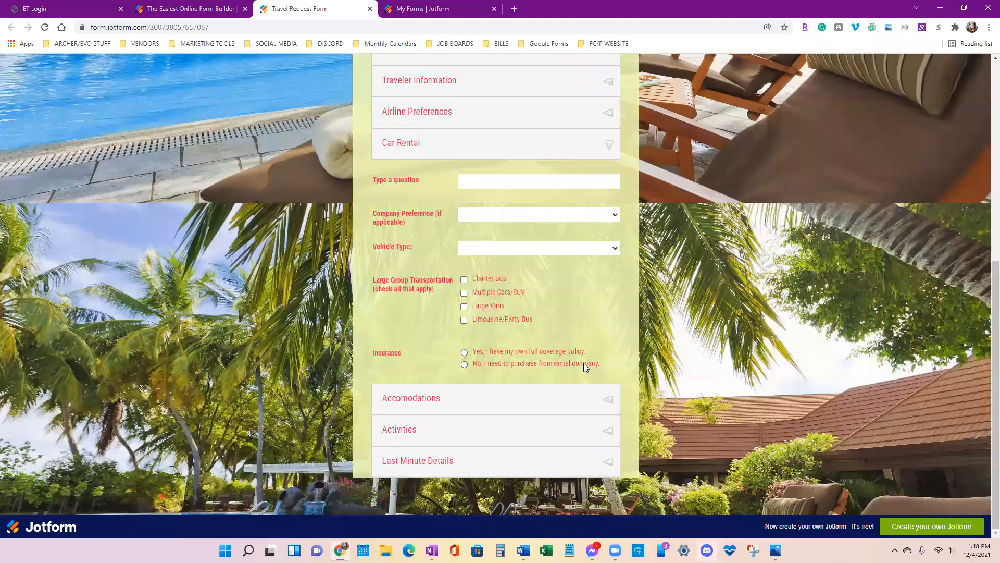
left_click(529, 398)
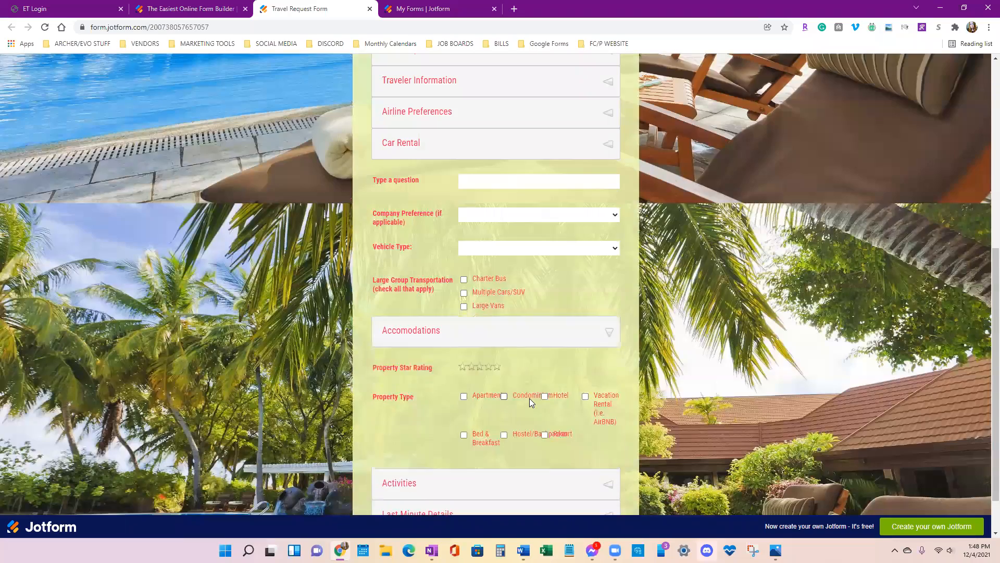
scroll(518, 410, "down", 1)
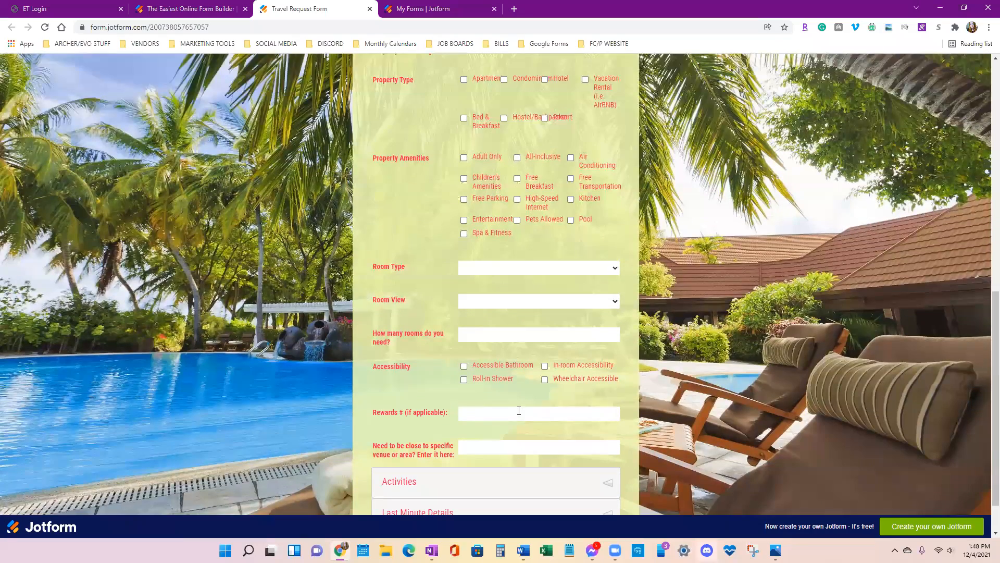
scroll(549, 423, "up", 1)
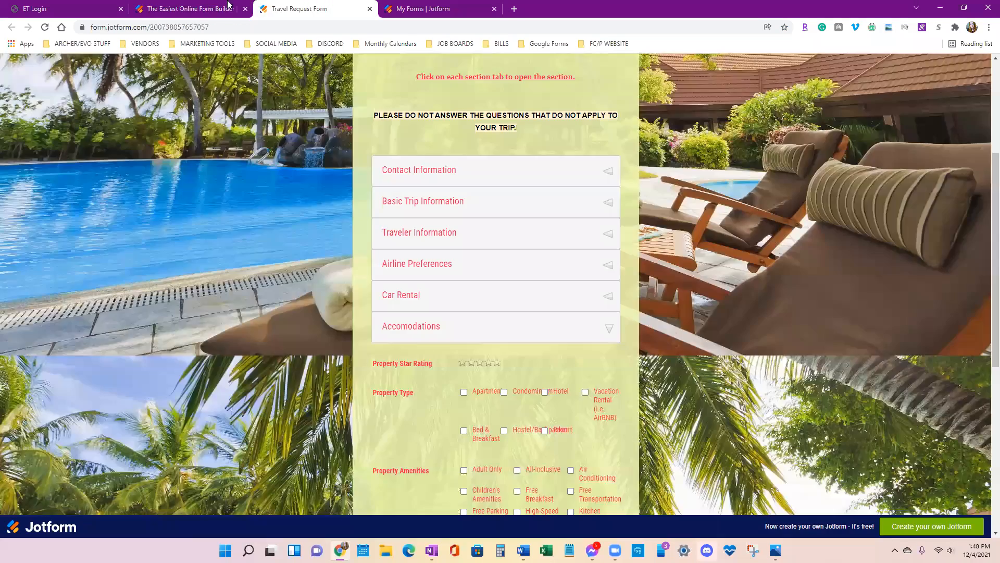
Switch to the form builder and add a Signature element below the "Are passports updated" dropdown
left_click(229, 8)
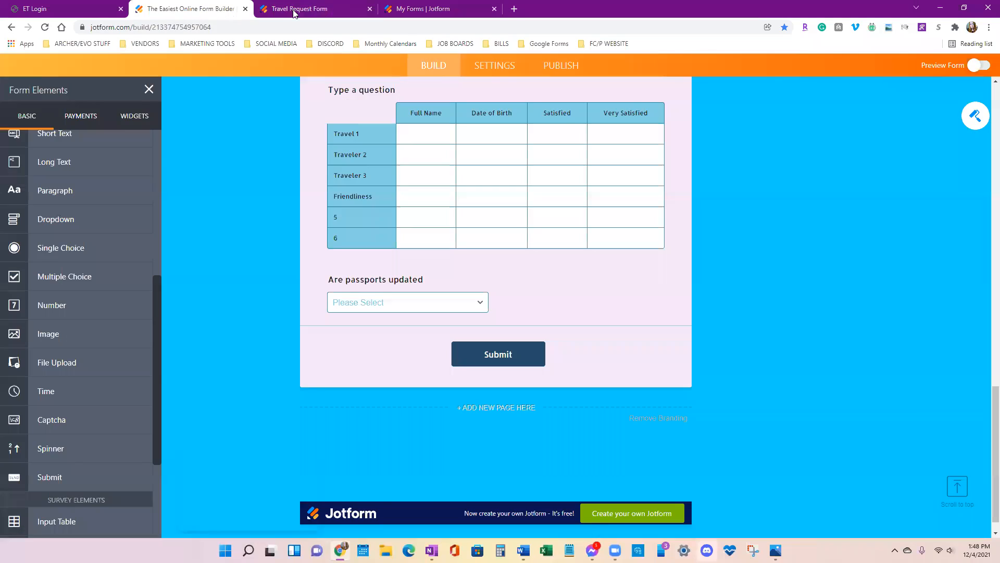
left_click(307, 8)
left_click(167, 10)
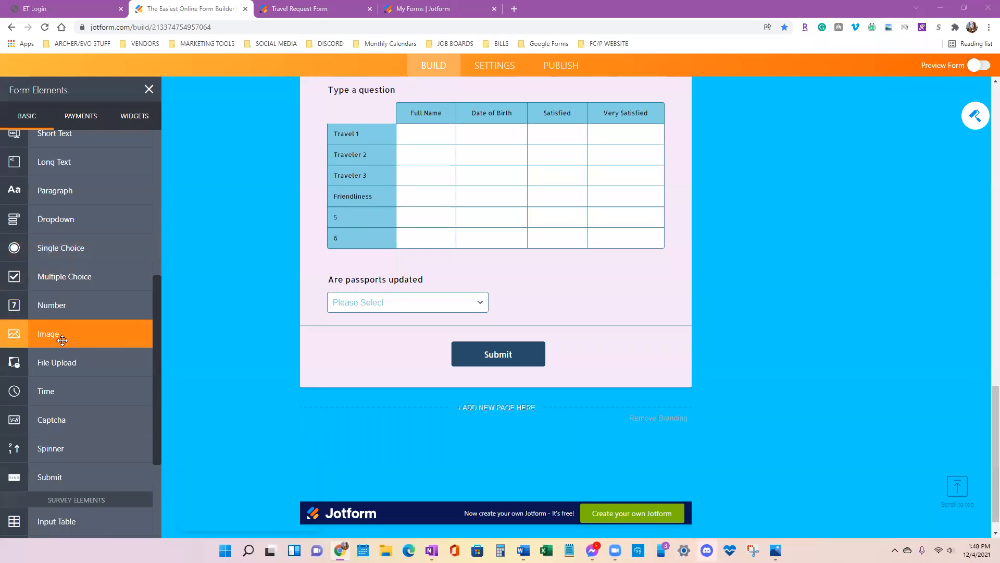
scroll(64, 338, "down", 1)
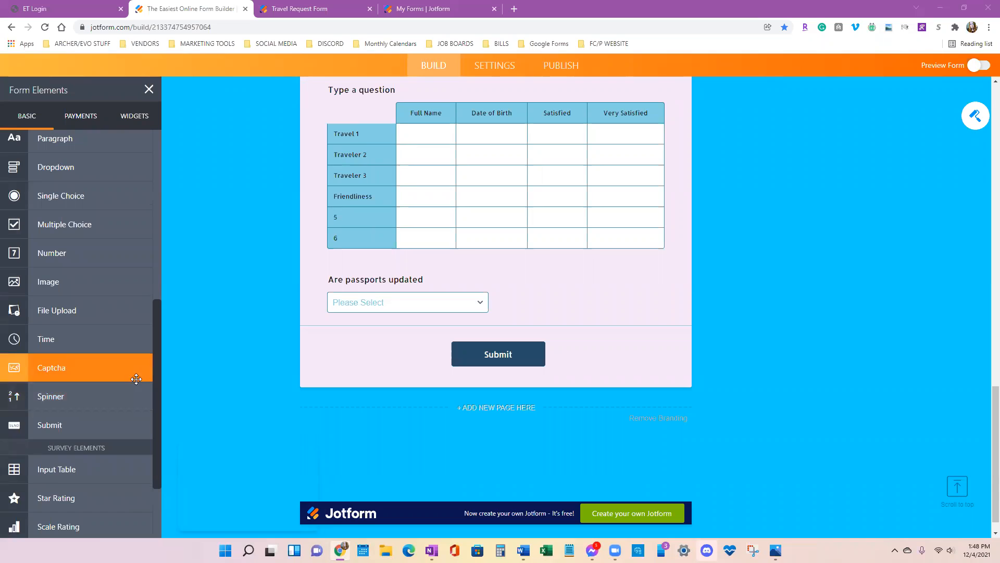
scroll(137, 380, "up", 5)
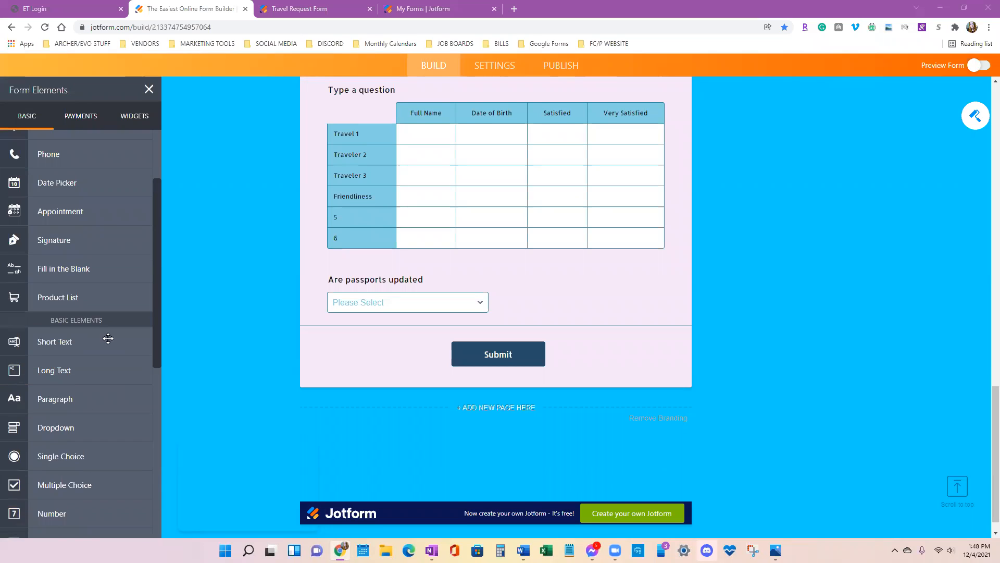
scroll(105, 339, "up", 1)
scroll(172, 325, "up", 5)
left_click(105, 293)
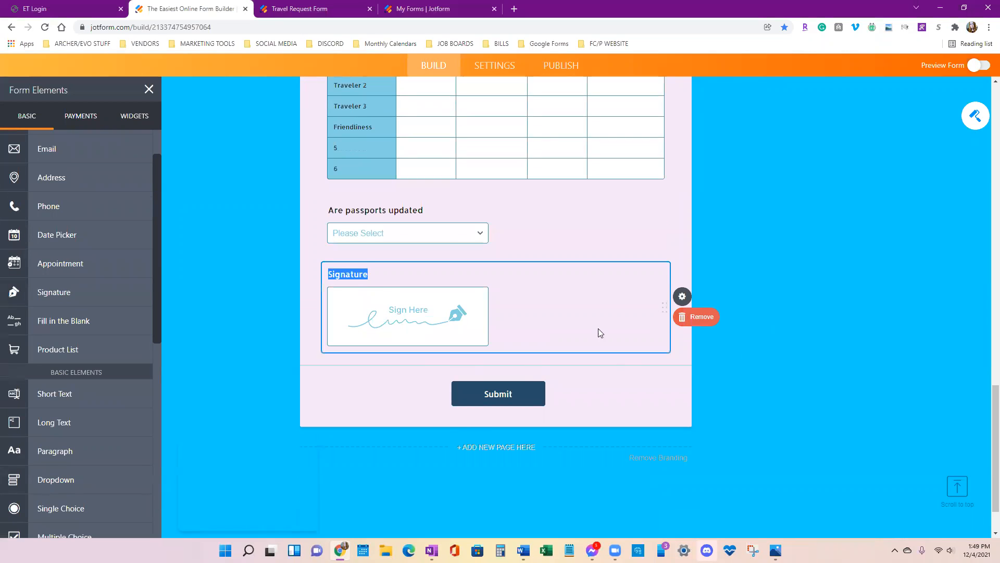
Remove the Signature element and try out an Appointment element below the "Are passports updated" dropdown, deleting it again
left_click(686, 317)
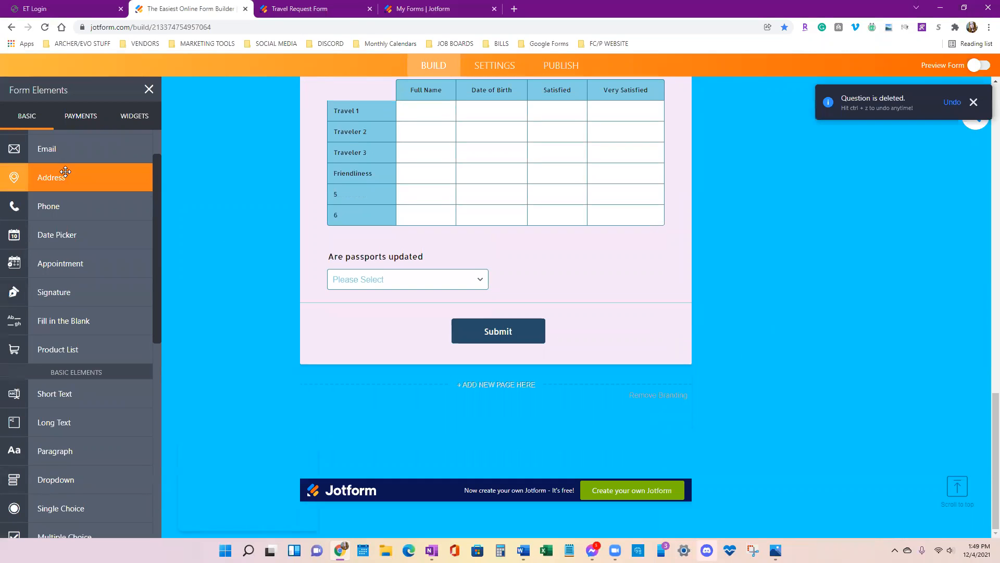
left_click(110, 254)
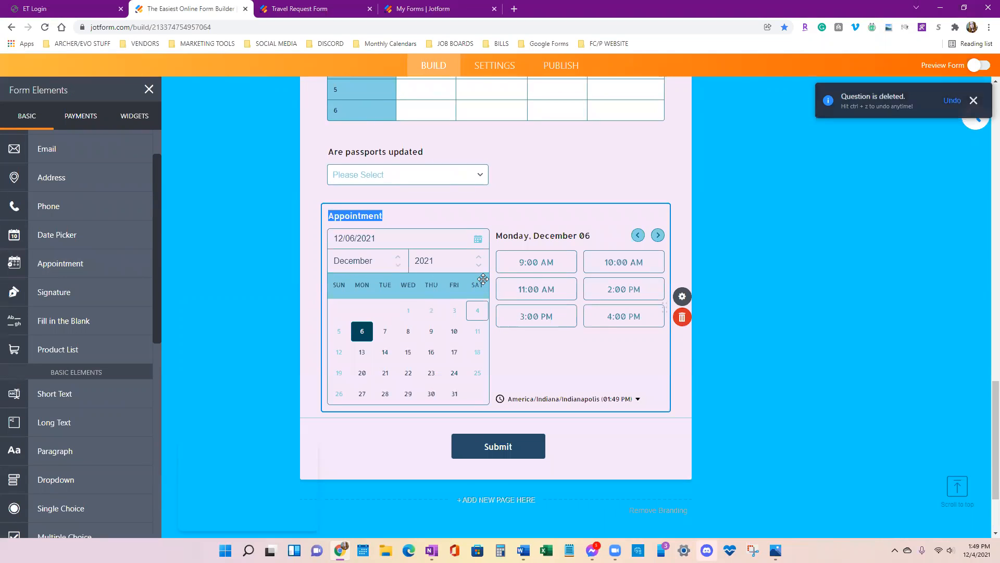
left_click(682, 316)
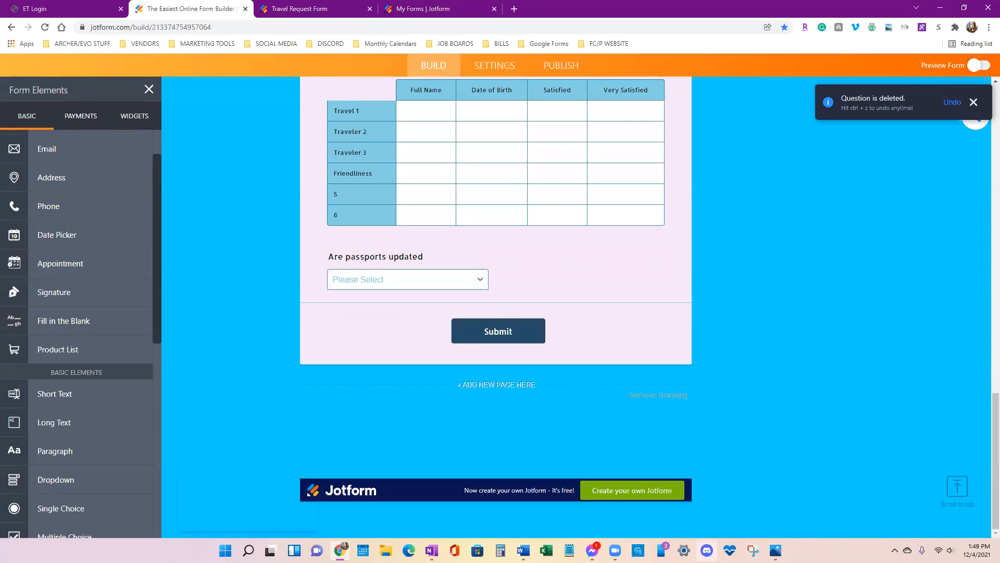
Try out a Fill in the Blank and a Star Rating element below the passports dropdown, removing each one again
left_click(90, 320)
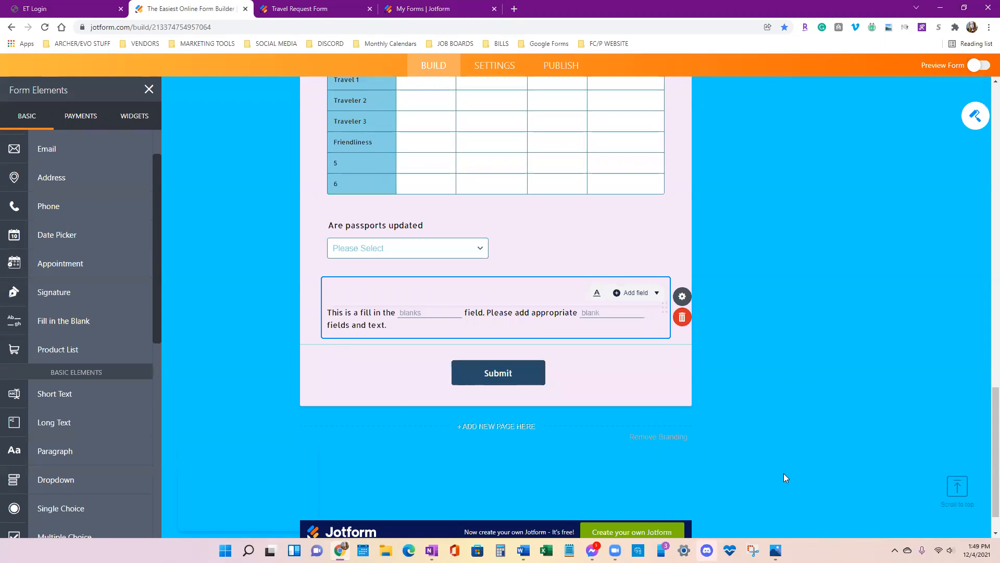
left_click(681, 319)
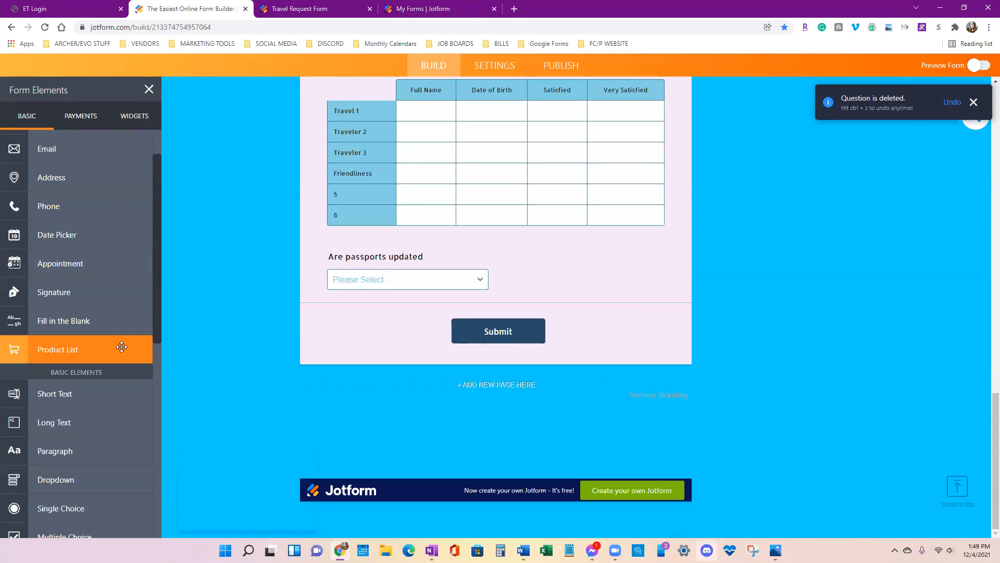
scroll(122, 347, "down", 8)
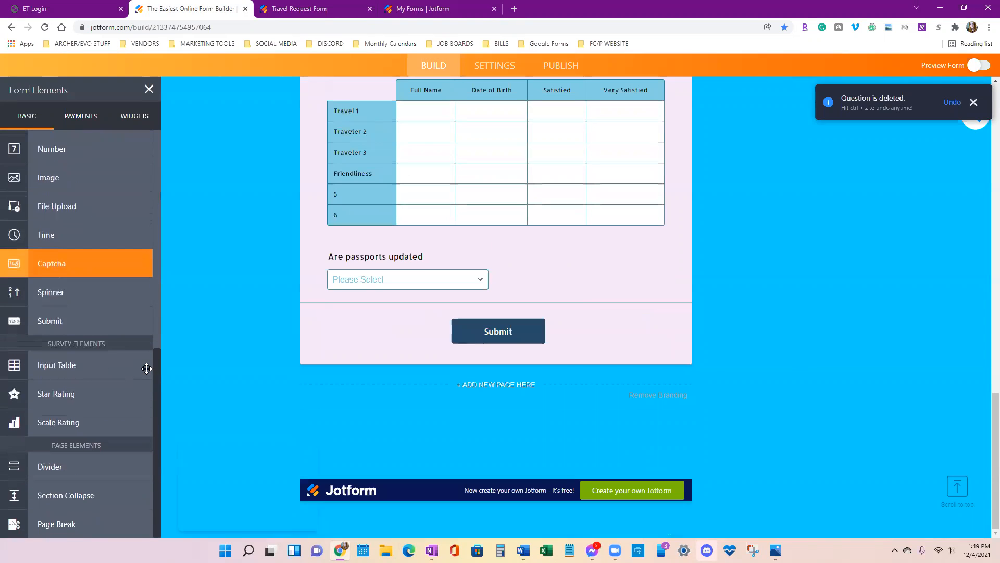
left_click(127, 386)
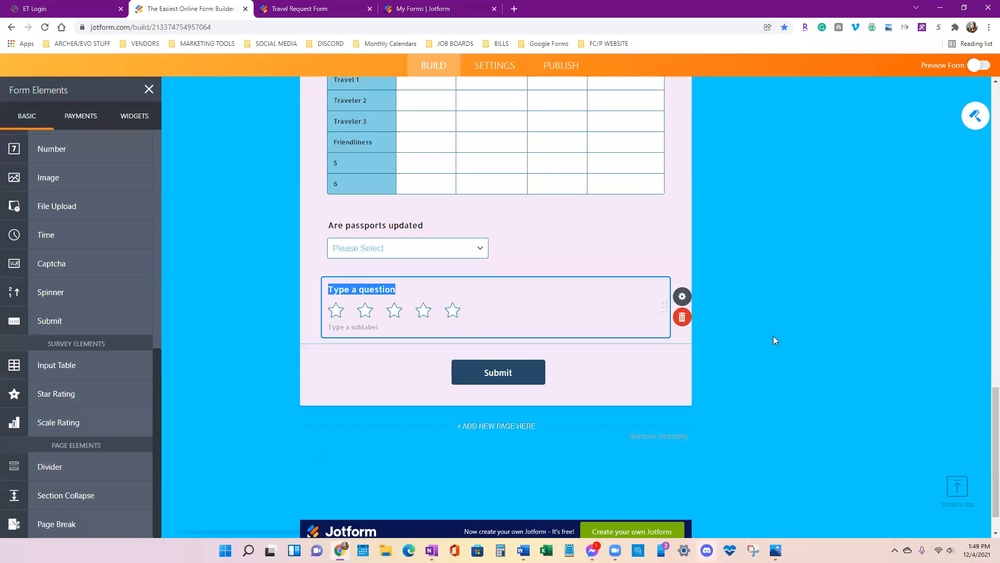
left_click(682, 316)
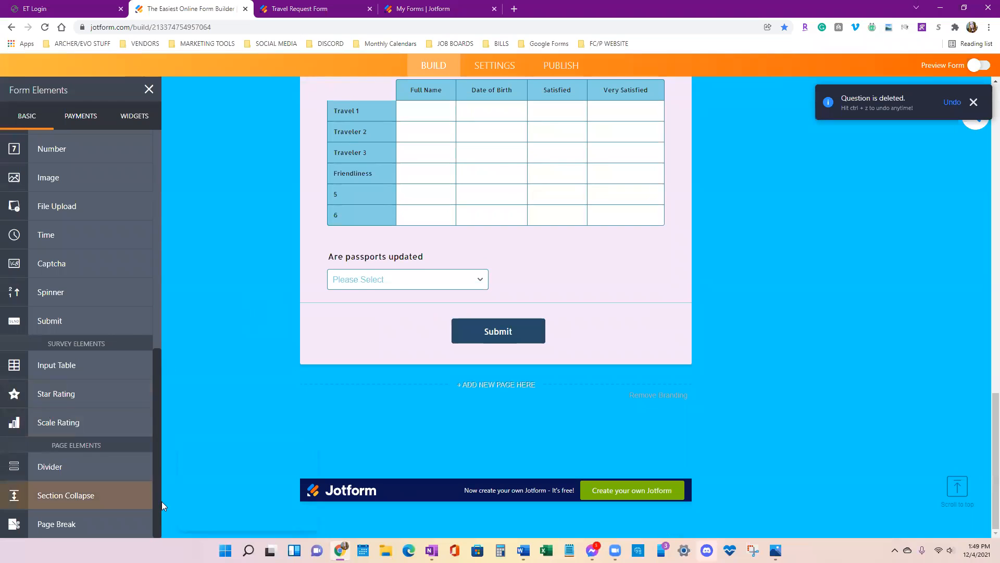
In the Form Designer, try the Clever Colorful theme on the form and apply the Sunset Hair theme instead
scroll(161, 501, "up", 5)
scroll(63, 506, "up", 5)
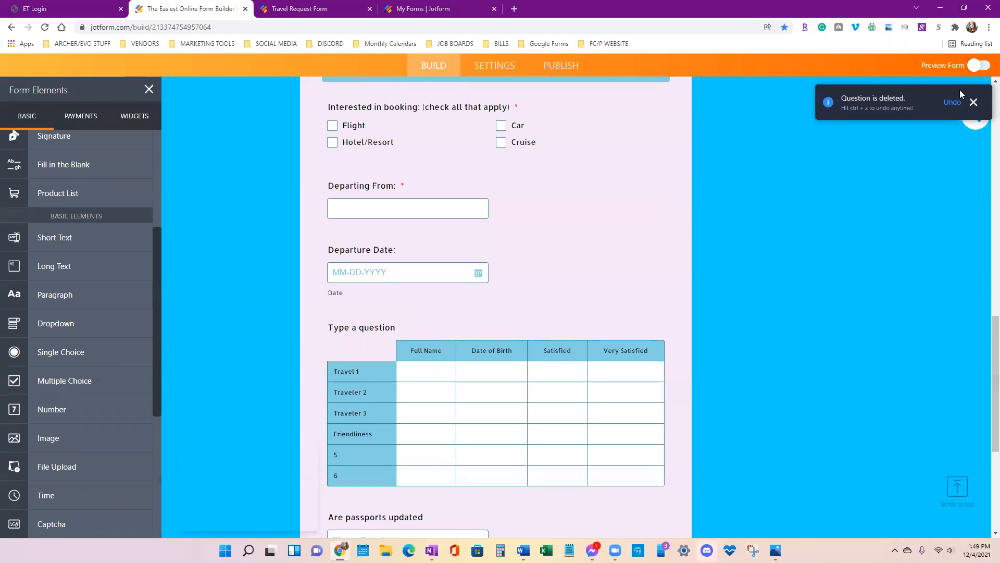
left_click(973, 103)
left_click(972, 117)
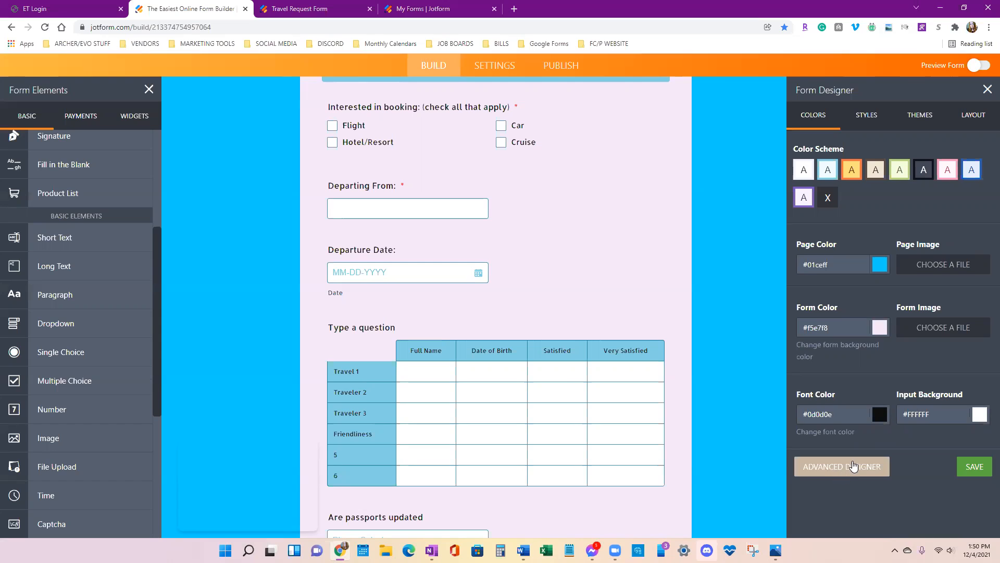
left_click(915, 119)
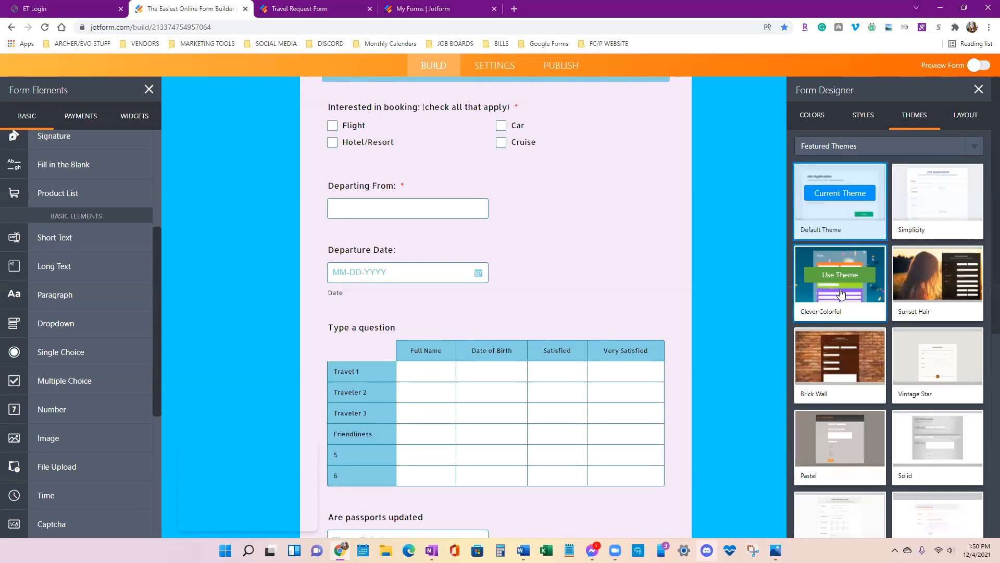
left_click(840, 274)
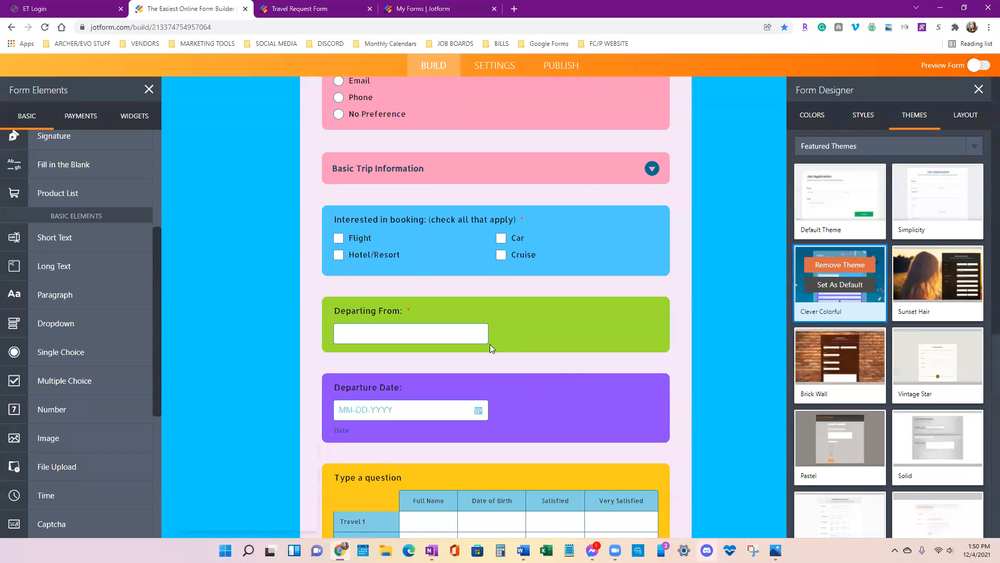
scroll(668, 328, "down", 6)
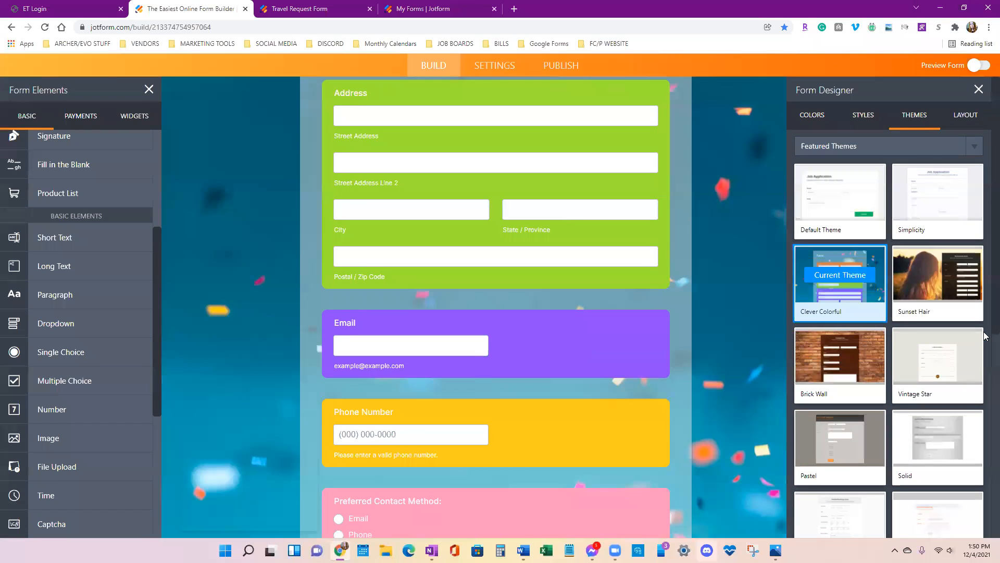
left_click(957, 281)
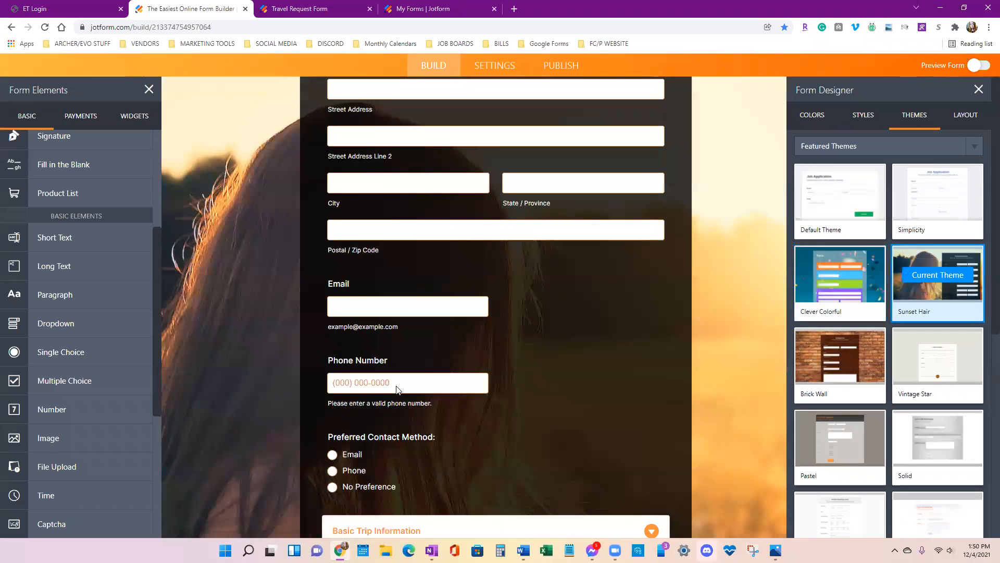
scroll(394, 387, "down", 5)
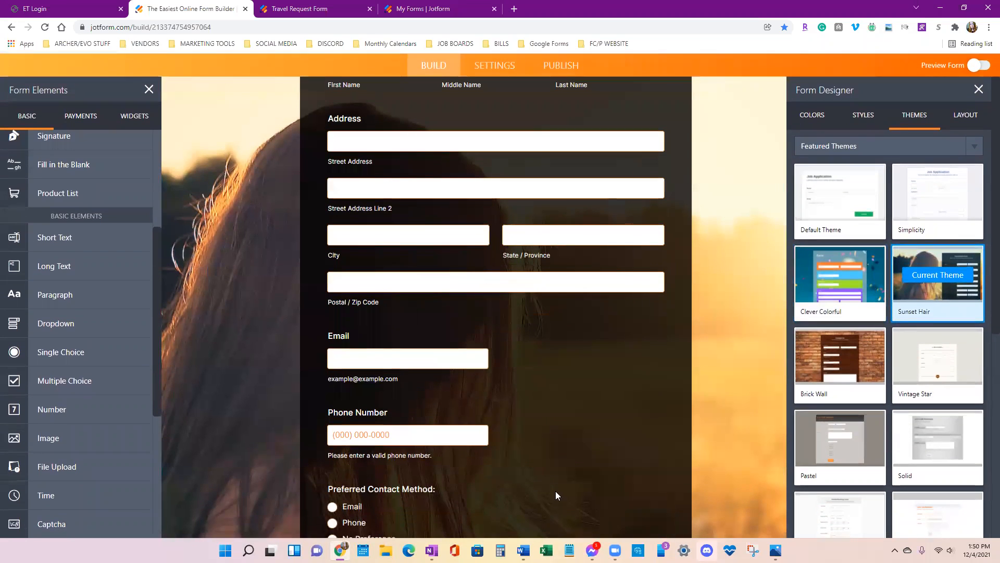
scroll(889, 313, "down", 5)
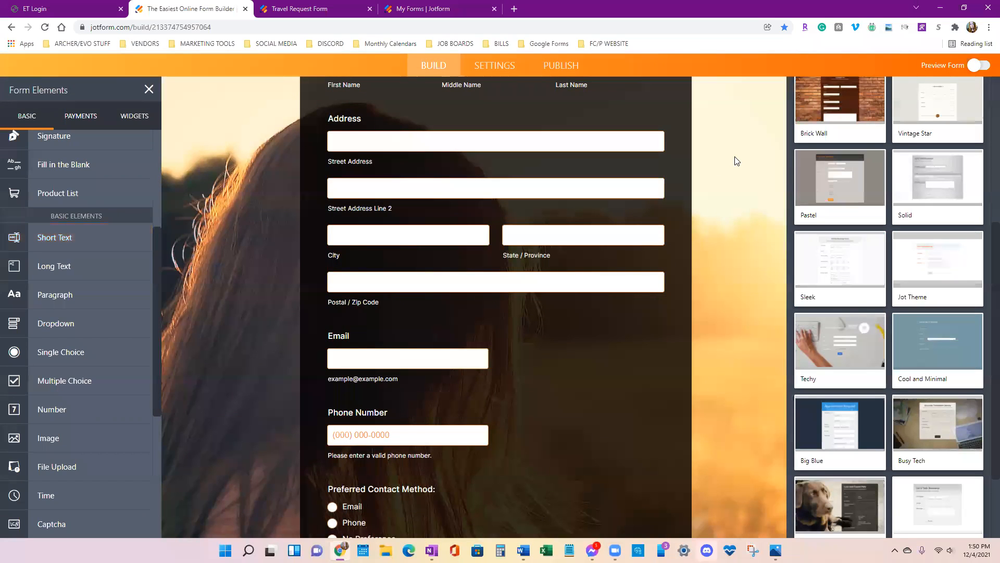
scroll(737, 161, "up", 6)
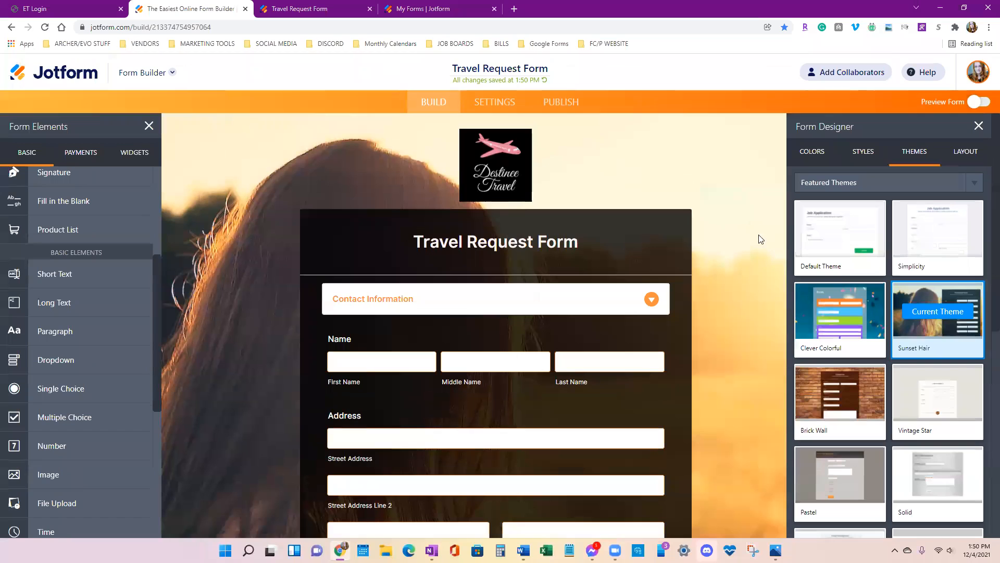
Remove the theme's sunset-hair.jpg page image and set the page color to the muted red #aa5656
left_click(814, 153)
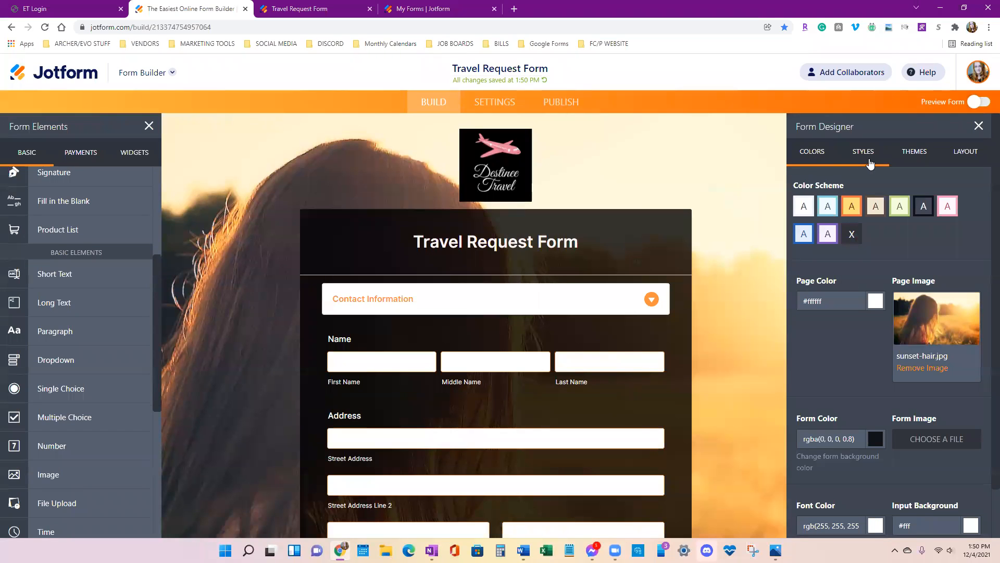
left_click(930, 368)
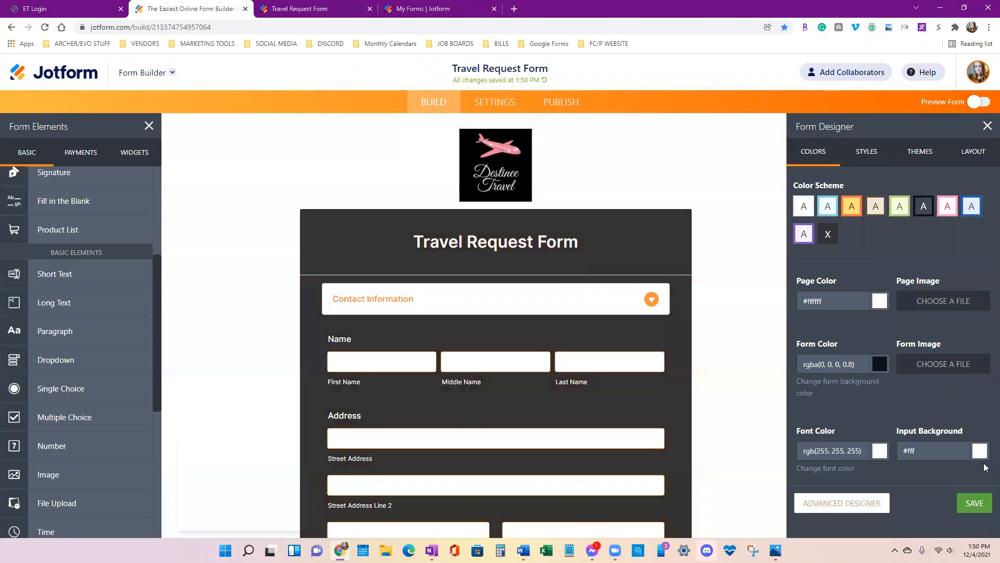
left_click(880, 301)
left_click_drag(853, 347, 832, 343)
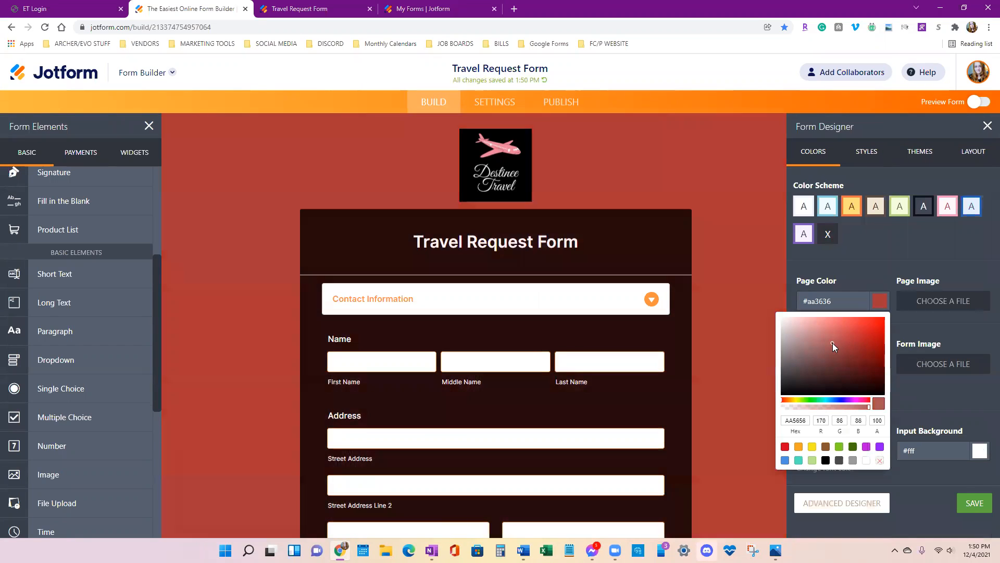
Upload the 19cruise-explainer1 cruise ship photo from the Posting Photos folder as the form's page image
left_click(957, 302)
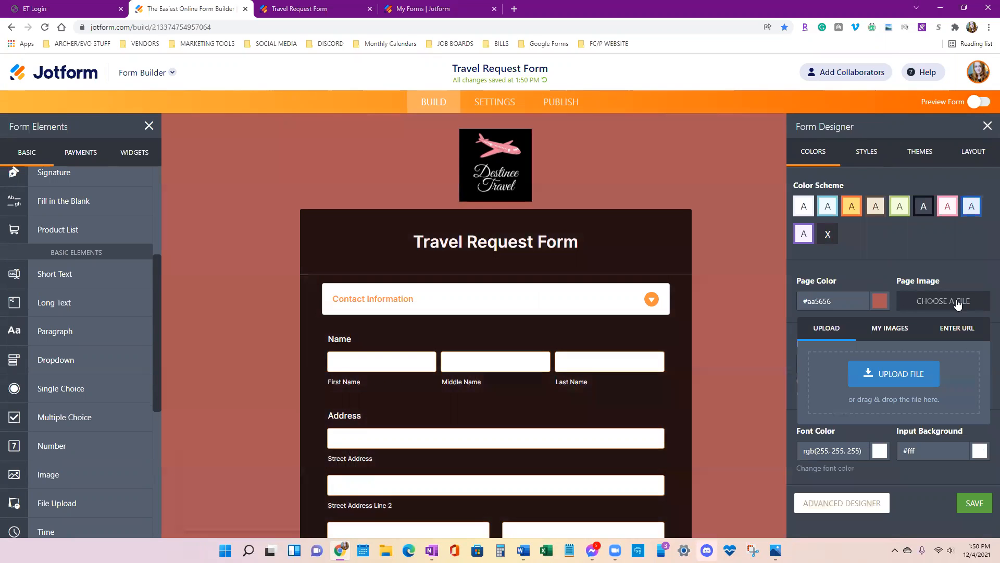
left_click(883, 378)
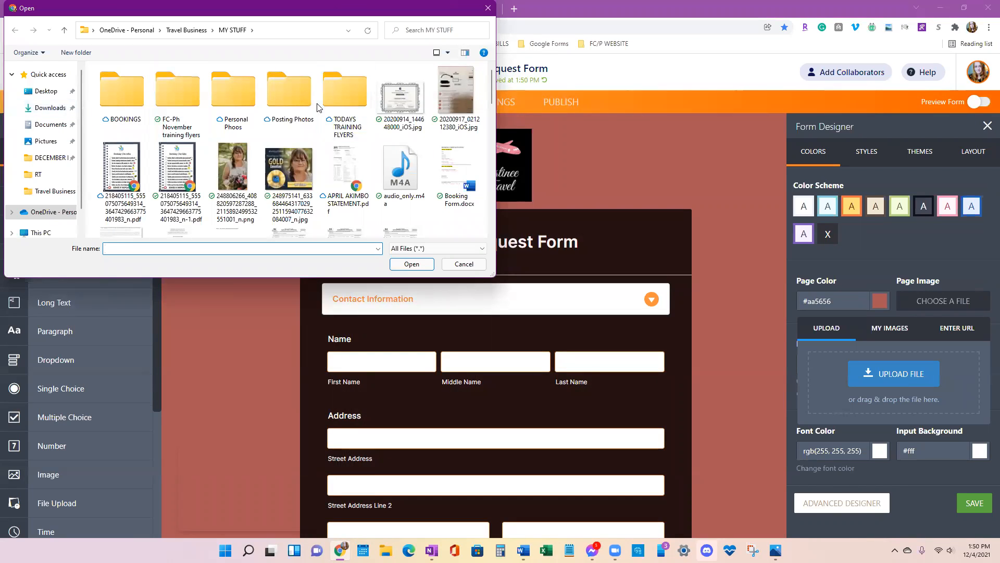
double_click(283, 95)
double_click(157, 100)
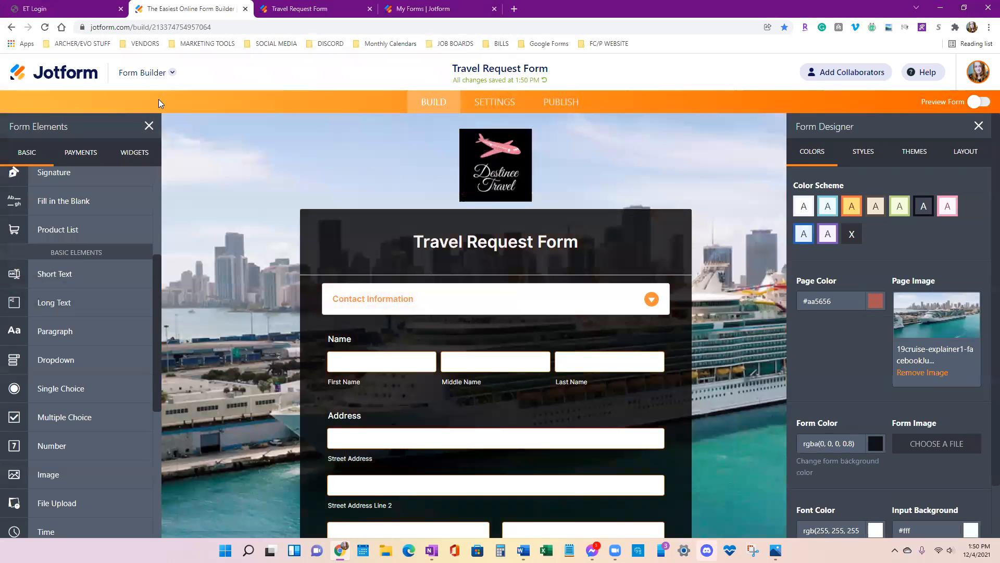